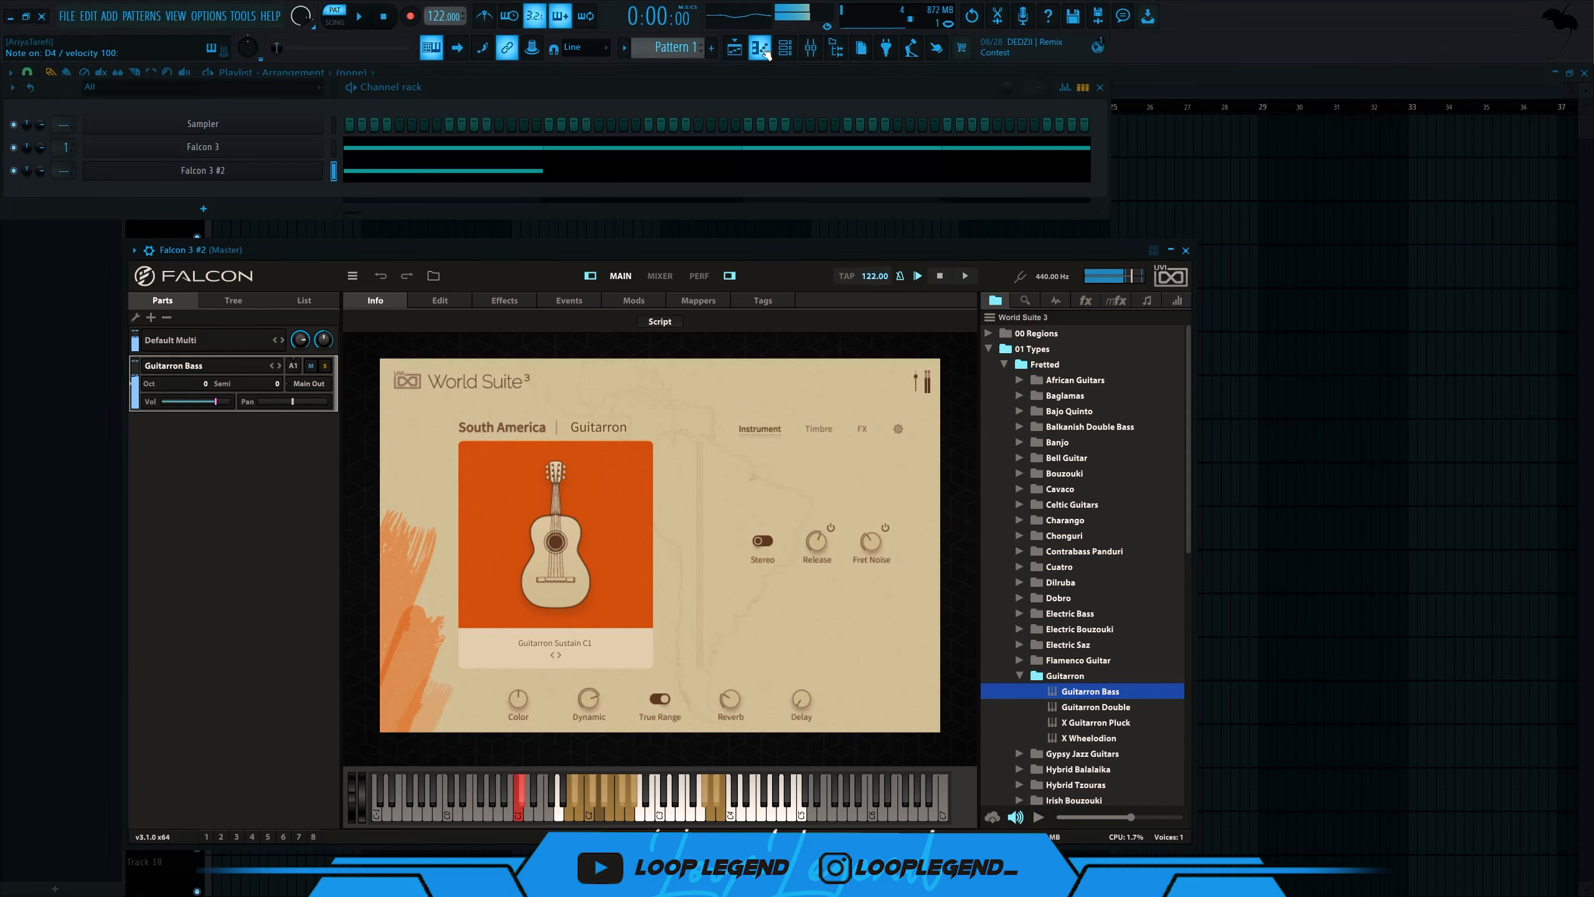
# - Switch the Guitarron Bass articulation to Guitarron Double and place one-bar D4 and F5 notes at the start of its piano roll
pyautogui.click(559, 655)
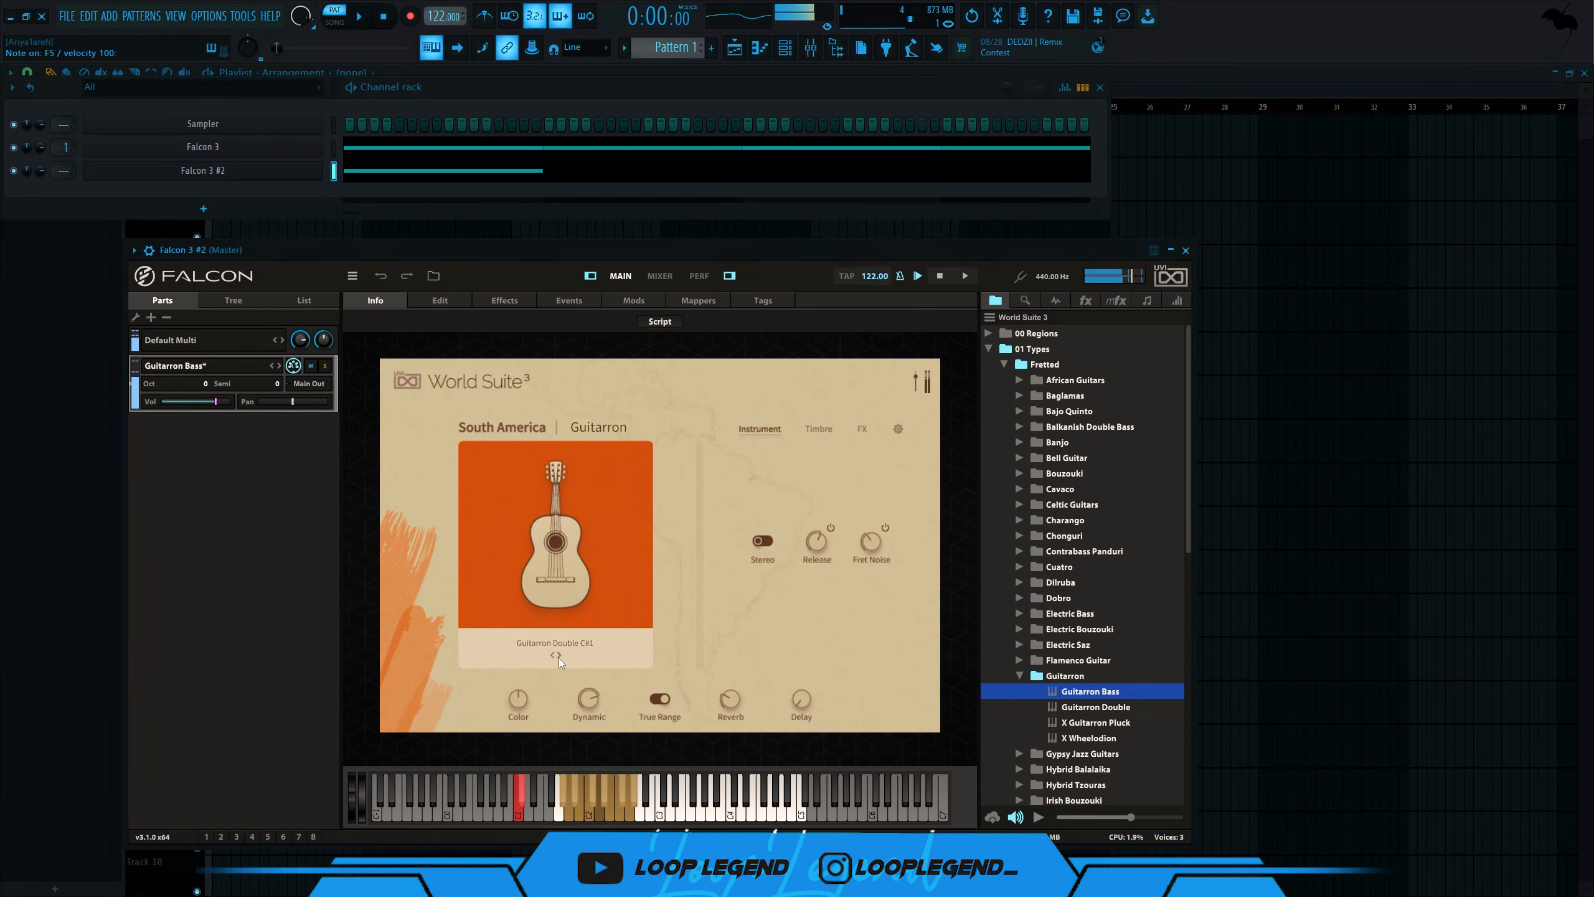
pyautogui.press('F7')
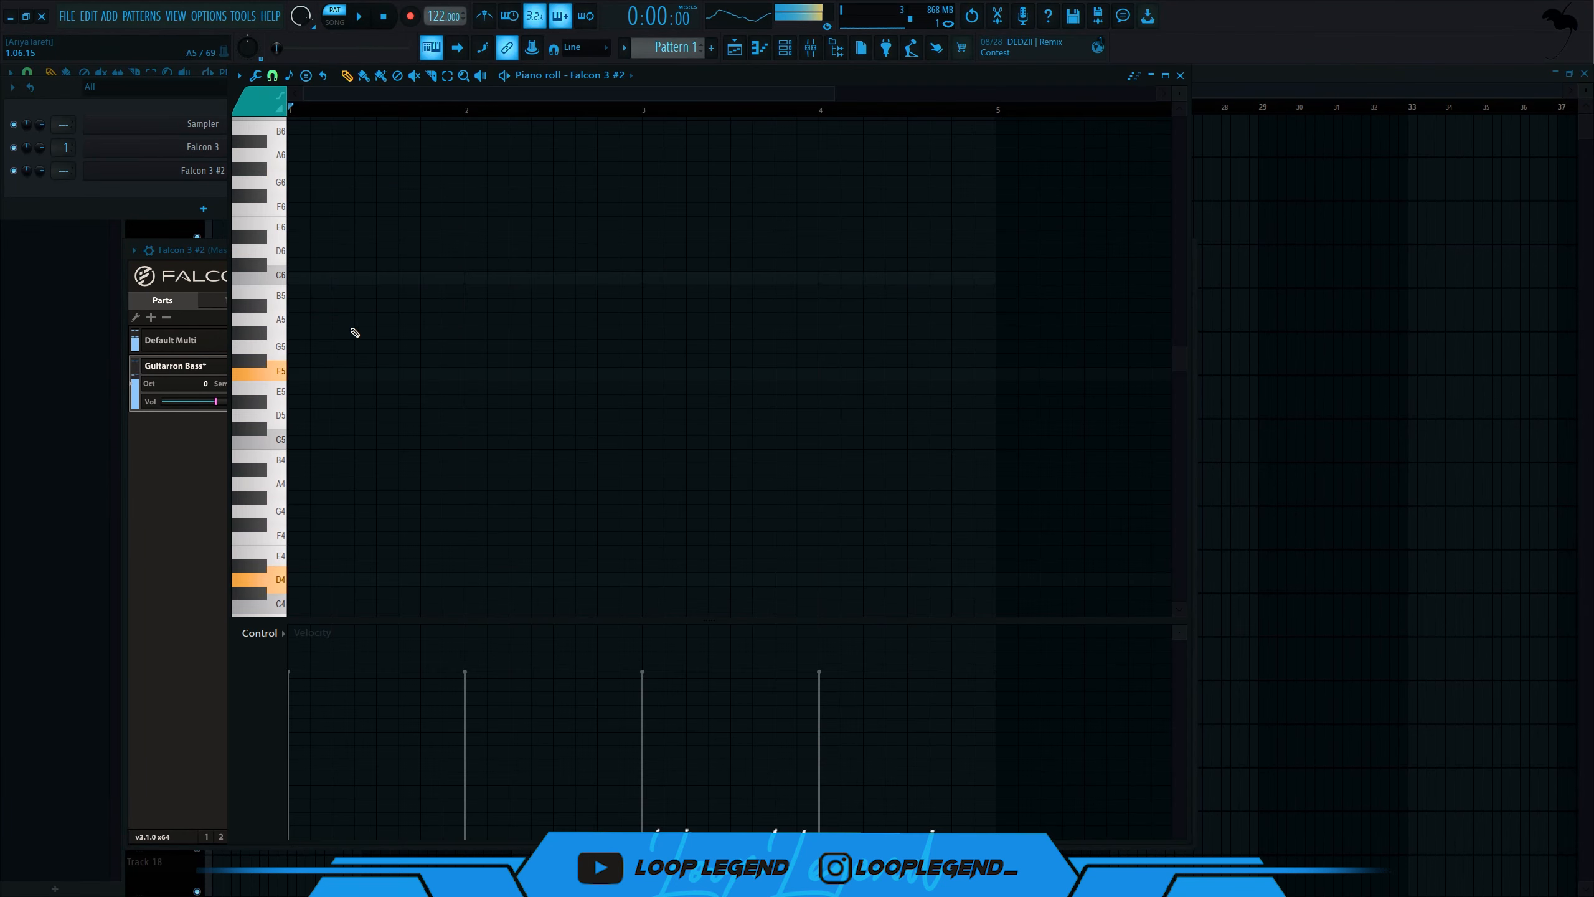
pyautogui.click(305, 373)
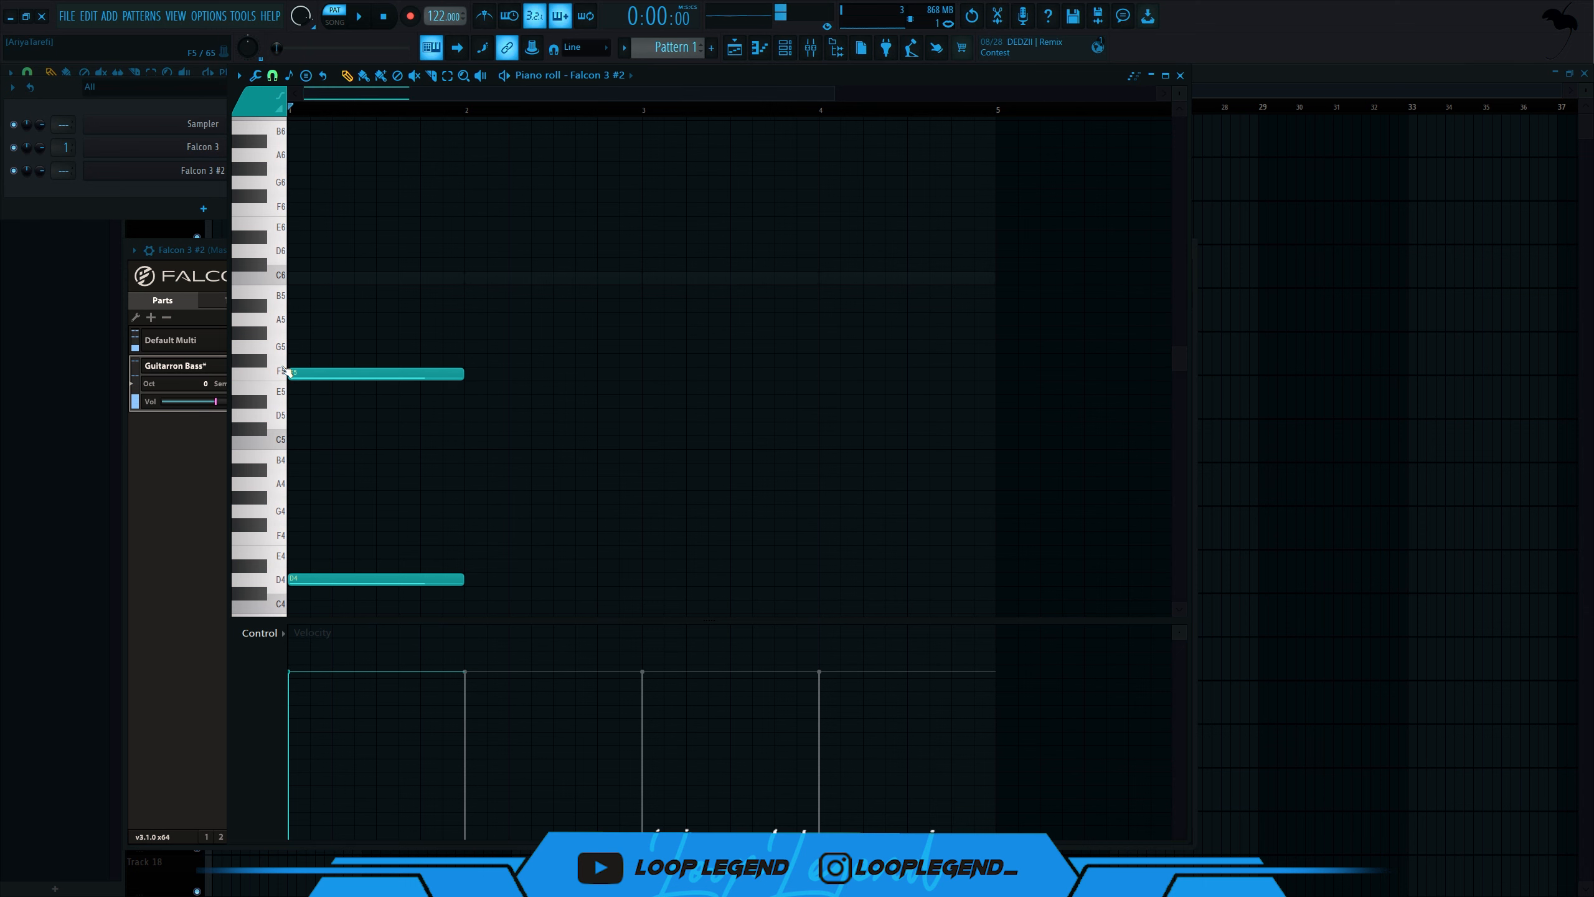
# - Start the F5 note an eighth of a bar after D4, end both notes halfway through bar 1, and audition them
pyautogui.scroll(2, 240, 415)
pyautogui.press('space')
pyautogui.moveTo(420, 373); pyautogui.dragTo(464, 370)
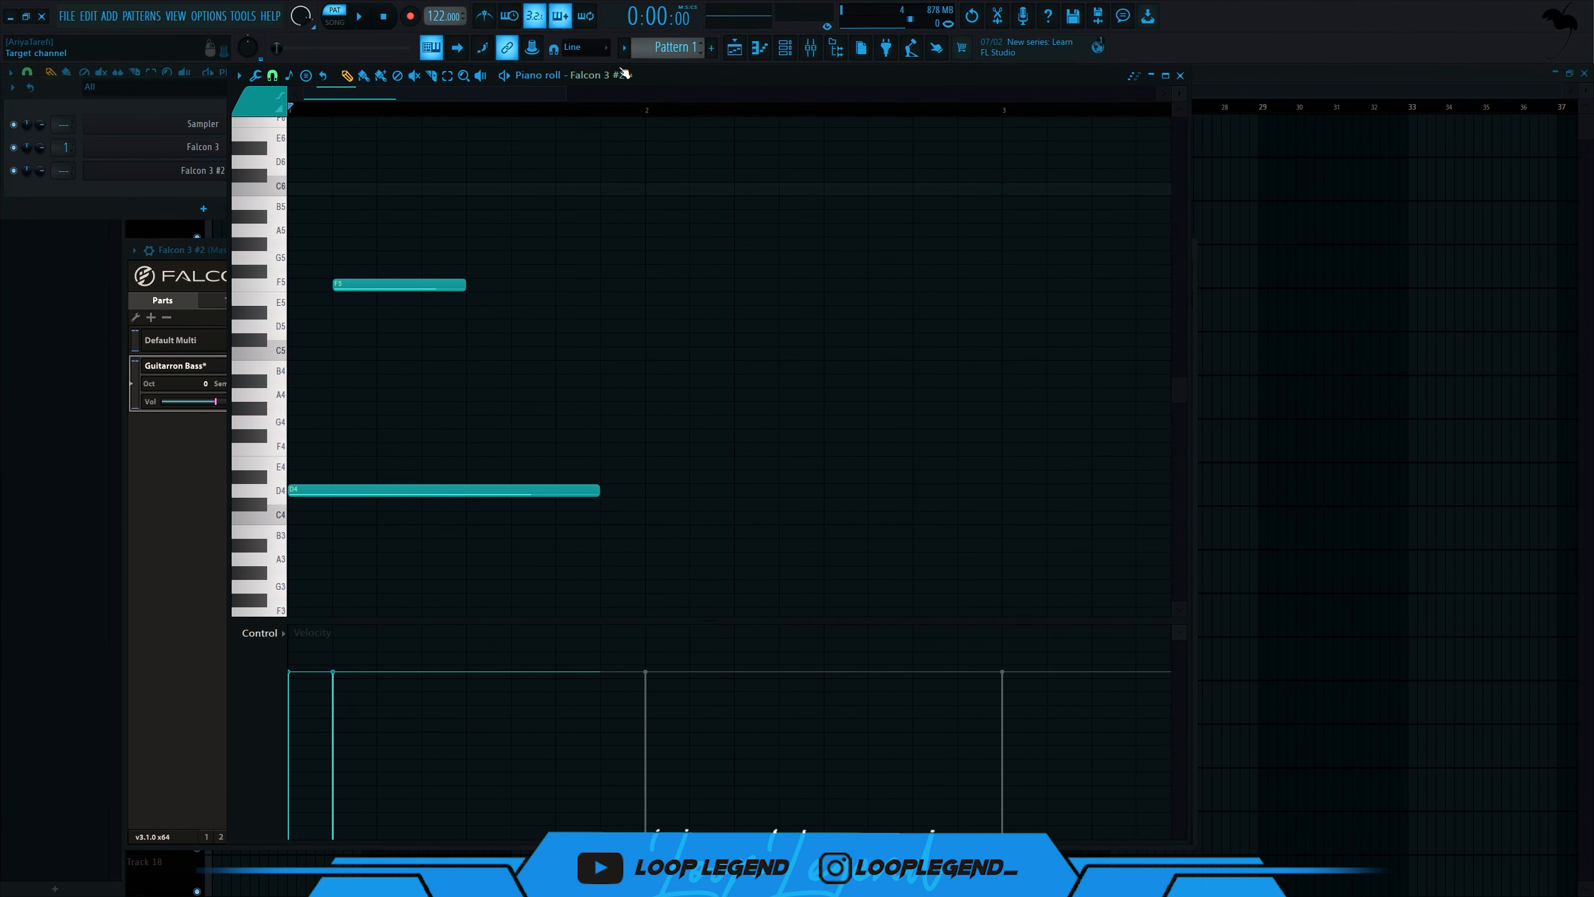
pyautogui.scroll(1, 624, 73)
pyautogui.press('space')
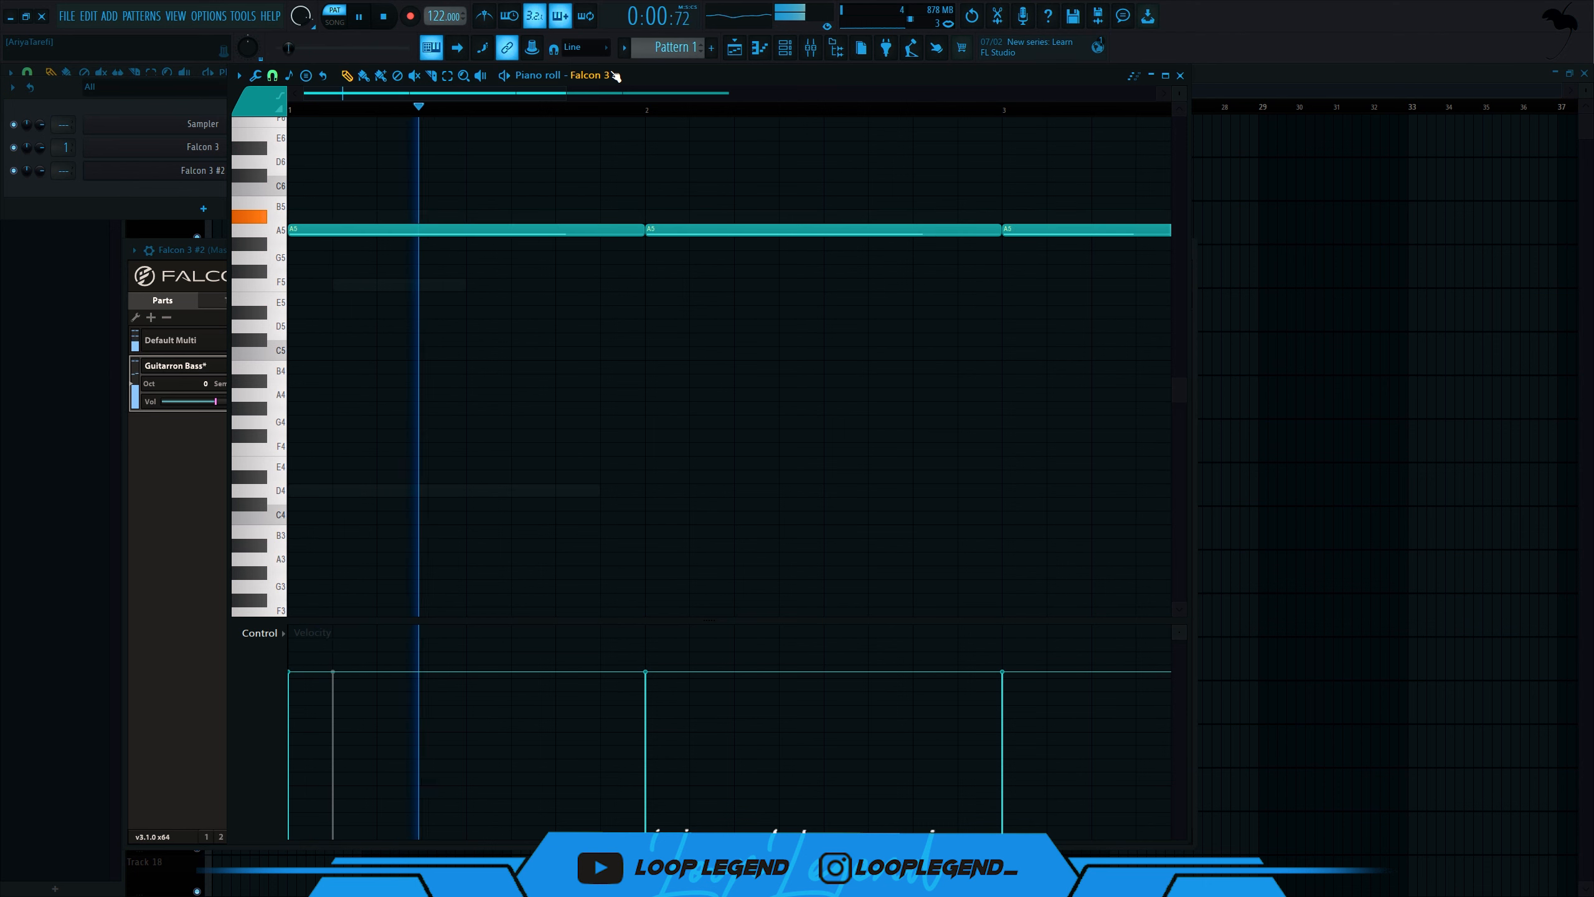
pyautogui.scroll(-1, 616, 76)
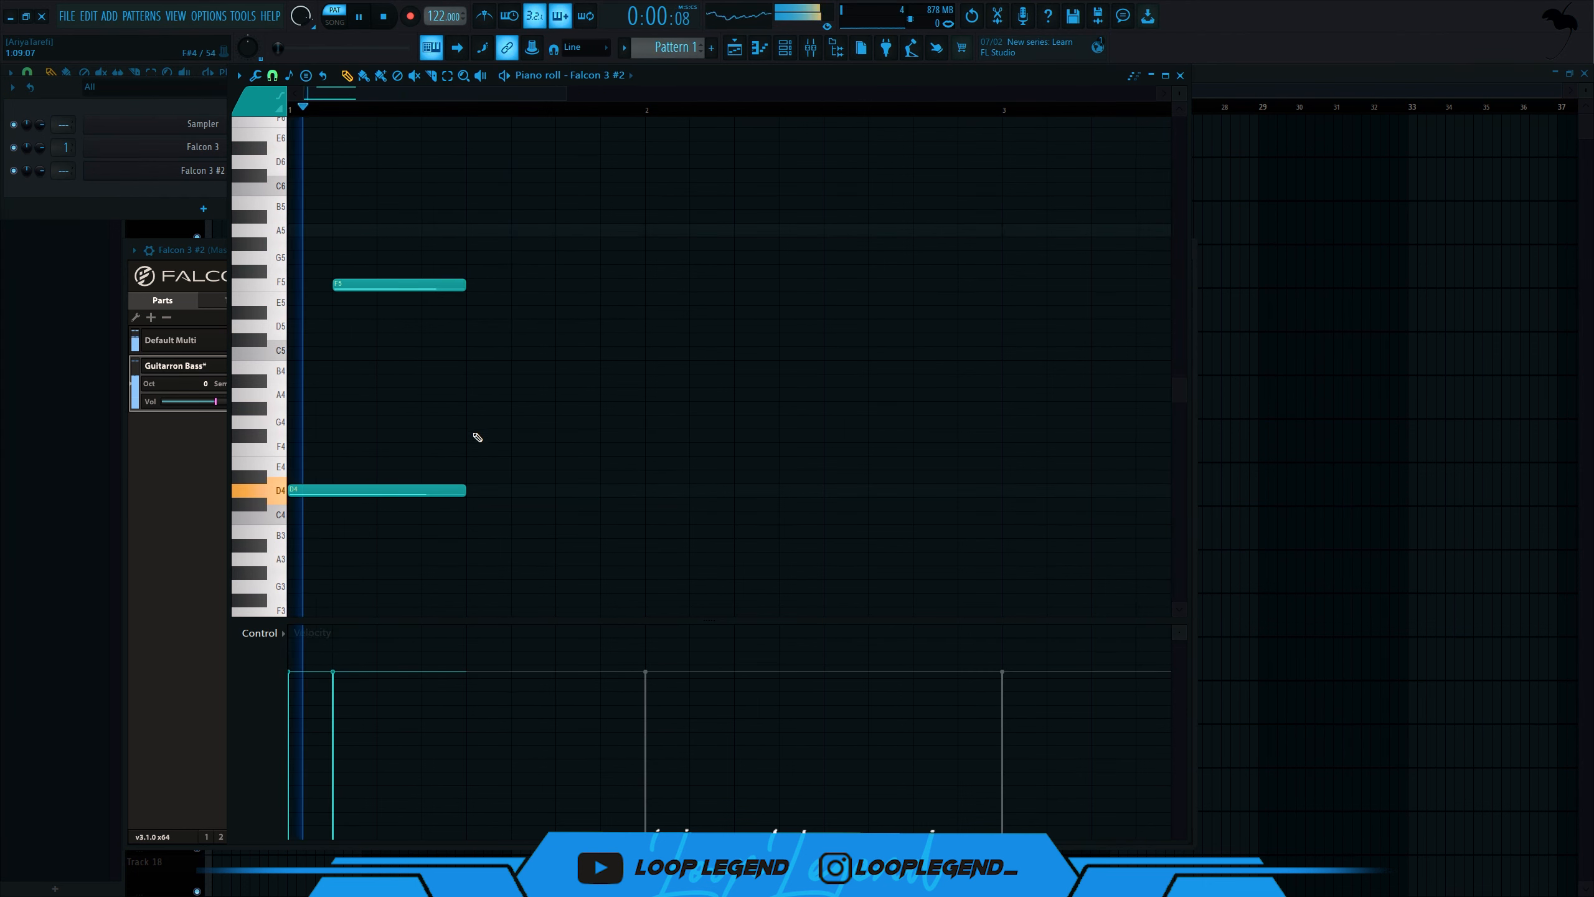
# - Add an A4 note halfway through bar 1 and shorten it to a quarter bar
pyautogui.click(476, 394)
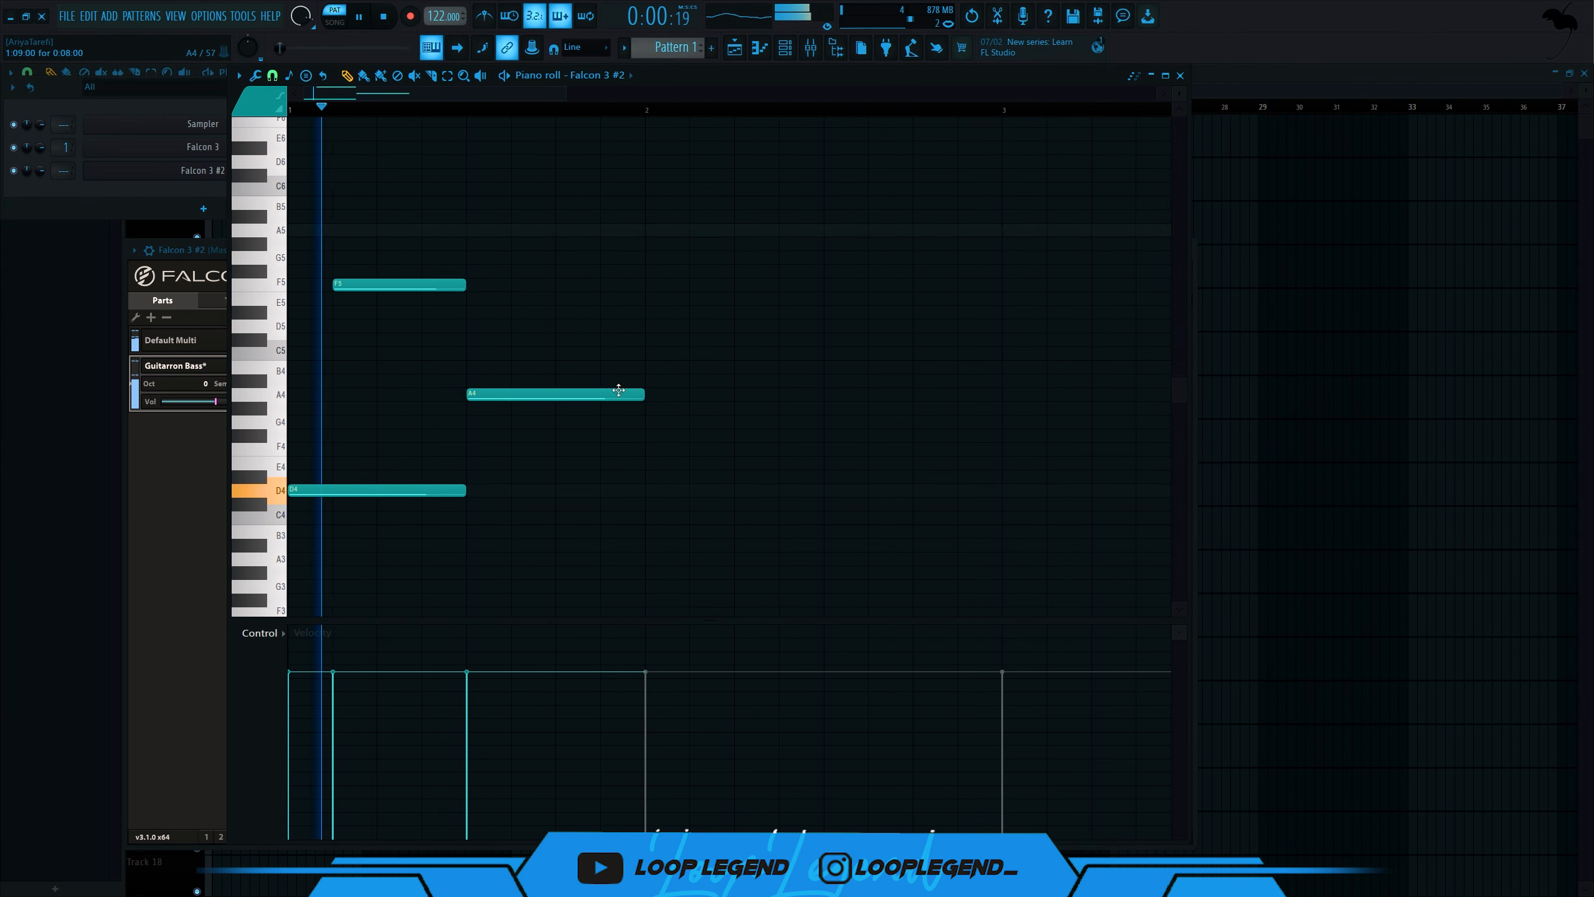
pyautogui.moveTo(644, 393); pyautogui.dragTo(556, 391)
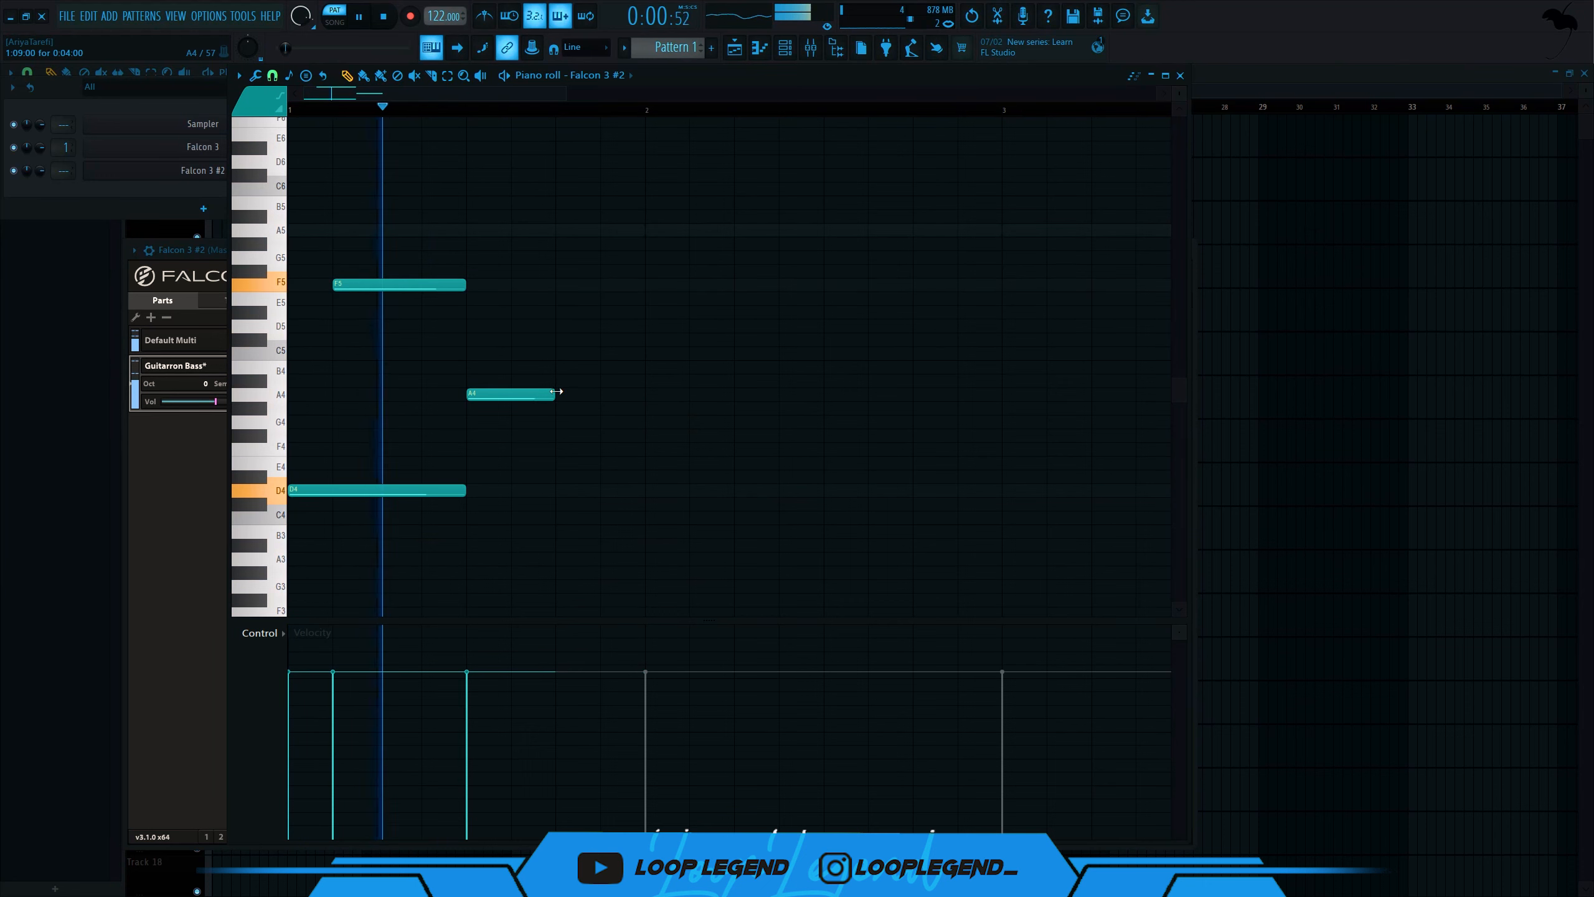
pyautogui.click(620, 380)
pyautogui.rightClick(632, 378)
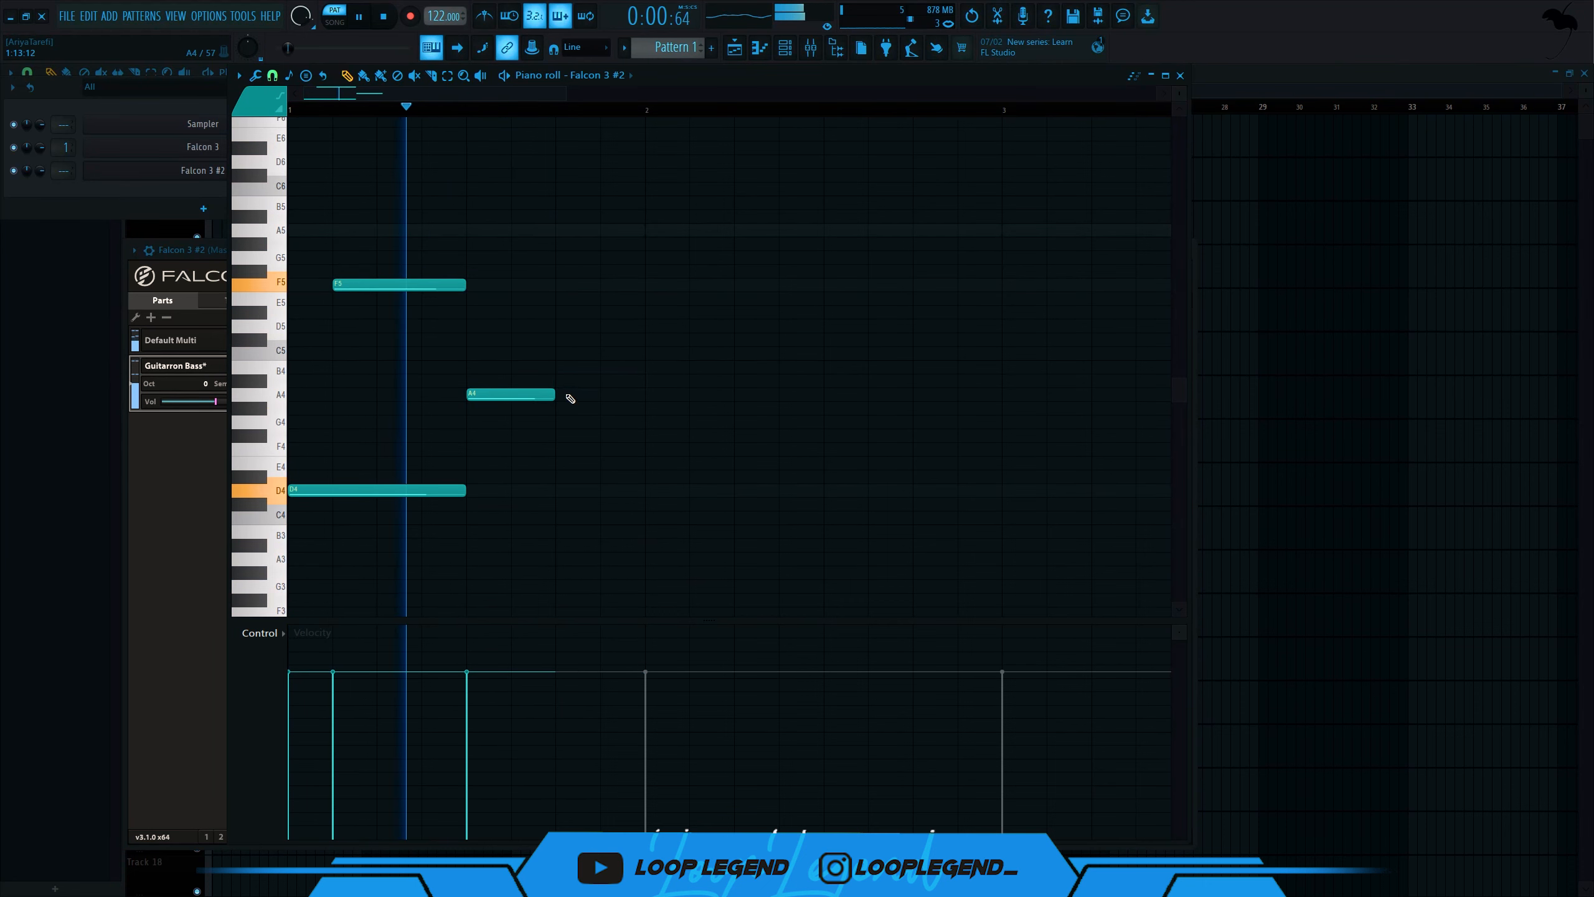
# - Place a short A4 note just before bar 2 and remove the extra trial A4 notes following the quarter-bar one
pyautogui.click(567, 395)
pyautogui.moveTo(583, 398); pyautogui.dragTo(604, 391)
pyautogui.press('space')
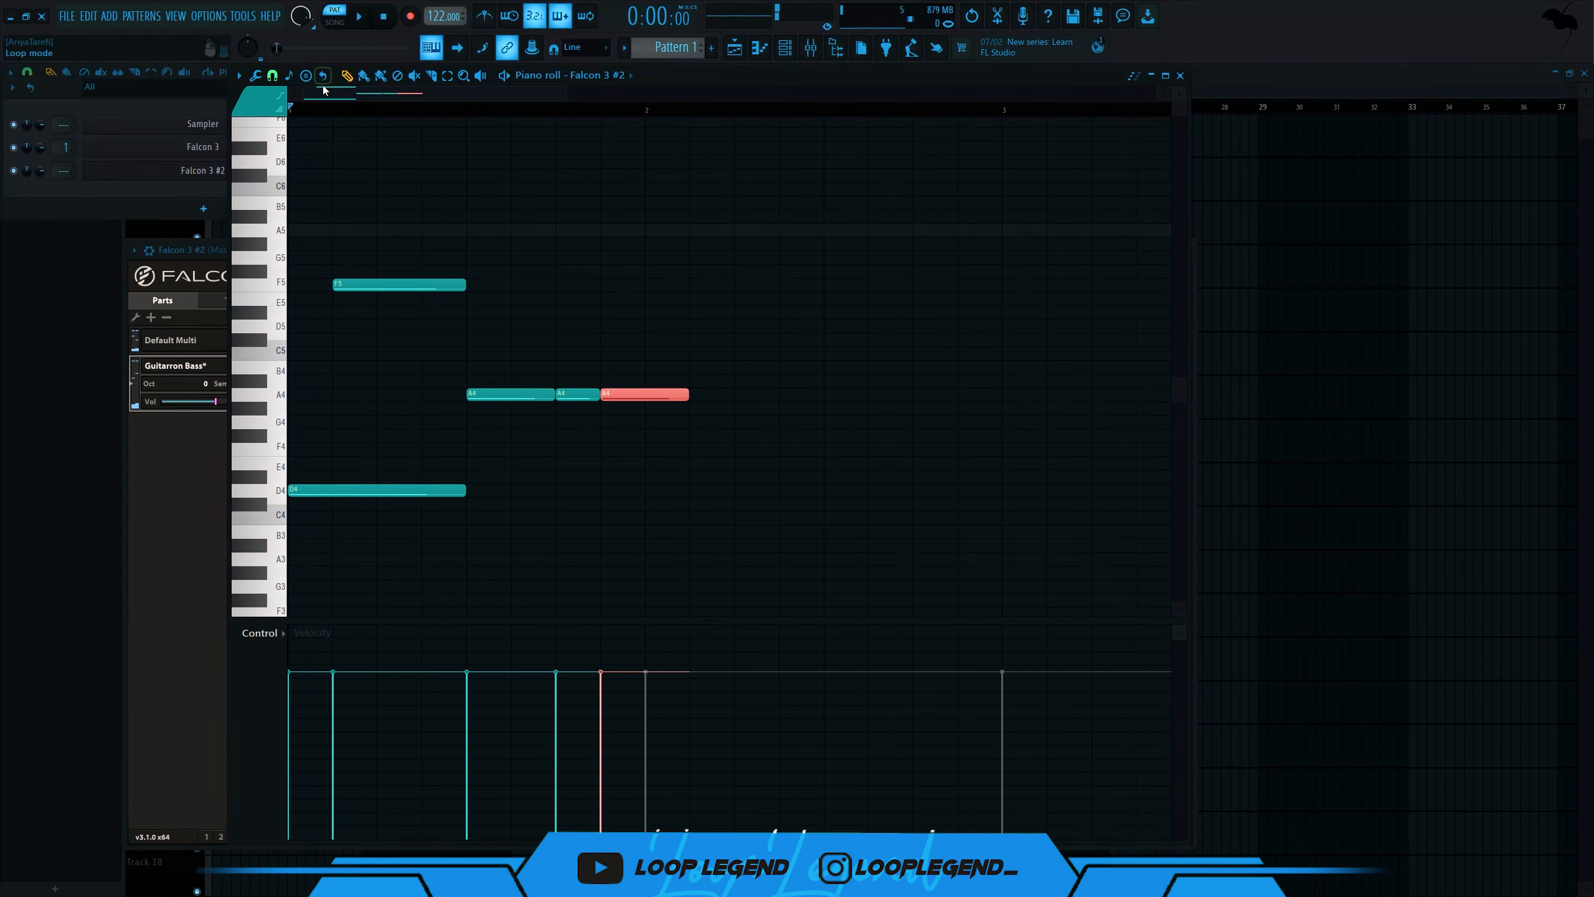
pyautogui.click(273, 76)
pyautogui.click(305, 254)
pyautogui.press('space')
pyautogui.rightClick(613, 398)
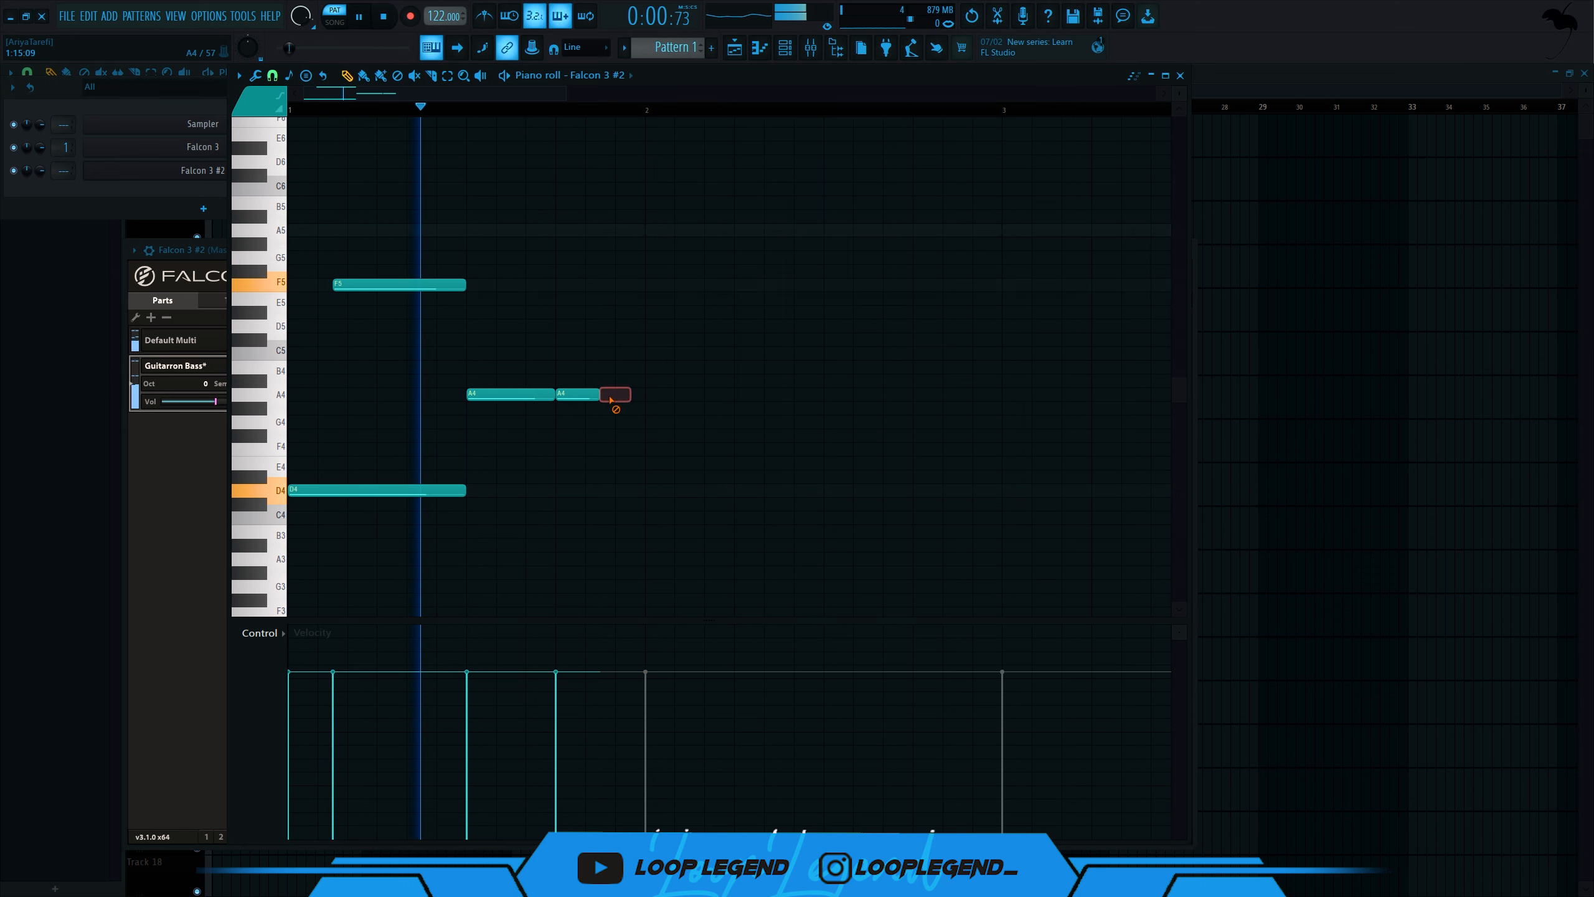
pyautogui.moveTo(622, 397); pyautogui.dragTo(651, 435)
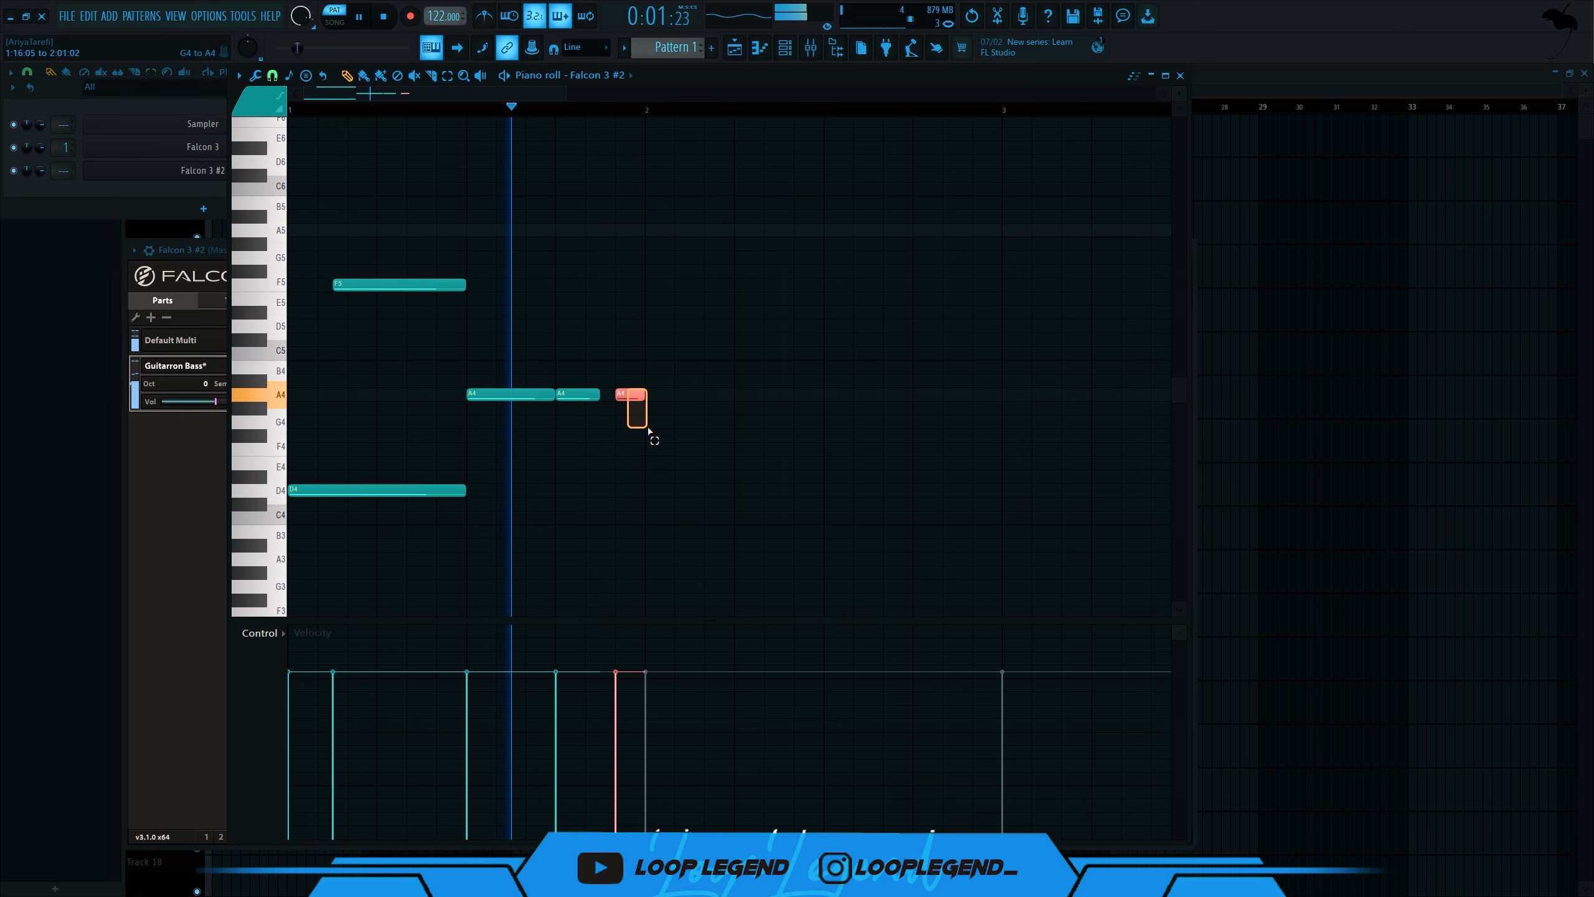
pyautogui.rightClick(587, 396)
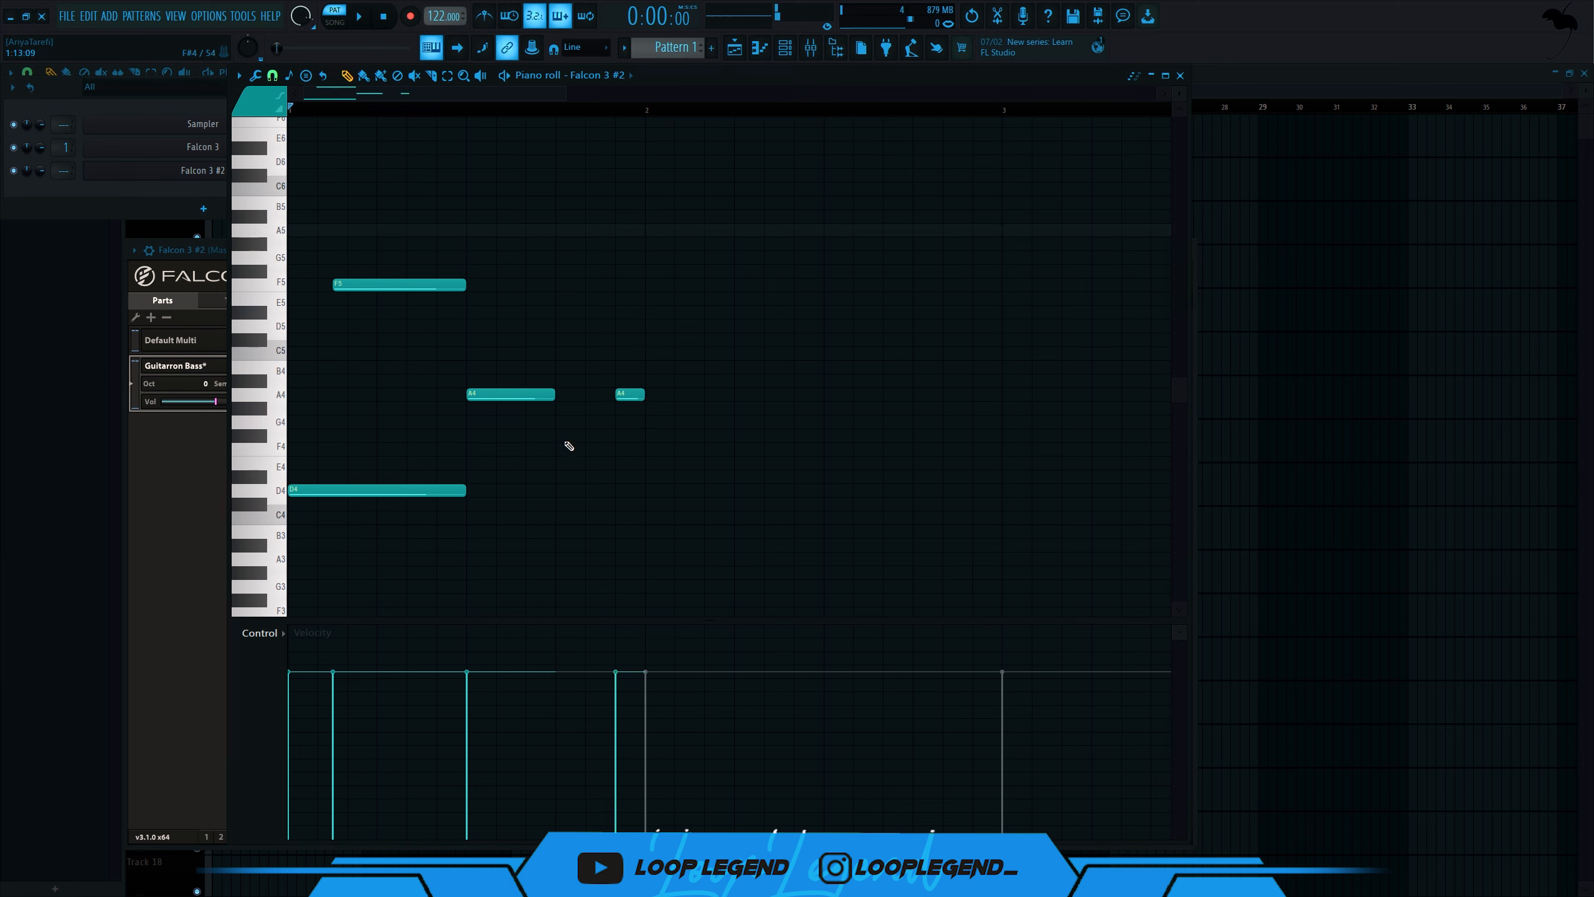
# - Lower the quarter-bar A4 note one octave to A3, extend it up to the short A4 note, and audition the phrase
pyautogui.hotkey('ctrl', 'l')
pyautogui.hotkey('ctrl', 'z')
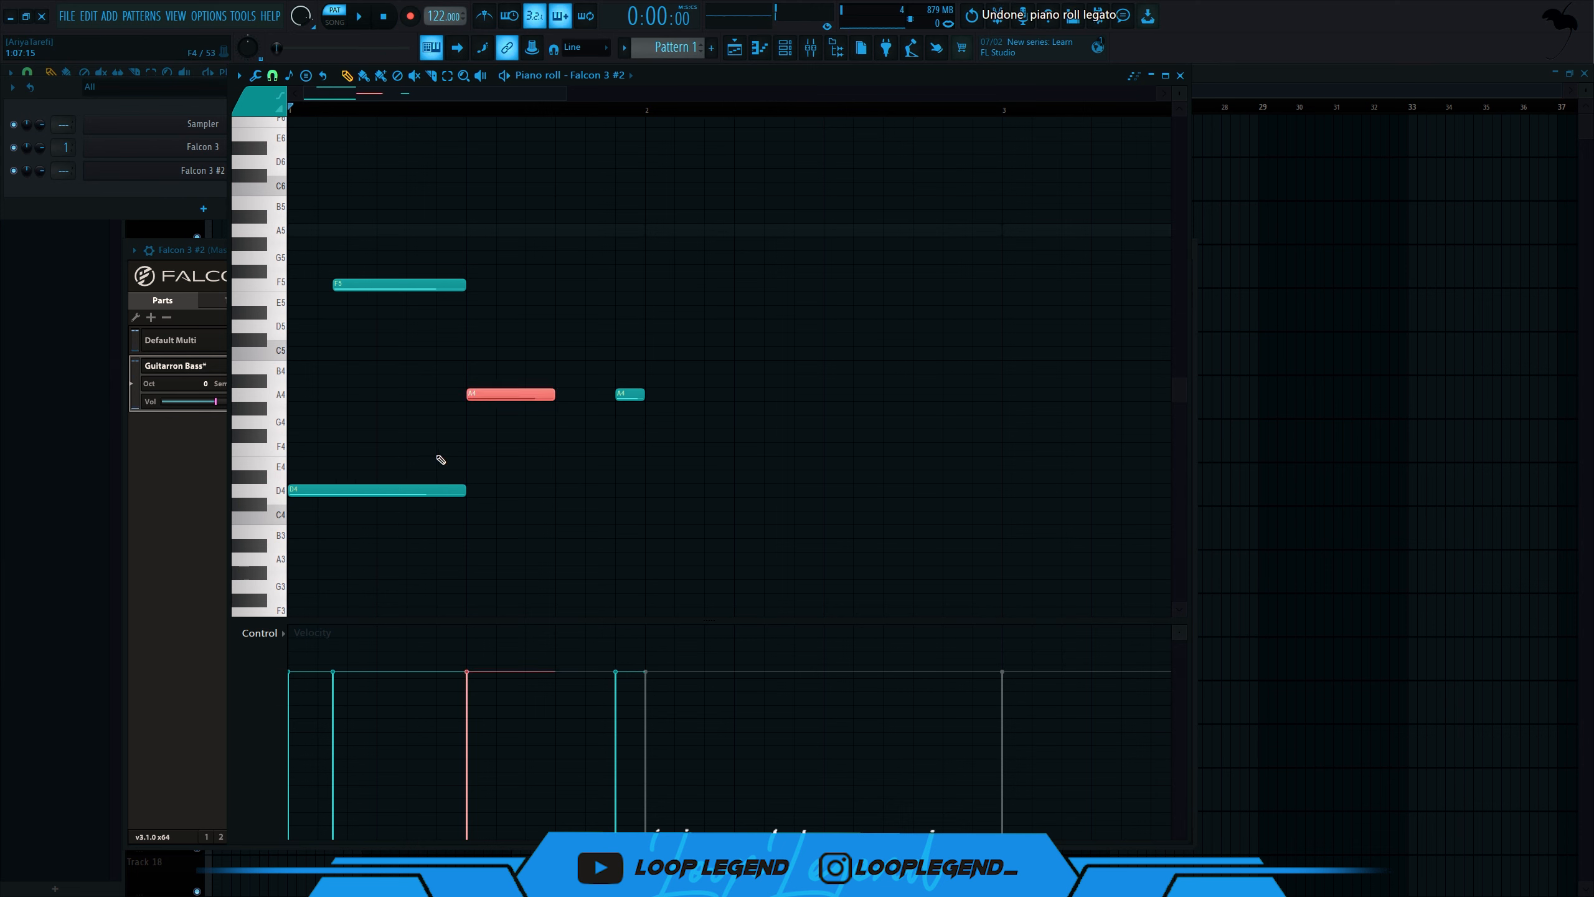
pyautogui.hotkey('ctrl', 'Down')
pyautogui.press('space')
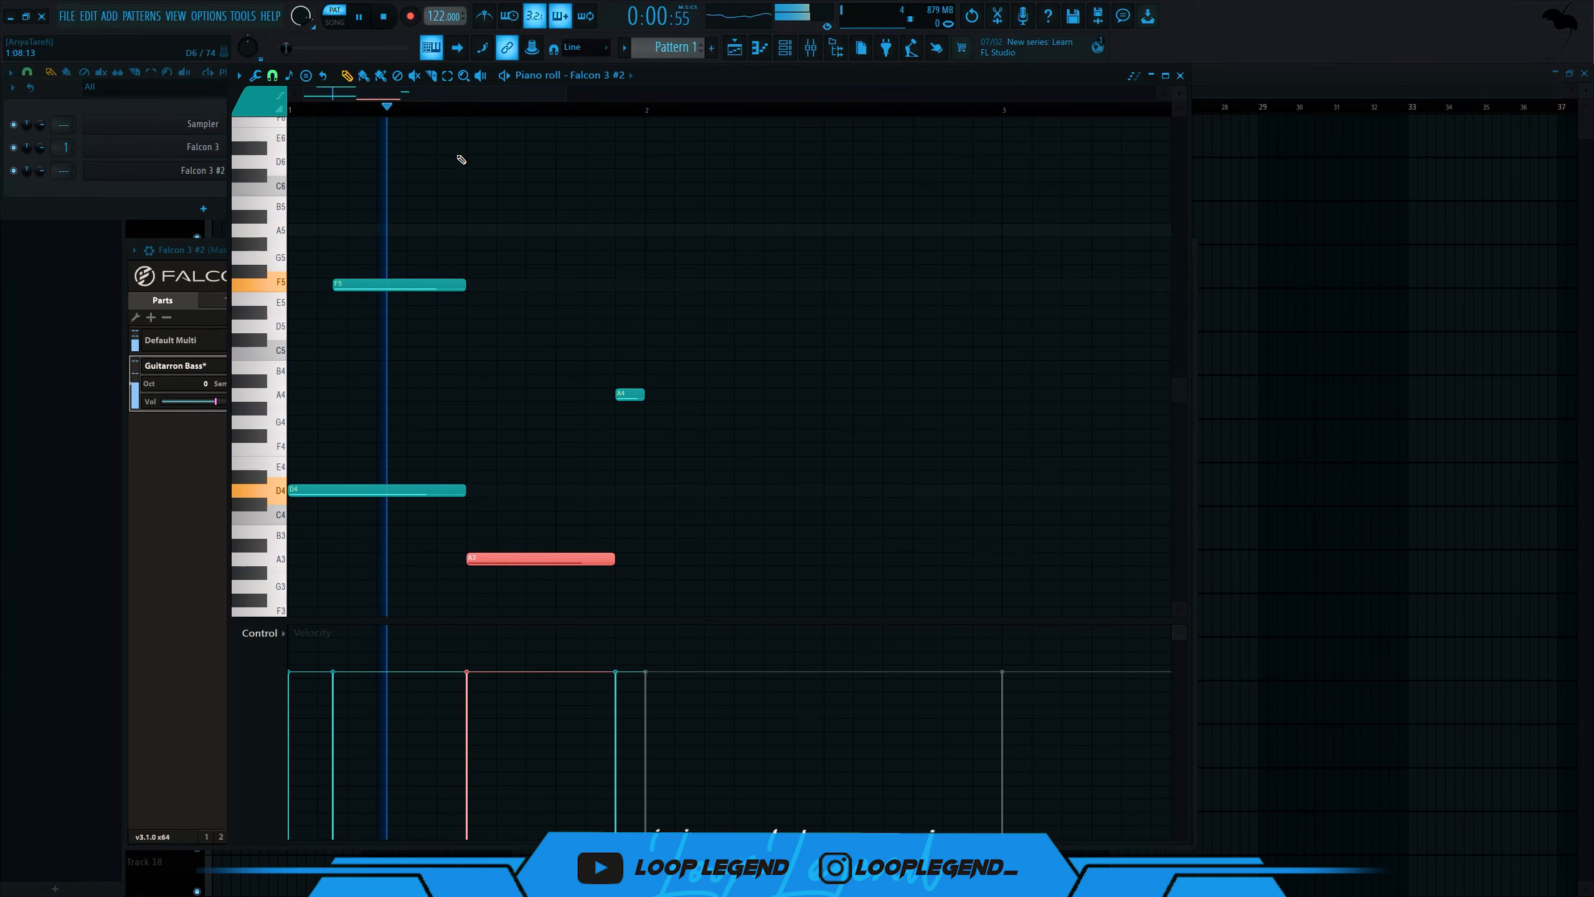
pyautogui.moveTo(560, 176); pyautogui.dragTo(718, 254)
pyautogui.press('space')
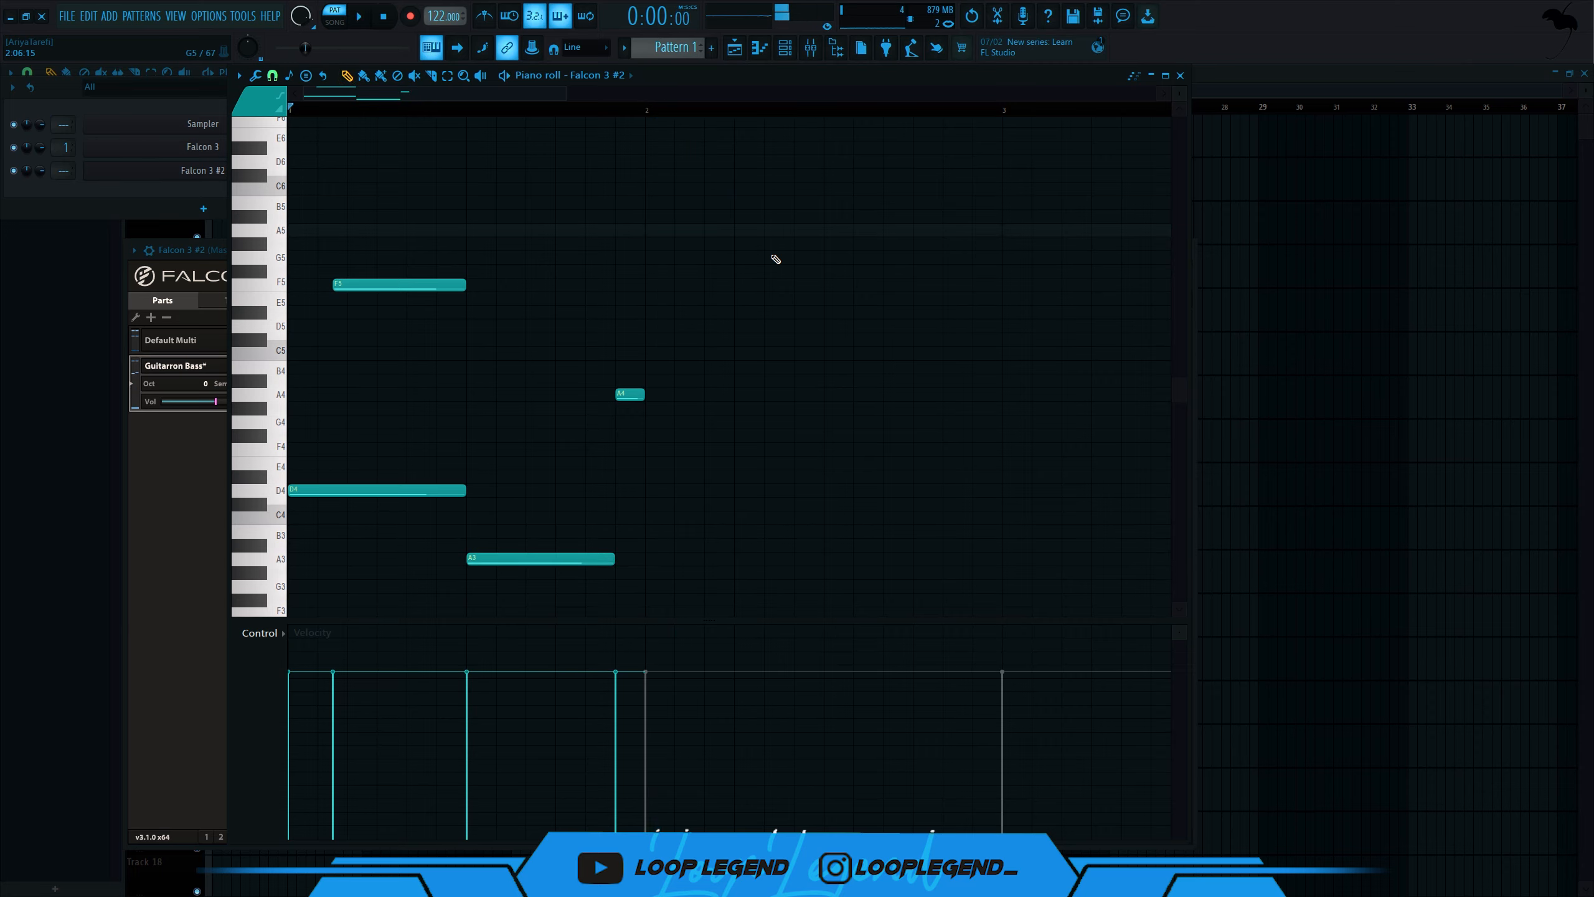
# - Play the guitarron phrase and duplicate its notes into the following bar
pyautogui.press('space')
pyautogui.hotkey('ctrl', 'b')
pyautogui.scroll(-3, 740, 264)
pyautogui.keyDown('ctrl'); pyautogui.click(707, 282); pyautogui.keyUp('ctrl')
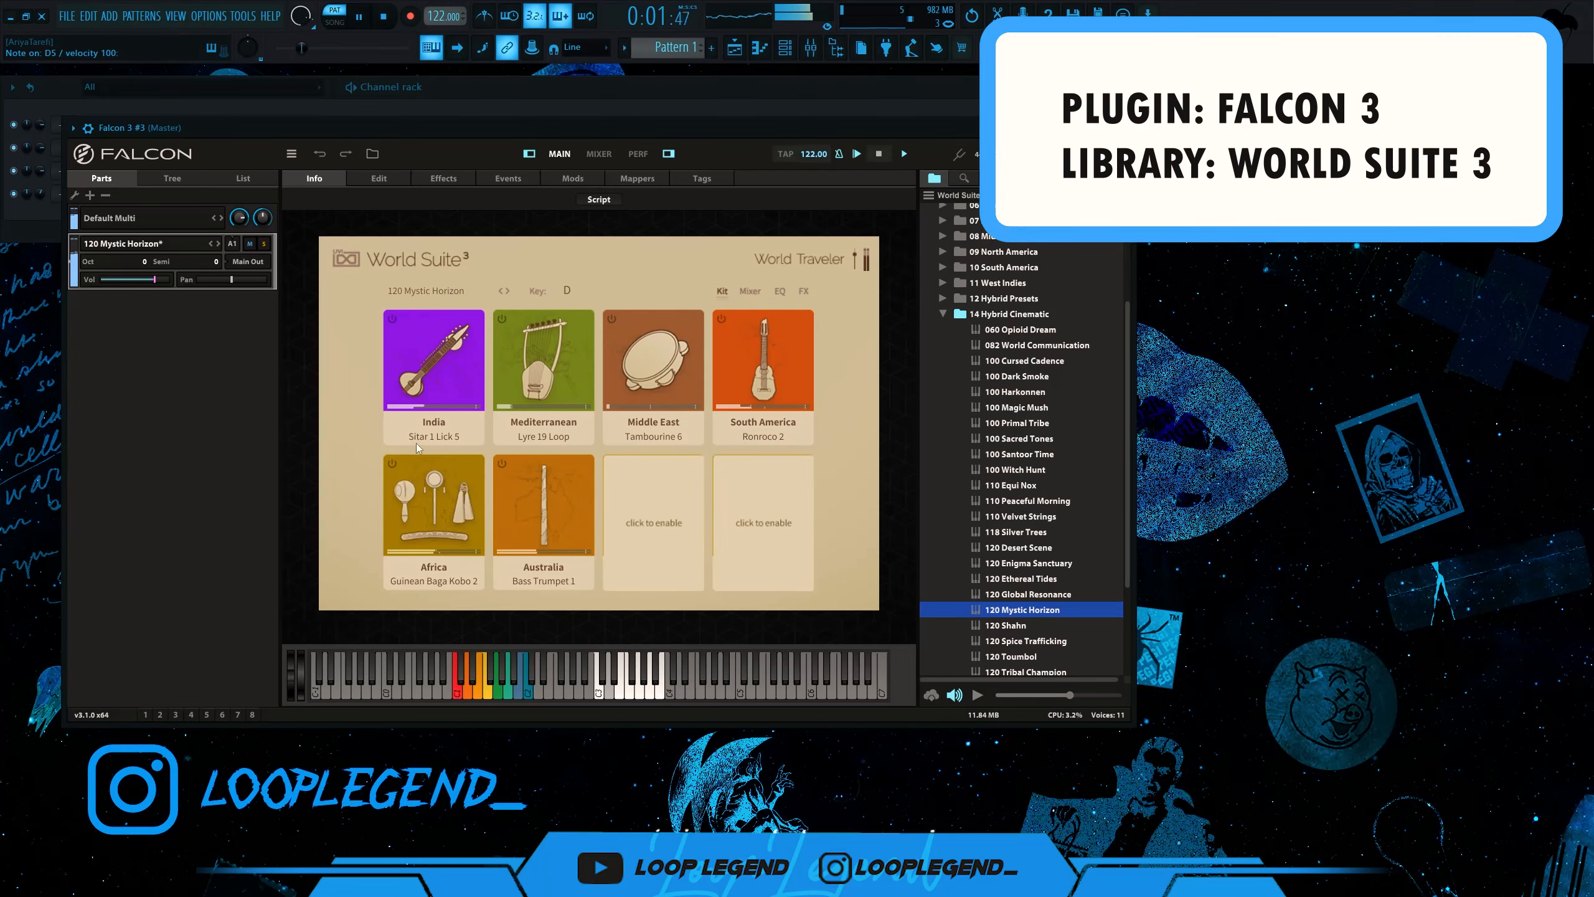
# - Disable the Africa, Mediterranean, Middle East and South America parts of the 120 Mystic Horizon kit
pyautogui.click(393, 464)
pyautogui.click(501, 319)
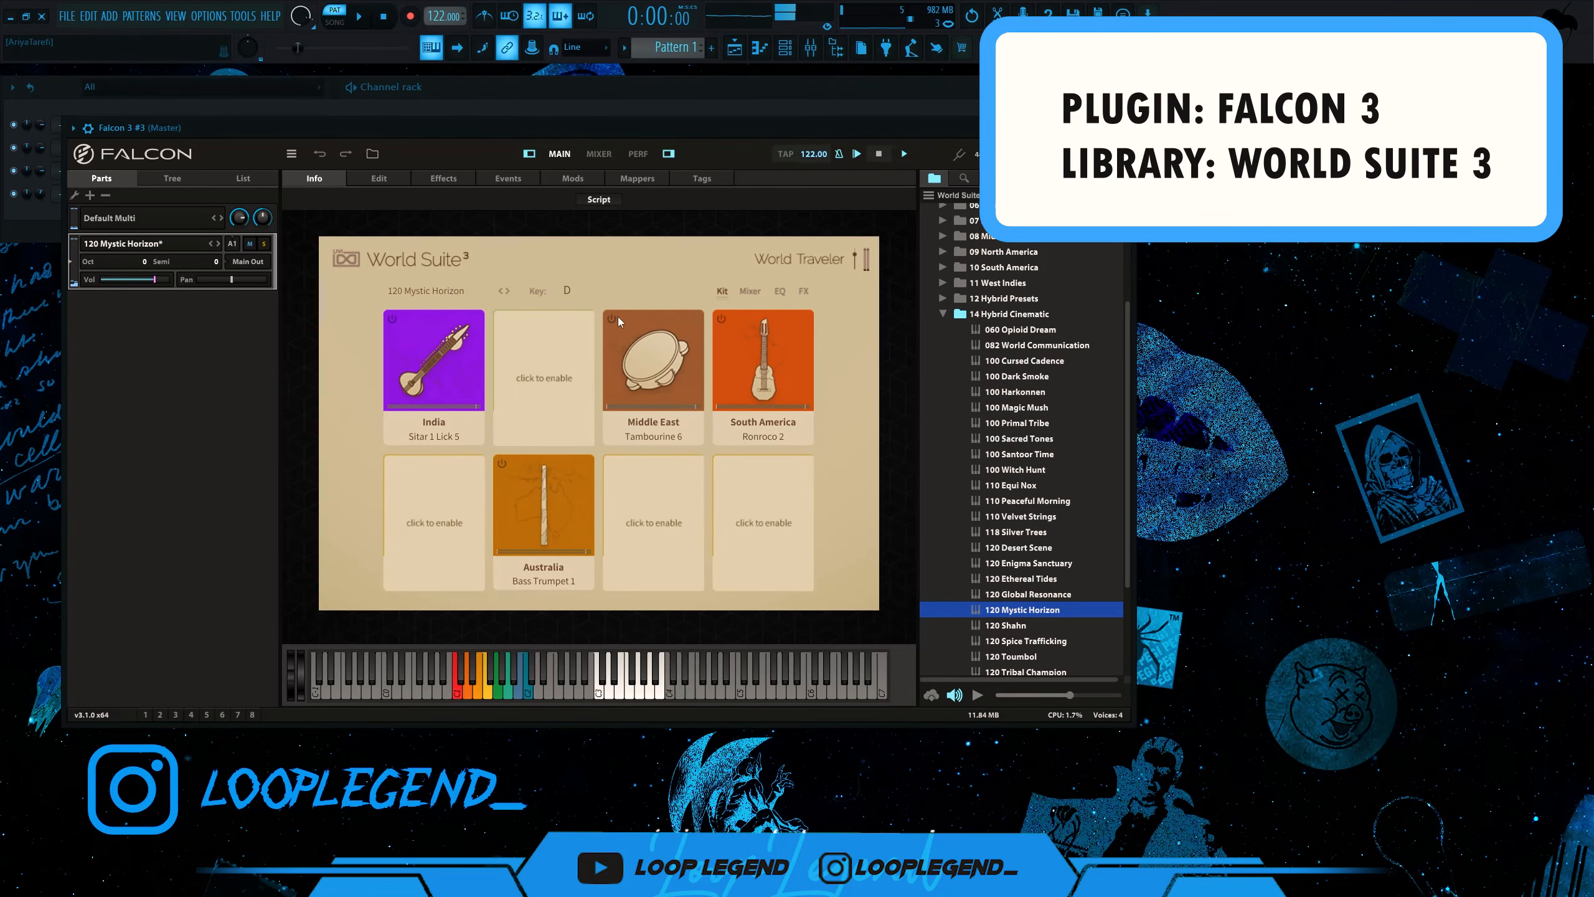
pyautogui.press('space')
pyautogui.click(612, 318)
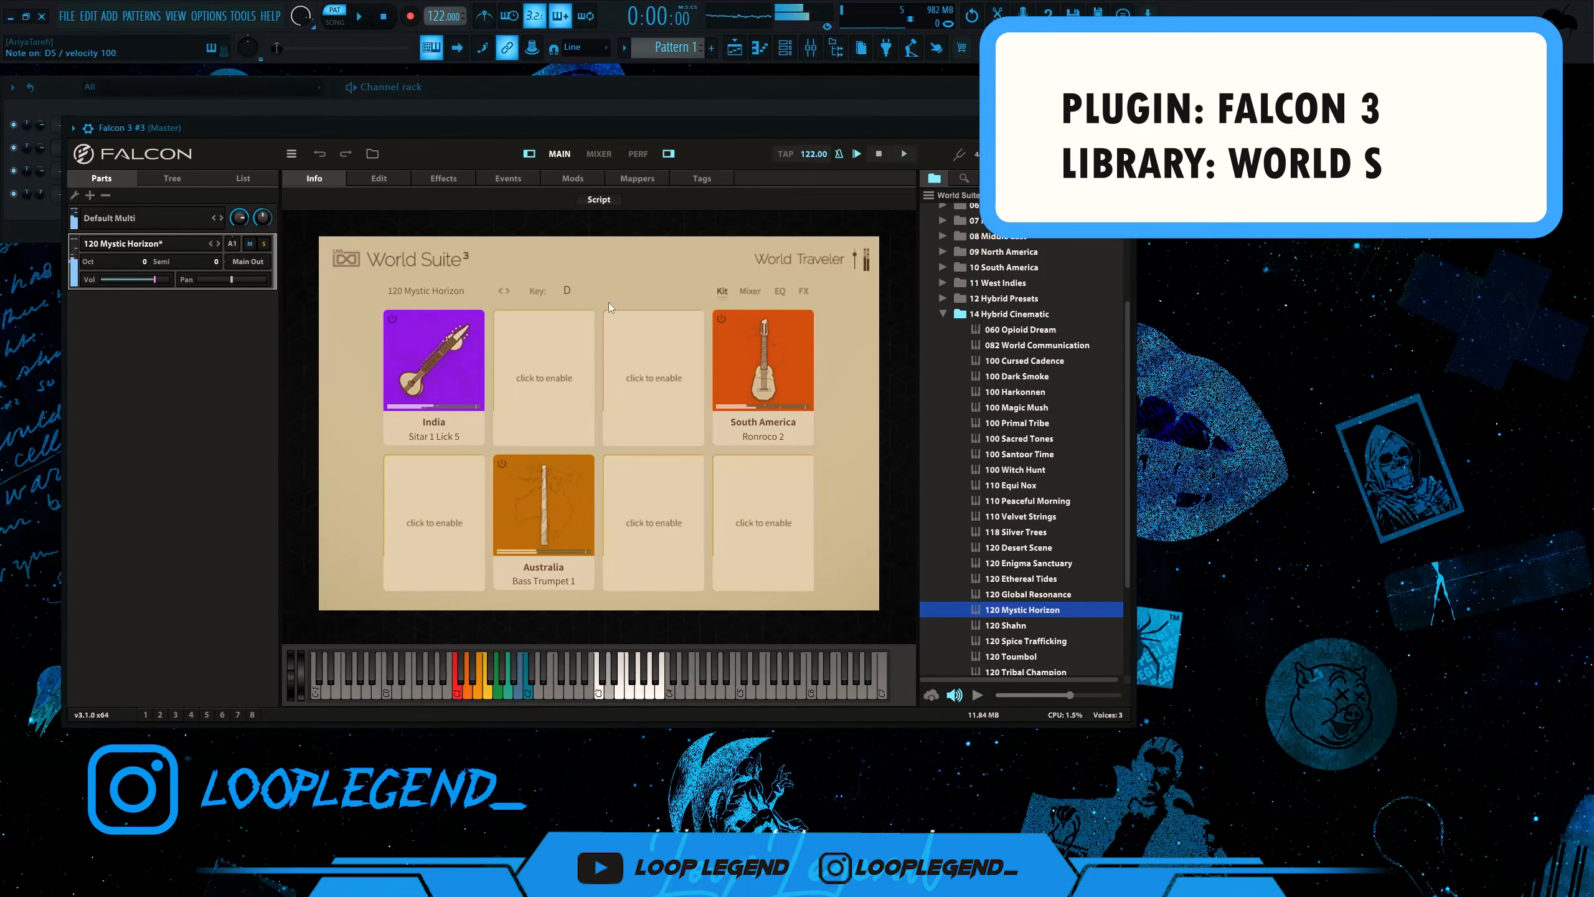
pyautogui.click(720, 317)
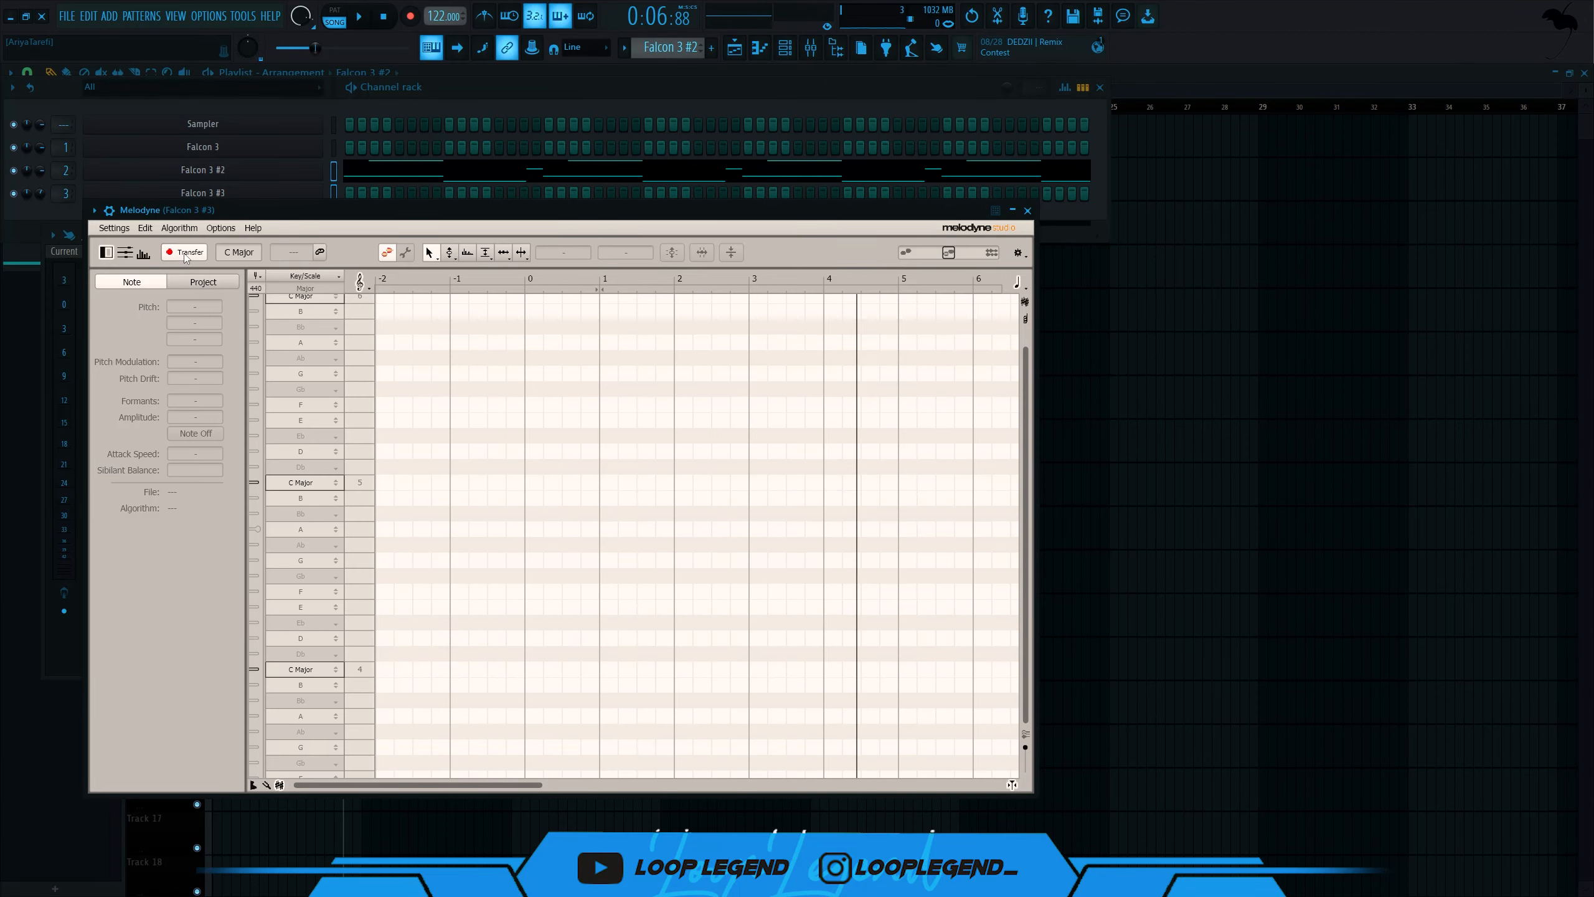
# - Transfer the Falcon 3 #3 audio into Melodyne by playing the song section through
pyautogui.click(185, 252)
pyautogui.press('space')
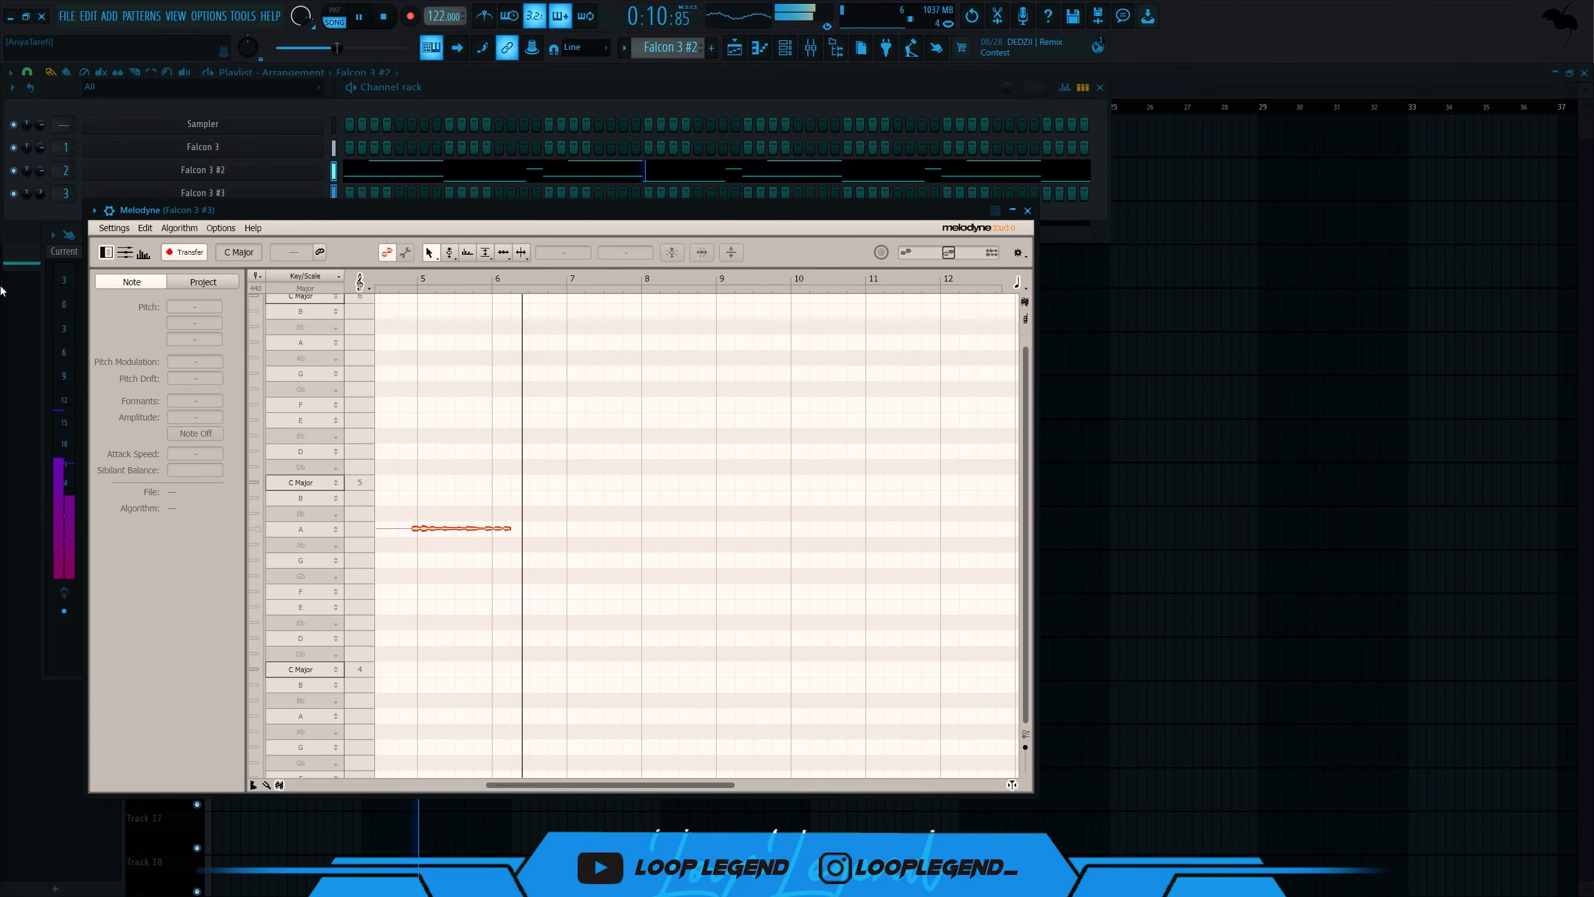
pyautogui.press('space')
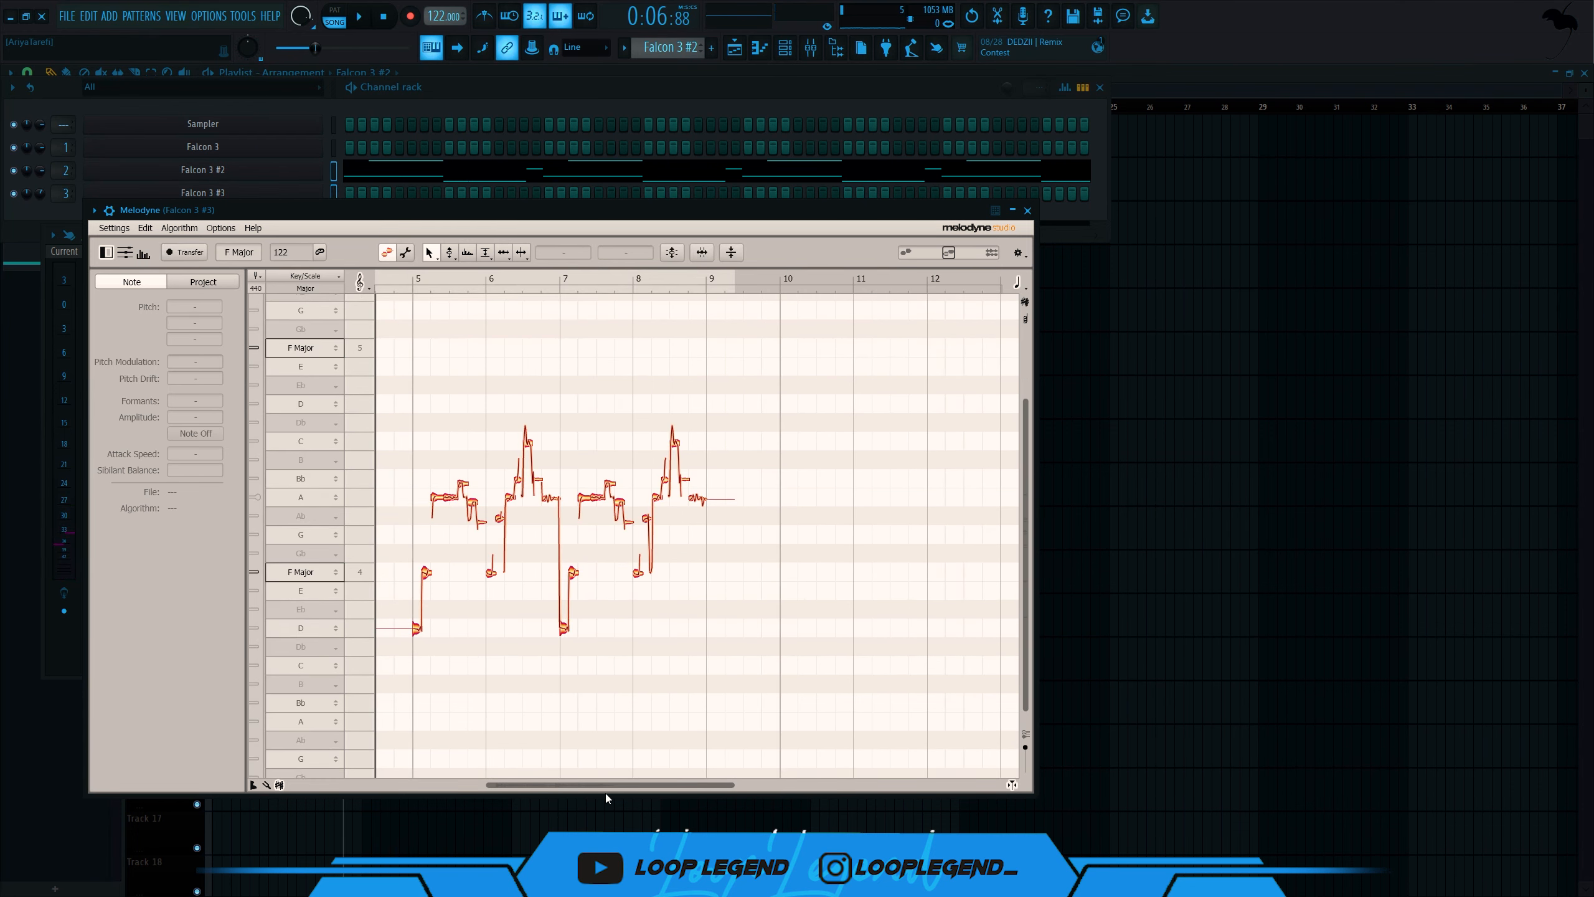
# - Set the Melodyne scale to D Minor for the transferred melody
pyautogui.moveTo(606, 786); pyautogui.dragTo(546, 787)
pyautogui.scroll(5, 764, 569)
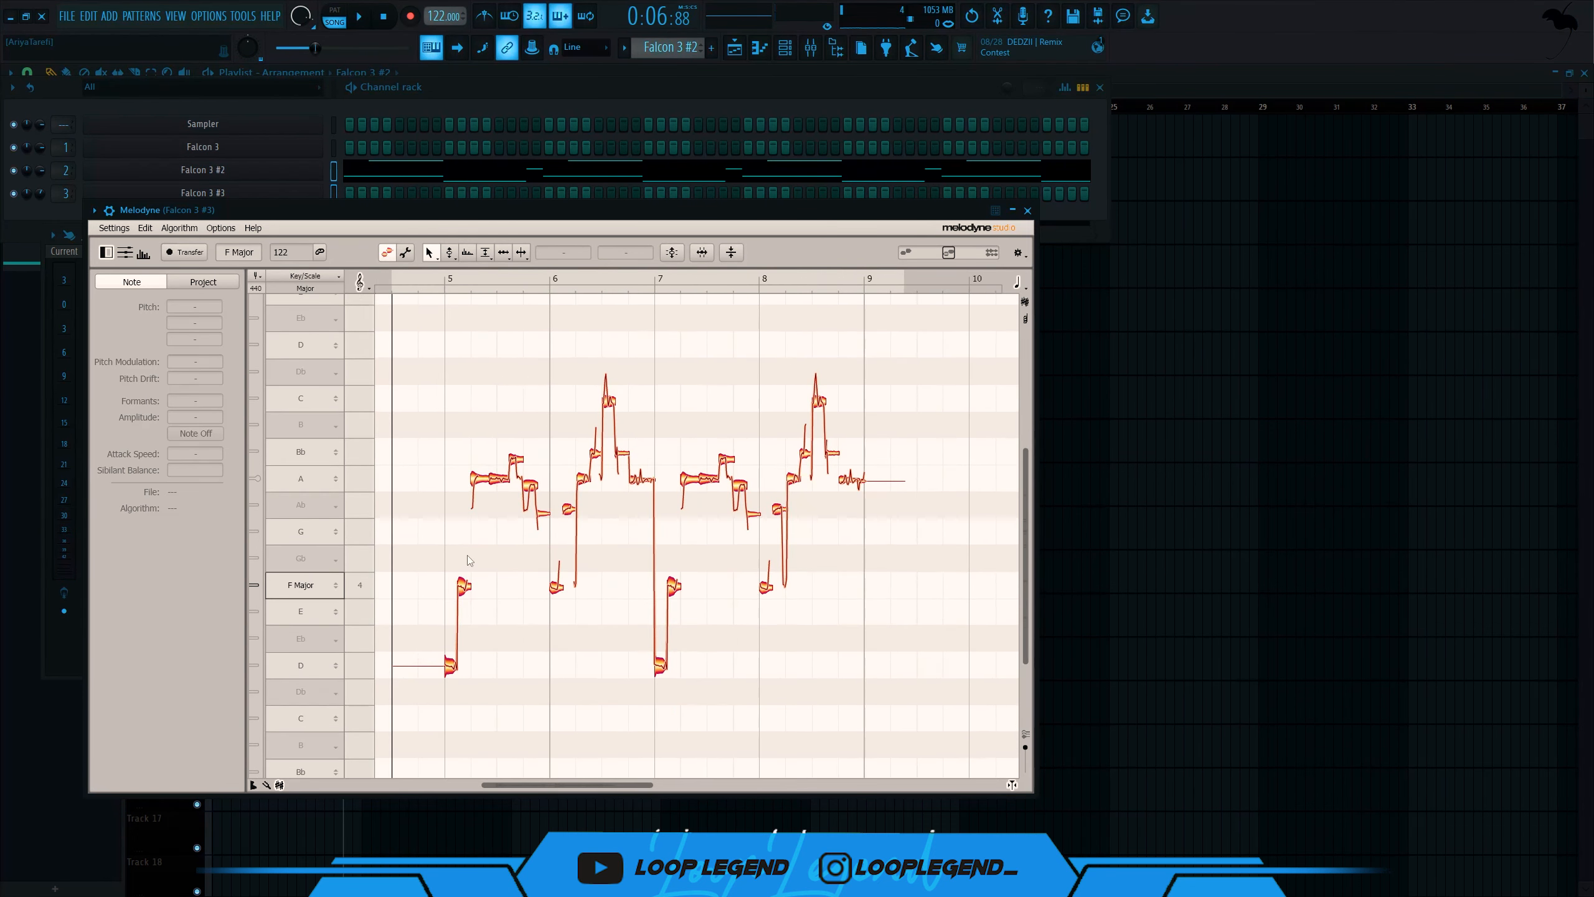
pyautogui.click(327, 680)
pyautogui.click(296, 695)
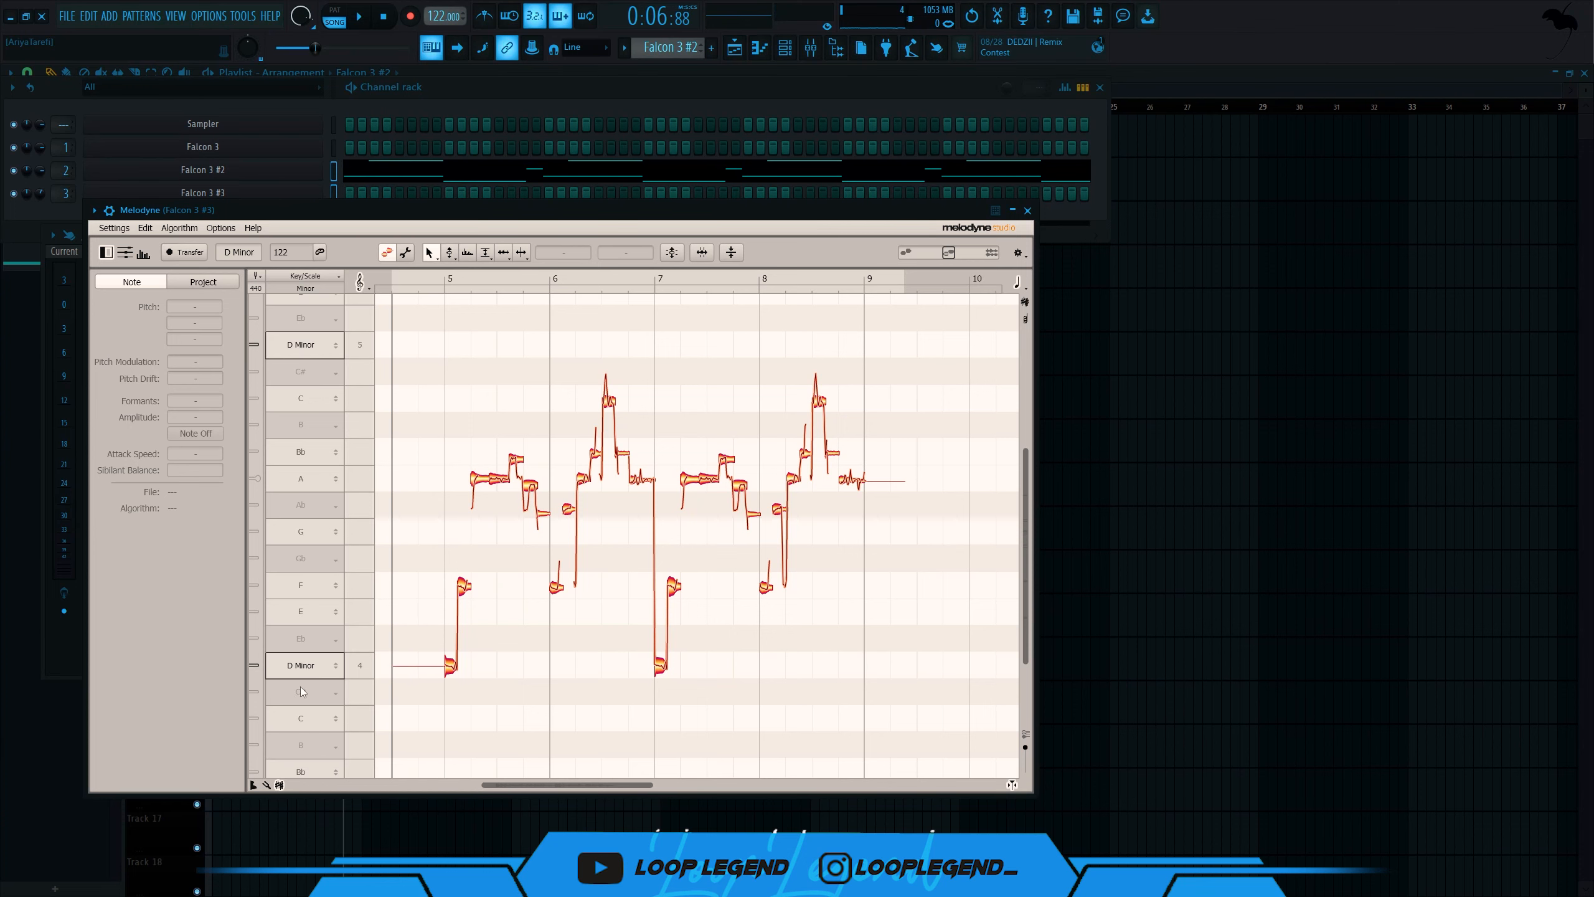
# - Switch the detection algorithm to Polyphonic Sustain, move the four notes between G and Ab to G4, and audition the result
pyautogui.click(179, 228)
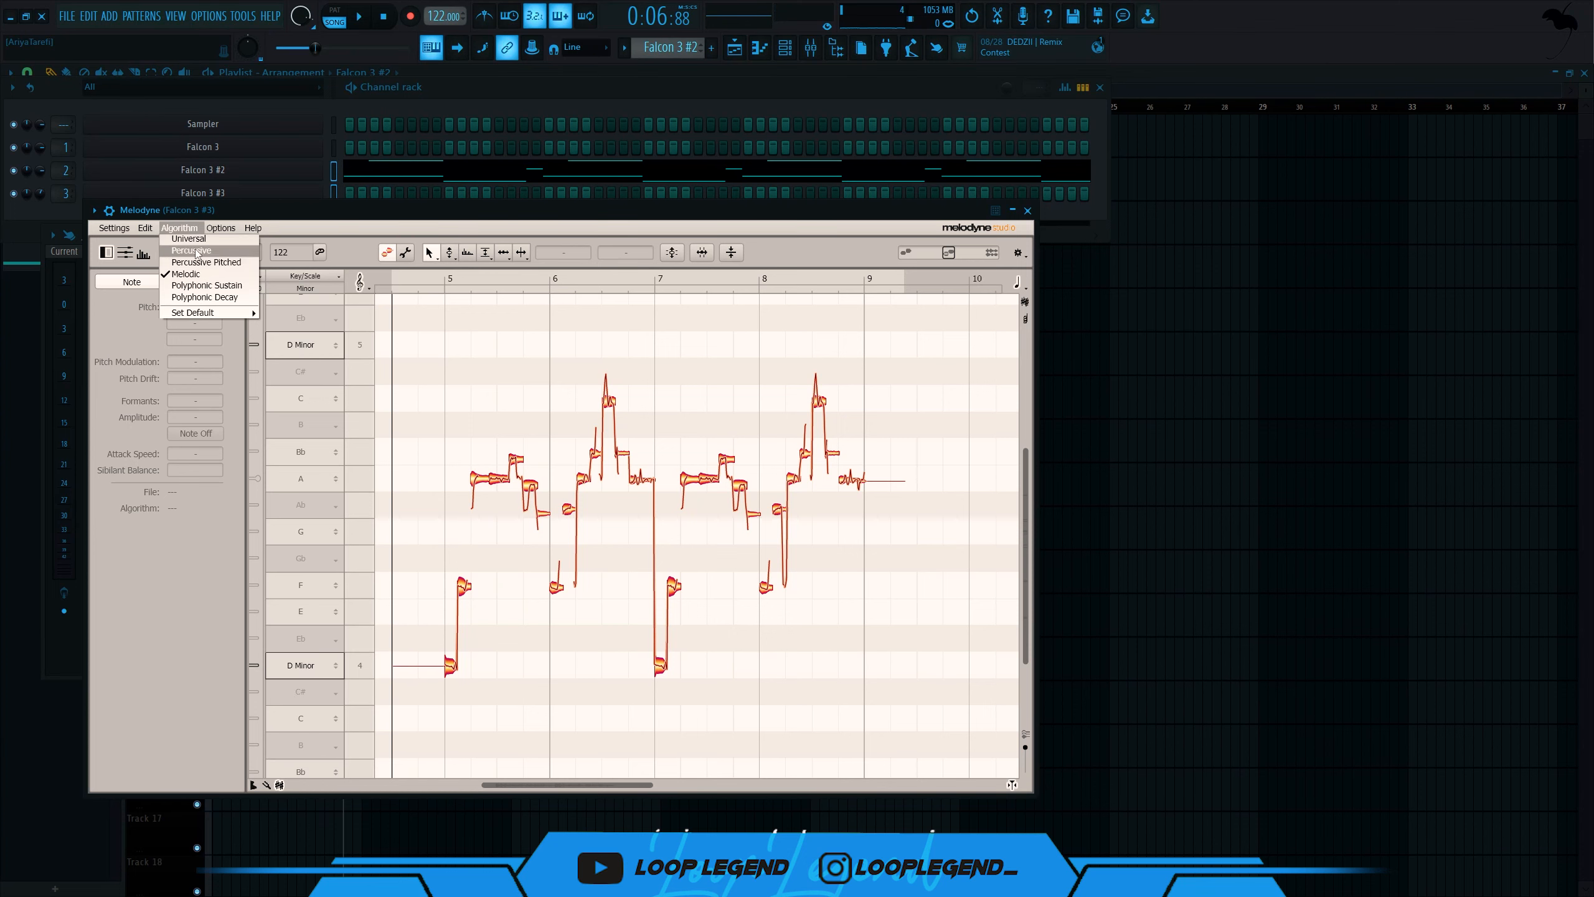
pyautogui.click(218, 302)
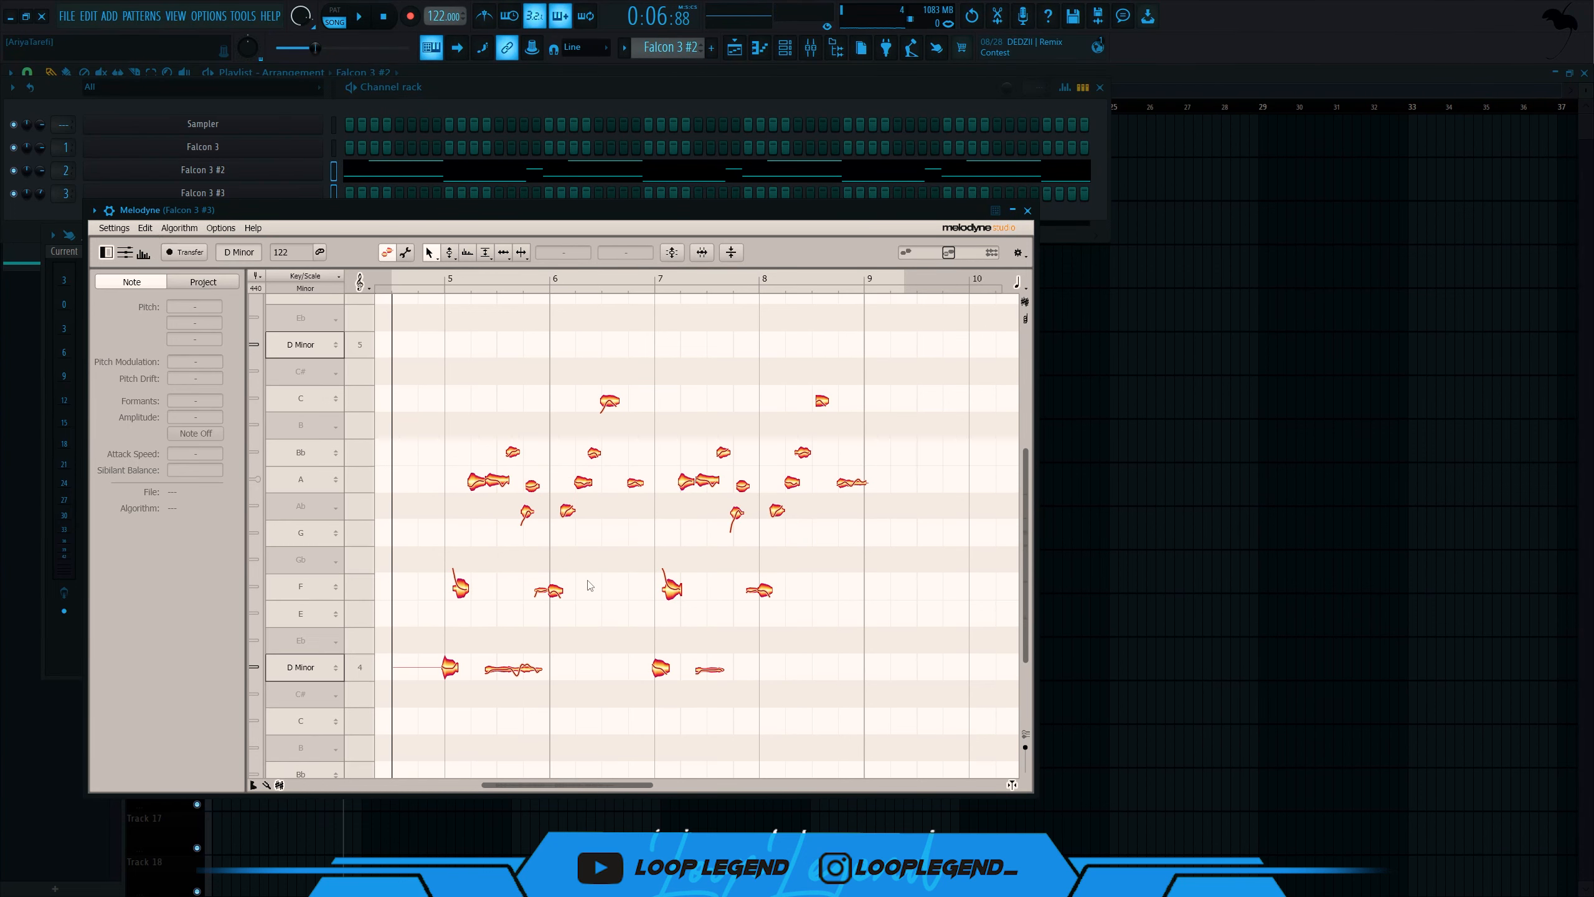
pyautogui.moveTo(472, 583); pyautogui.dragTo(795, 542)
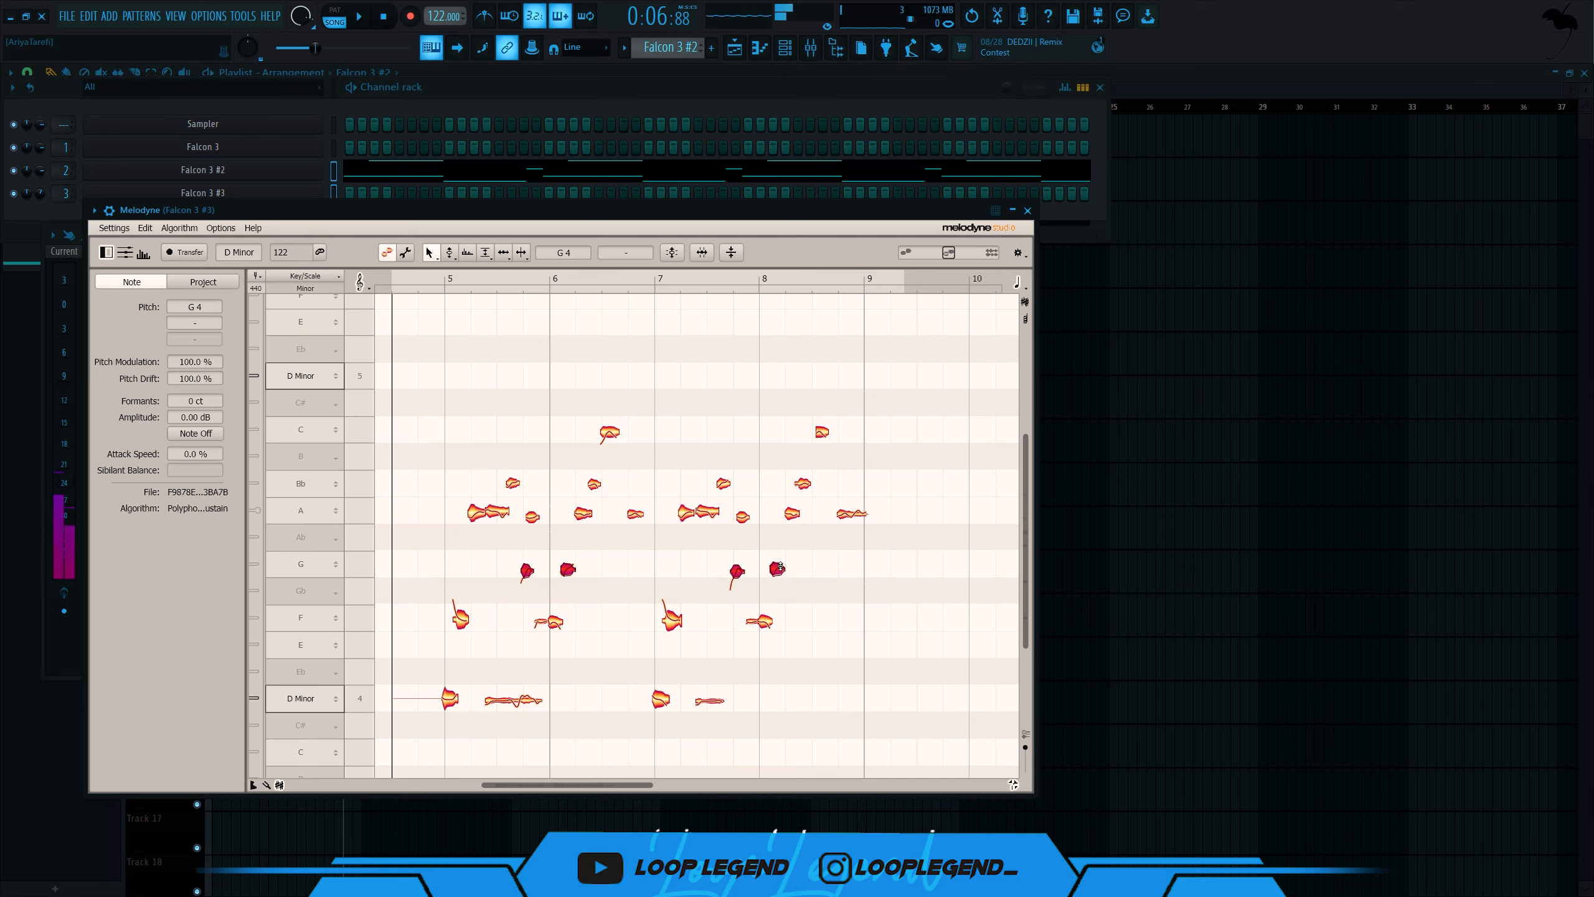
pyautogui.press('space')
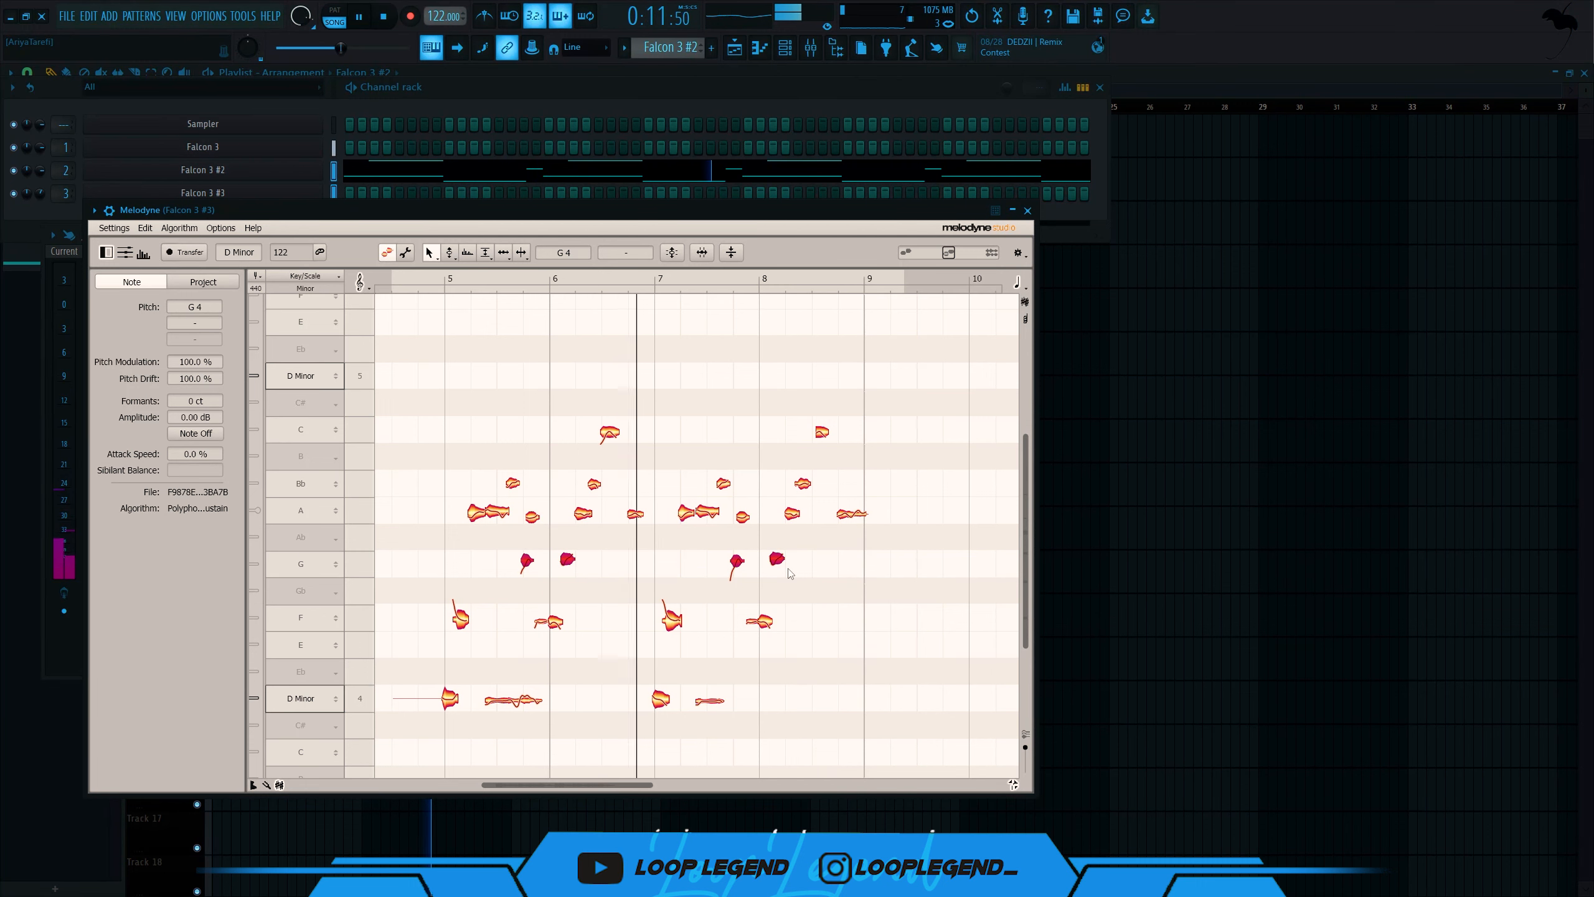
# - Consolidate the Falcon 3 #3 clip on Track 4 to a WAV over the selection ending at bar 10
pyautogui.moveTo(560, 132); pyautogui.dragTo(551, 132)
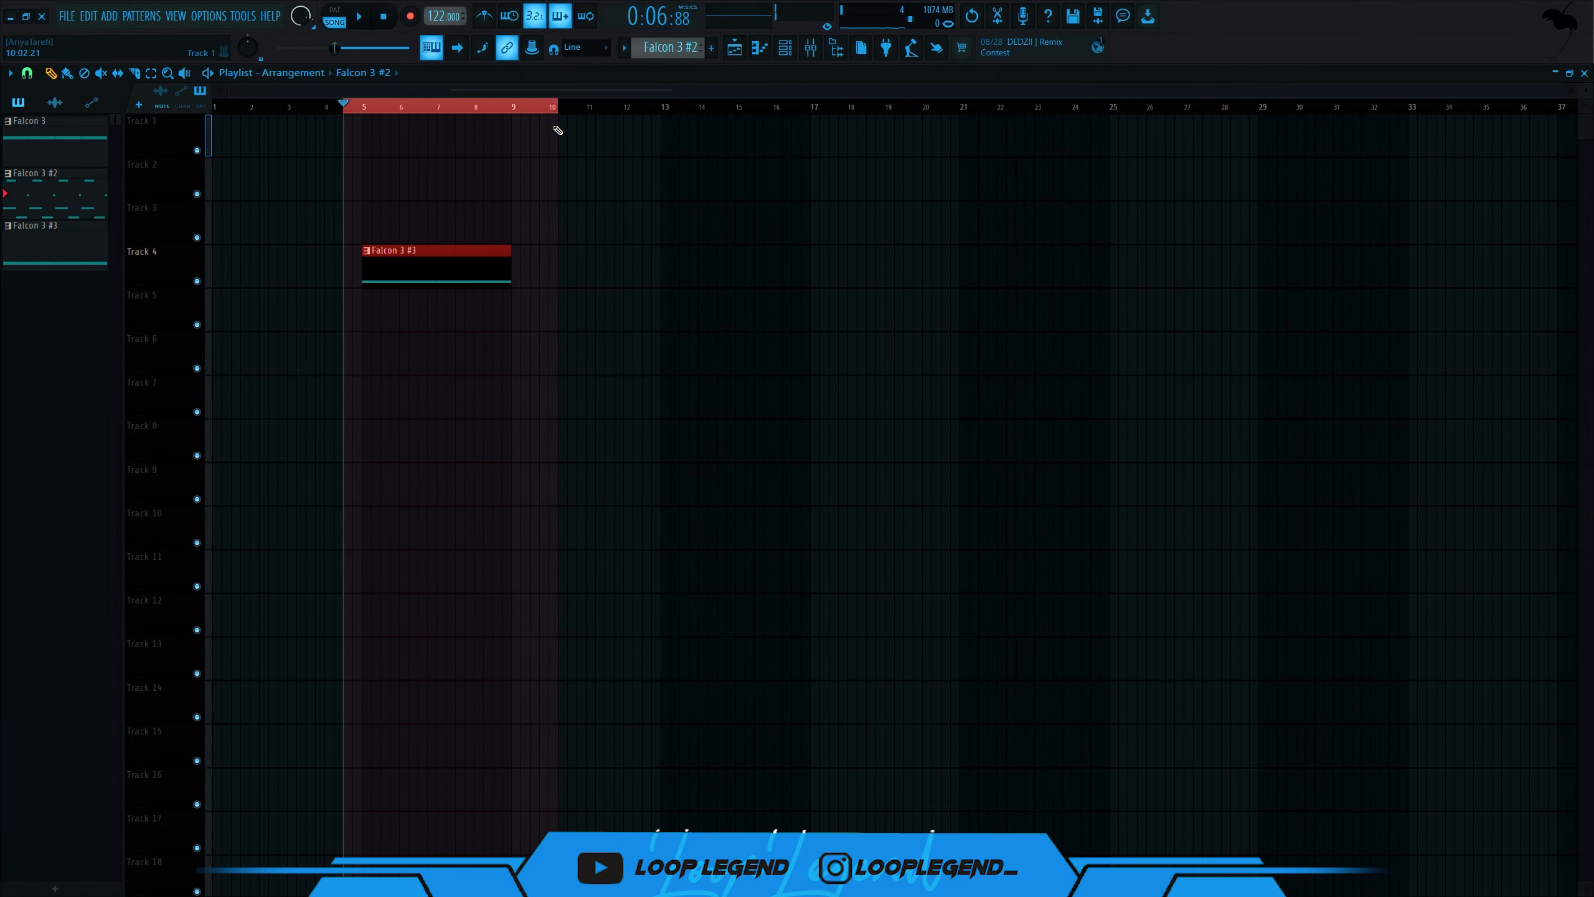
pyautogui.hotkey('ctrl', 'alt', 'c')
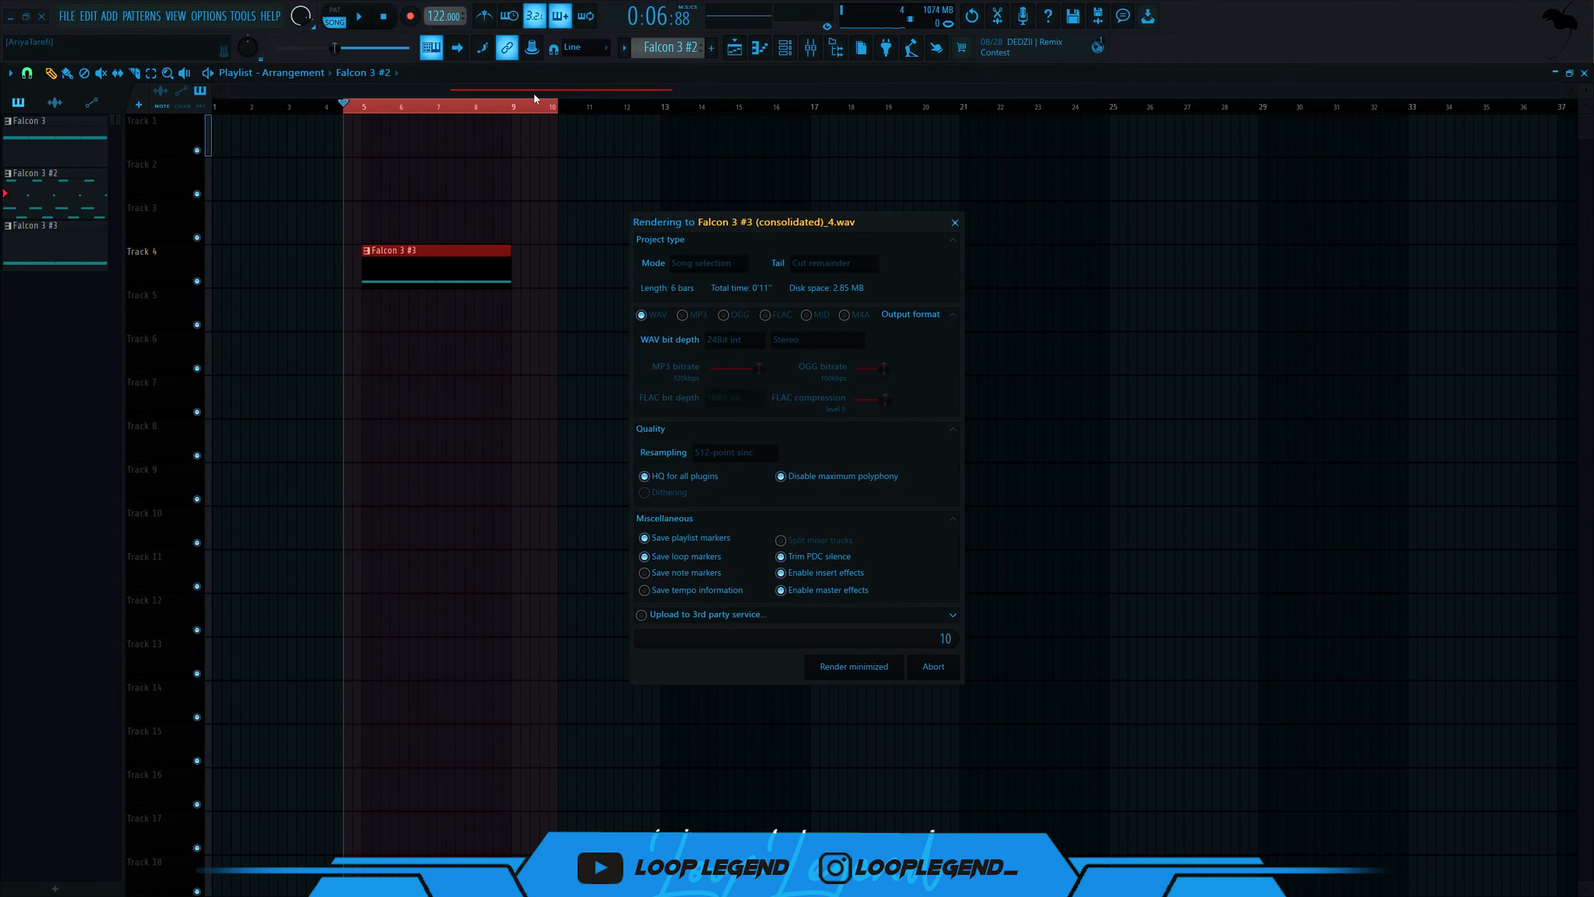
pyautogui.press('Return')
# - Disable the Africa and Australia parts of the 120 Mystic Horizon kit in Falcon 3 #3
pyautogui.click(819, 51)
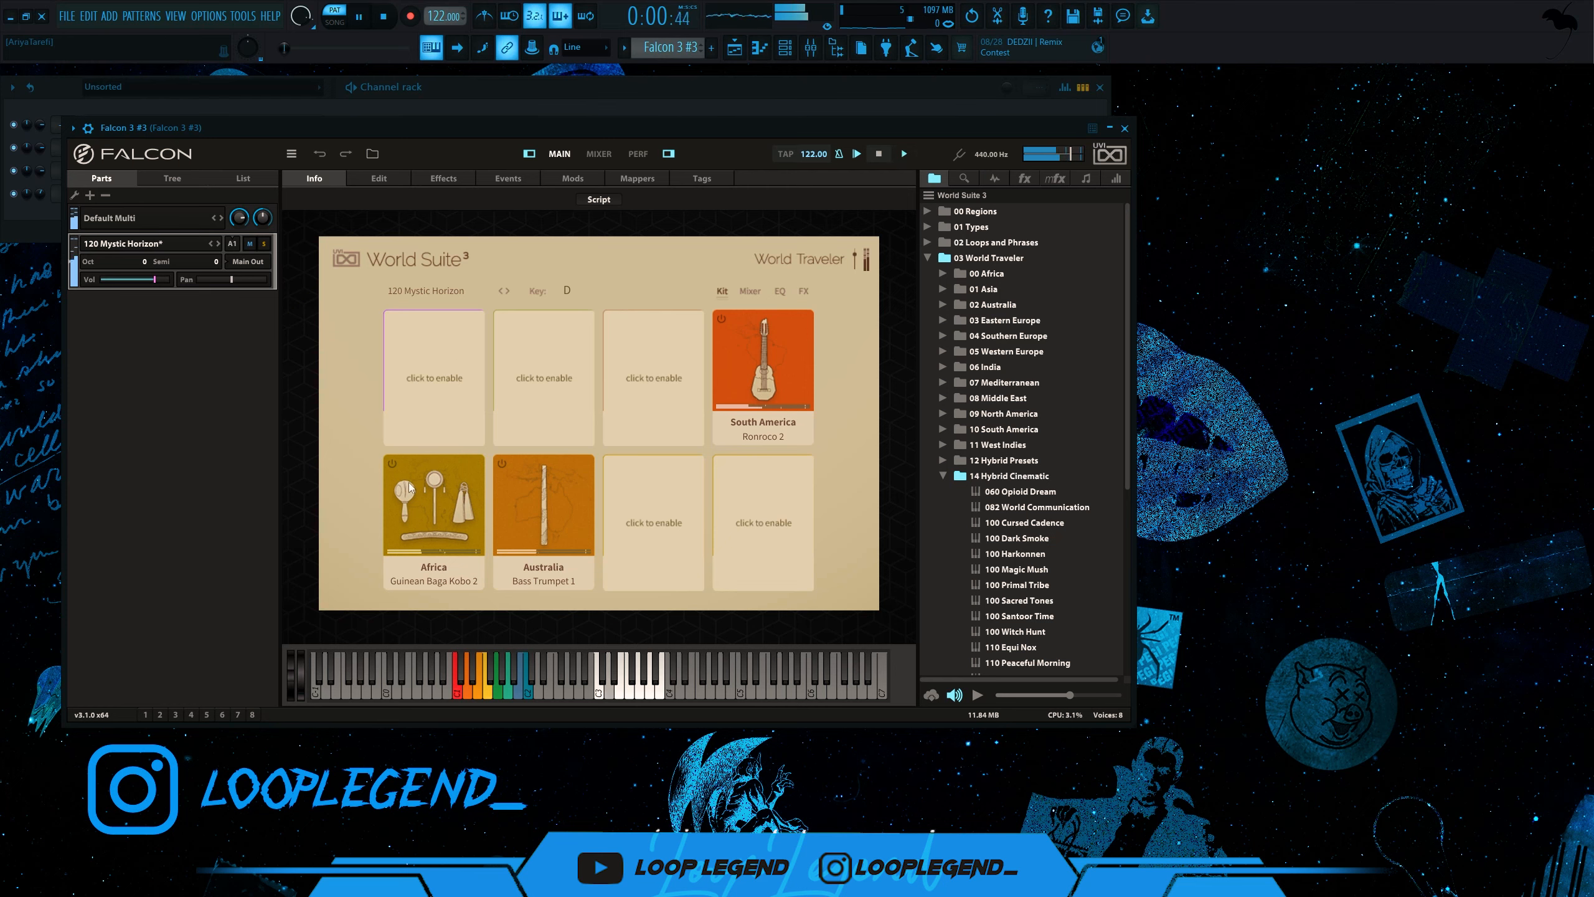
pyautogui.click(392, 464)
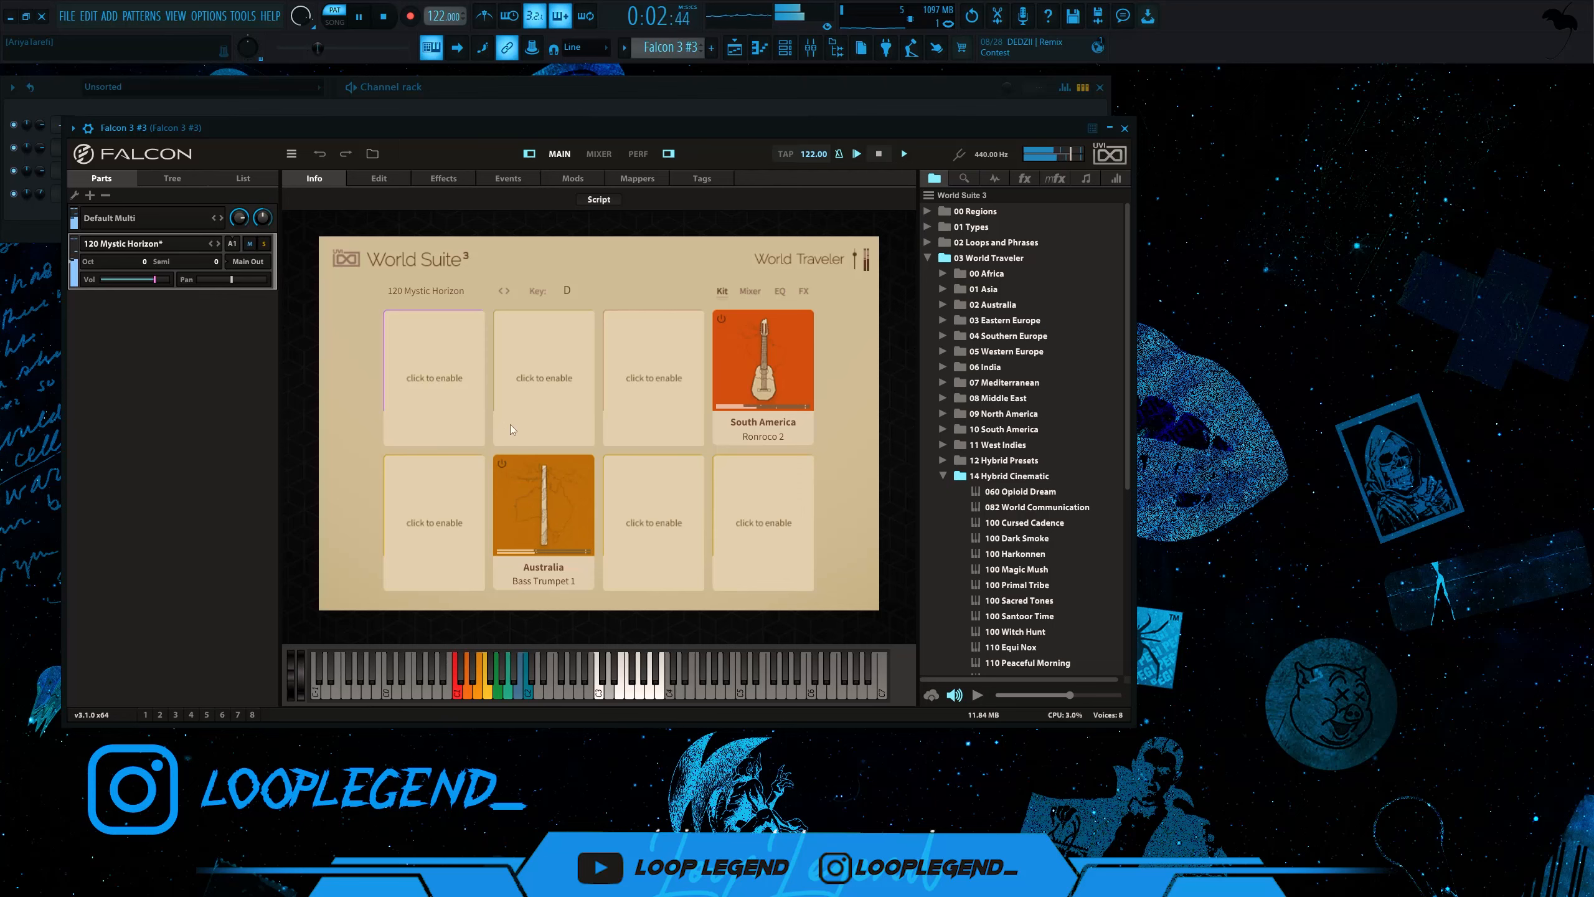
pyautogui.click(502, 464)
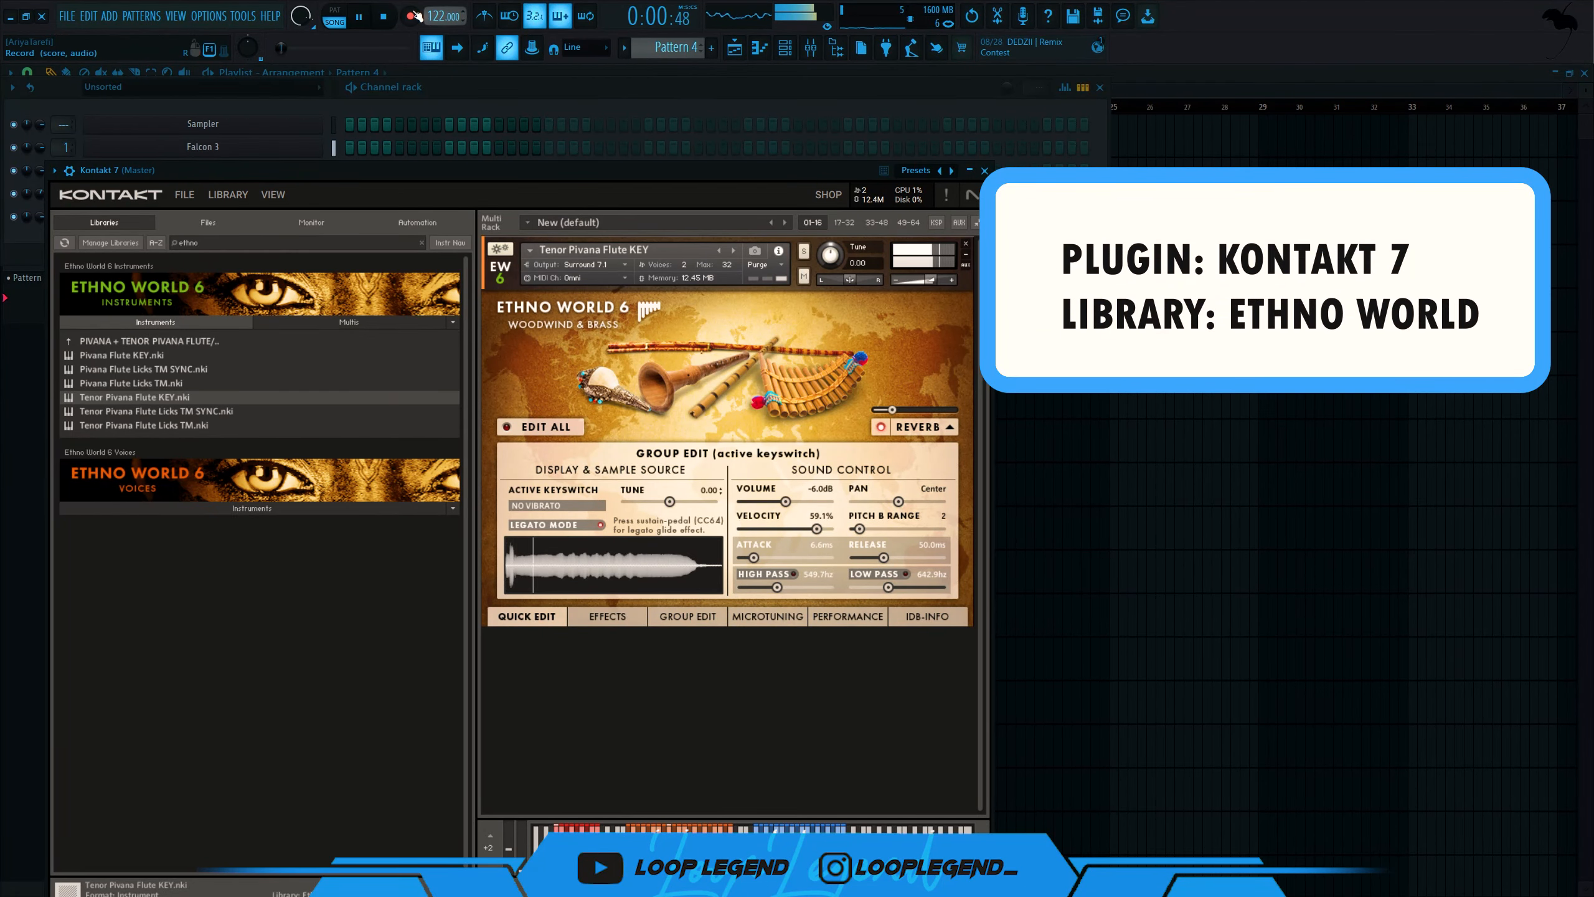
# - Stop playback and hide the library browser beside the Tenor Pivana Flute KEY instrument
pyautogui.press('space')
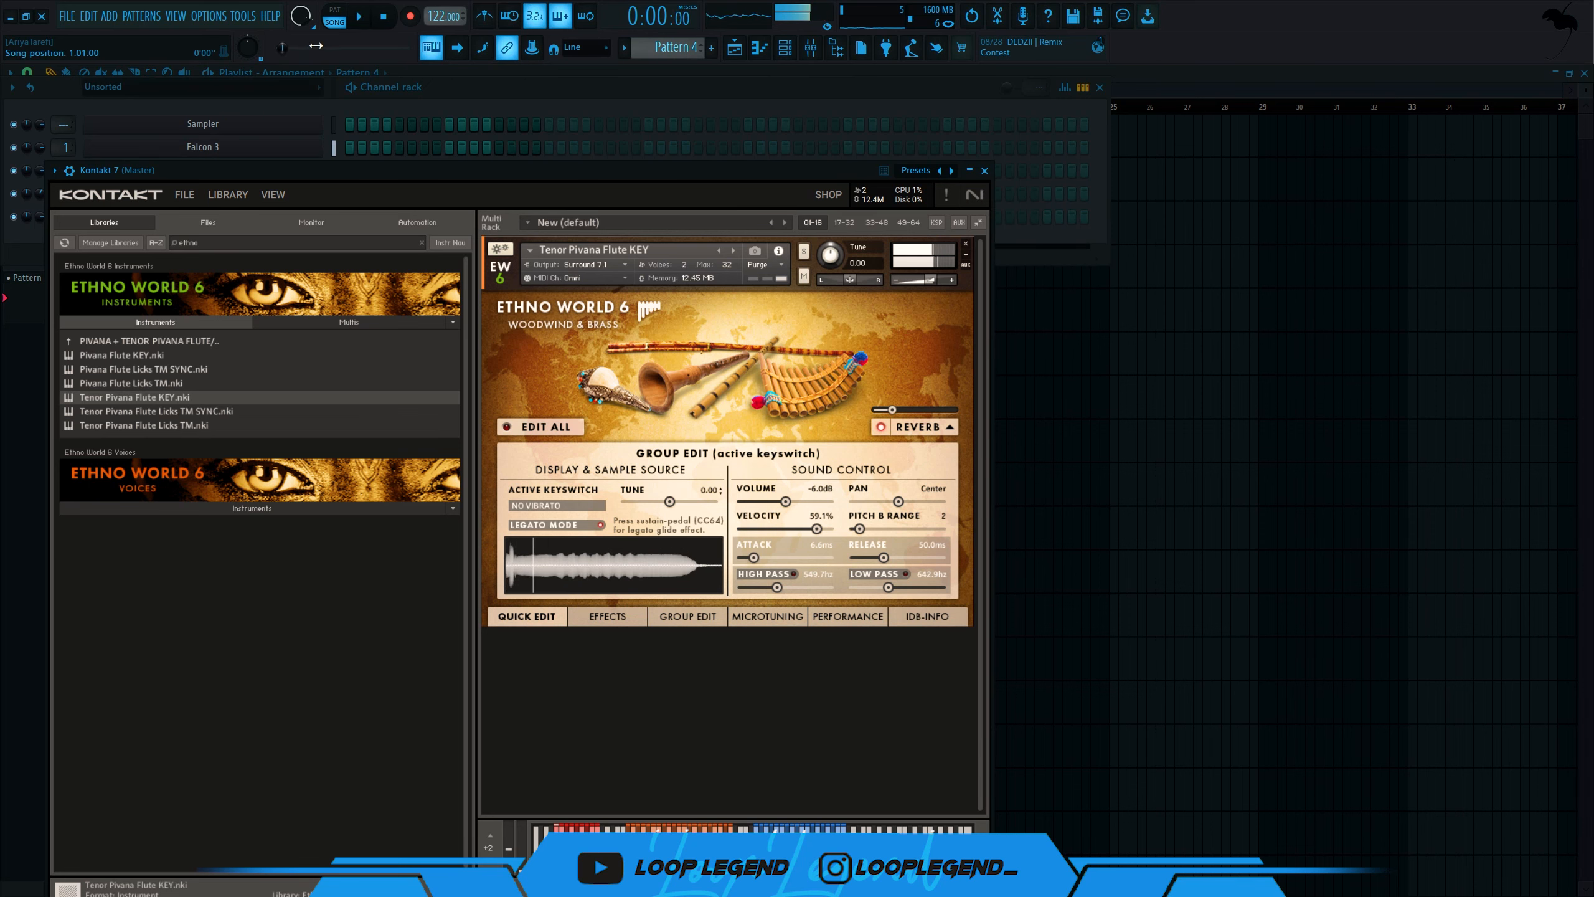
pyautogui.click(294, 196)
pyautogui.click(309, 232)
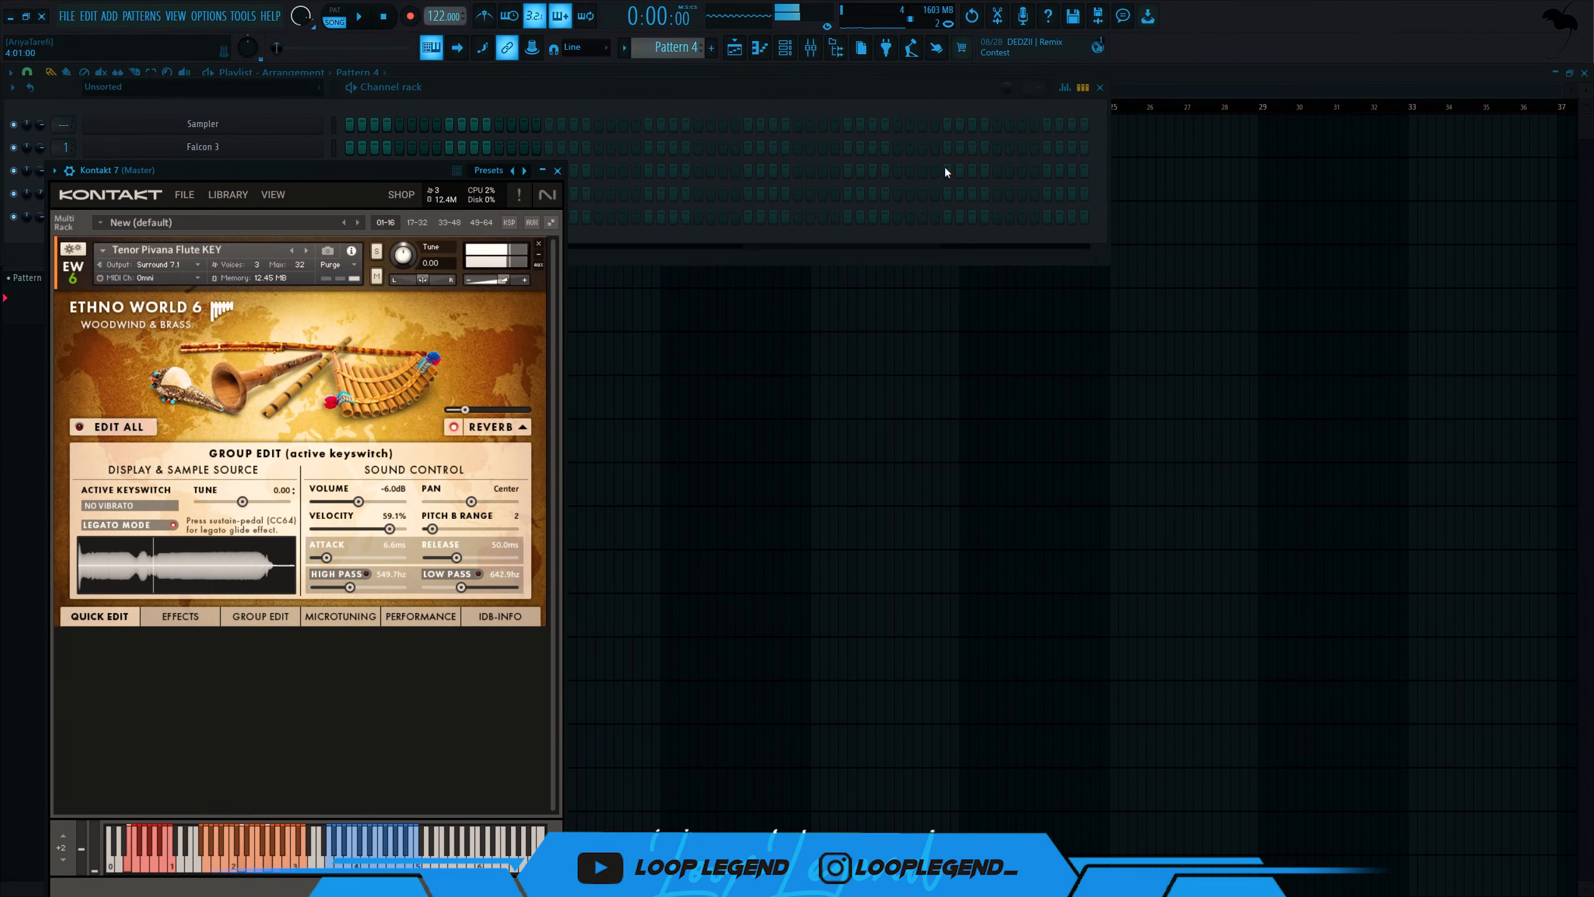
# - Open the Kontakt 7 channel's piano roll, place a one-bar D4 note at bar 1, and audition it
pyautogui.click(557, 170)
pyautogui.press('F7')
pyautogui.click(300, 391)
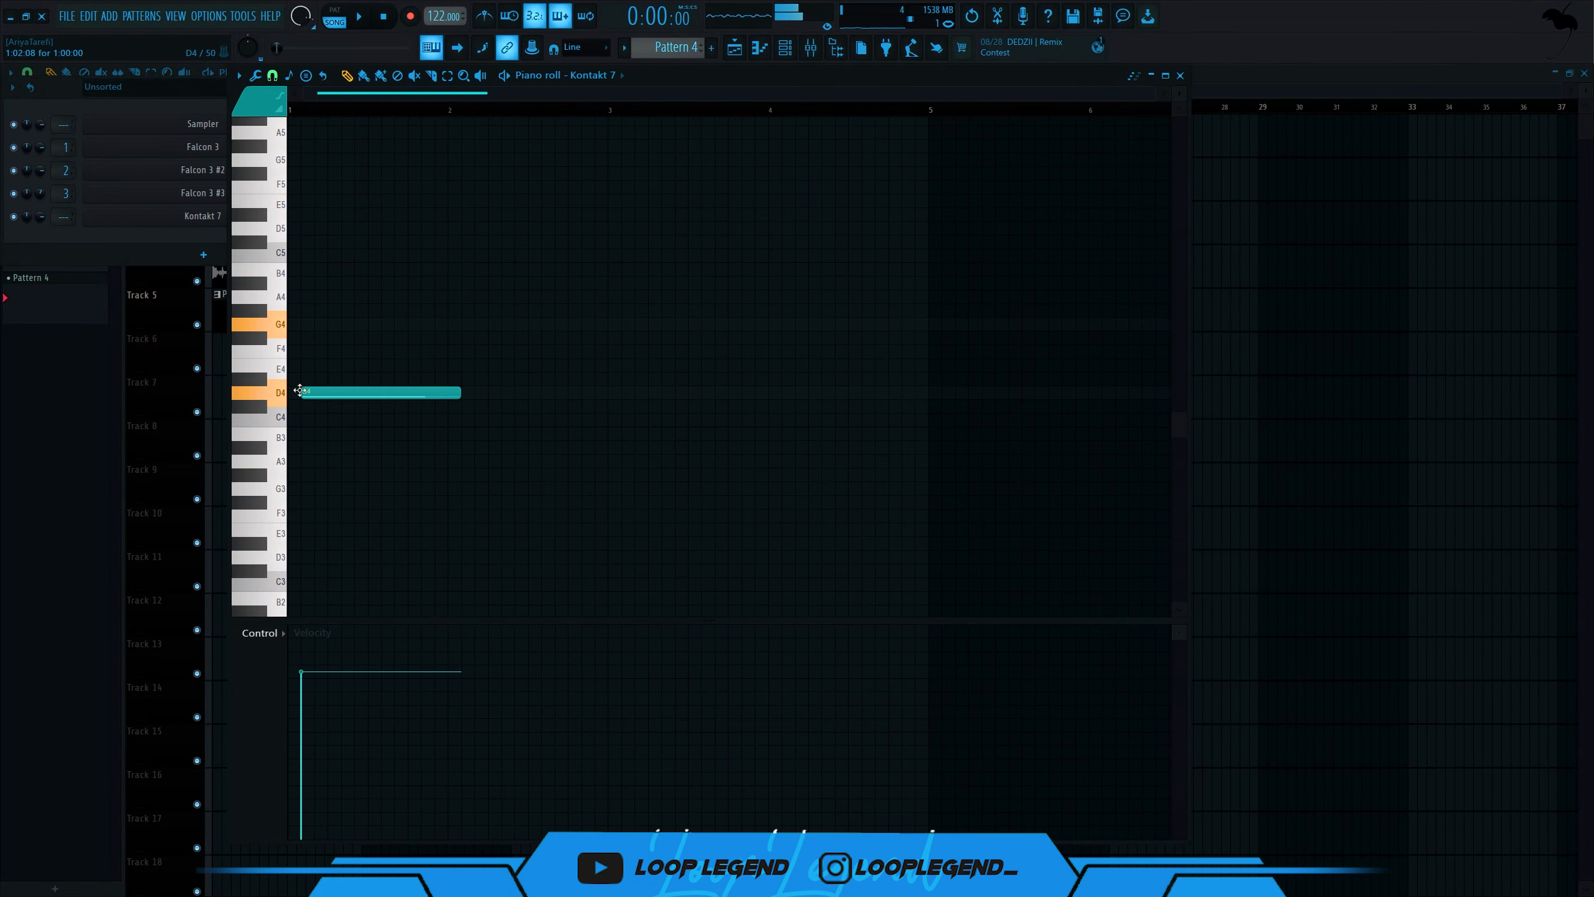
pyautogui.press('space')
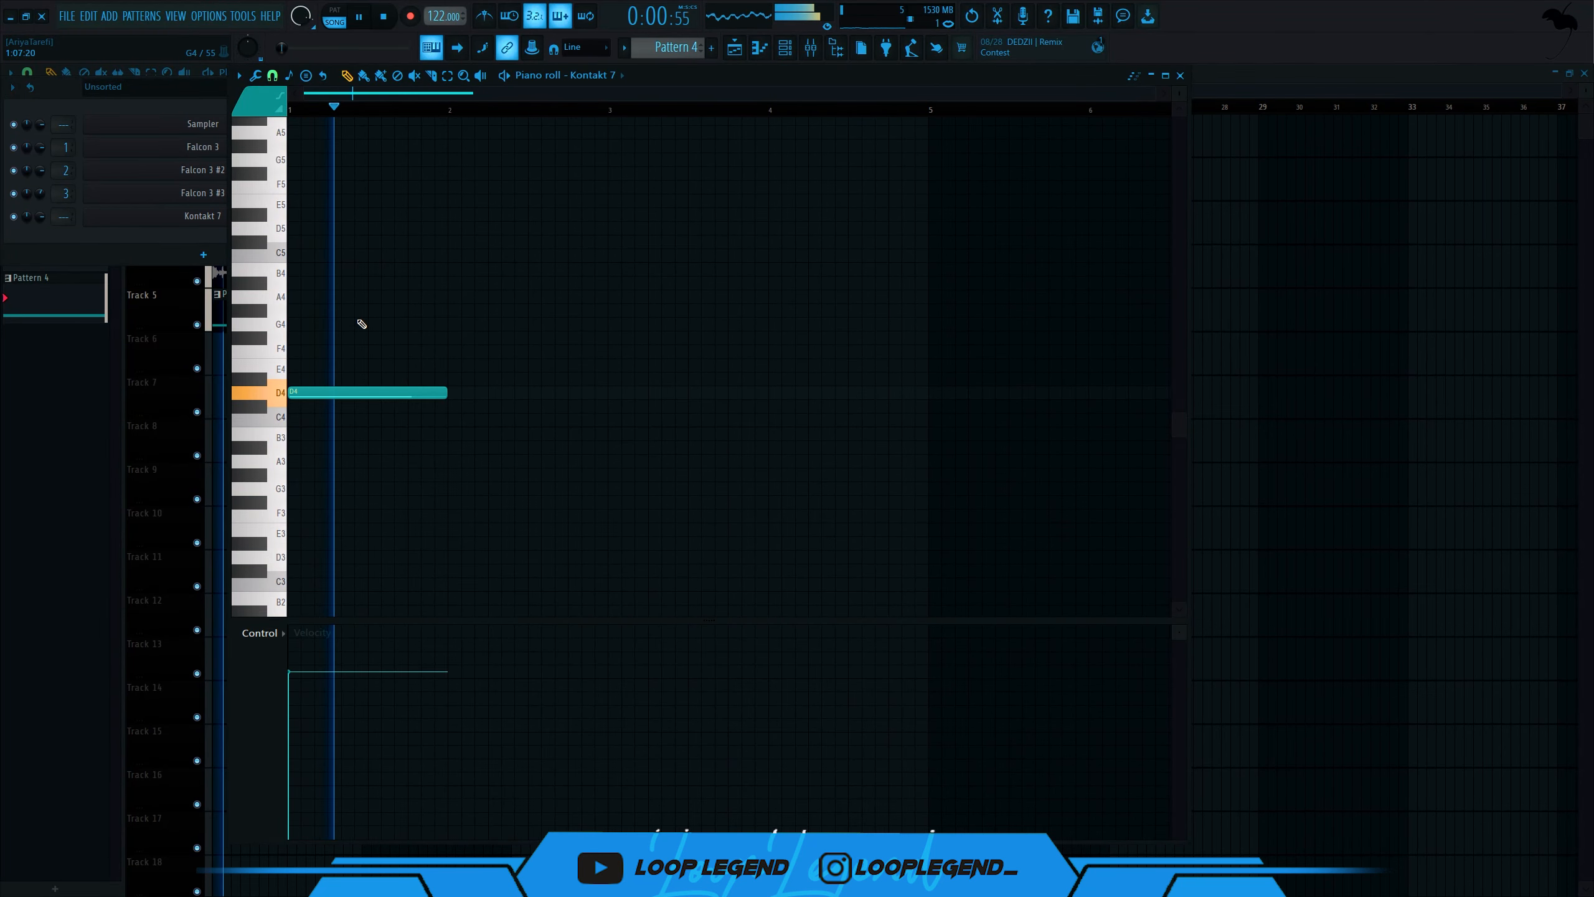
# - Add a half-bar G4 in bar 1 and E4 in bar 2, then repeat the phrase into bars 3 and 4
pyautogui.click(369, 324)
pyautogui.click(534, 337)
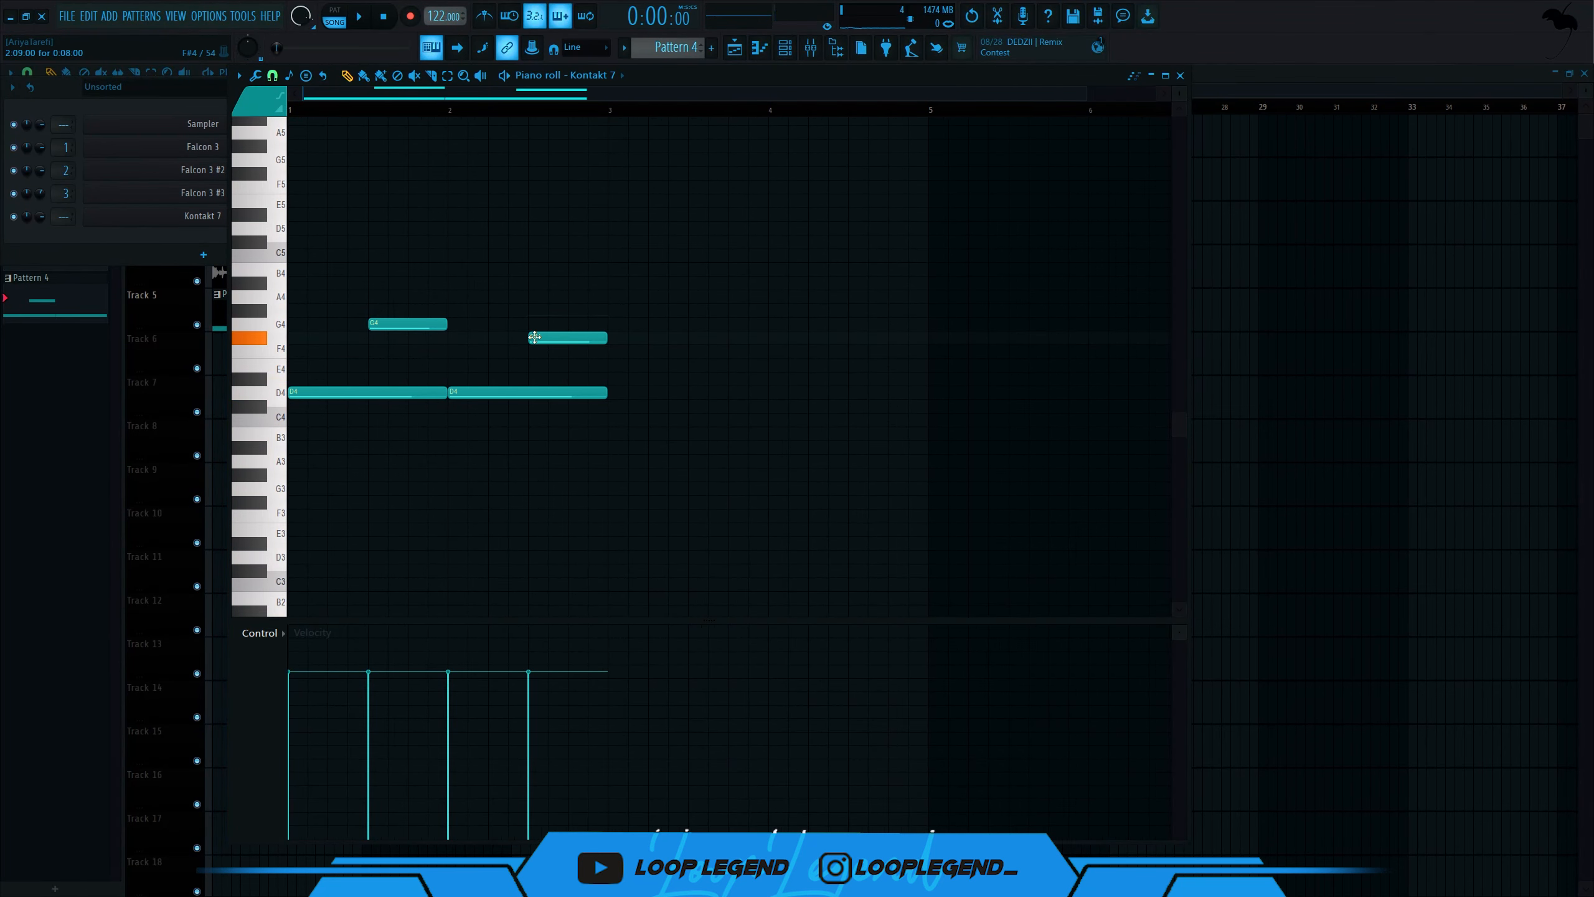
pyautogui.moveTo(538, 354); pyautogui.dragTo(537, 367)
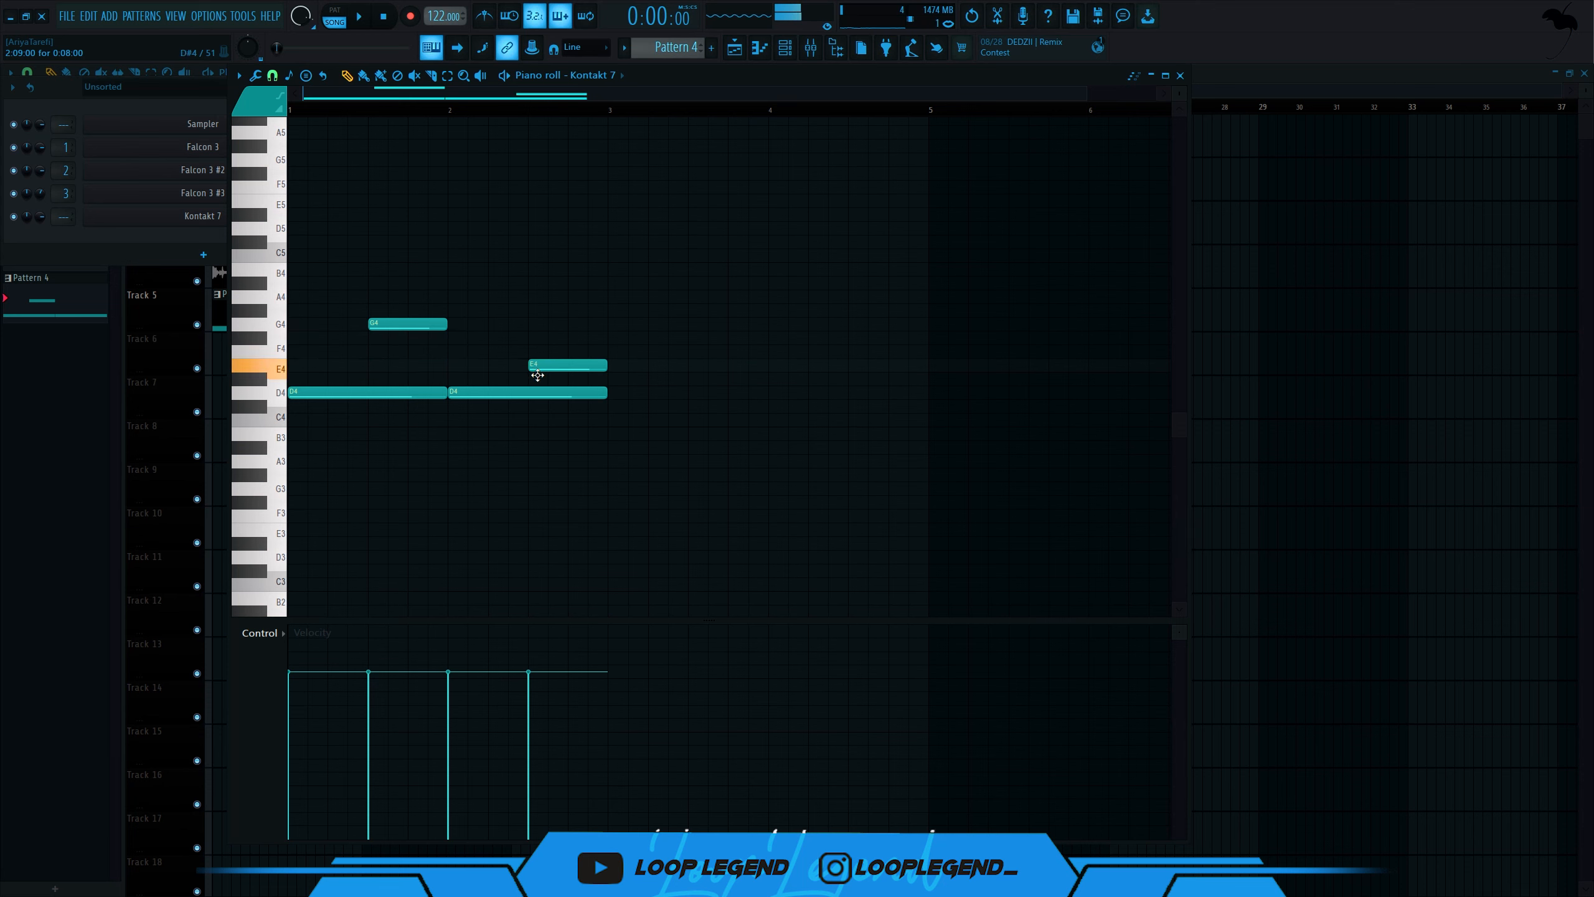
pyautogui.press('space')
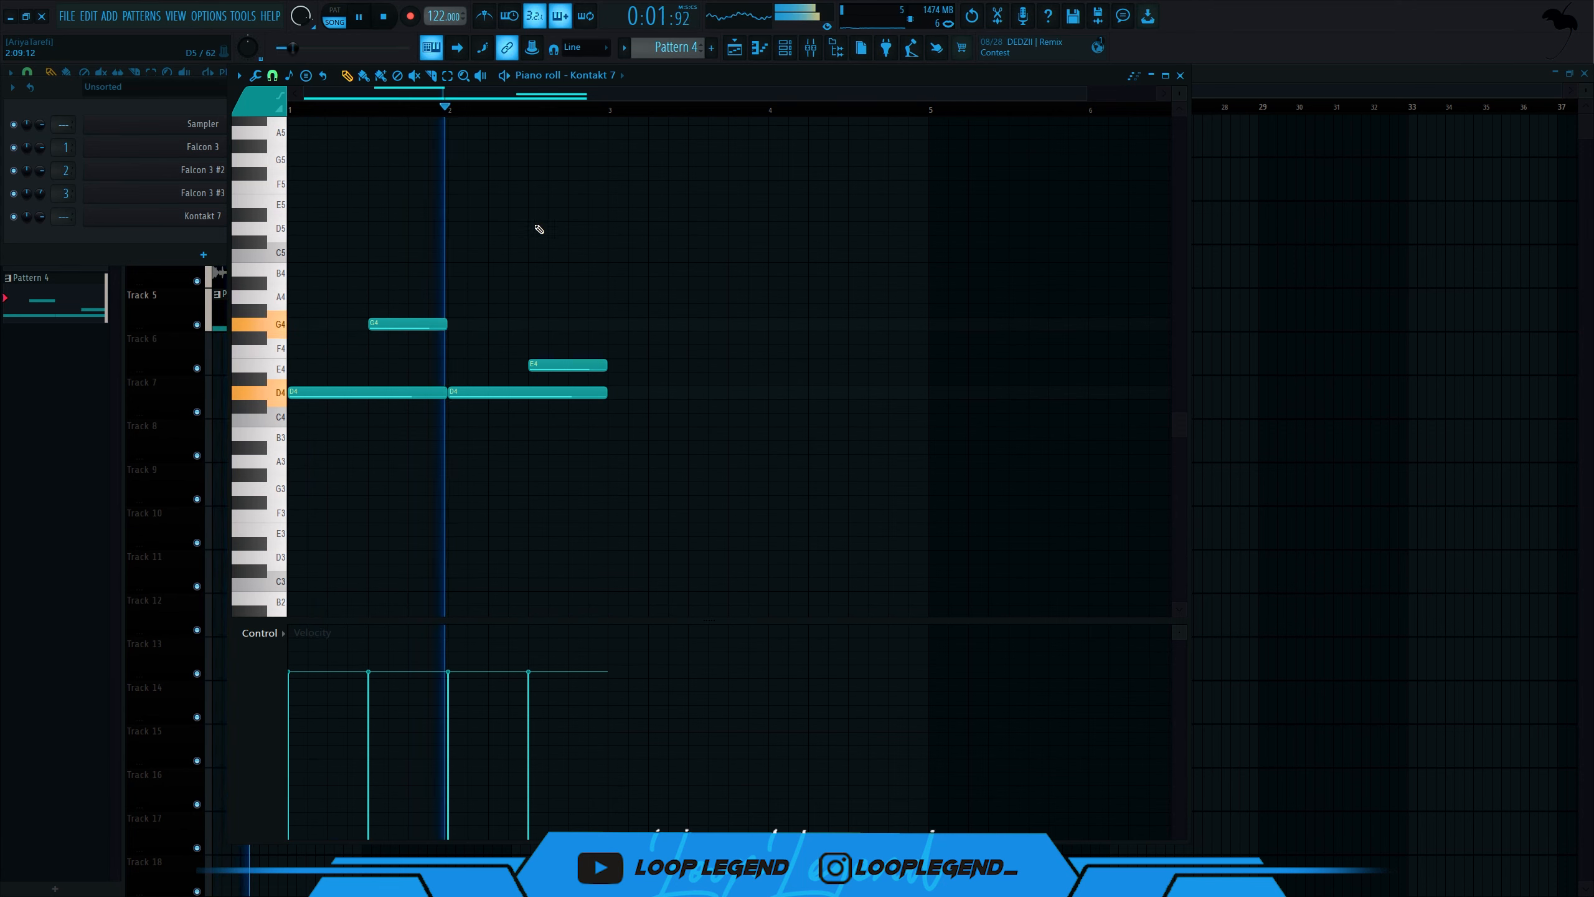
pyautogui.hotkey('ctrl', 'b')
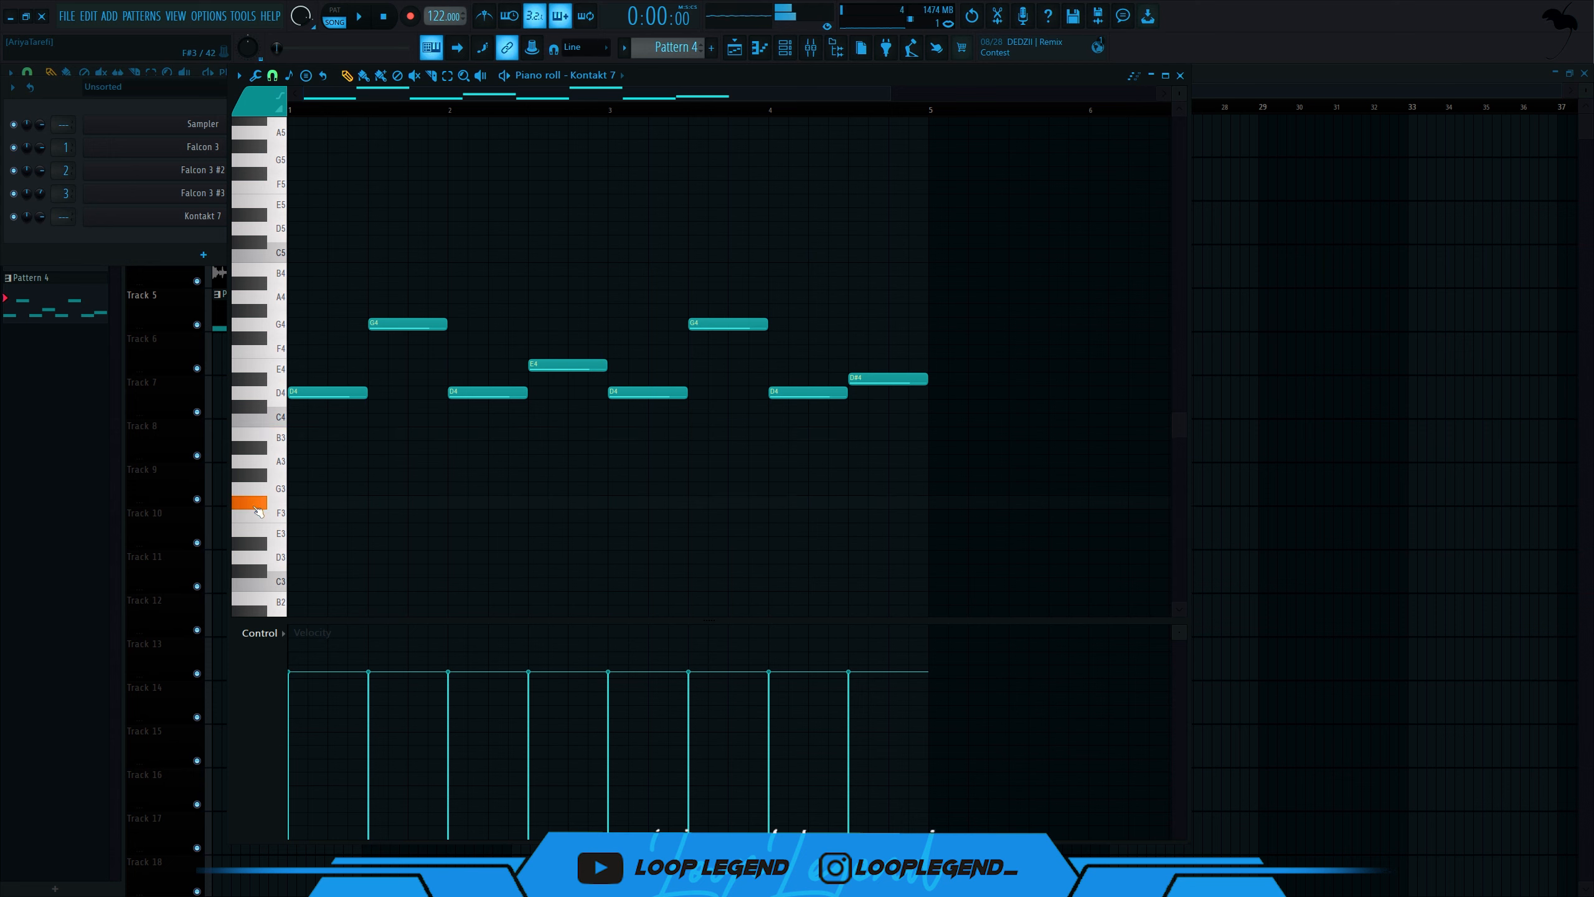
# - Add a lower layer with a one-bar A3 in bar 1 and a one-bar G3 in bar 2, auditioning along the way
pyautogui.click(301, 464)
pyautogui.press('space')
pyautogui.moveTo(365, 462); pyautogui.dragTo(447, 462)
pyautogui.press('space')
pyautogui.press('space')
pyautogui.click(475, 485)
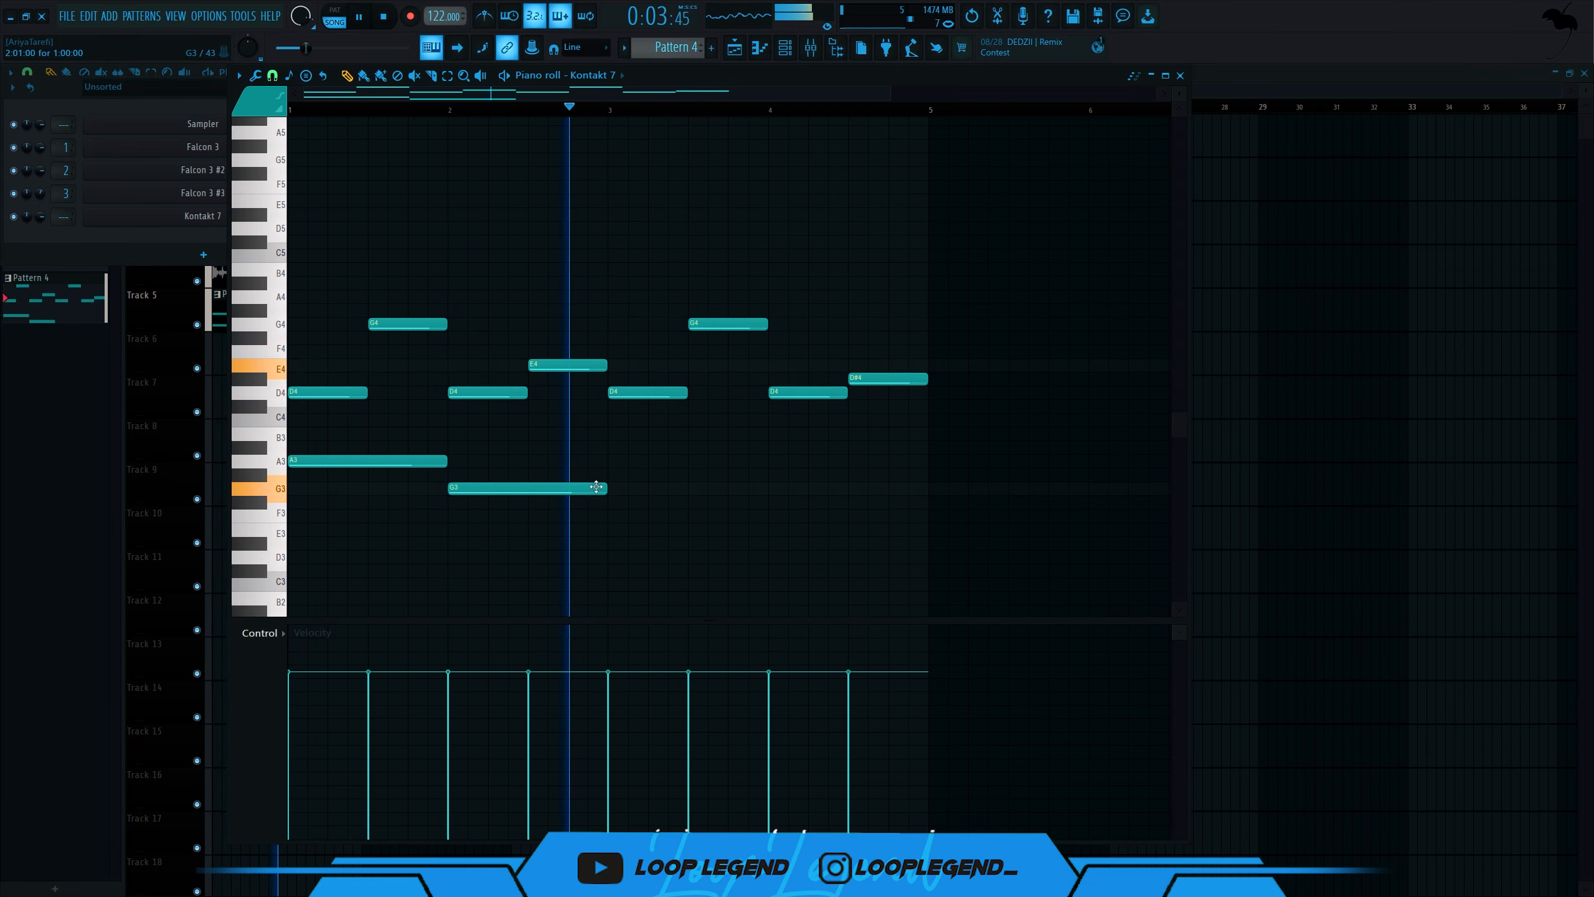
# - Duplicate the A3 and G3 notes into bars 3 and 4, raise the bar 3 copy to B3, and audition the pattern
pyautogui.moveTo(615, 442); pyautogui.dragTo(341, 564)
pyautogui.hotkey('ctrl', 'b')
pyautogui.moveTo(456, 509); pyautogui.dragTo(594, 541)
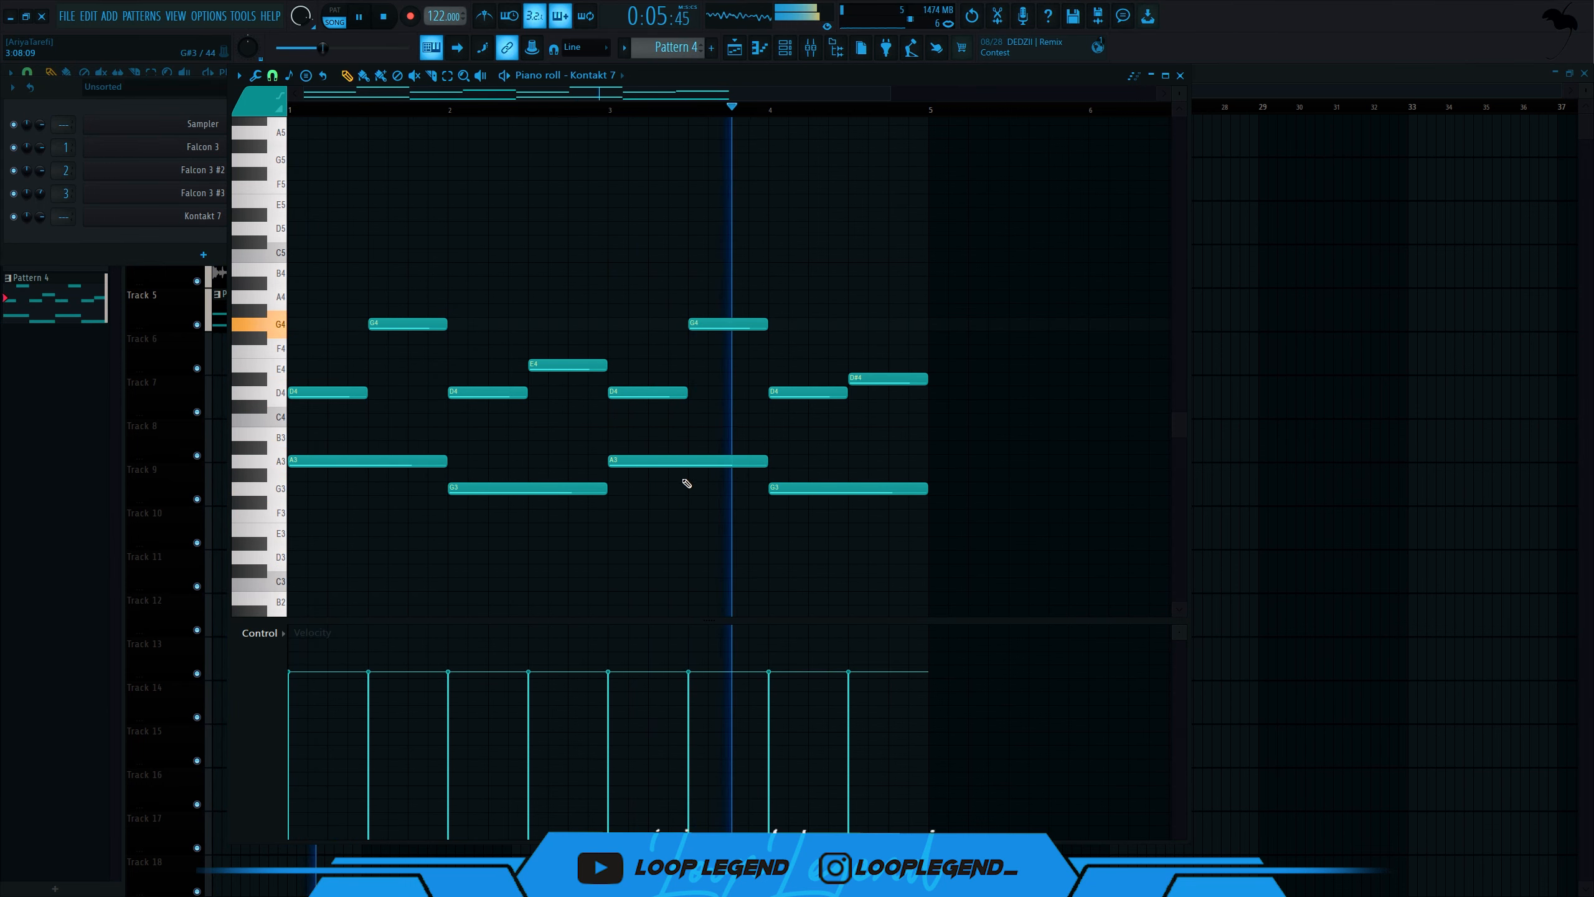
pyautogui.moveTo(675, 466); pyautogui.dragTo(668, 432)
pyautogui.press('space')
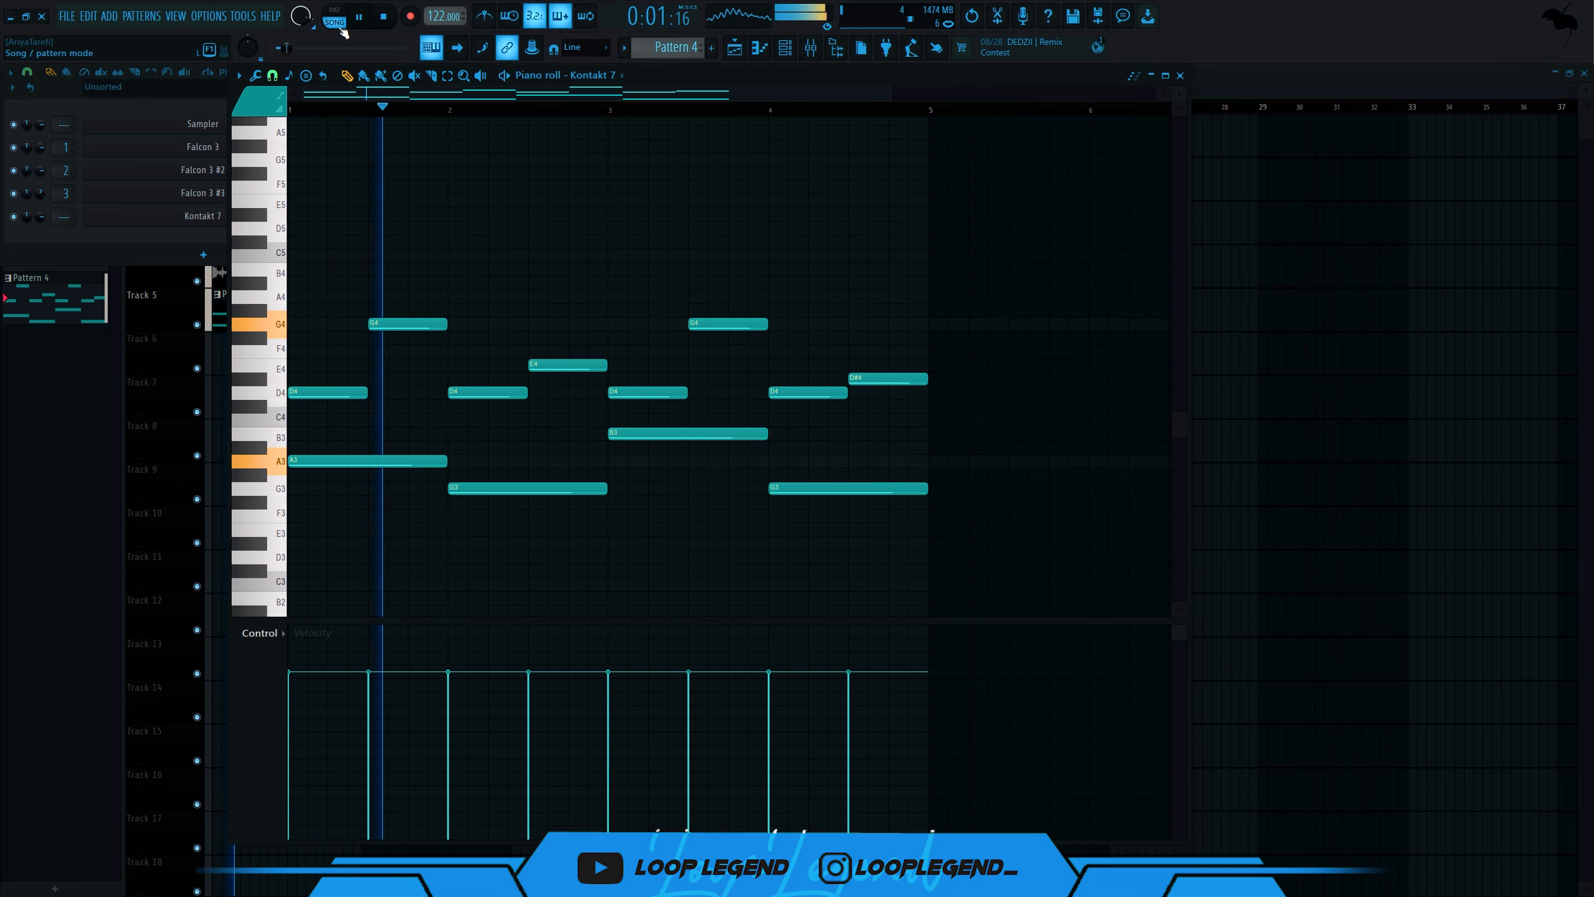
# - Leave the flute's piano roll and load the Bass - [Wonder] one-shot from the Evolution Multi Kit's Bass folder as a new channel
pyautogui.press('Escape')
pyautogui.press('Escape')
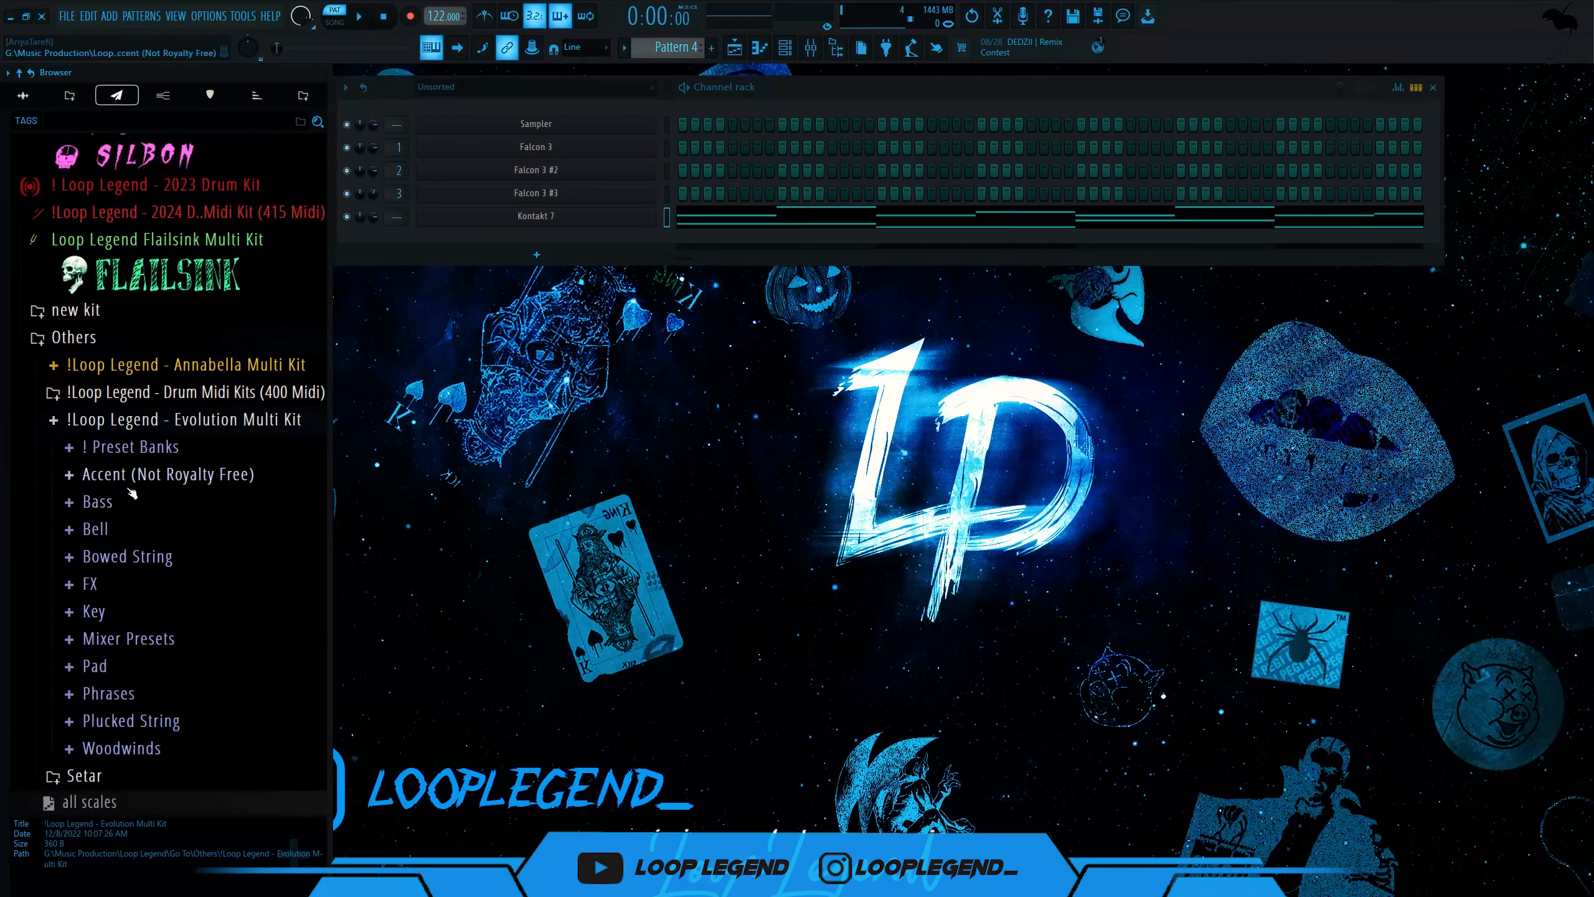
pyautogui.click(88, 502)
pyautogui.scroll(-6, 168, 519)
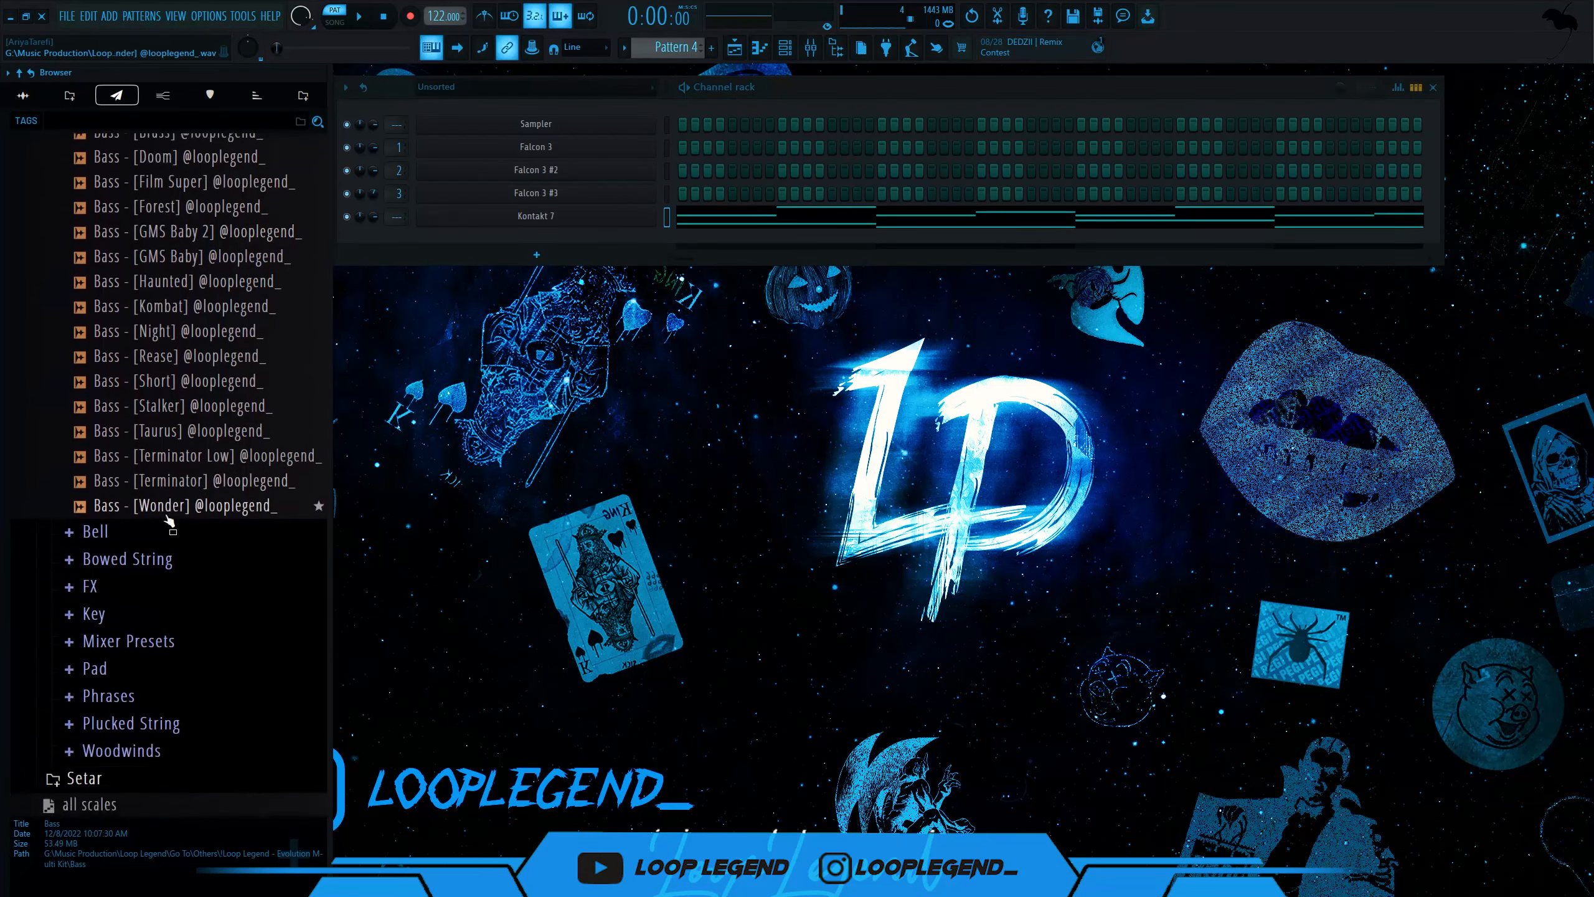
pyautogui.moveTo(168, 519); pyautogui.dragTo(500, 248)
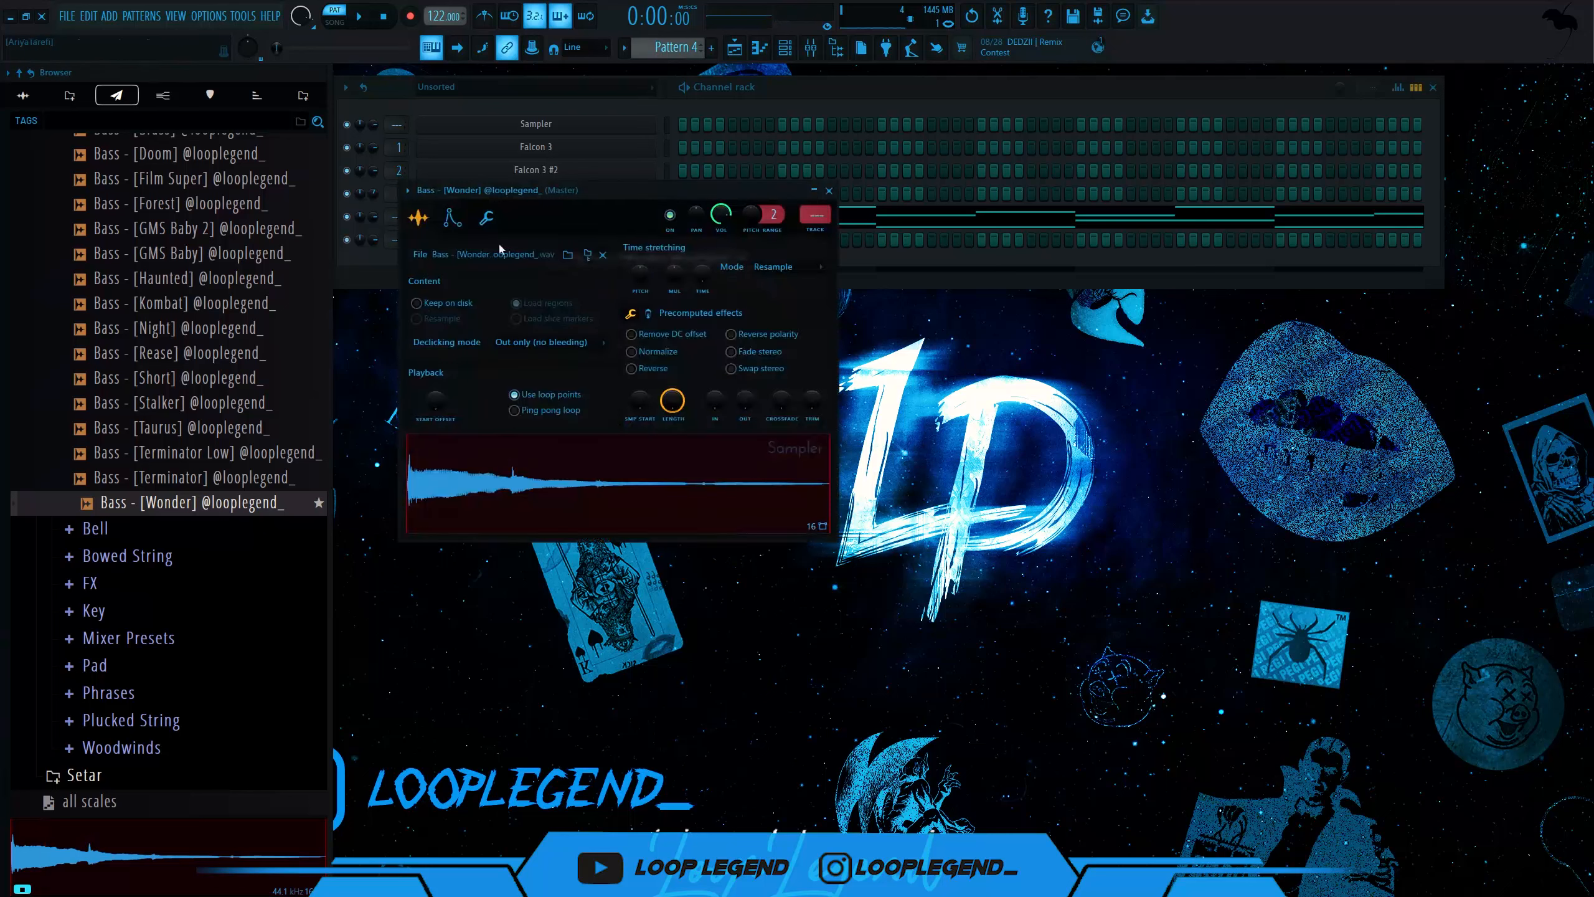
# - Check the bass sampler's envelope settings, then open its piano roll and extend the C5 note across bar 1
pyautogui.click(452, 217)
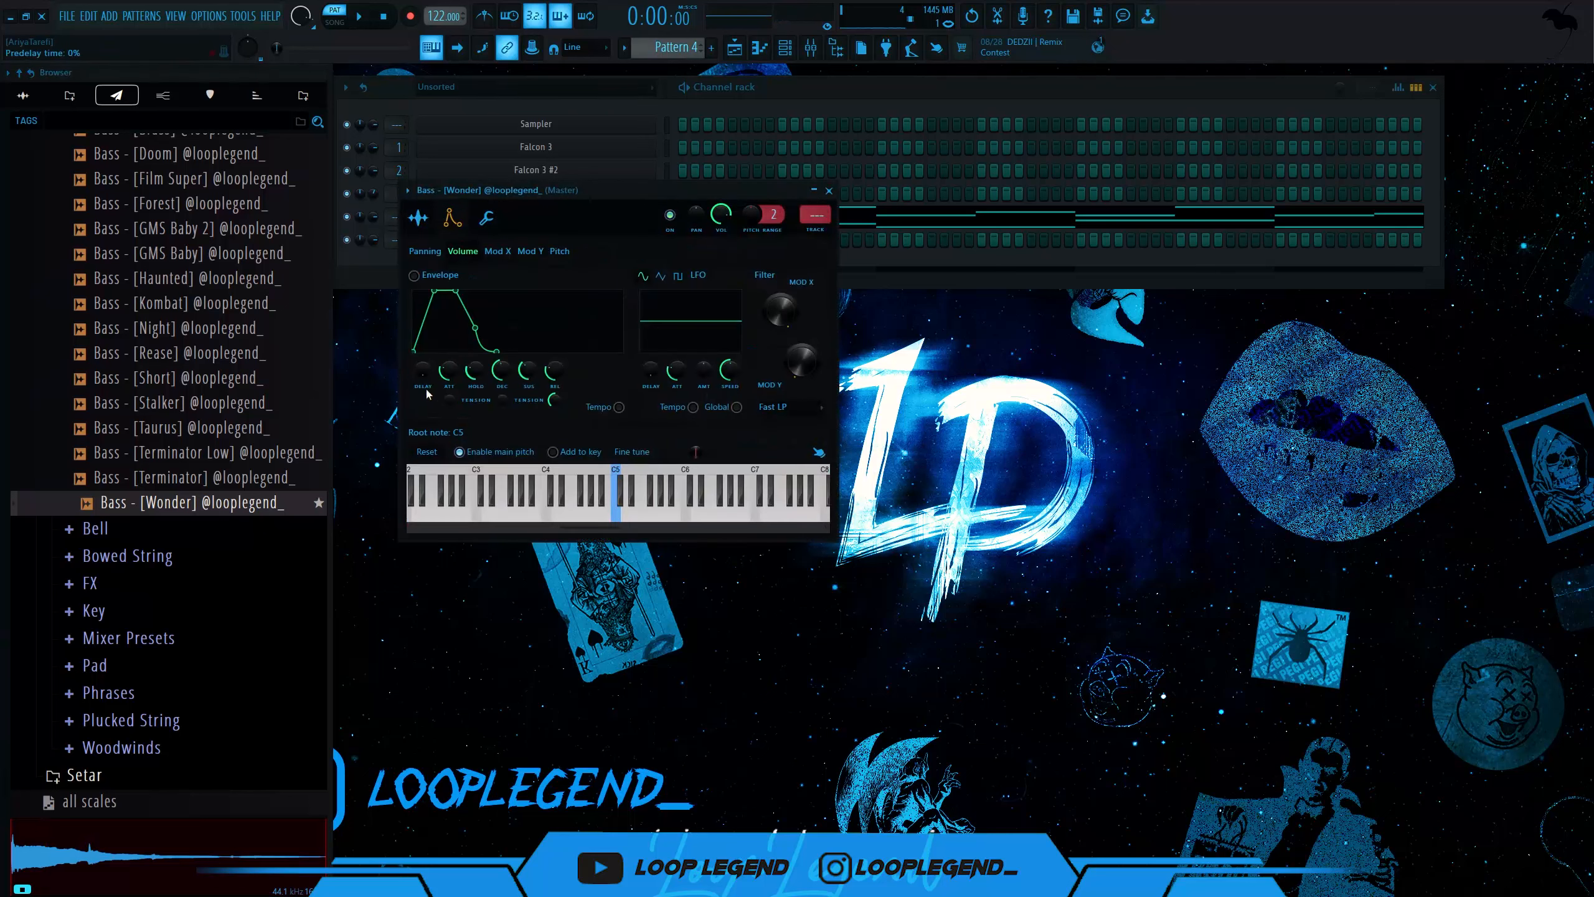
pyautogui.click(422, 227)
pyautogui.press('Escape')
pyautogui.press('F6')
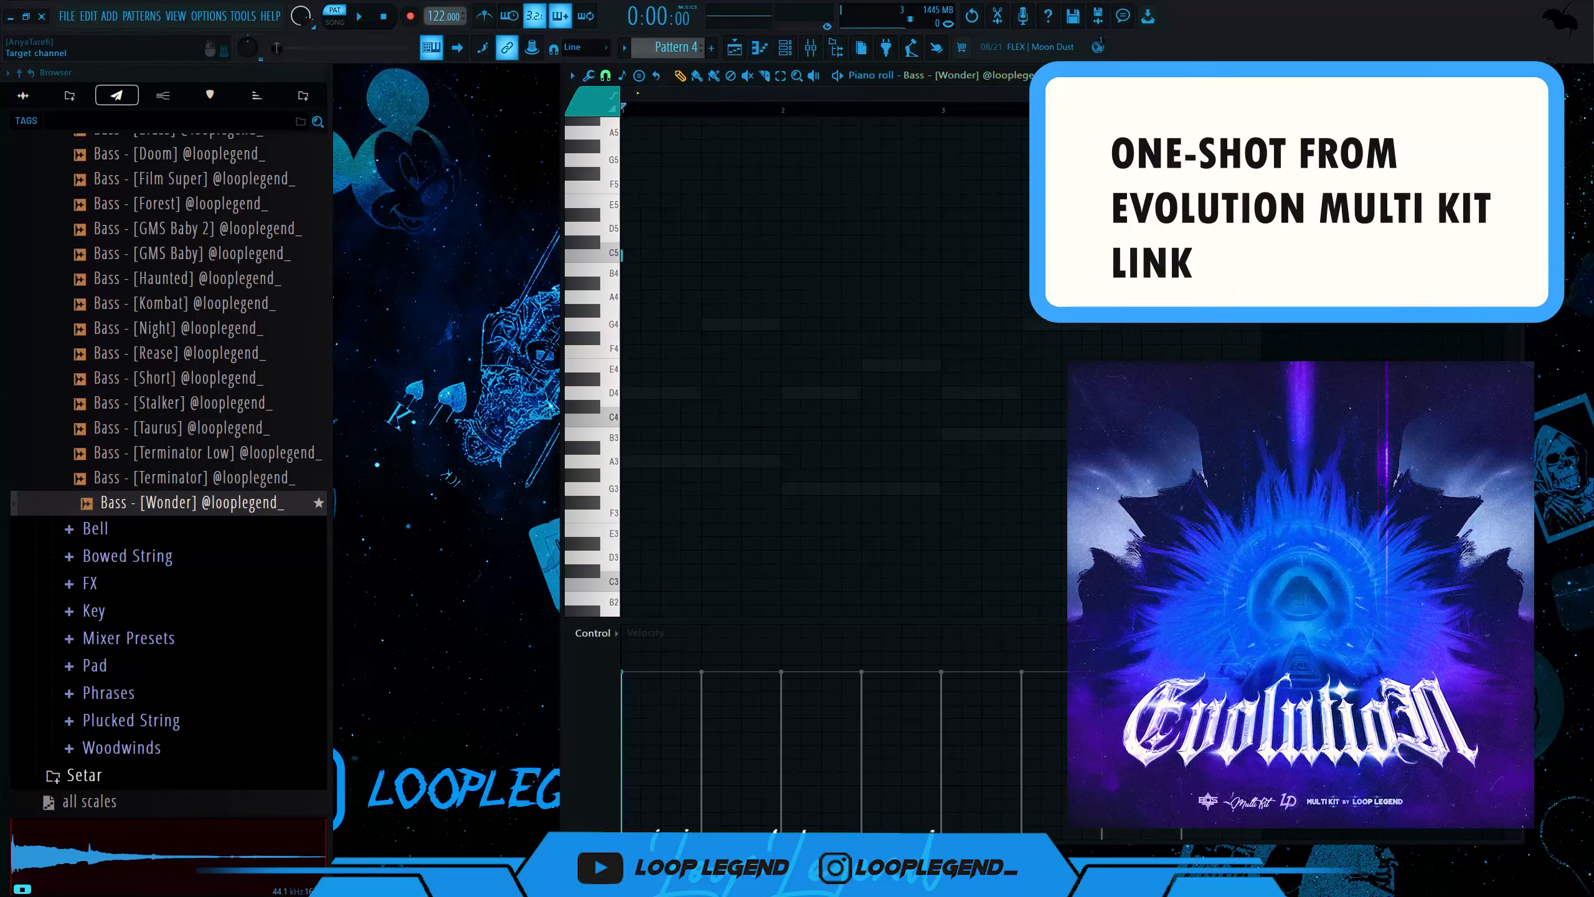
pyautogui.moveTo(1072, 91); pyautogui.dragTo(844, 85)
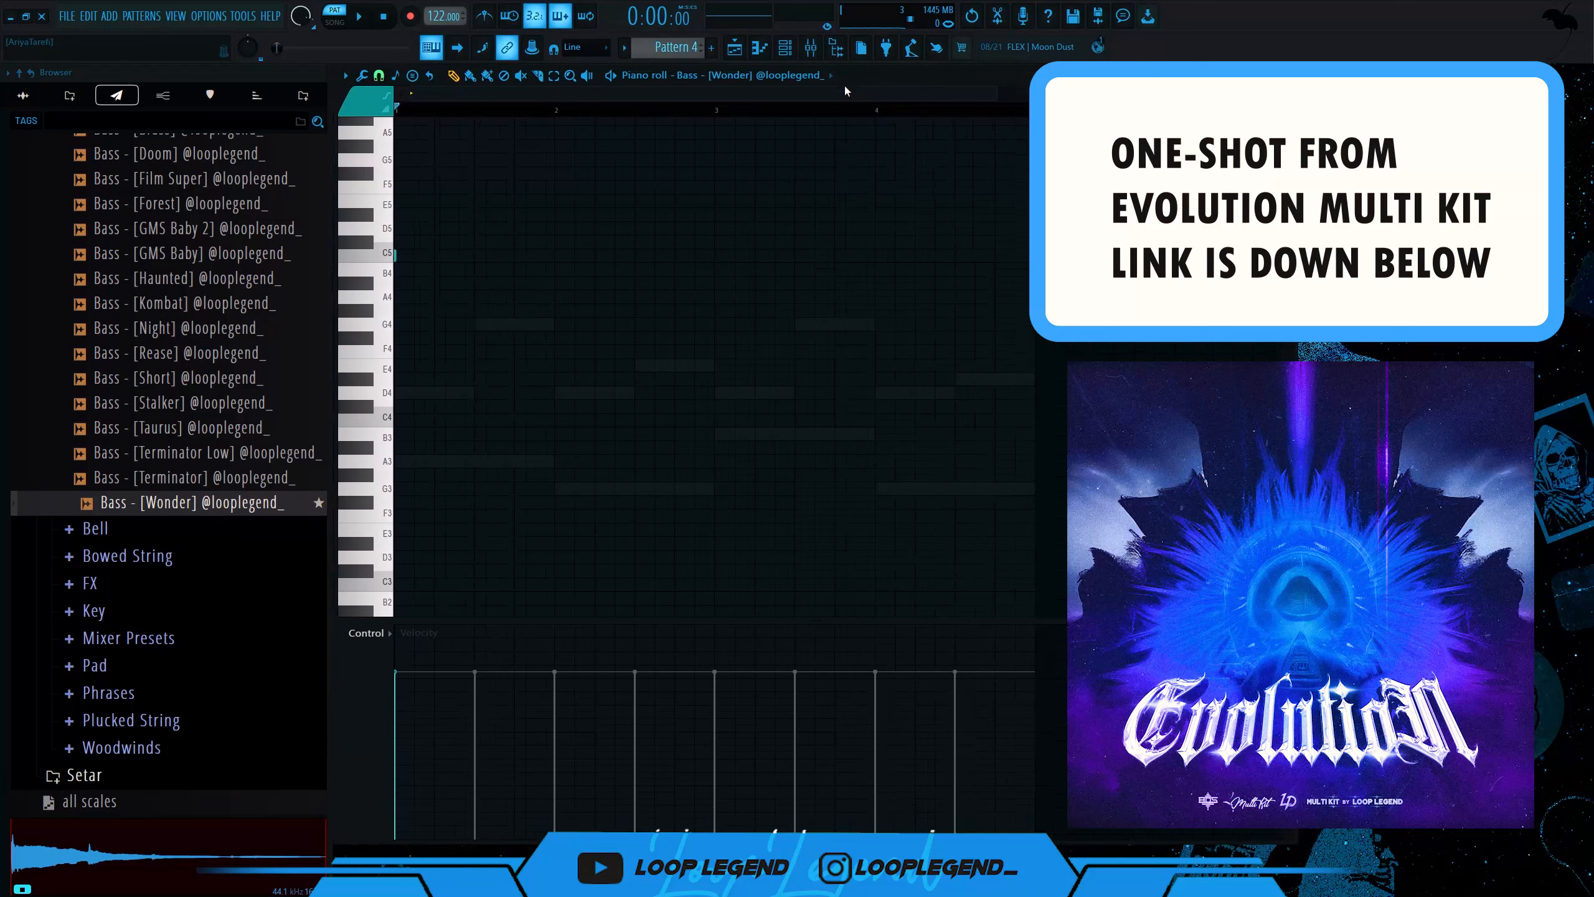
pyautogui.click(558, 147)
pyautogui.hotkey('ctrl', 'l')
pyautogui.rightClick(579, 151)
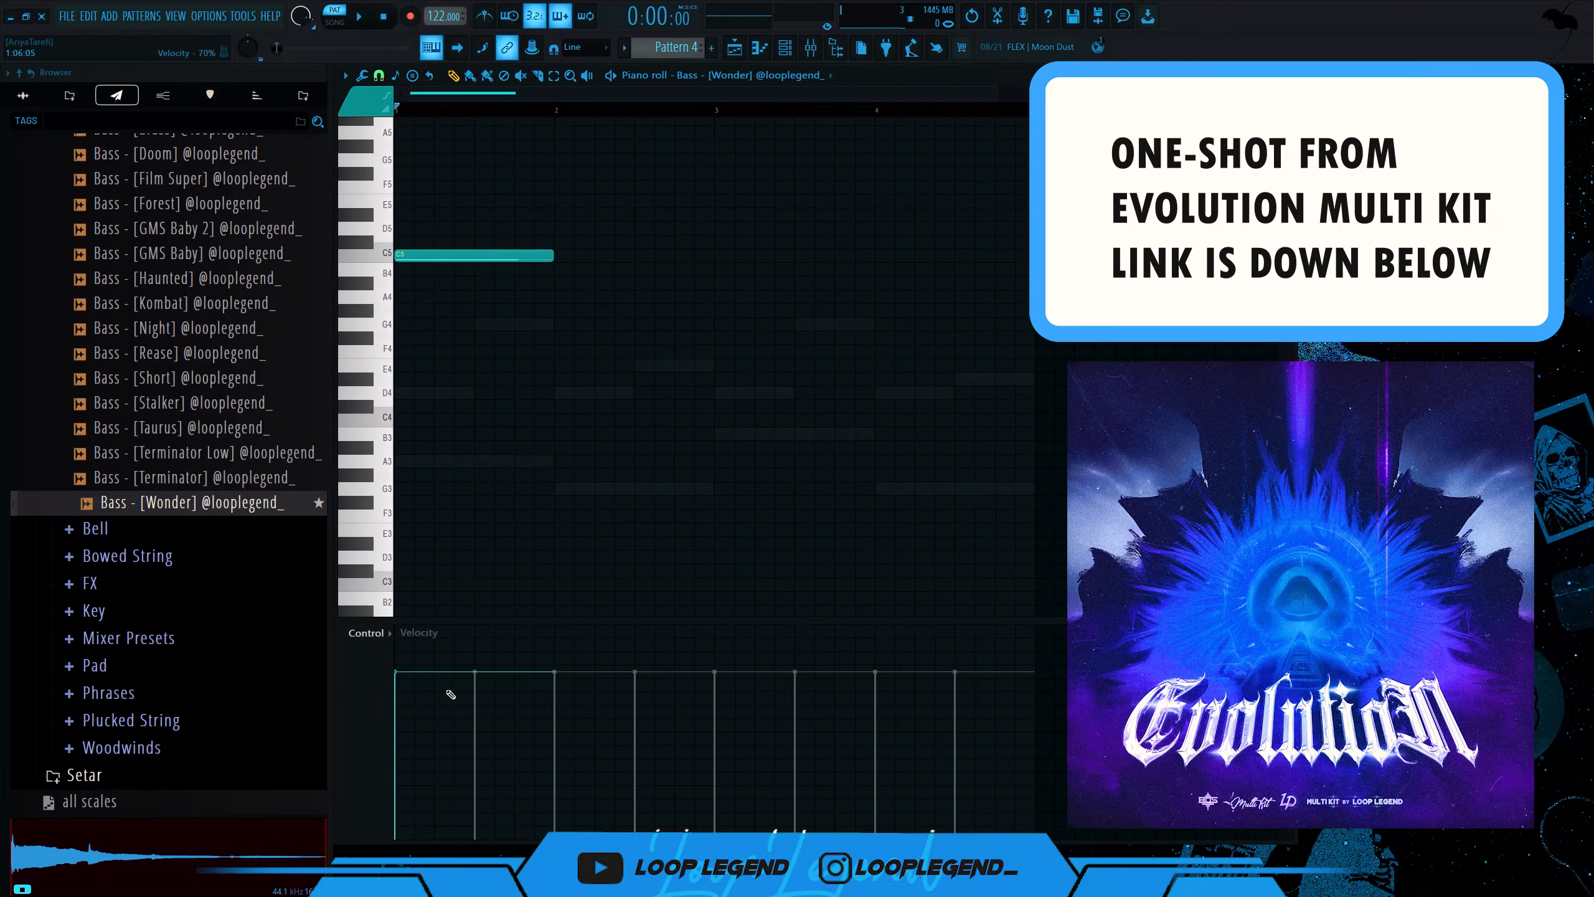
# - Raise the bass note's velocity to maximum and lower its pitch to A#3 while auditioning
pyautogui.hotkey('ctrl', 'Down')
pyautogui.press('space')
pyautogui.press('Up')
pyautogui.press('Up')
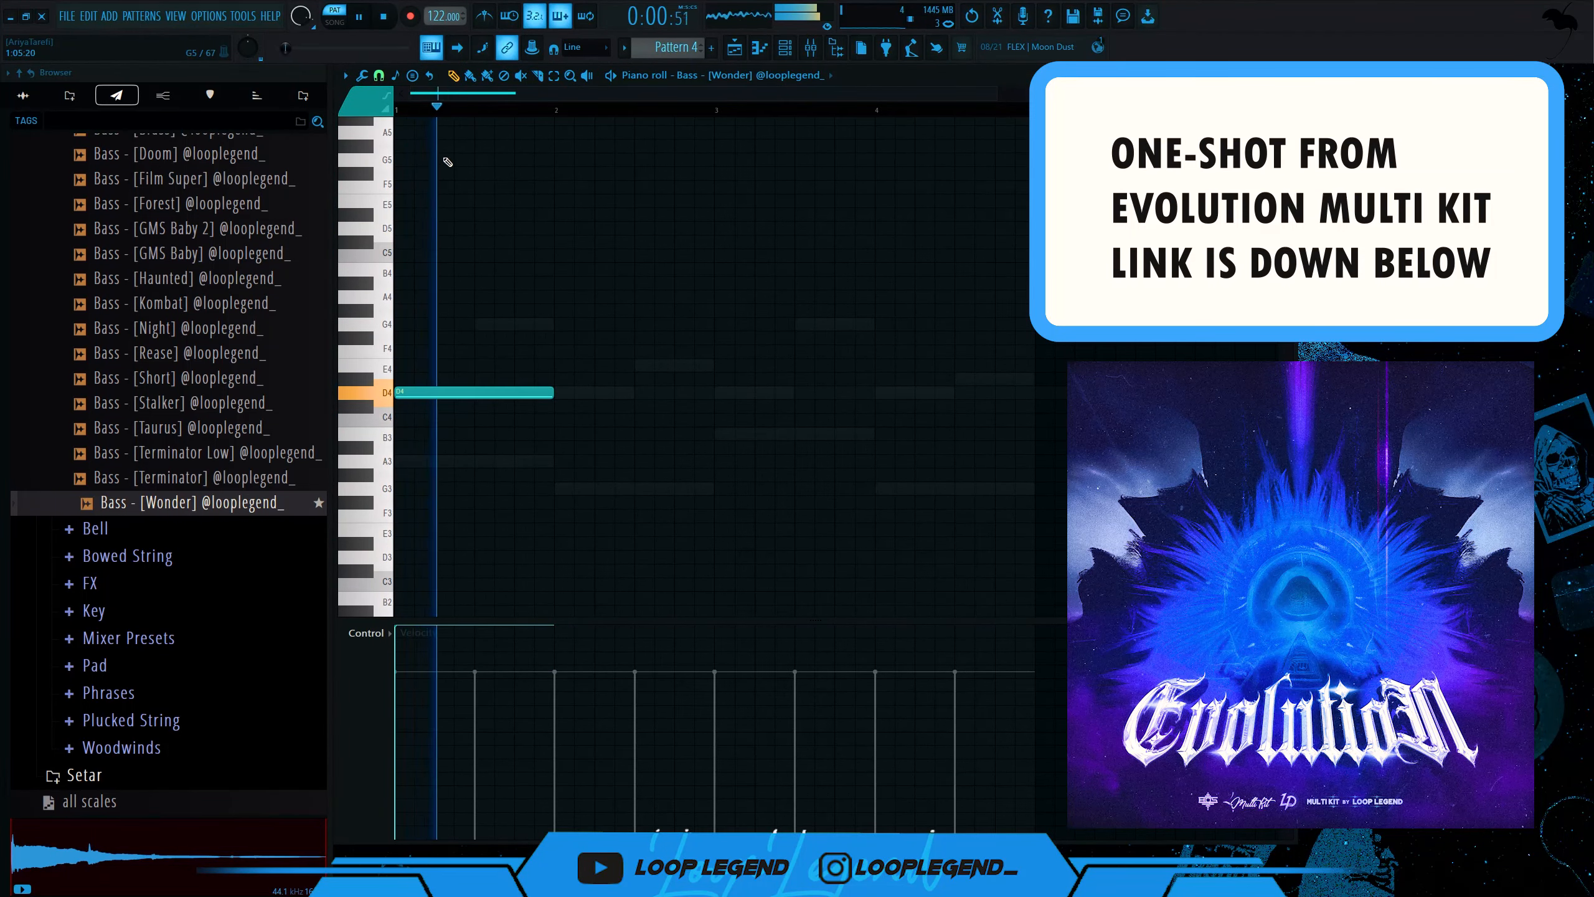
pyautogui.press('Down')
pyautogui.press('Down')
pyautogui.press('Down')
pyautogui.press('Down')
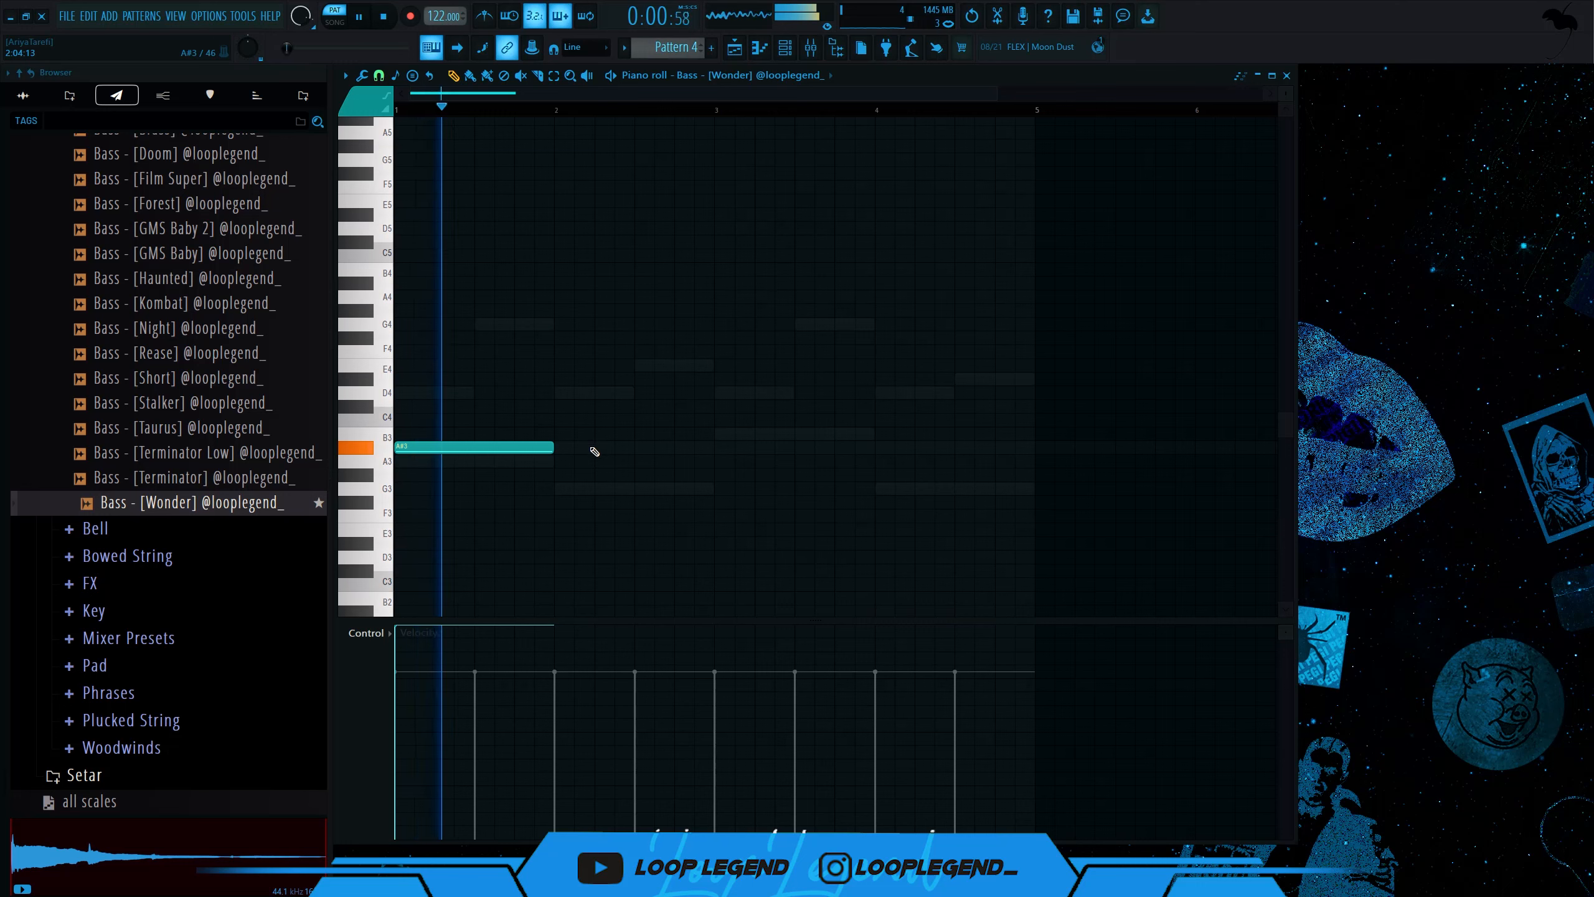
# - Extend the A#3 bass note to one and a half bars and place a C4 note at the middle of bar 2
pyautogui.moveTo(554, 447); pyautogui.dragTo(639, 440)
pyautogui.press('space')
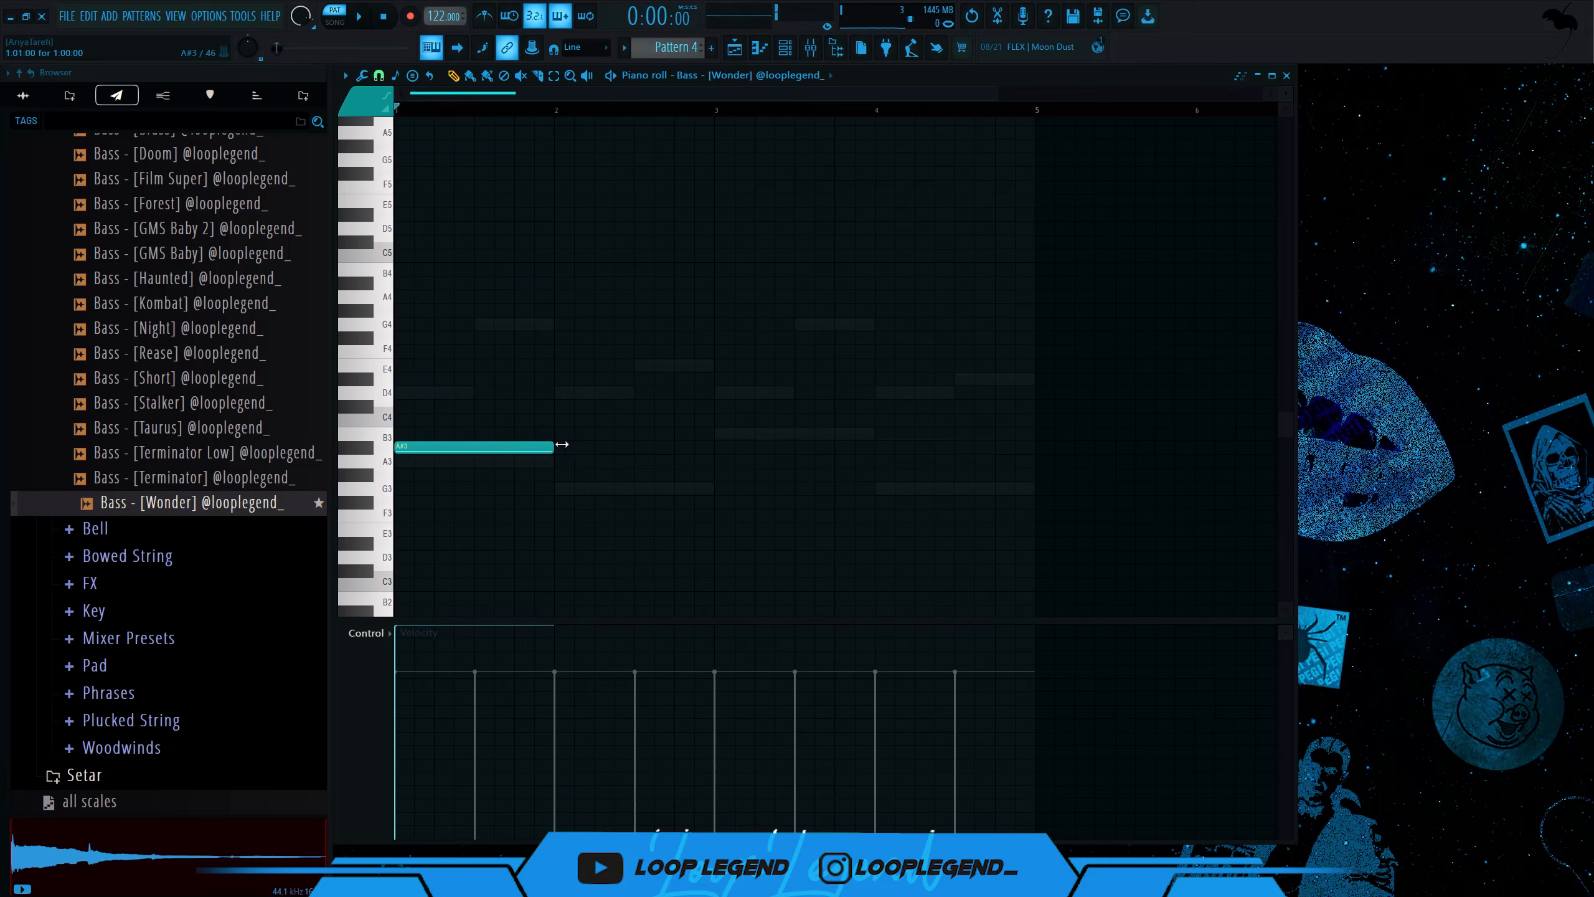
pyautogui.click(638, 421)
pyautogui.press('space')
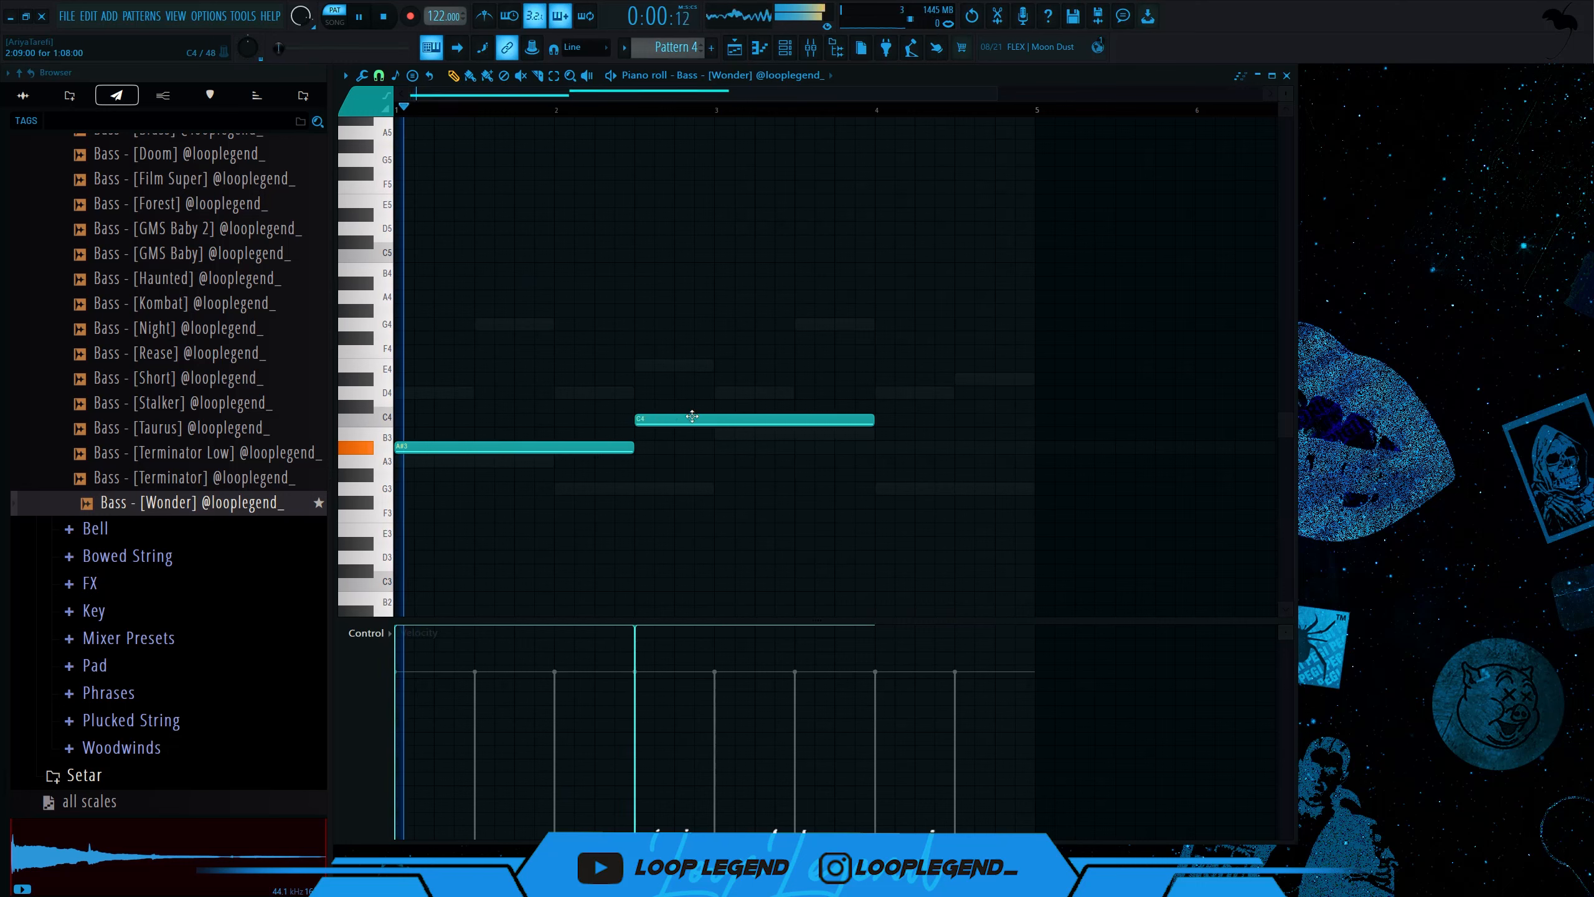
# - Place D4 at bar 3, trim C4 to meet it with legato, and end D4 at the middle of bar 4
pyautogui.click(717, 393)
pyautogui.hotkey('ctrl', 'l')
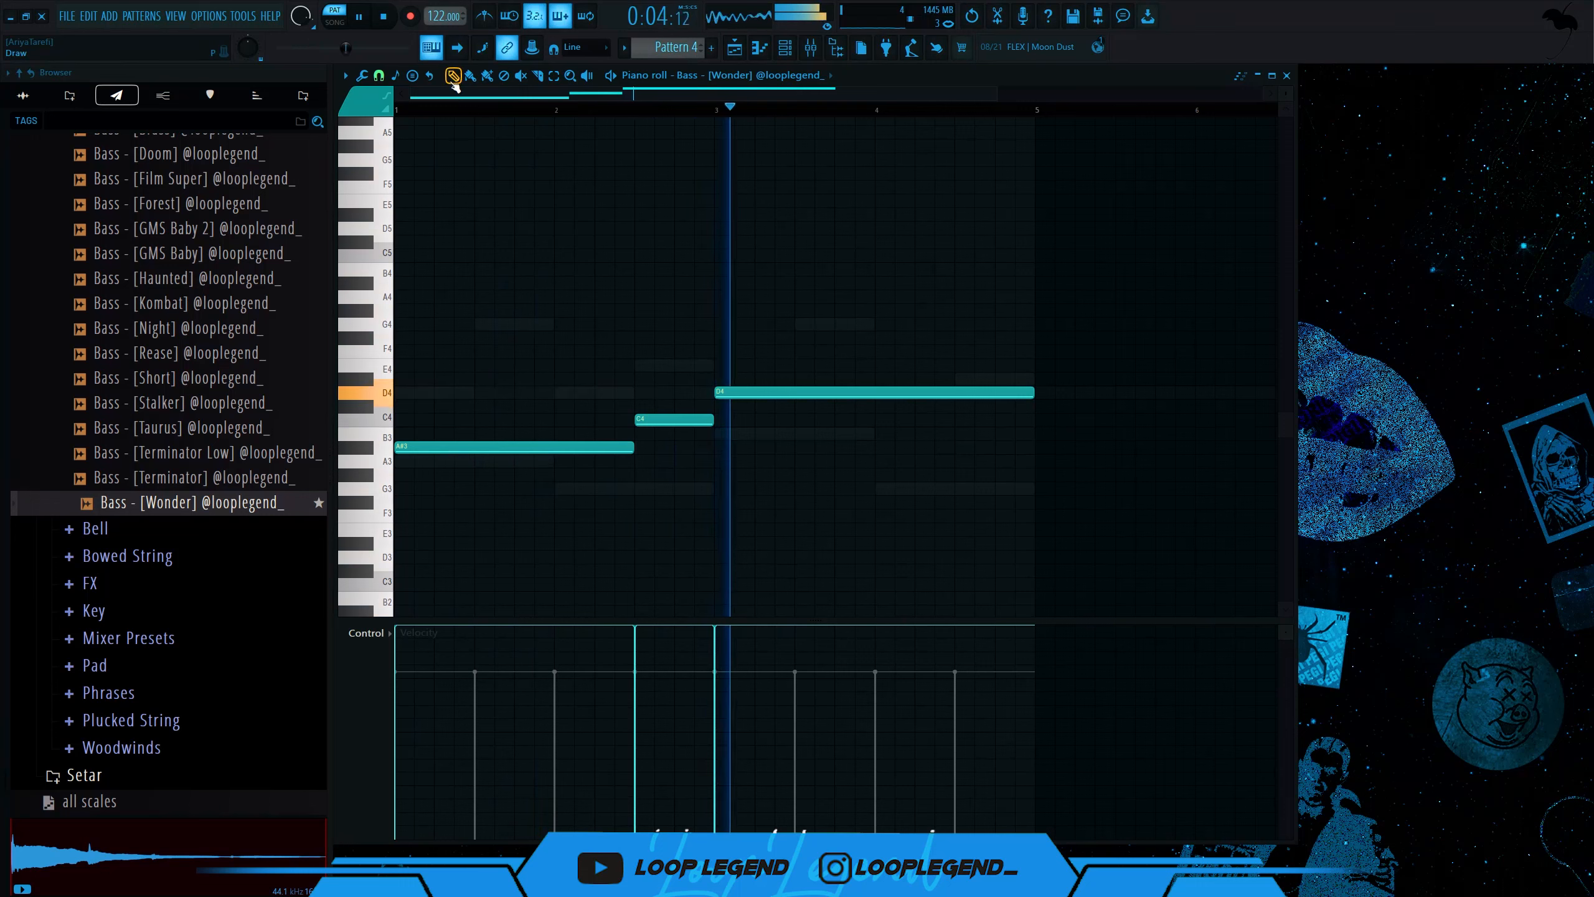
pyautogui.moveTo(1033, 392); pyautogui.dragTo(956, 392)
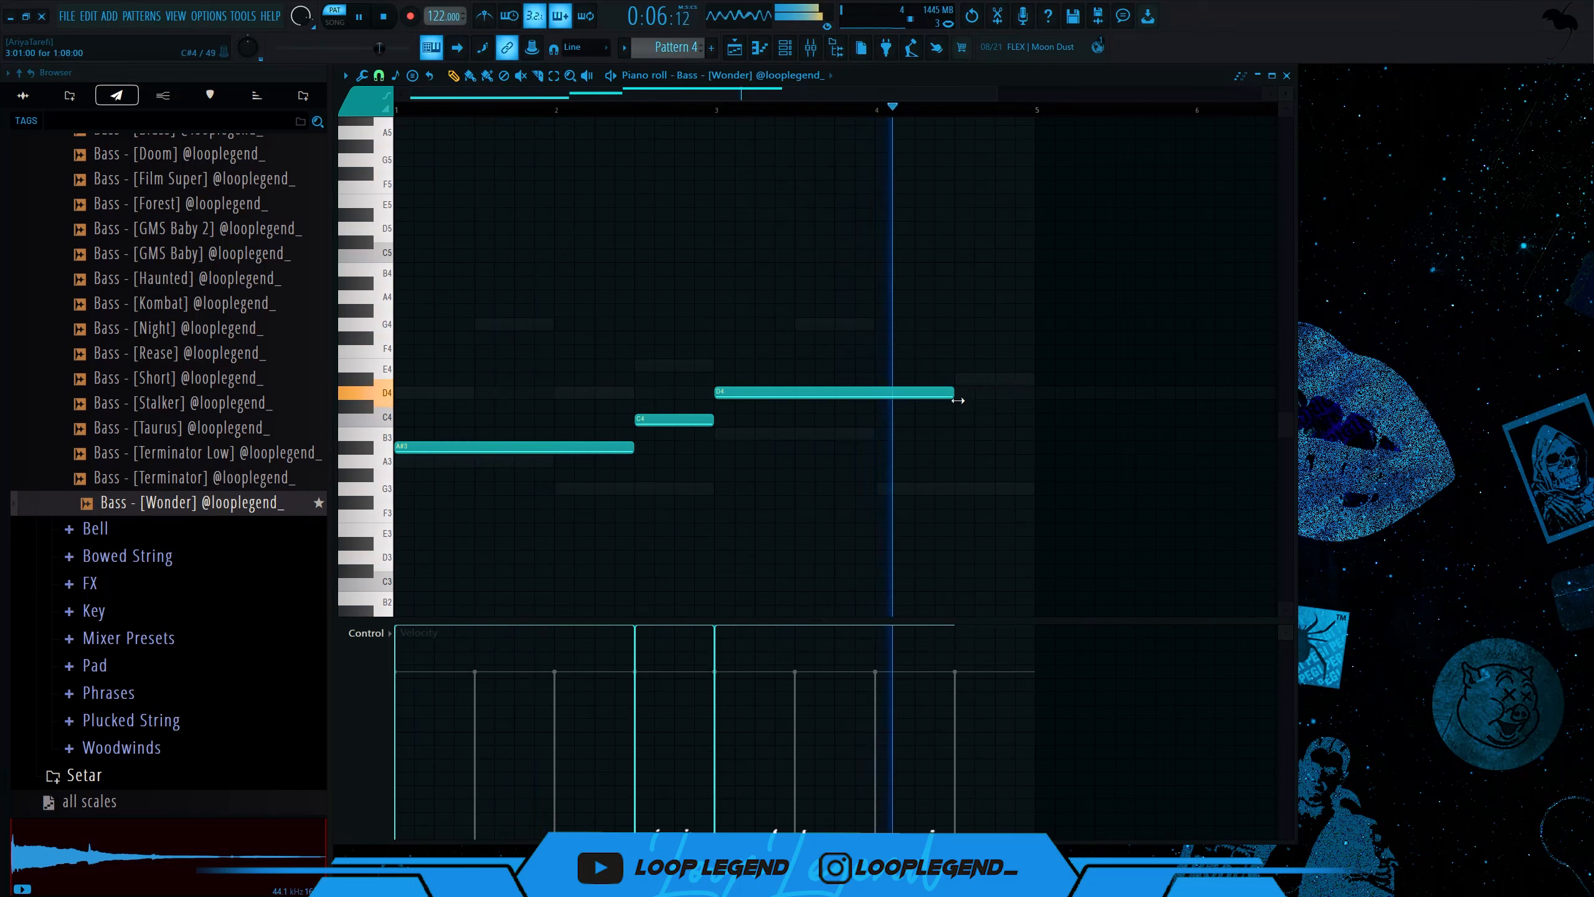
# - Place a one-and-a-half-bar C4 bass note at the middle of bar 4 and raise it to F4
pyautogui.click(960, 420)
pyautogui.keyDown('ctrl'); pyautogui.click(995, 423); pyautogui.keyUp('ctrl')
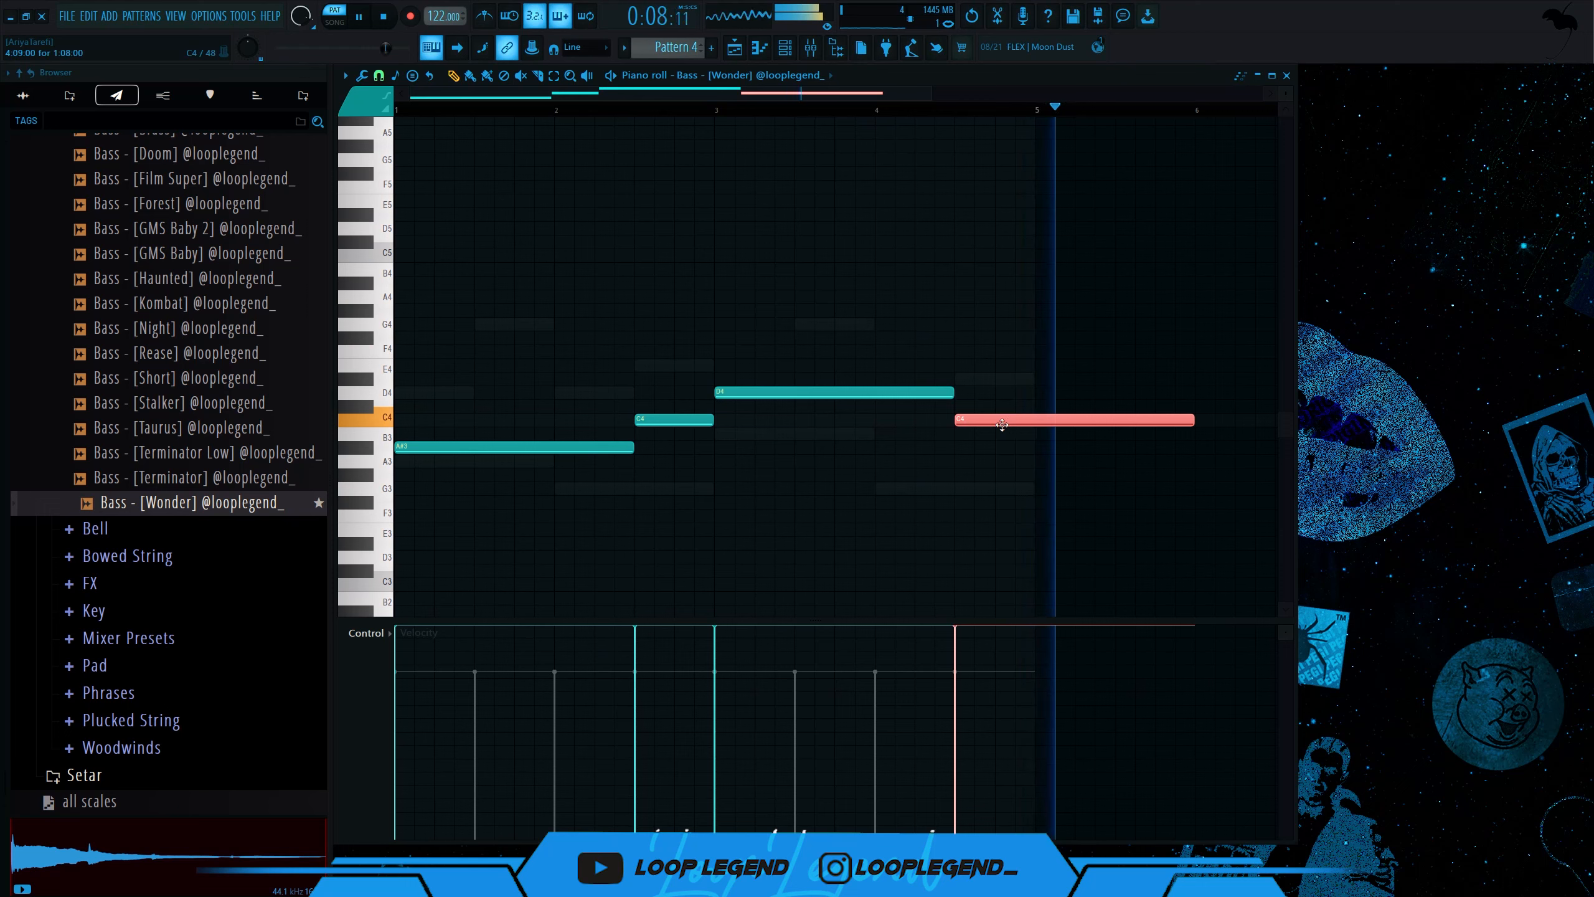
pyautogui.press('space')
pyautogui.press('Delete')
pyautogui.click(968, 392)
pyautogui.moveTo(969, 391); pyautogui.dragTo(974, 405)
pyautogui.hotkey('shift', 'Up')
pyautogui.hotkey('shift', 'Up')
pyautogui.hotkey('shift', 'Up')
pyautogui.hotkey('shift', 'Up')
pyautogui.hotkey('shift', 'Up')
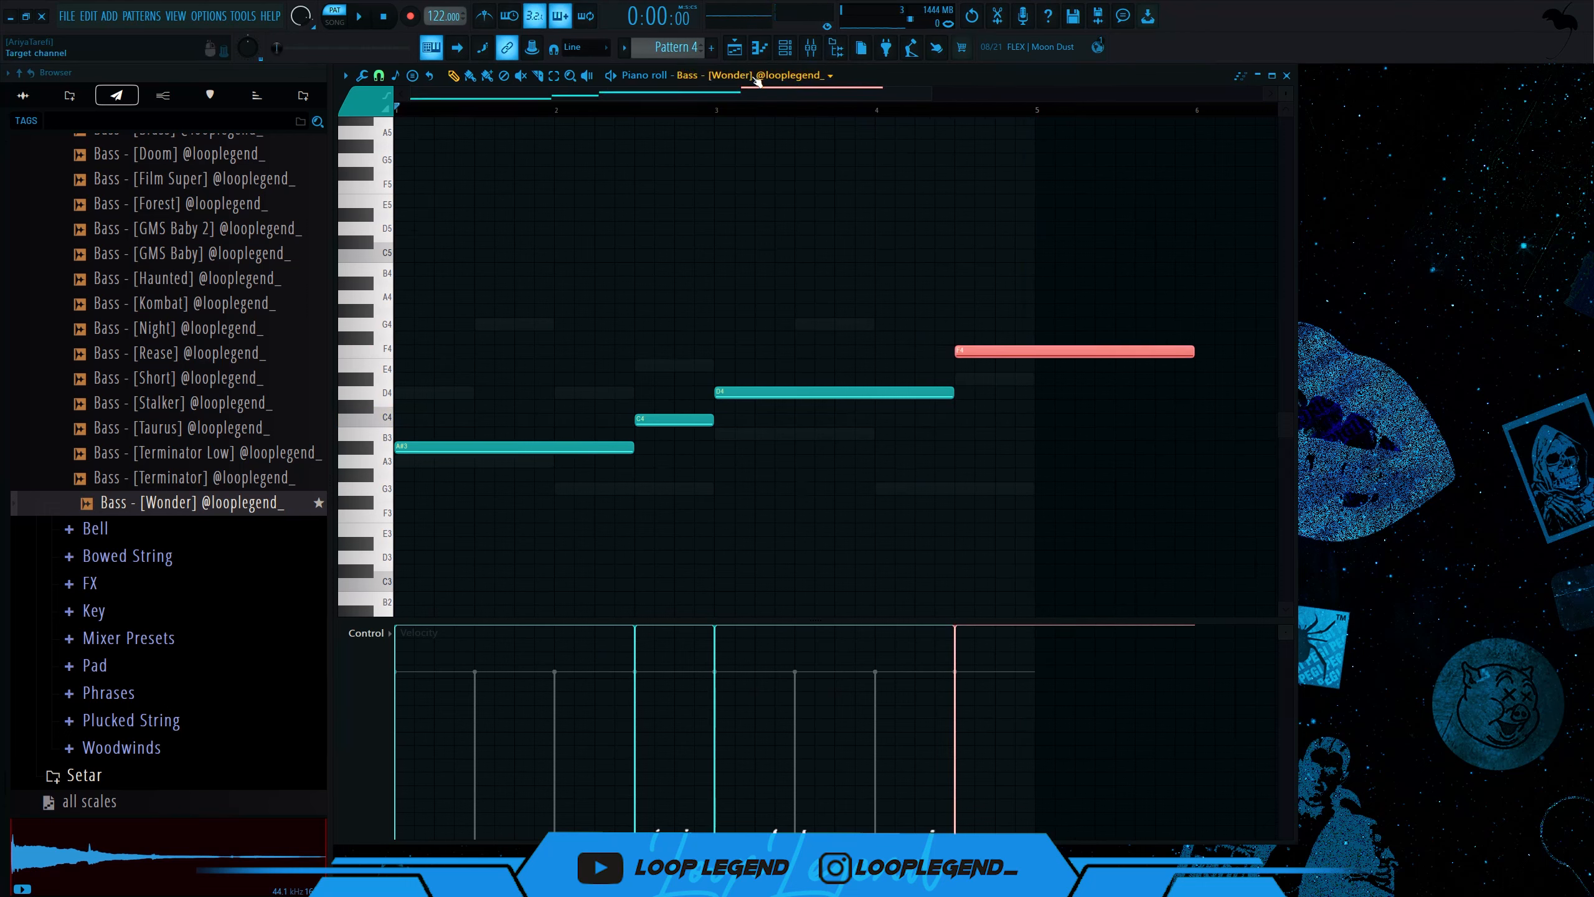
# - Lower the last bass note to G3 and trim it at bar 5 with legato, using a temporary G#4 note that is removed
pyautogui.press('space')
pyautogui.hotkey('ctrl', 'Down')
pyautogui.click(1041, 308)
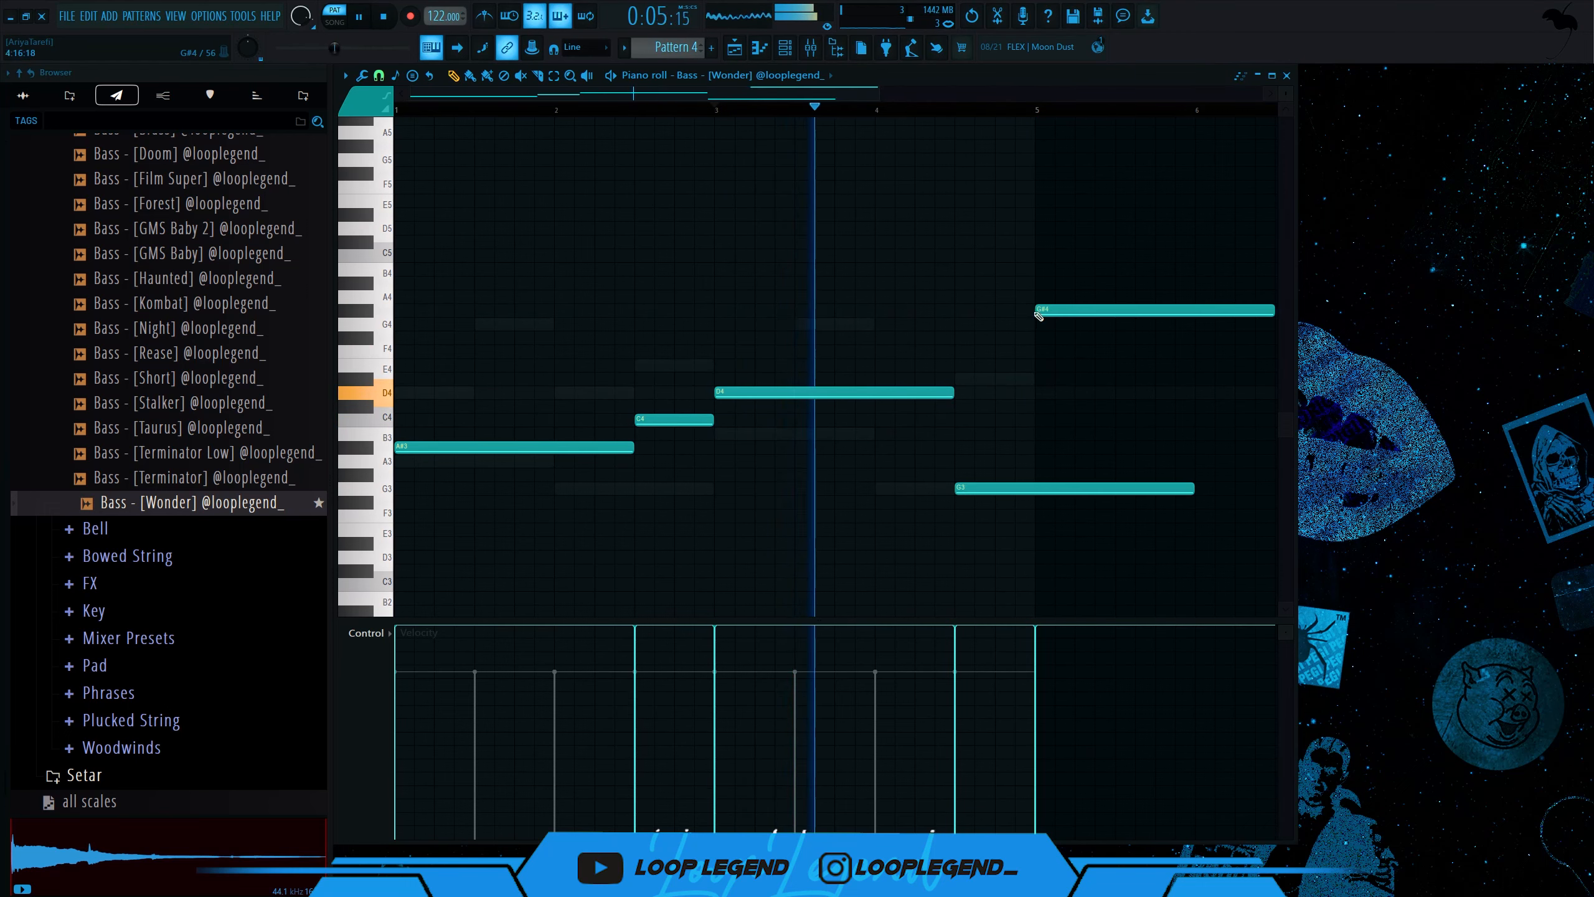
pyautogui.hotkey('ctrl', 'l')
pyautogui.rightClick(1040, 310)
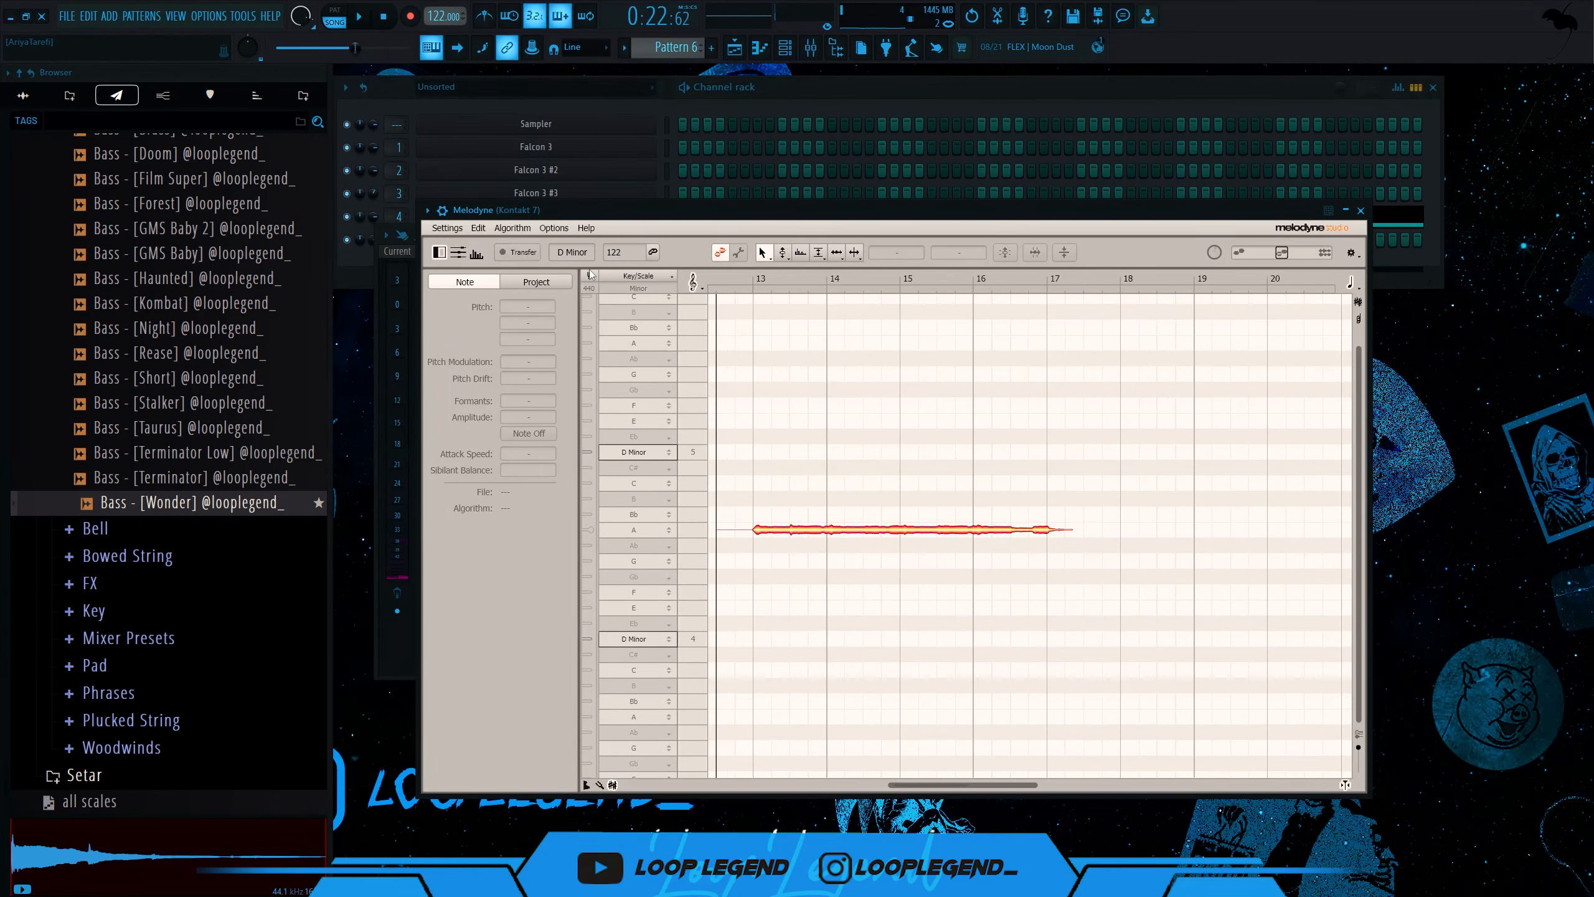
# - Switch the Kontakt 7 recording's Melodyne algorithm to Polyphonic Sustain, select the stray Gb 5 notes, and audition
pyautogui.moveTo(590, 218); pyautogui.dragTo(528, 173)
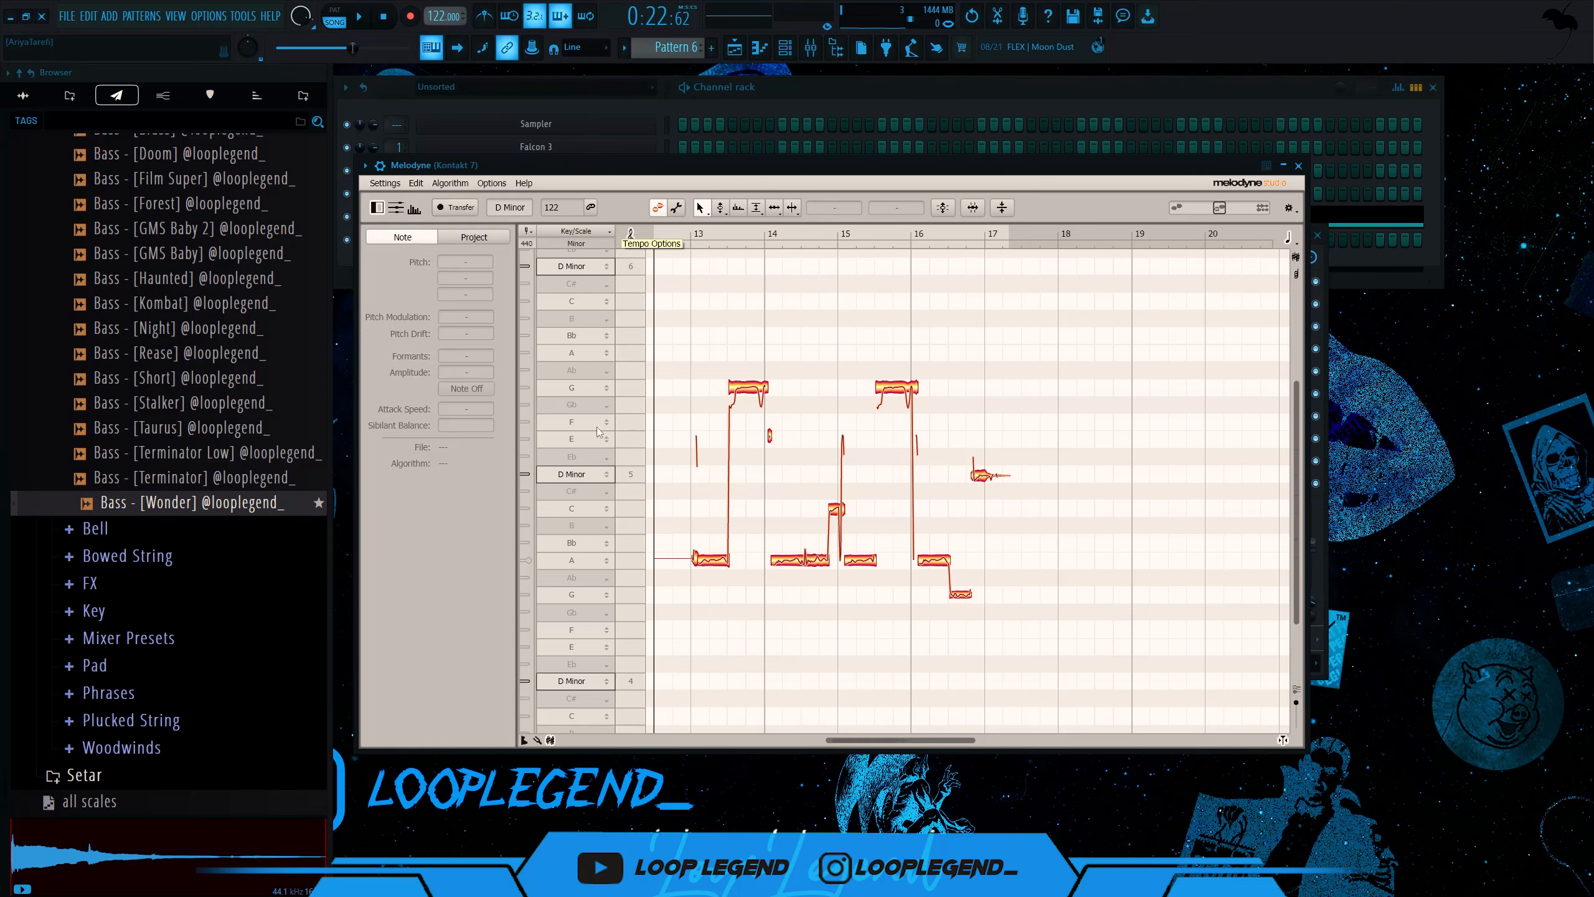
pyautogui.click(455, 183)
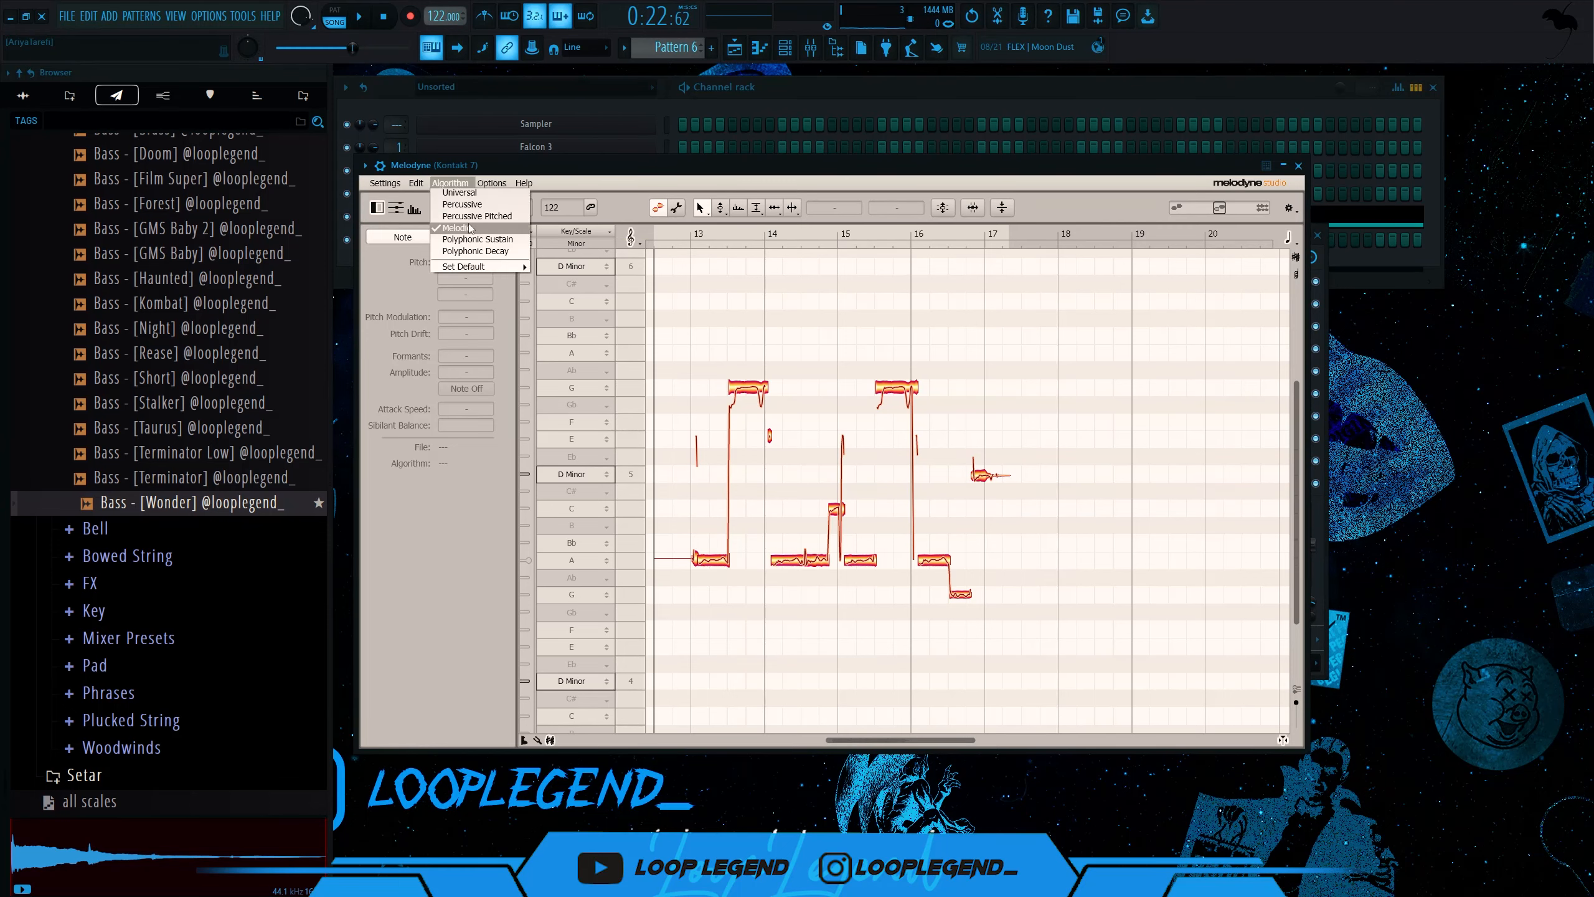
pyautogui.click(509, 244)
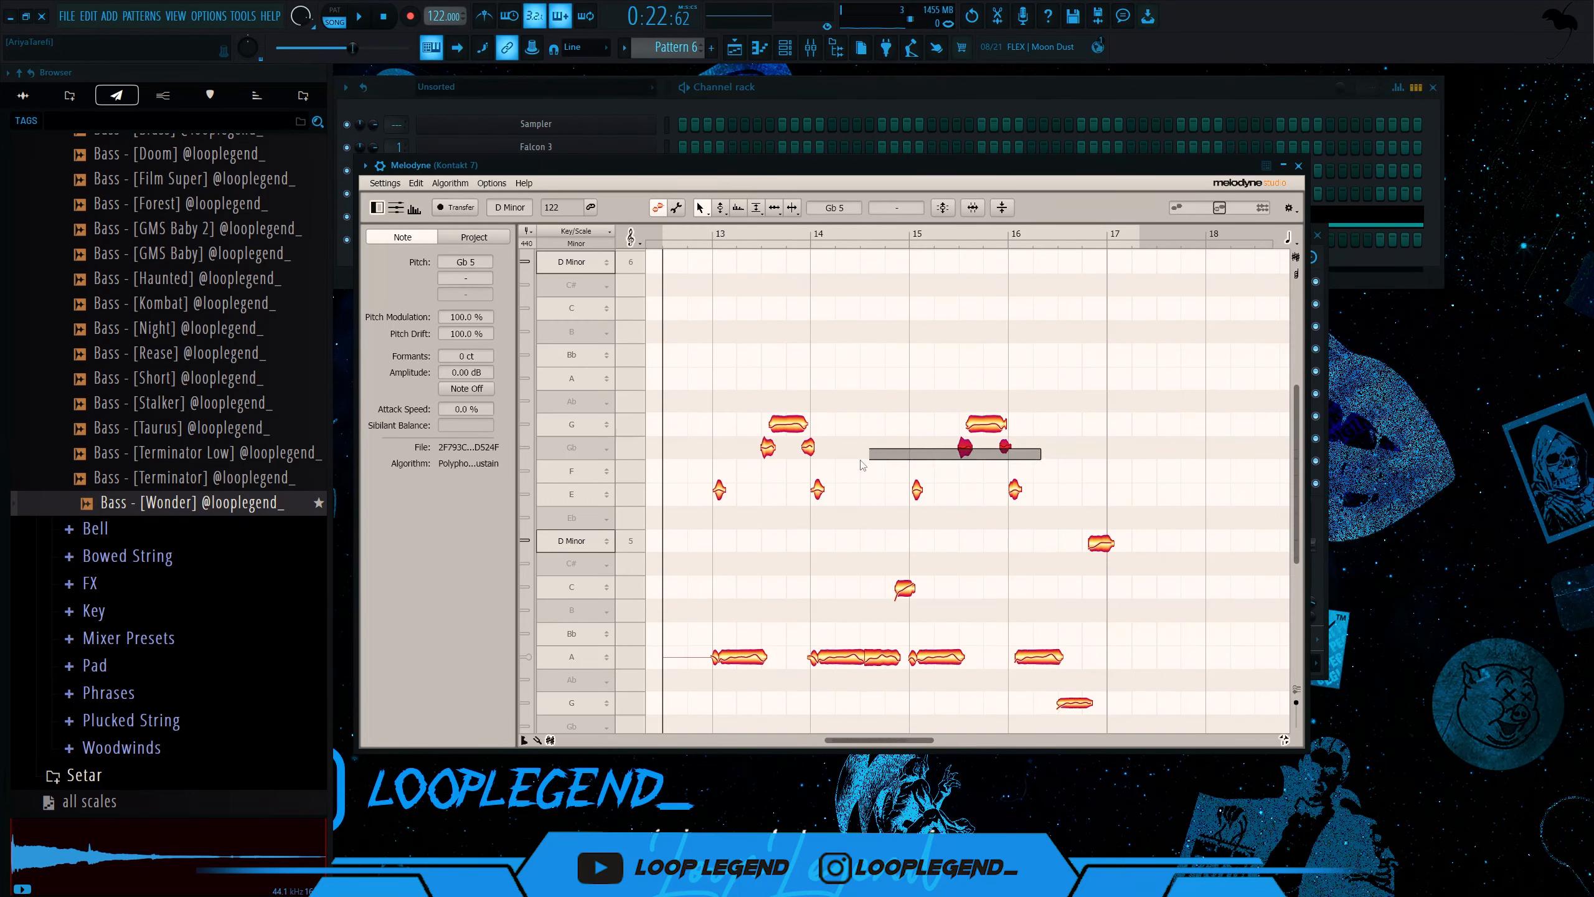
pyautogui.moveTo(862, 465); pyautogui.dragTo(738, 447)
pyautogui.press('space')
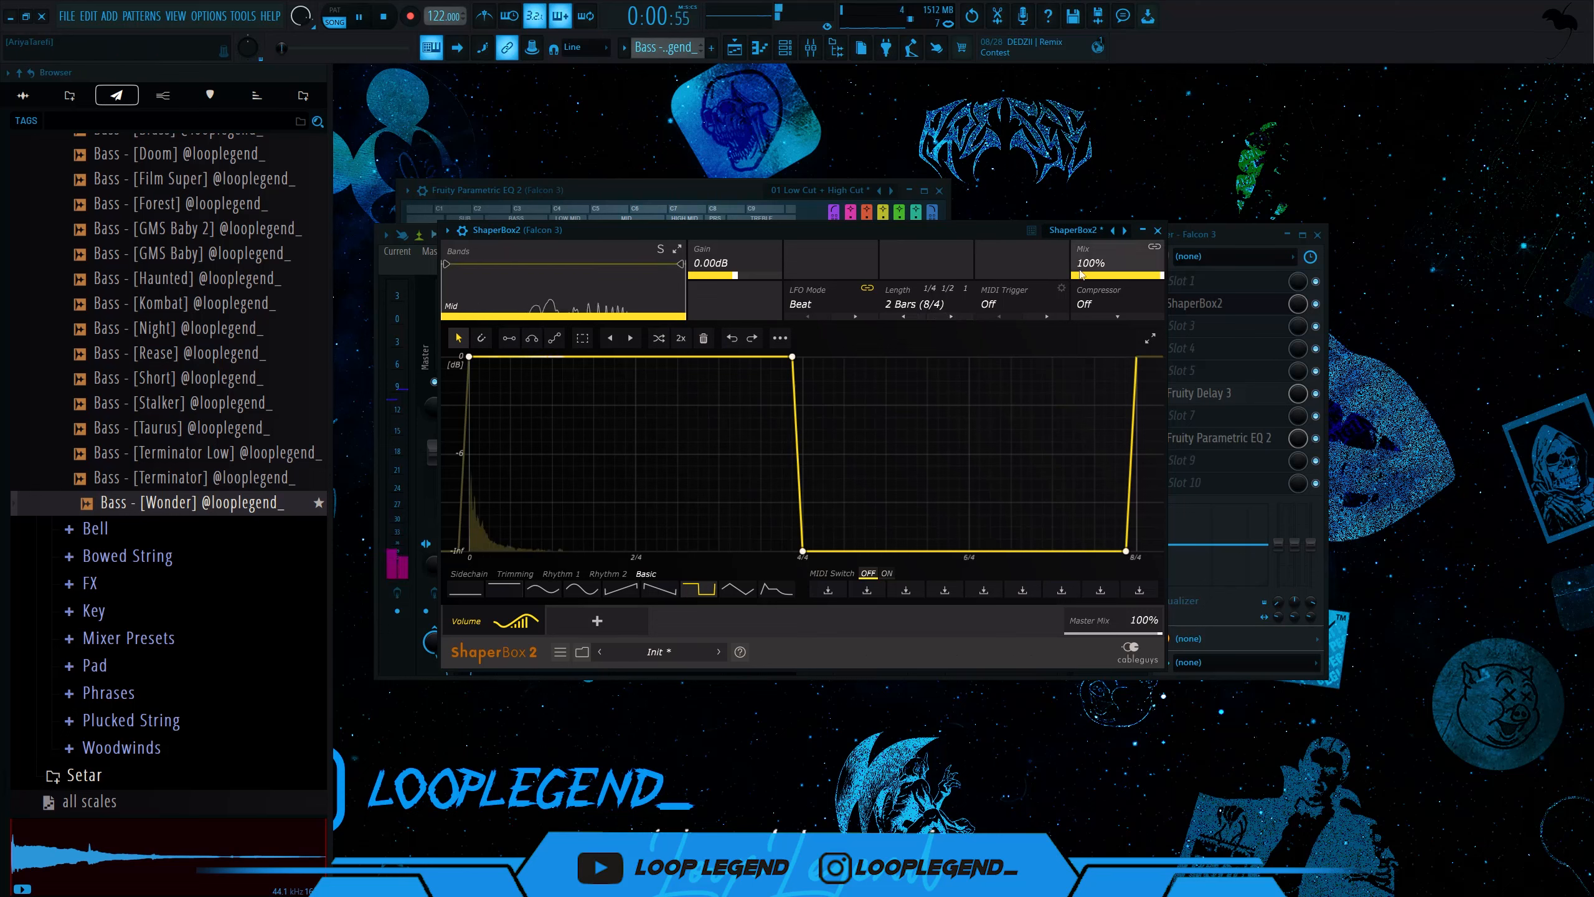
# - Raise the silent second half of Falcon 3's ShaperBox 2 volume curve to about -6 dB, then lower its starting point
pyautogui.moveTo(809, 550); pyautogui.dragTo(796, 452)
pyautogui.moveTo(1126, 551); pyautogui.dragTo(1136, 453)
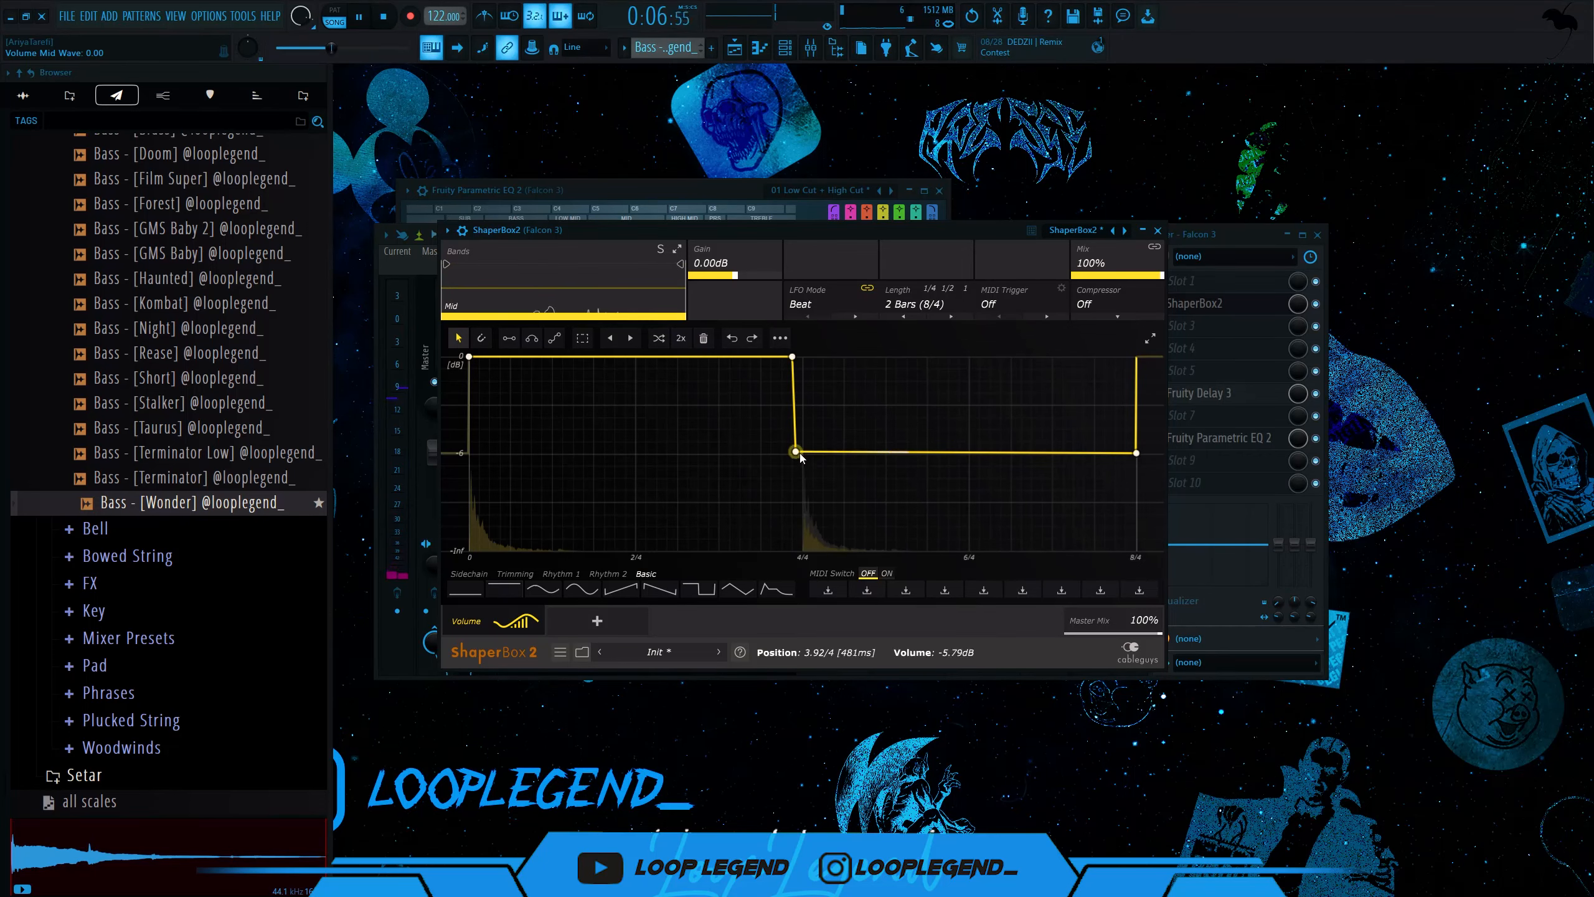
pyautogui.moveTo(801, 457); pyautogui.dragTo(797, 499)
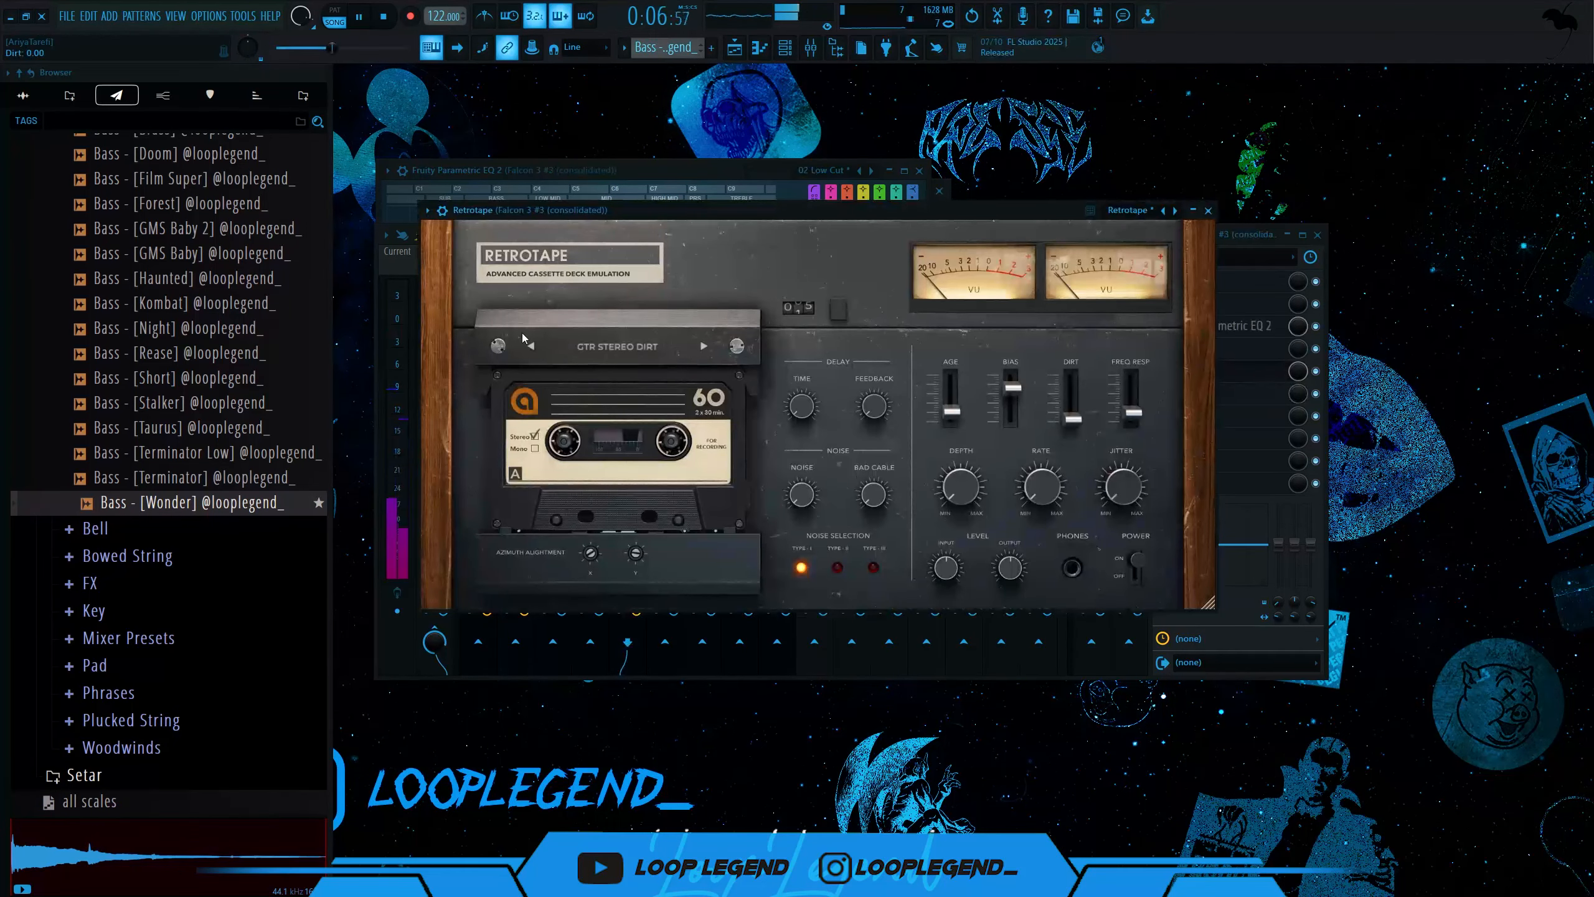
# - Load Retrotape's GTR MID DRIVE preset on the consolidated Falcon 3 #3 track, then add another effect in slot 9
pyautogui.click(531, 345)
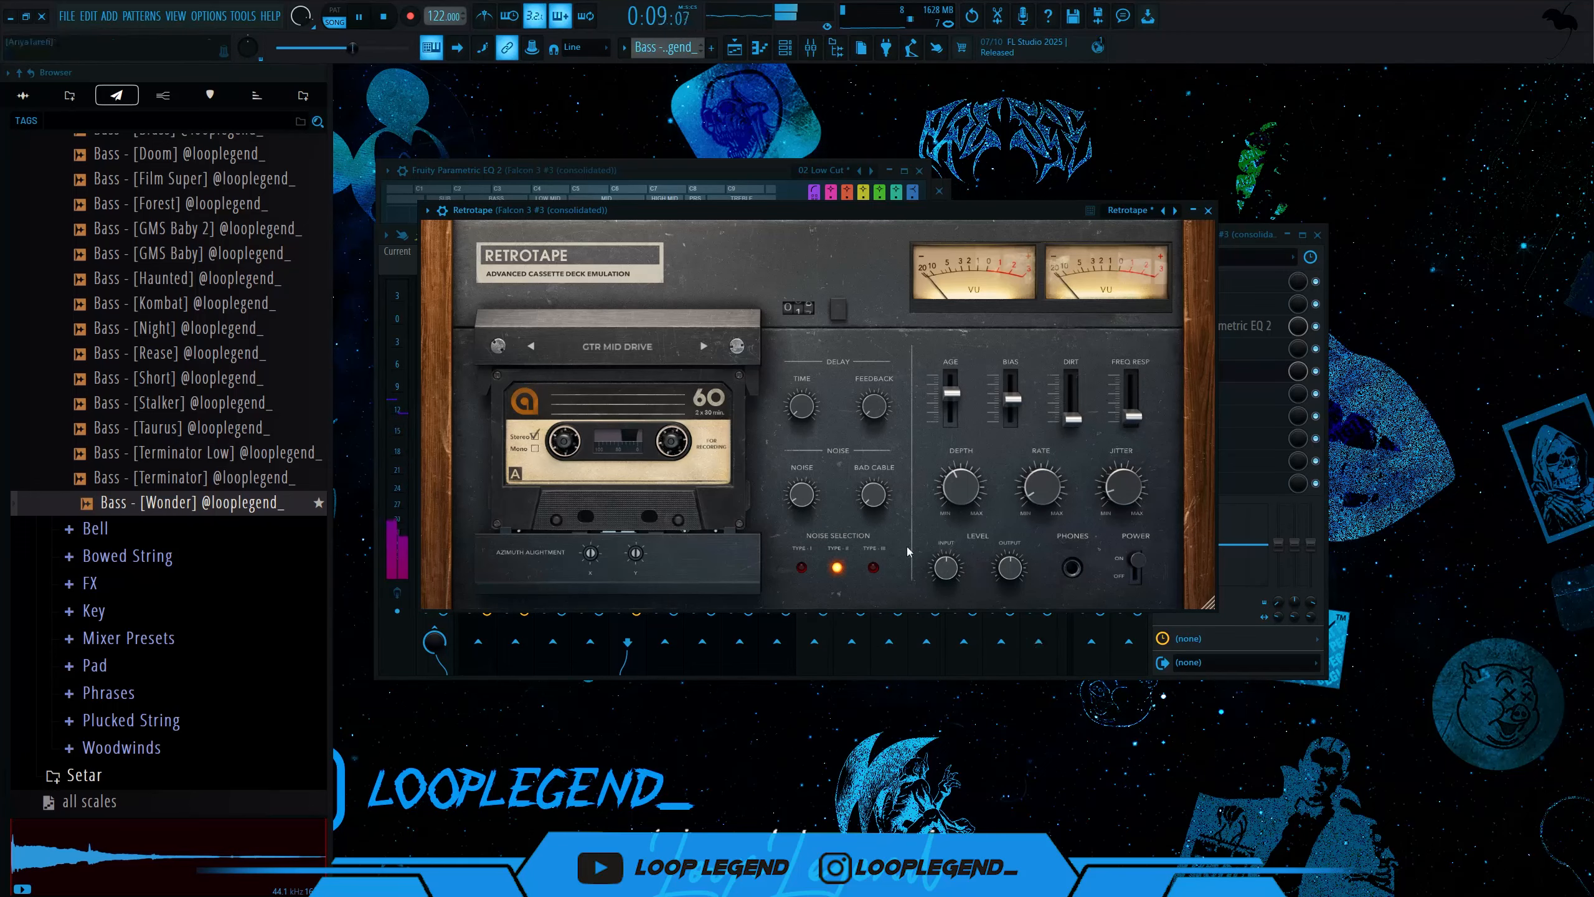
pyautogui.click(1210, 211)
pyautogui.click(1253, 457)
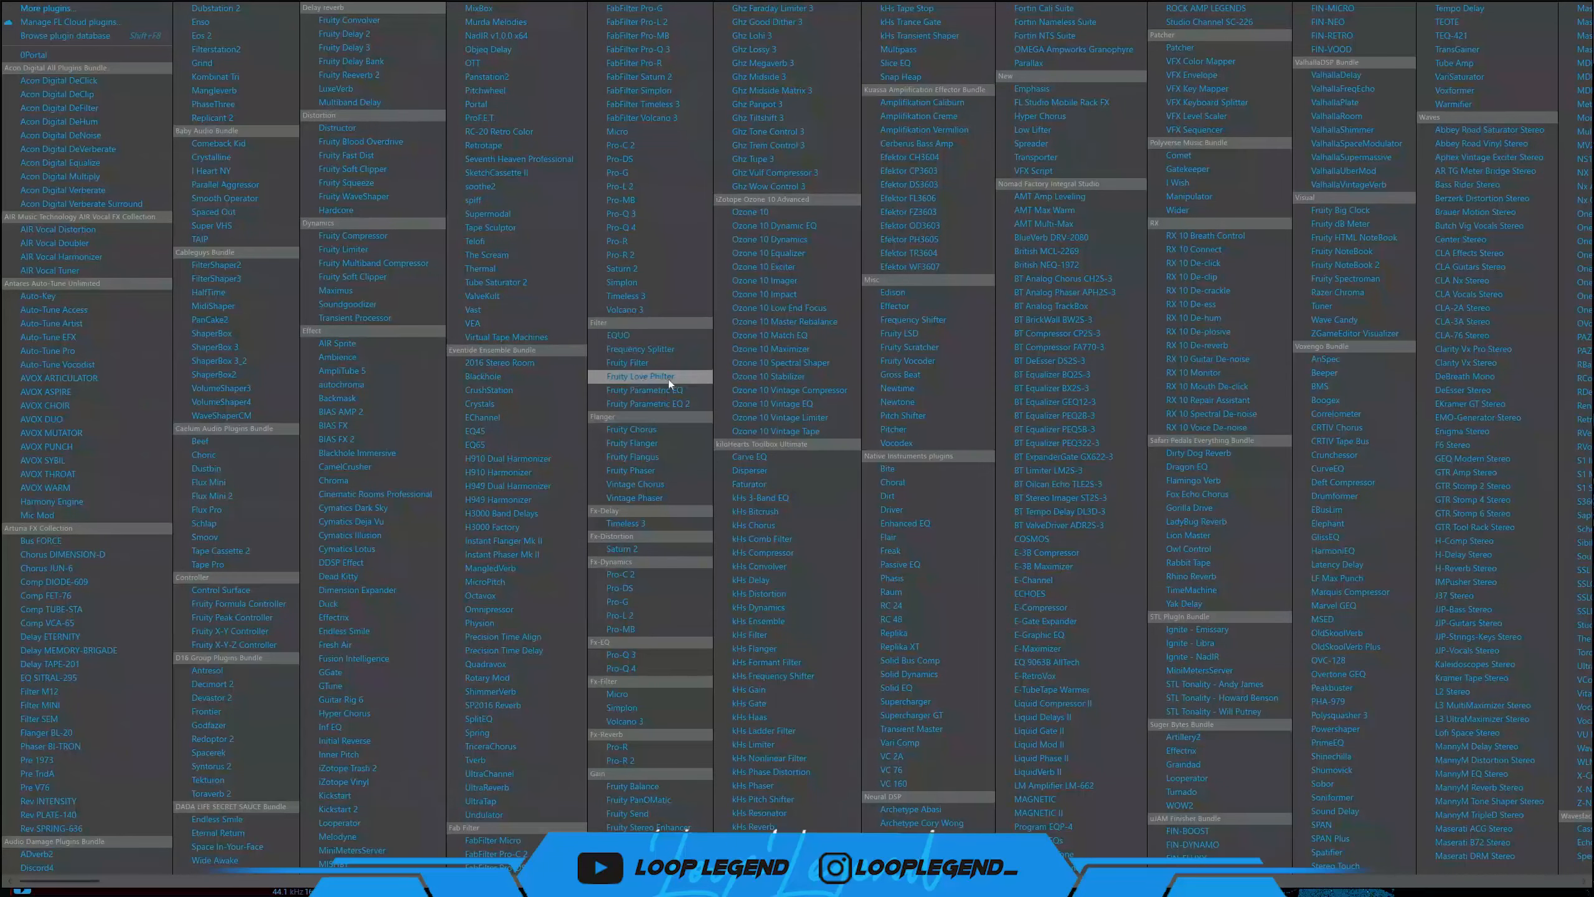
pyautogui.click(661, 433)
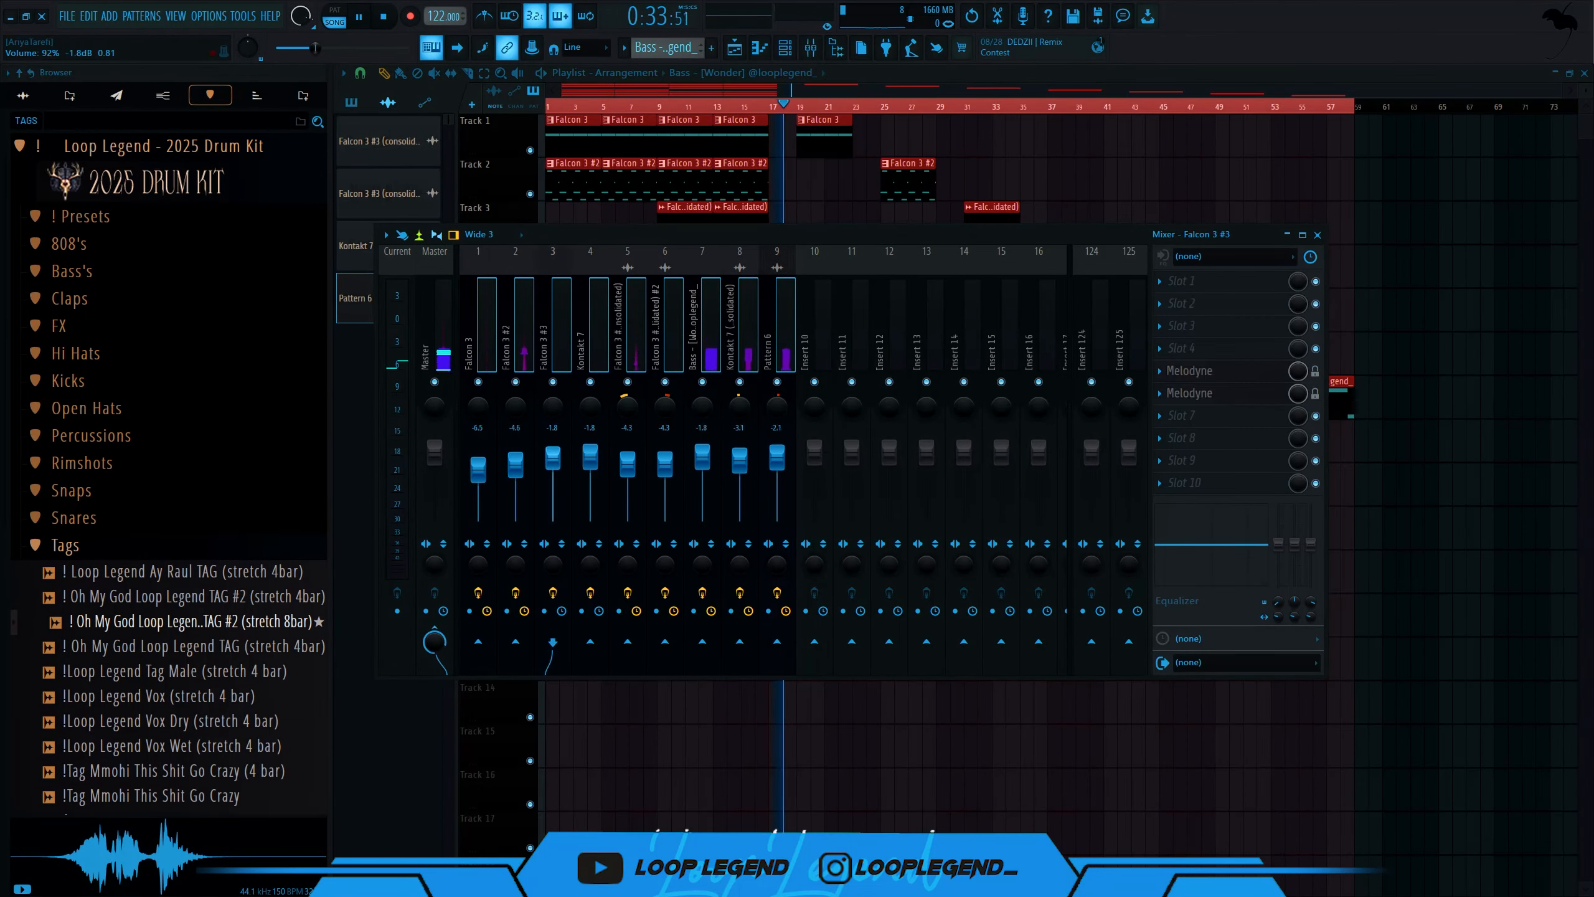
# - Load the Warm Master preset from the Whitburn pack's Mixer Presets onto the Master track and play the loop
pyautogui.click(255, 96)
pyautogui.click(98, 366)
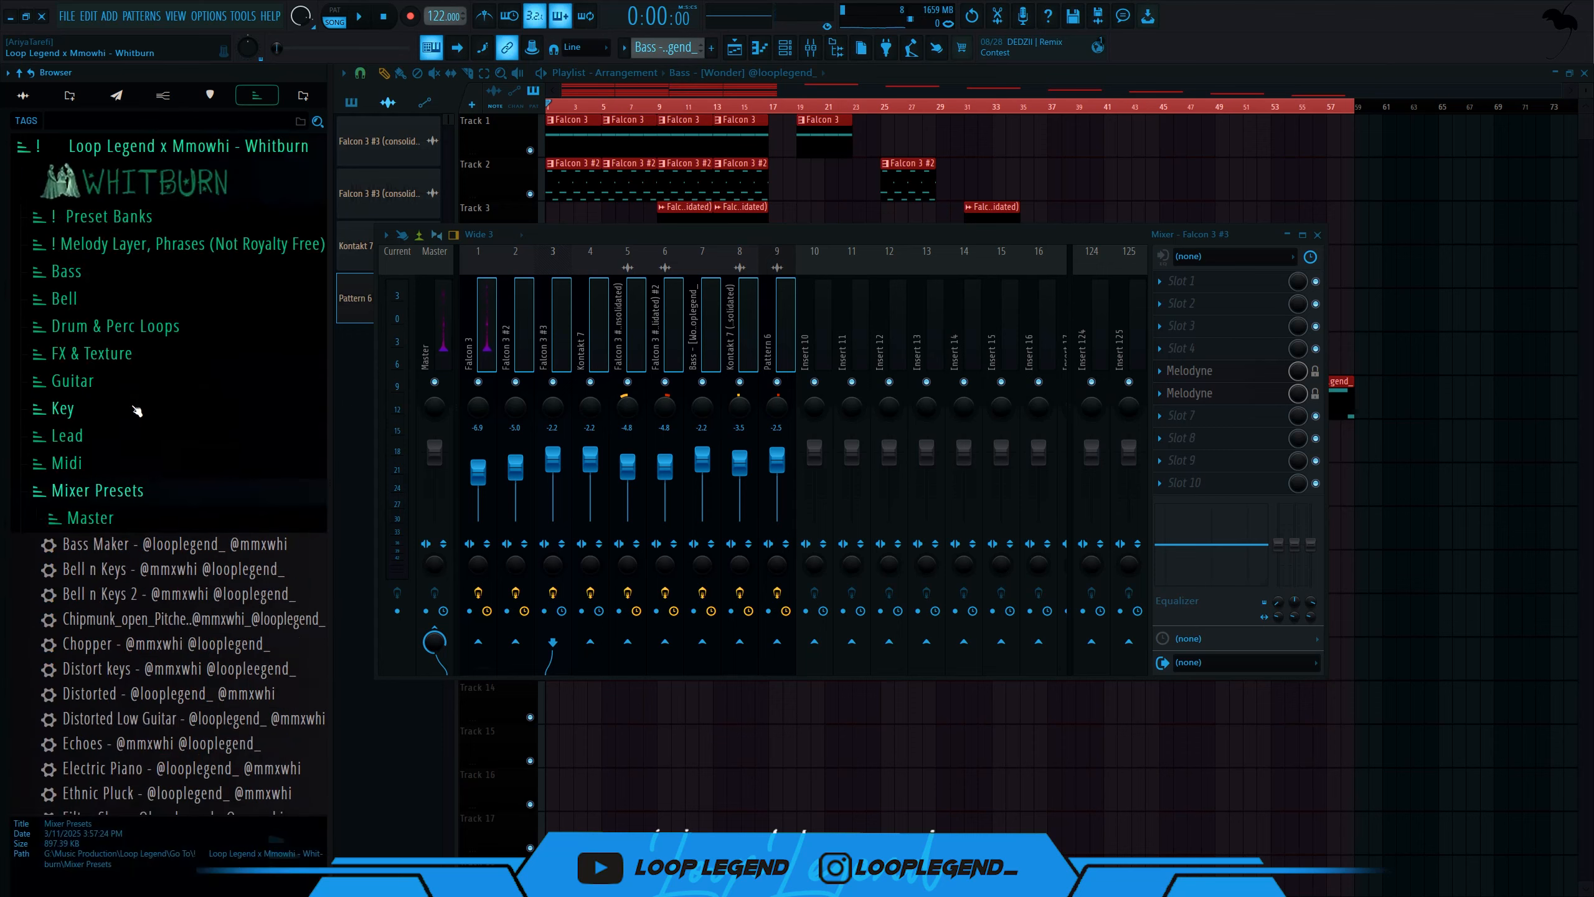
pyautogui.click(90, 517)
pyautogui.moveTo(126, 544); pyautogui.dragTo(438, 371)
pyautogui.moveTo(437, 372); pyautogui.dragTo(437, 374)
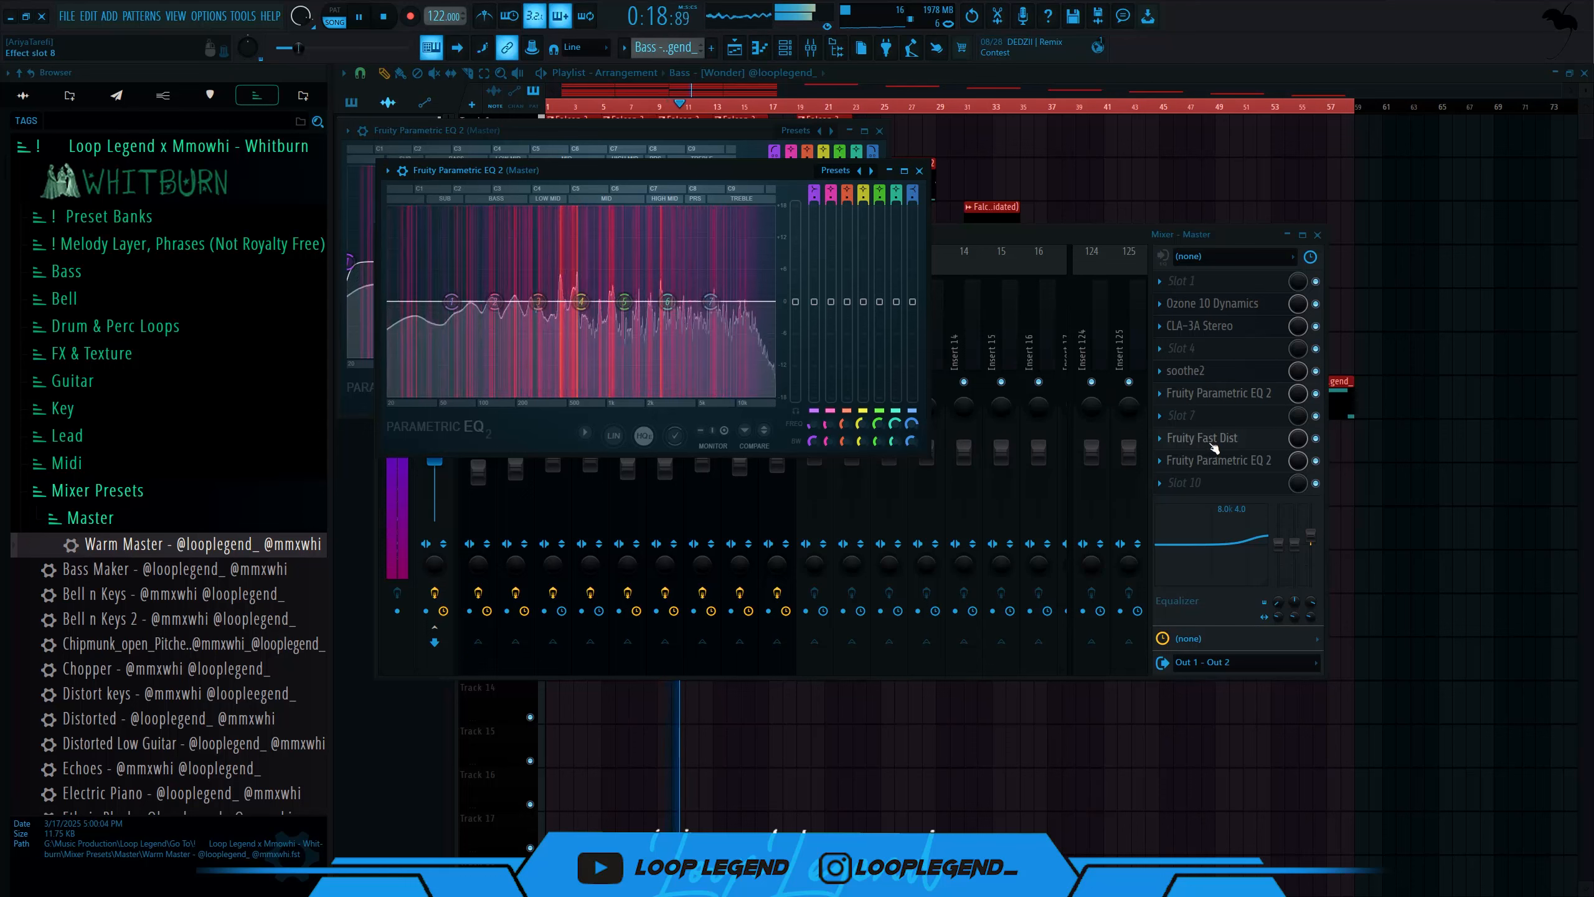
pyautogui.press('space')
pyautogui.press('space')
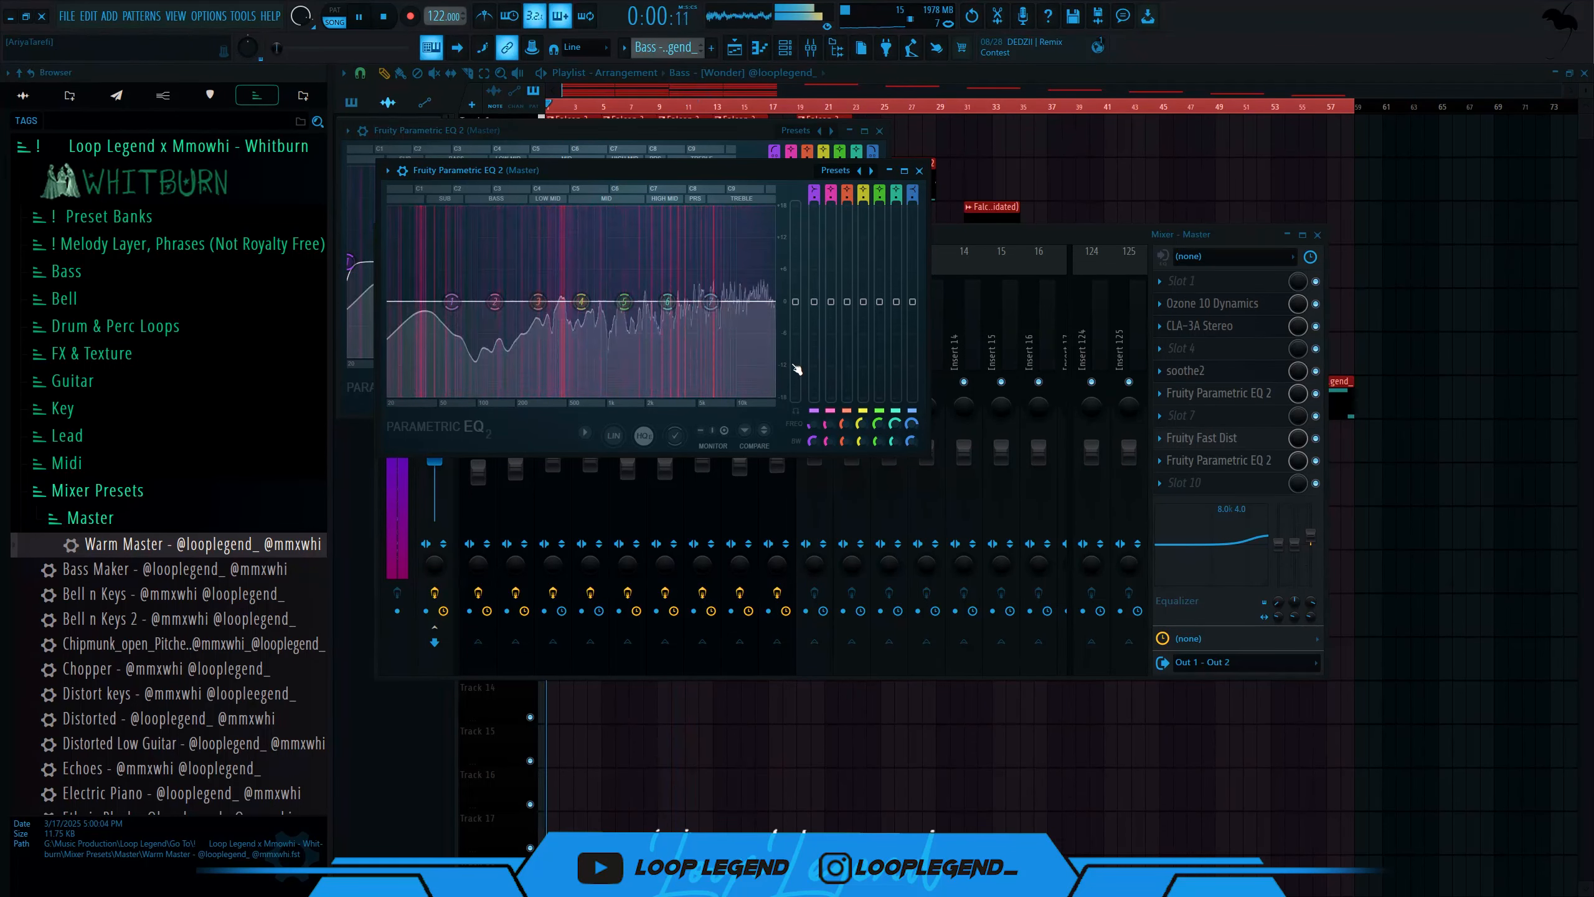
# - Remove Fruity Parametric EQ 2 from the Master's slot 9 and set the Master's stereo separation to 30% separated
pyautogui.click(1161, 462)
pyautogui.click(1165, 494)
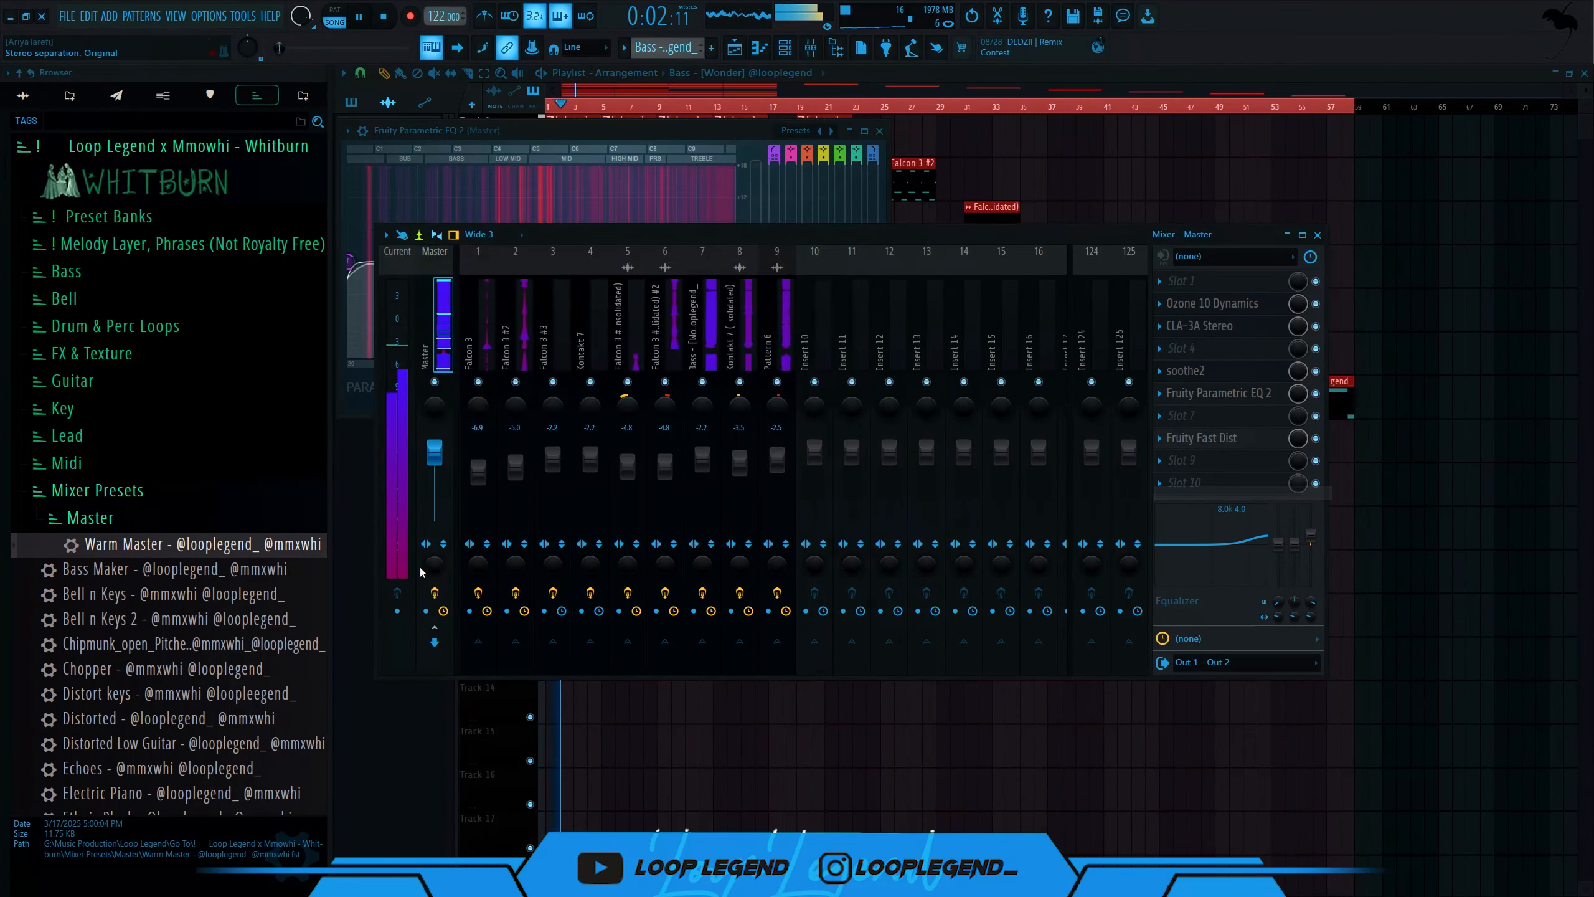
pyautogui.moveTo(443, 563); pyautogui.dragTo(437, 573)
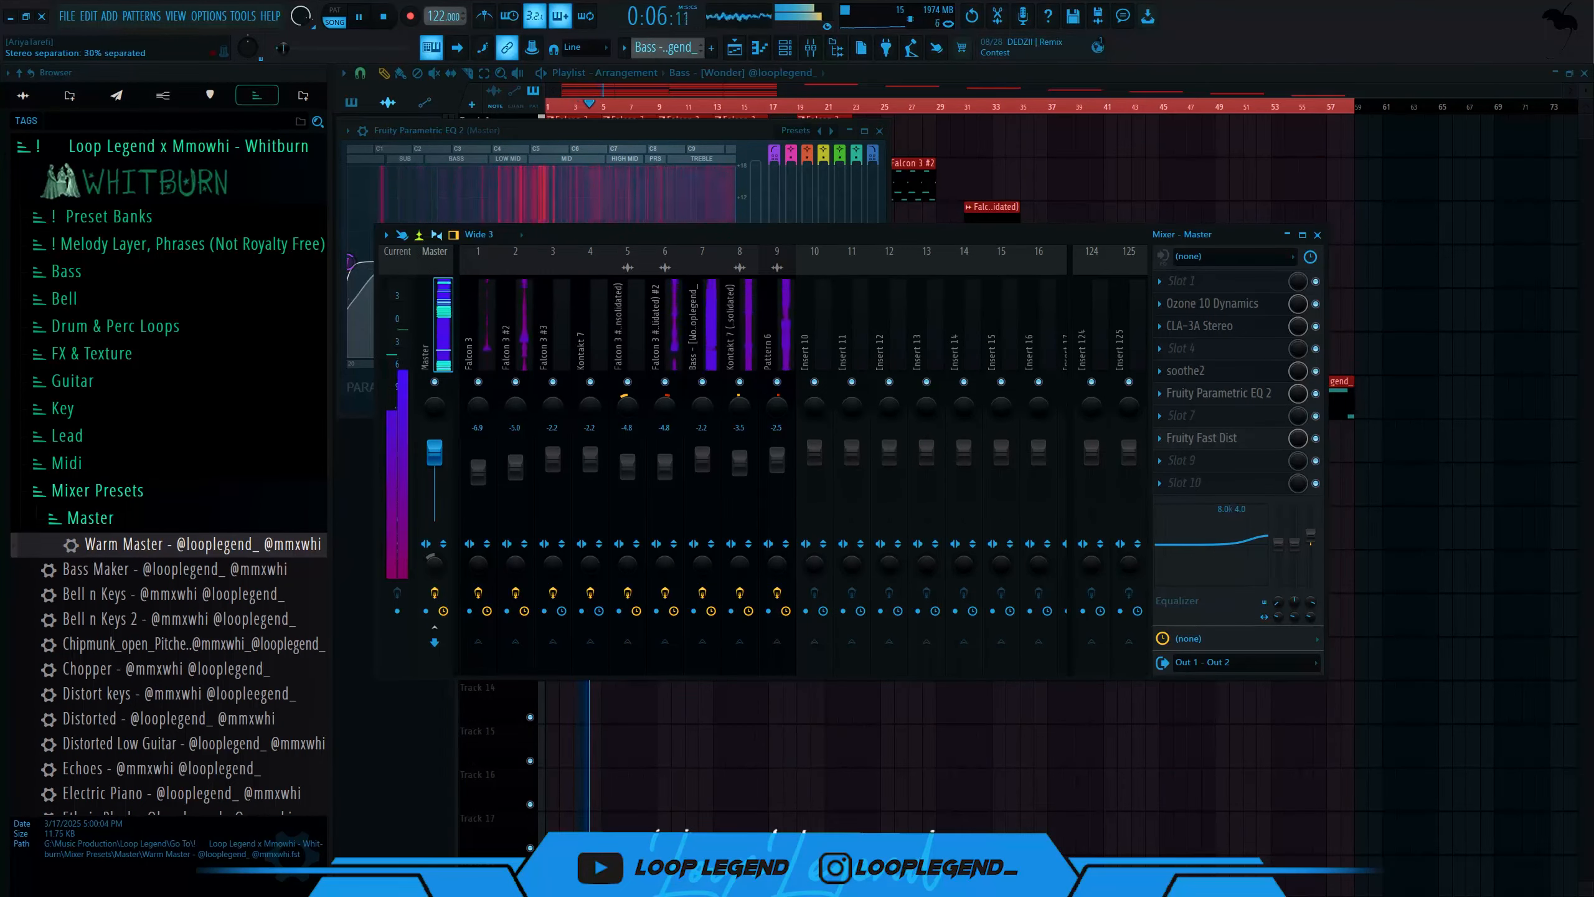
pyautogui.press('F12')
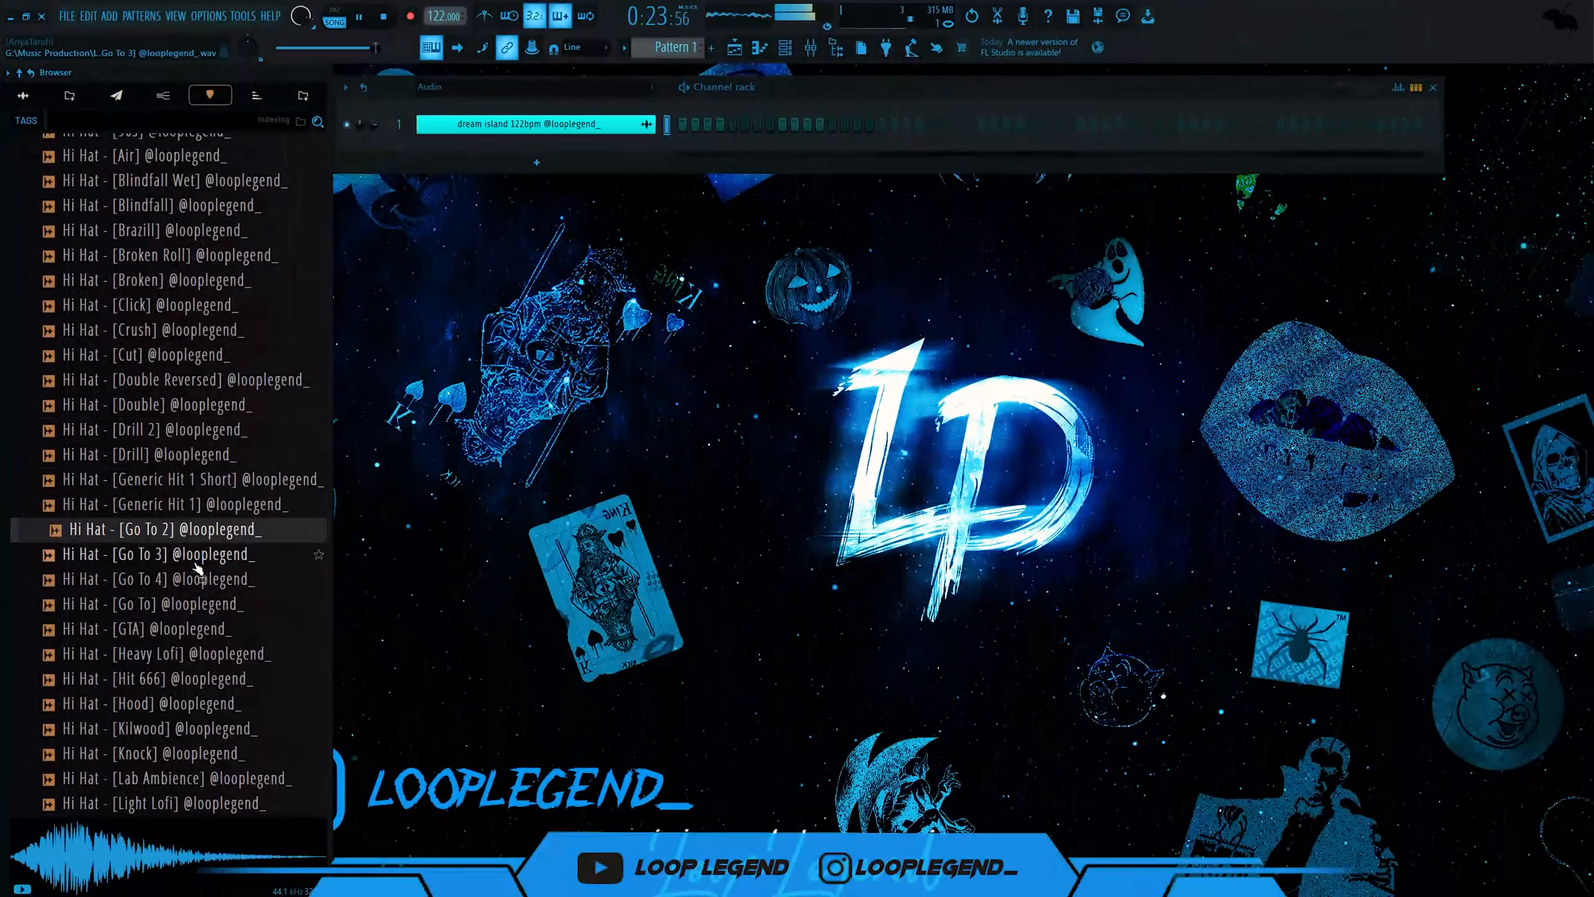
# - Audition hi-hat samples, add Hi Hat [Hit 666] to the channel rack, and show its piano roll
pyautogui.click(157, 479)
pyautogui.click(178, 604)
pyautogui.click(157, 686)
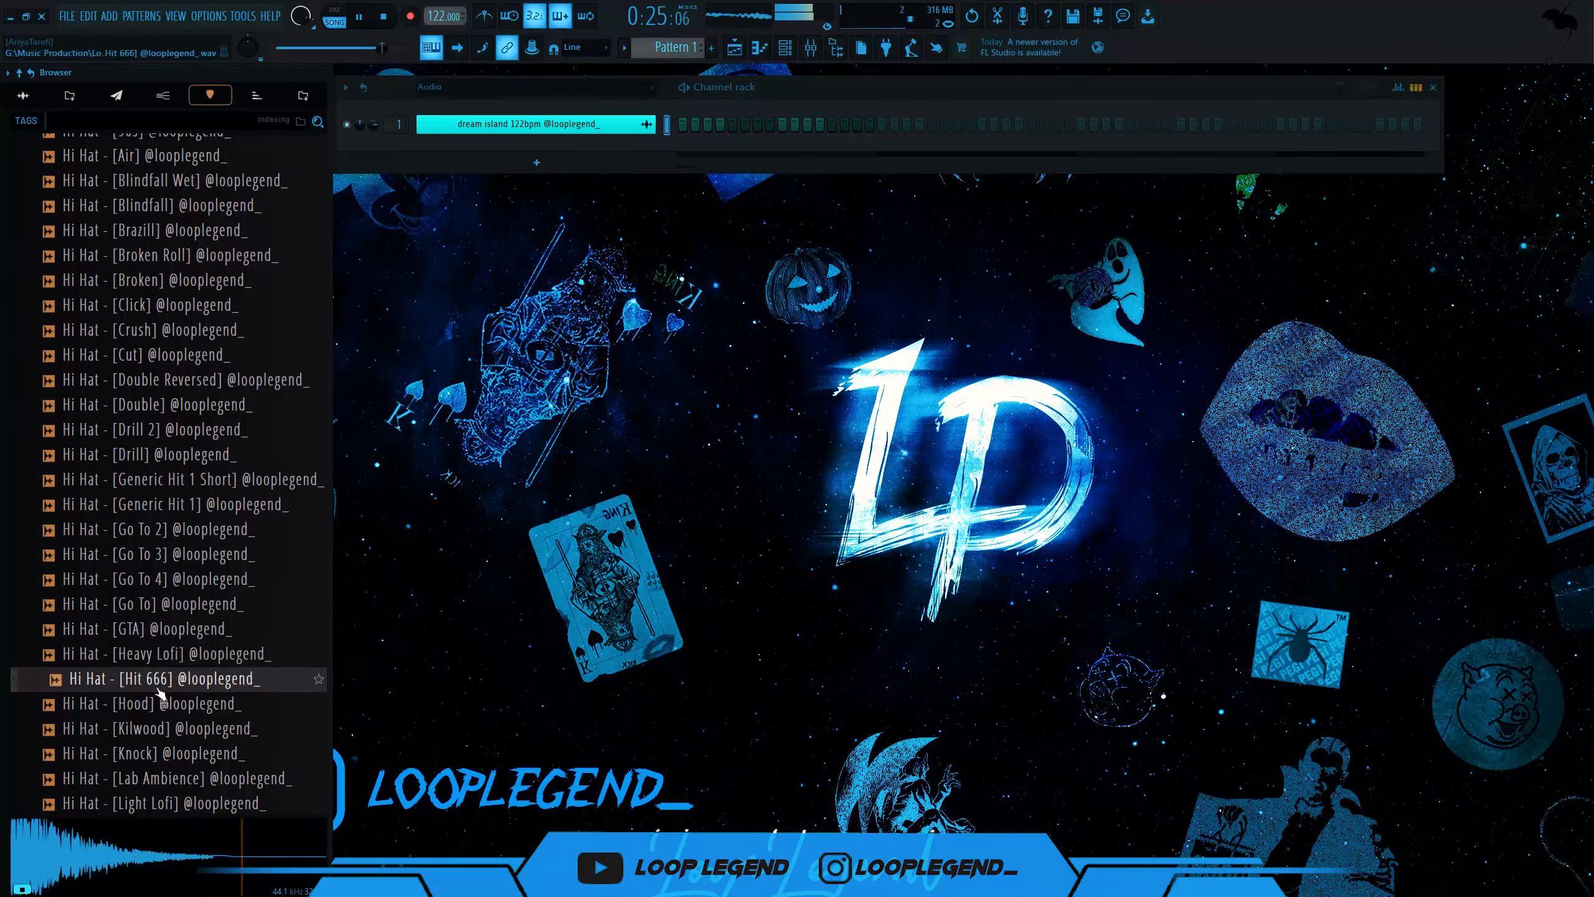
pyautogui.moveTo(175, 690); pyautogui.dragTo(670, 163)
pyautogui.press('F7')
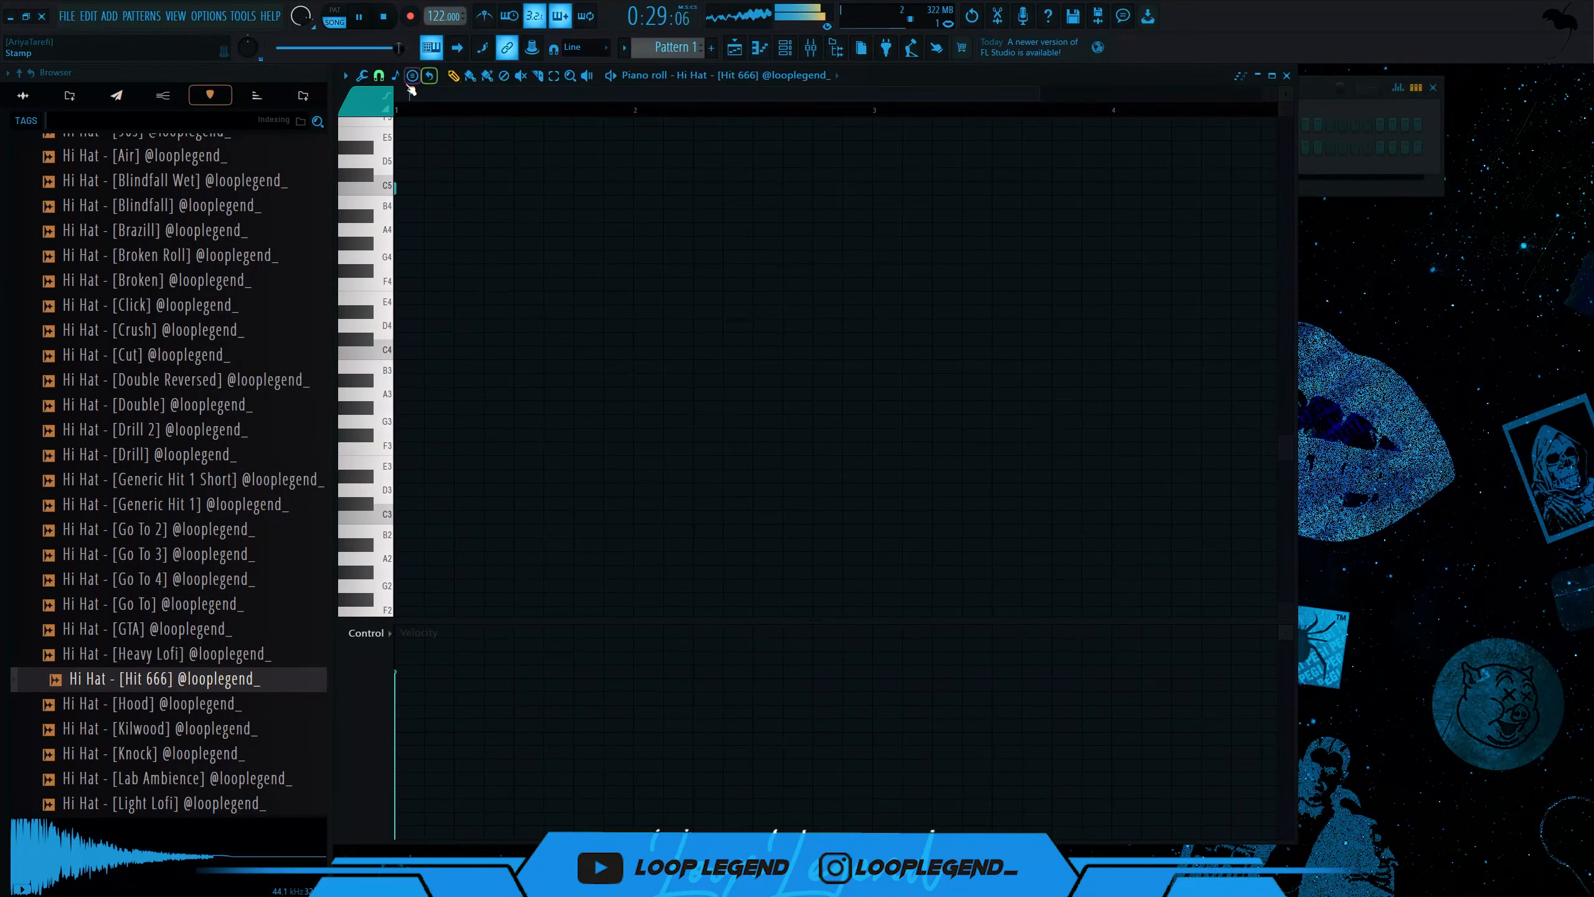
# - Place four C5 hi-hat hits at 1/3-beat spacing from the start of bar 1 and duplicate them into the bar's second half
pyautogui.click(379, 75)
pyautogui.click(403, 254)
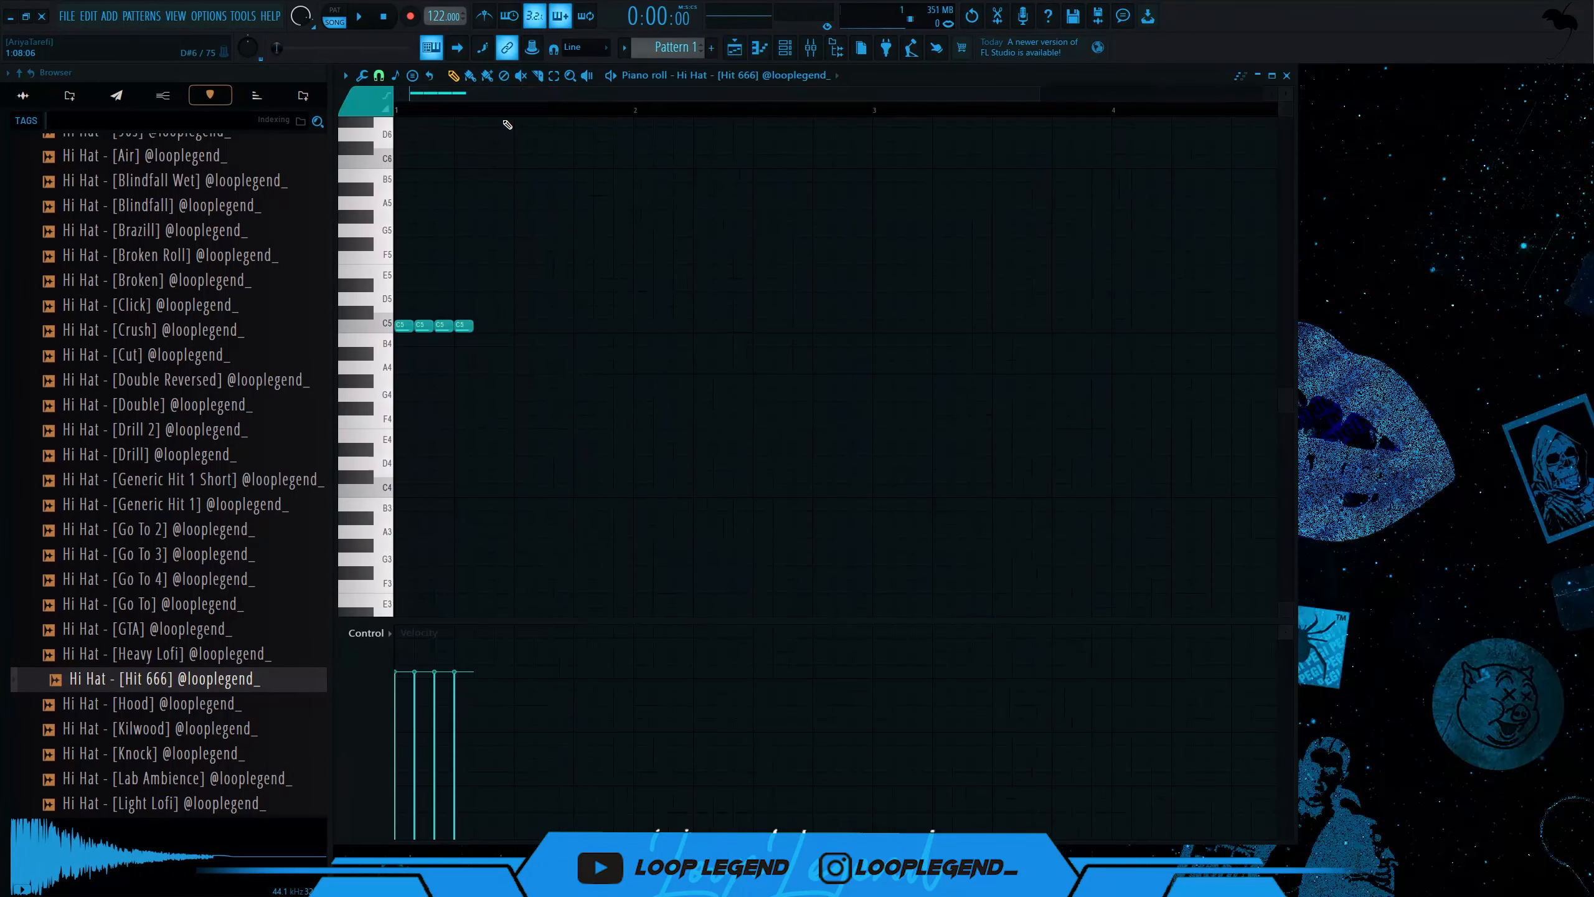
pyautogui.moveTo(520, 114); pyautogui.dragTo(393, 111)
pyautogui.hotkey('ctrl', 'b')
# - Delete the second group's first hit, add two hits at its end, and lower the last one to B4
pyautogui.click(379, 75)
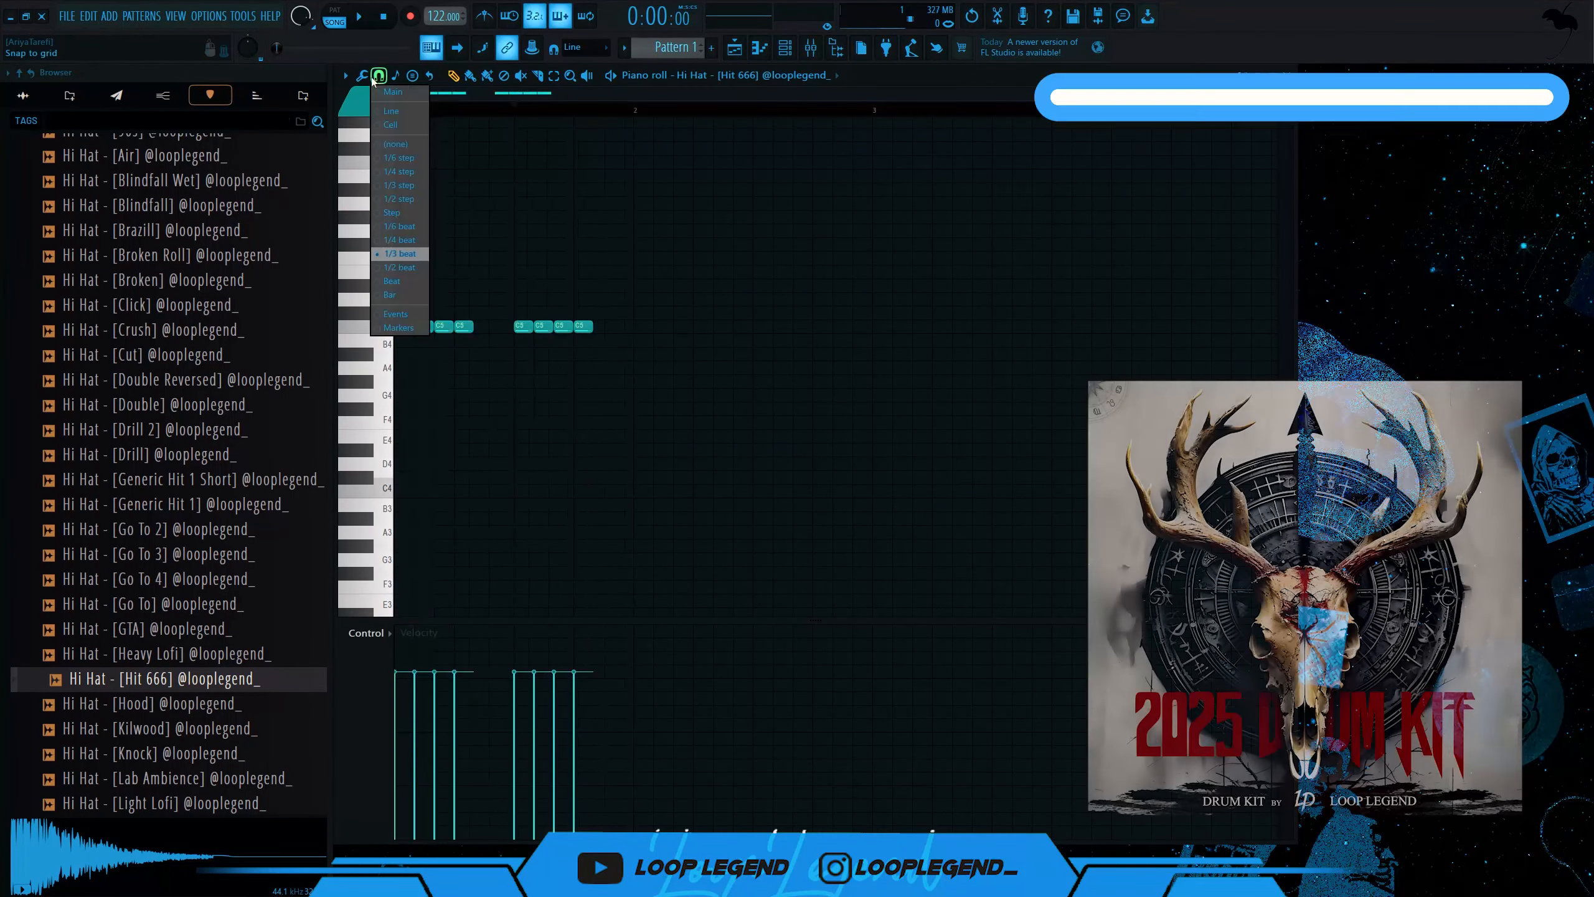
pyautogui.click(405, 267)
pyautogui.press('space')
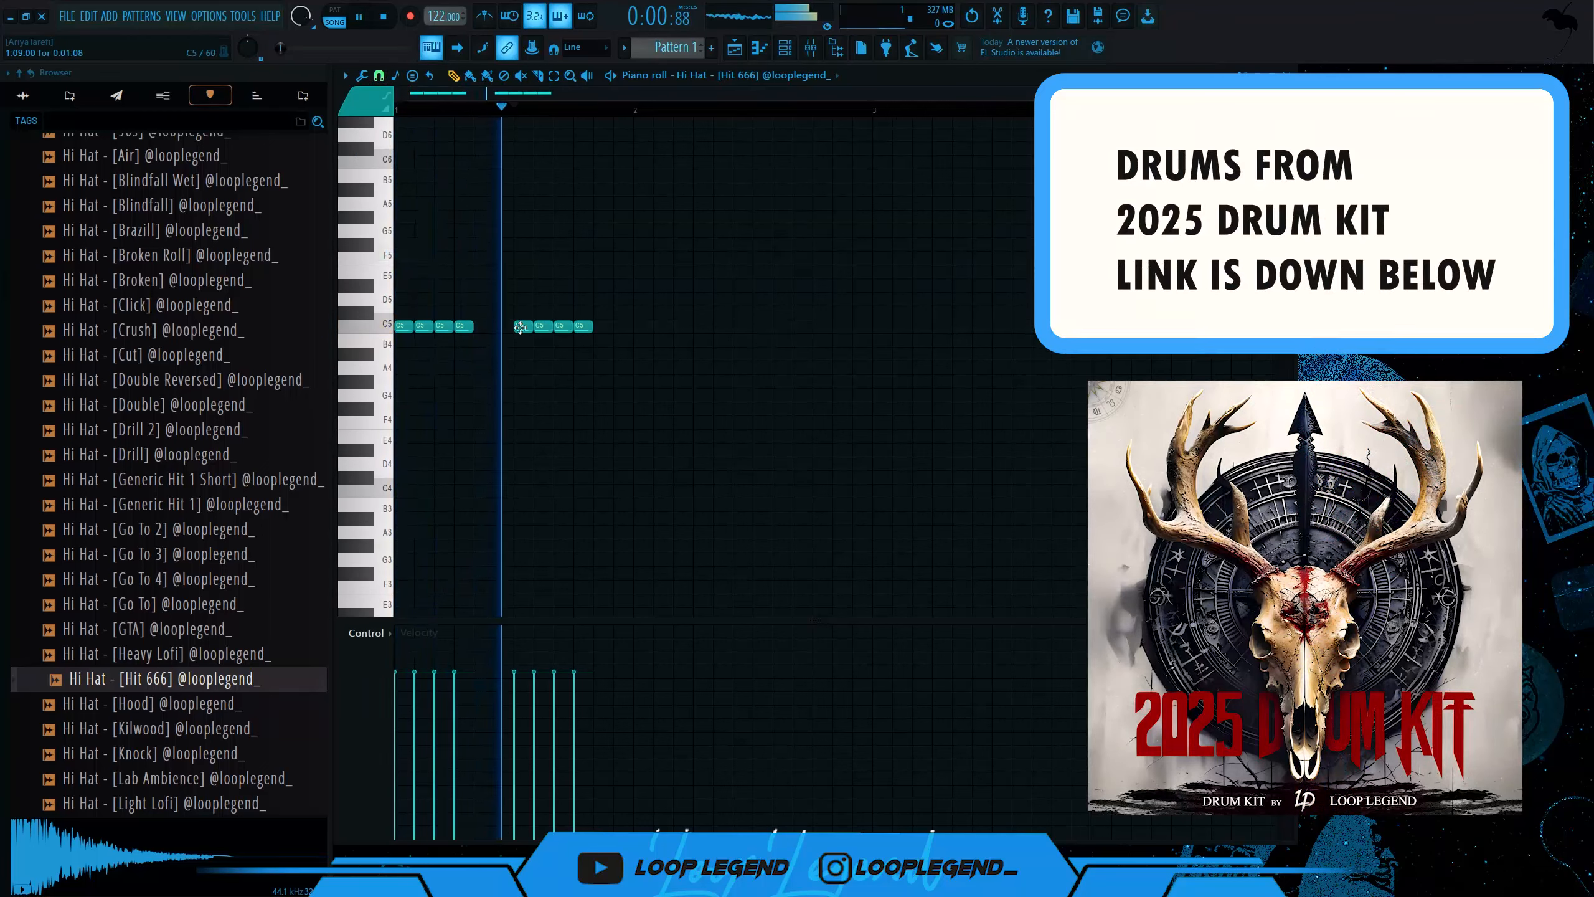
pyautogui.moveTo(525, 326); pyautogui.dragTo(606, 326)
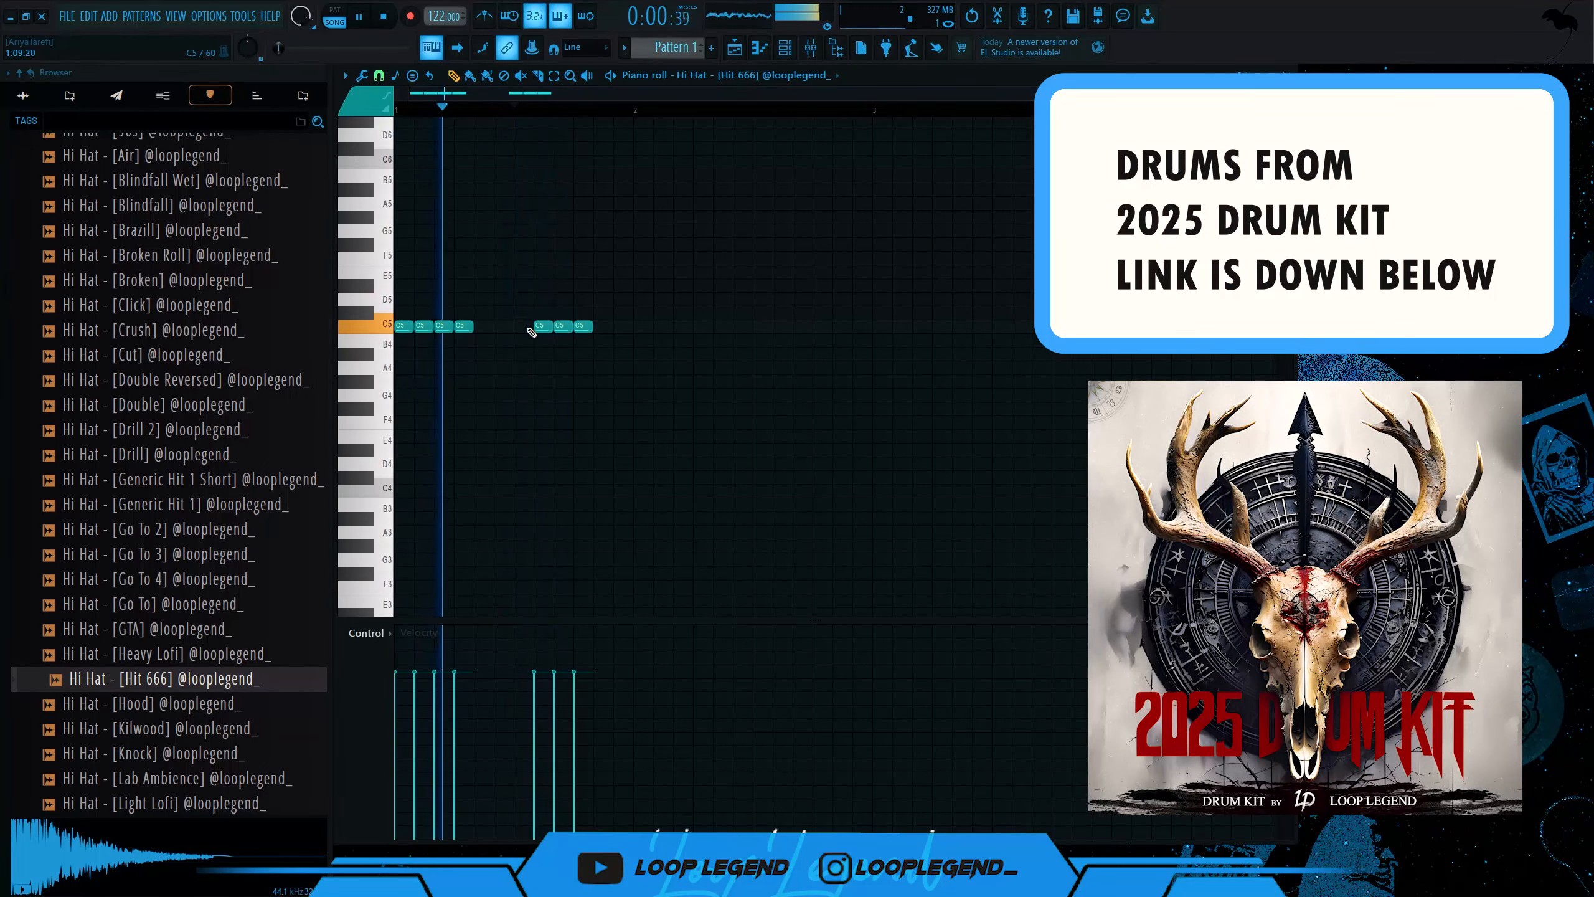
pyautogui.keyDown('ctrl'); pyautogui.click(618, 326); pyautogui.keyUp('ctrl')
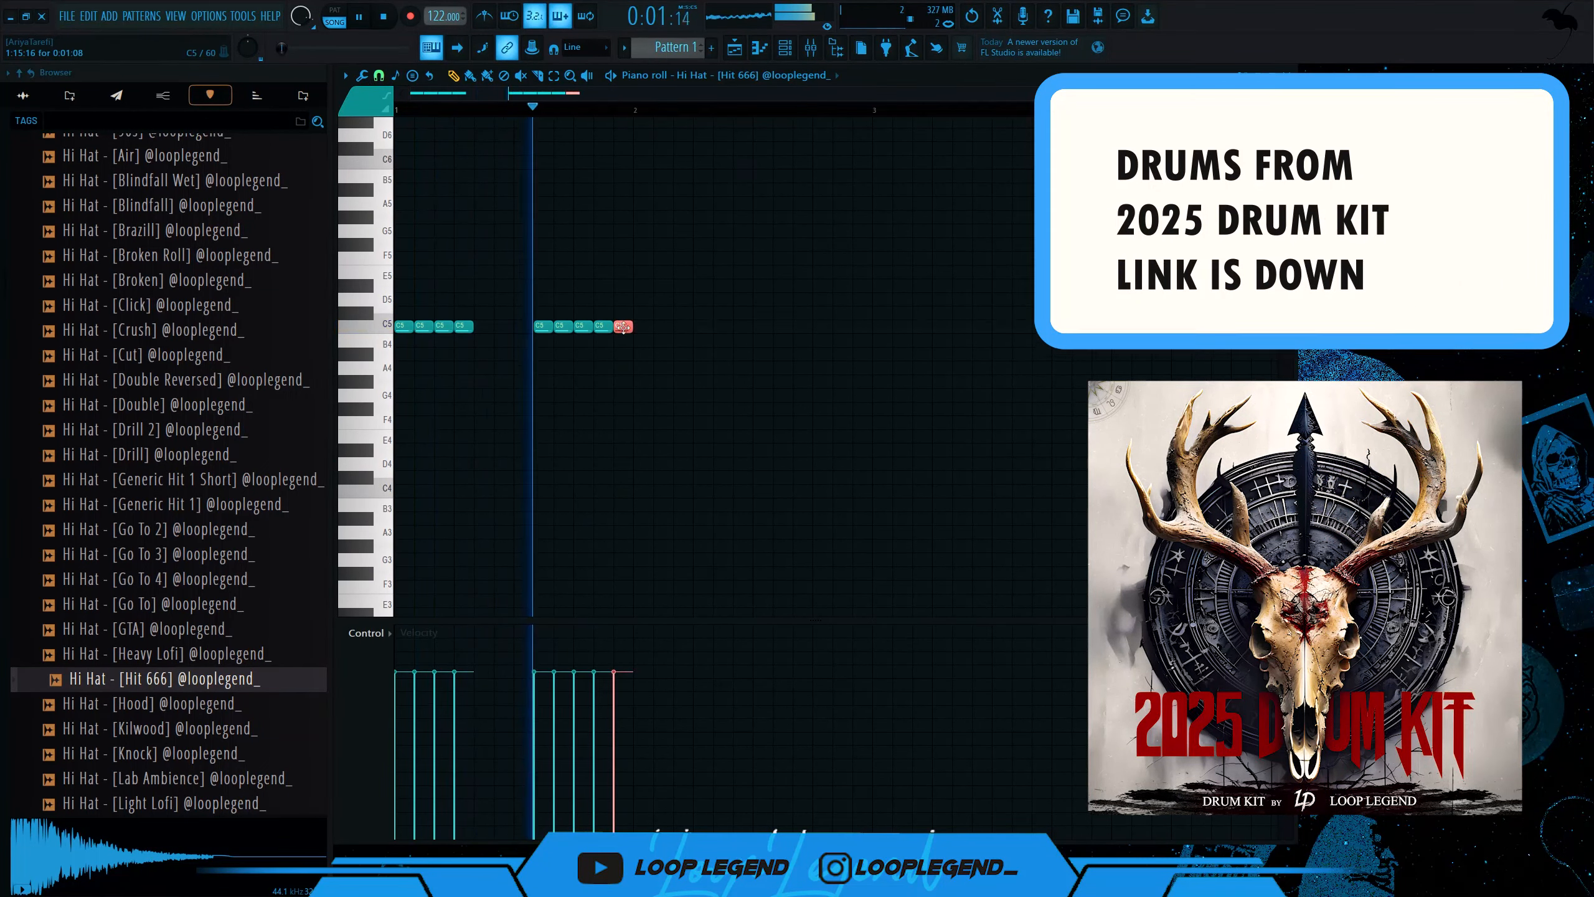
pyautogui.hotkey('shift', 'Down')
# - Duplicate the bar 1 hi-hats into bar 2, delete the copy's last two hits, and lower its new last hit to B4
pyautogui.hotkey('ctrl', 'a')
pyautogui.hotkey('ctrl', 'b')
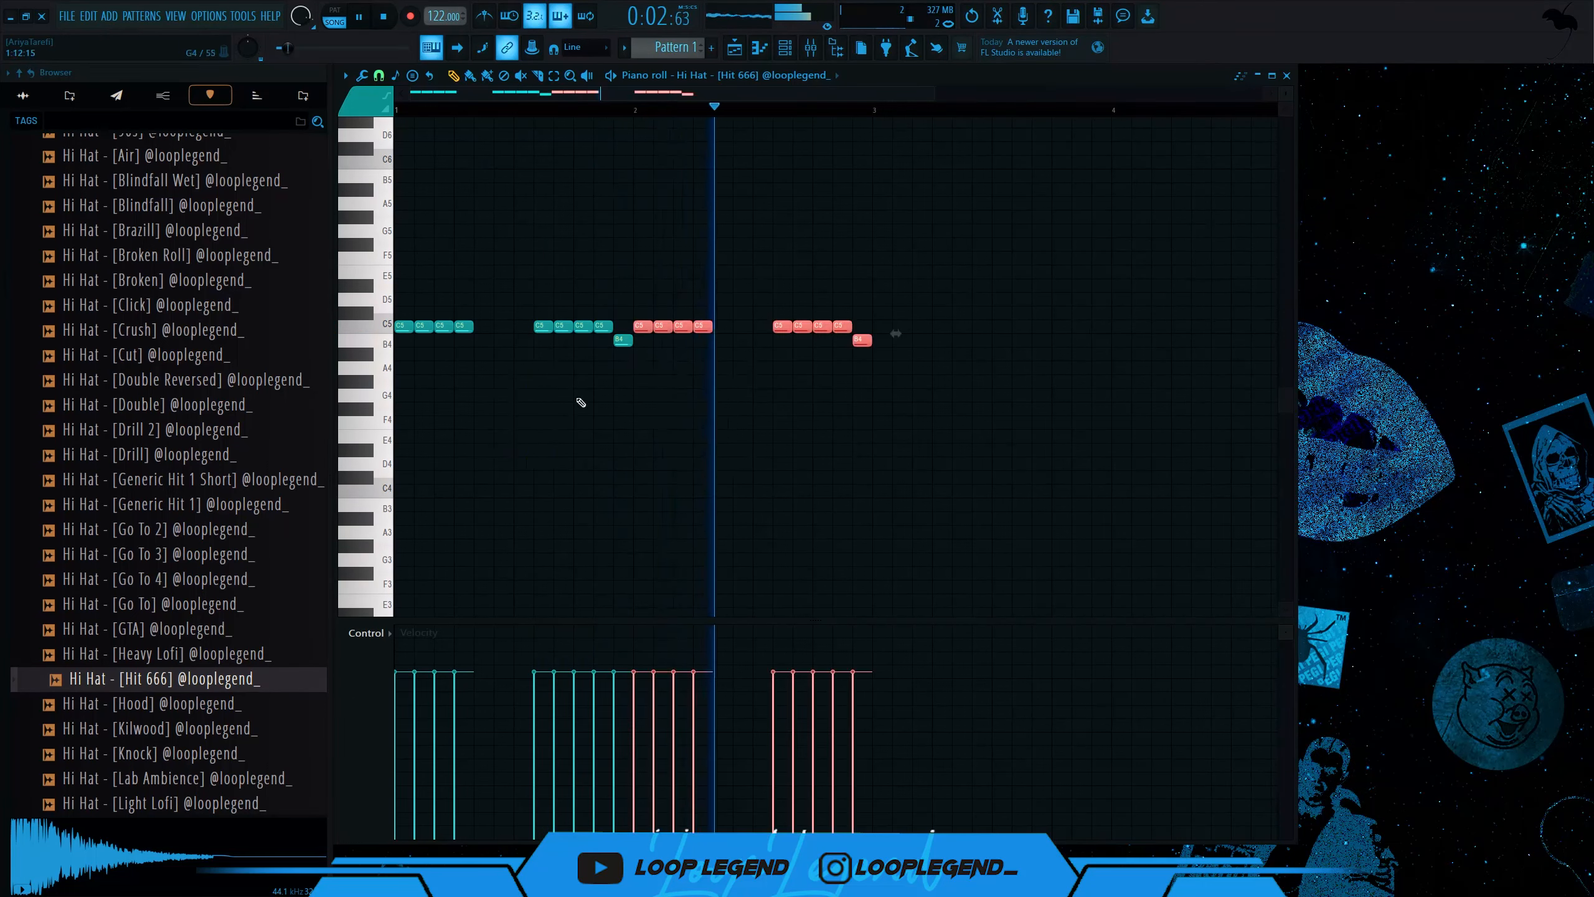
pyautogui.rightClick(840, 328)
pyautogui.rightClick(863, 342)
pyautogui.keyDown('ctrl'); pyautogui.click(838, 314); pyautogui.keyUp('ctrl')
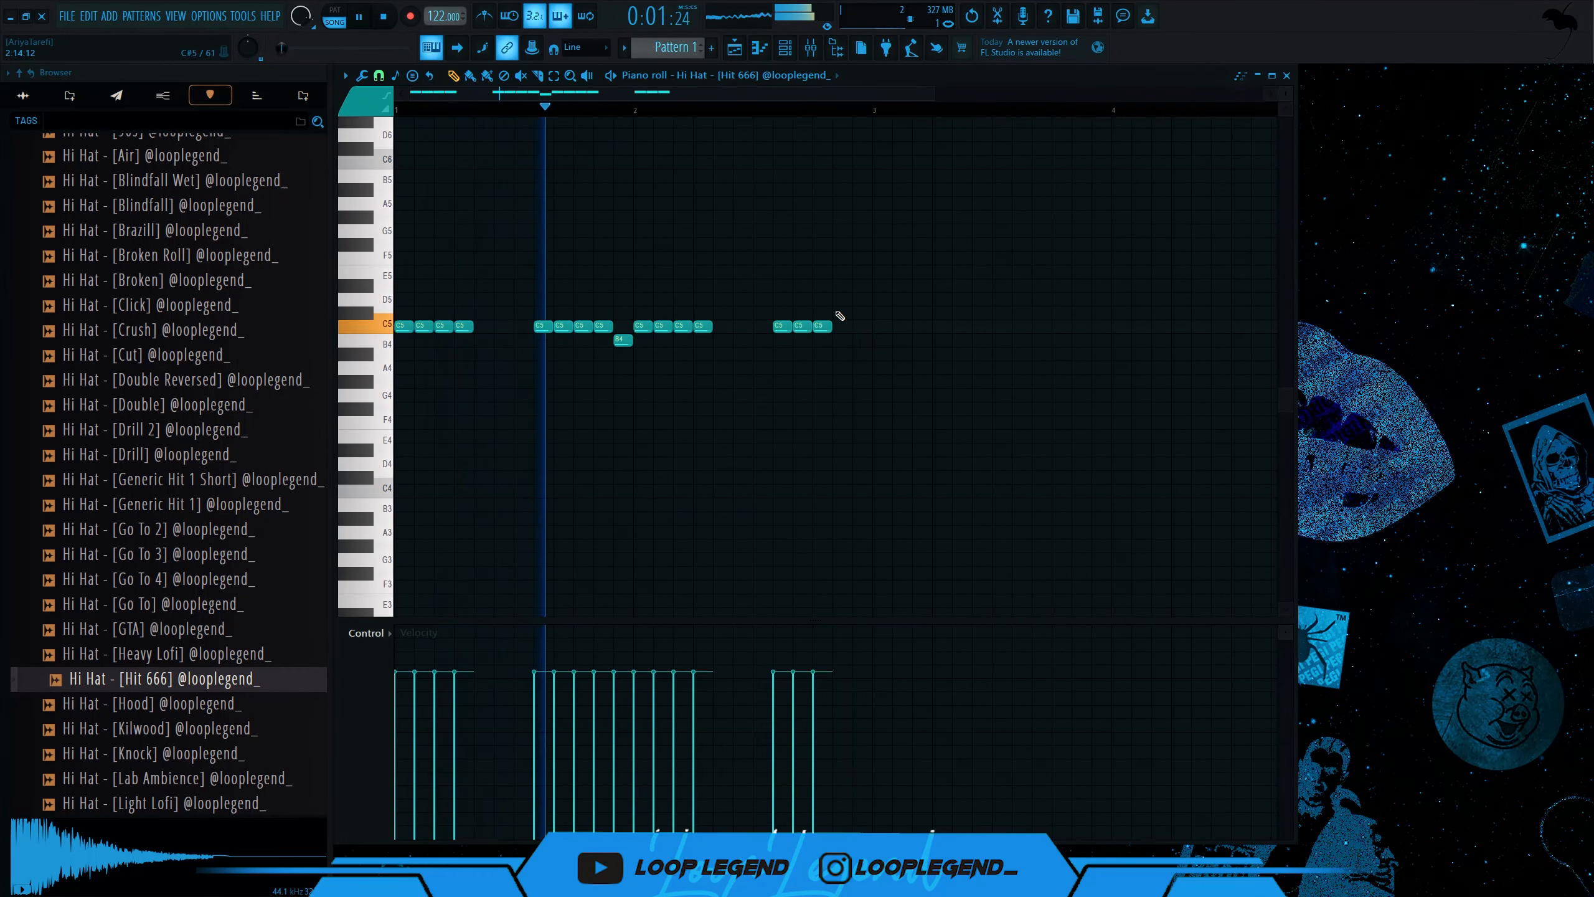
pyautogui.moveTo(840, 302); pyautogui.dragTo(812, 357)
pyautogui.hotkey('shift', 'Down')
pyautogui.keyDown('ctrl'); pyautogui.click(797, 341); pyautogui.keyUp('ctrl')
pyautogui.hotkey('shift', 'Up')
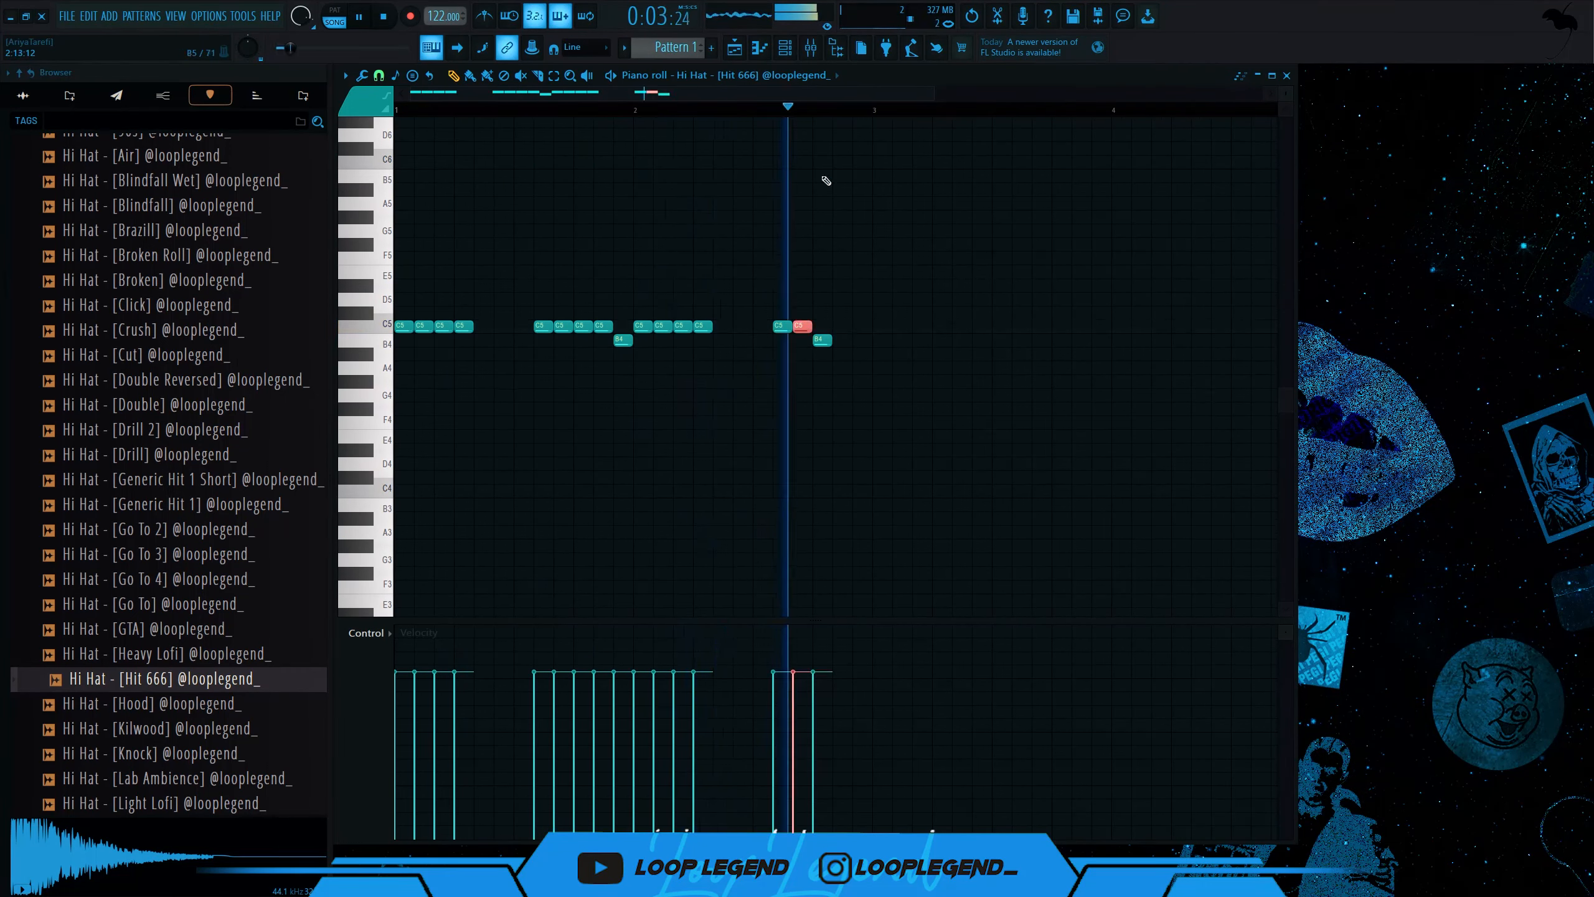
# - Duplicate the two-bar hi-hat pattern into bars 3 and 4 and clear the selection
pyautogui.hotkey('ctrl', 'a')
pyautogui.hotkey('ctrl', 'b')
pyautogui.scroll(-4, 770, 284)
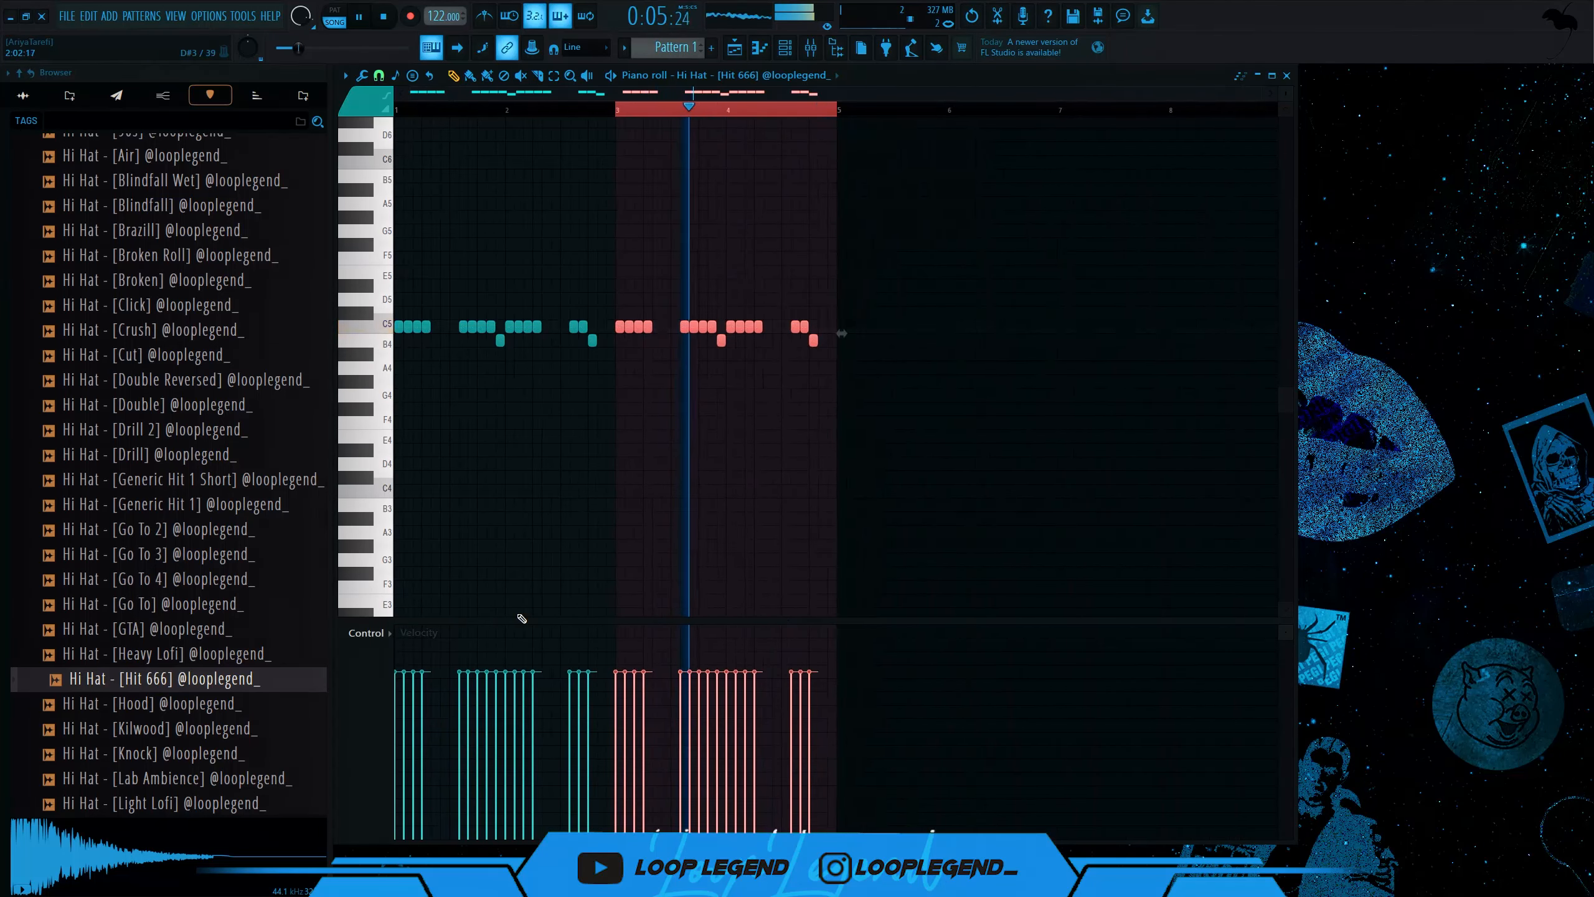
pyautogui.hotkey('ctrl', 'd')
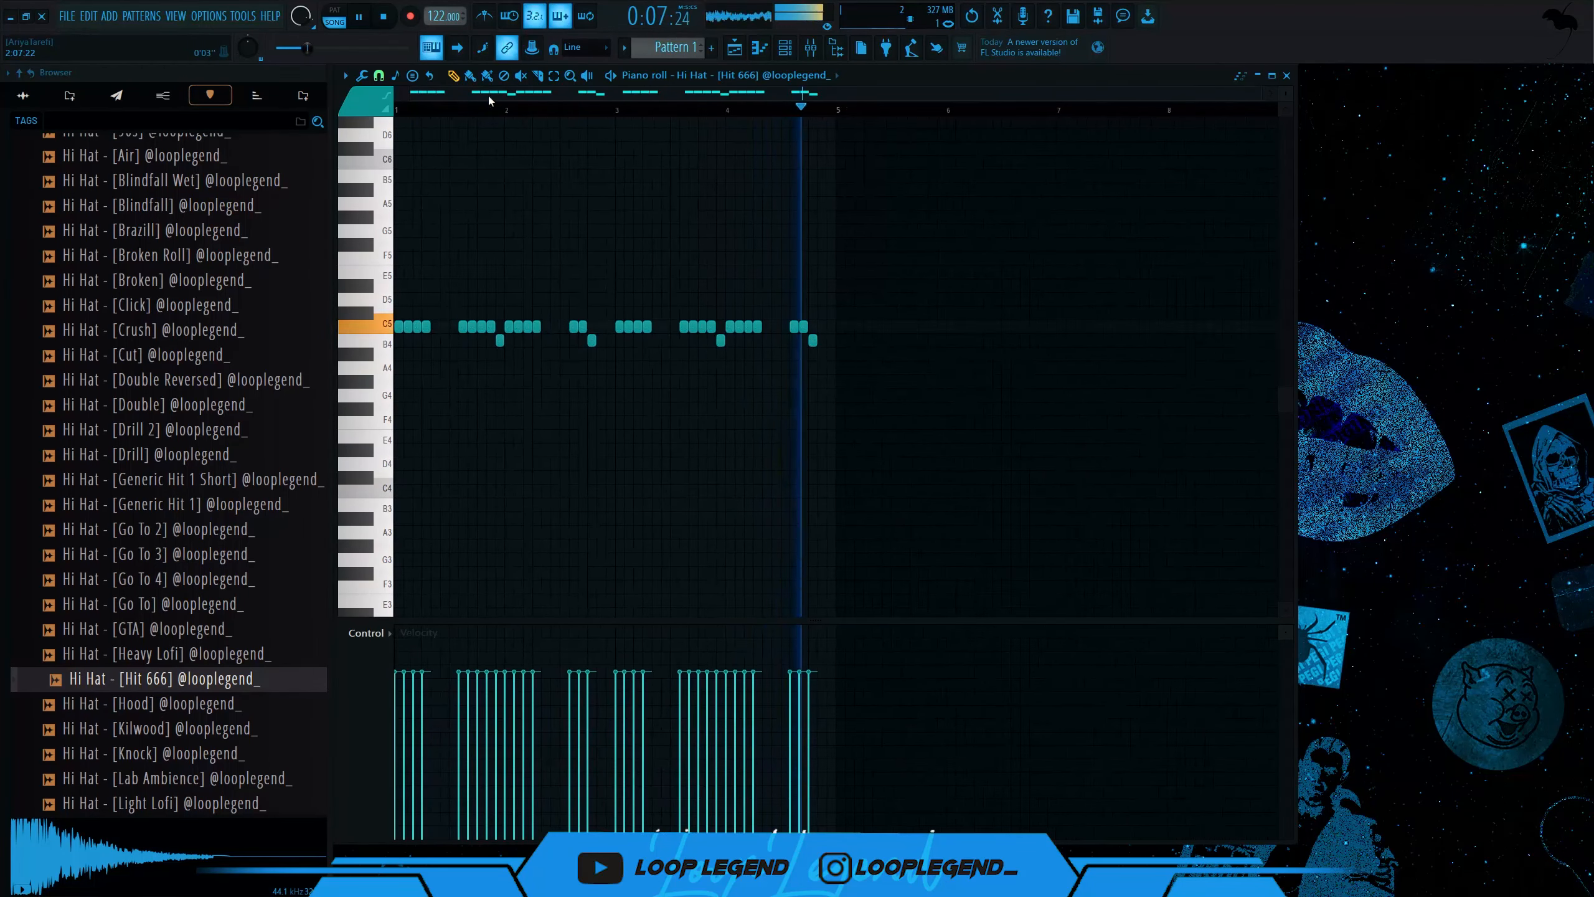
# - With 1/6-beat snap, split a C5 hit late in bar 3 and one late in bar 4 into two shorter hits
pyautogui.scroll(2, 441, 108)
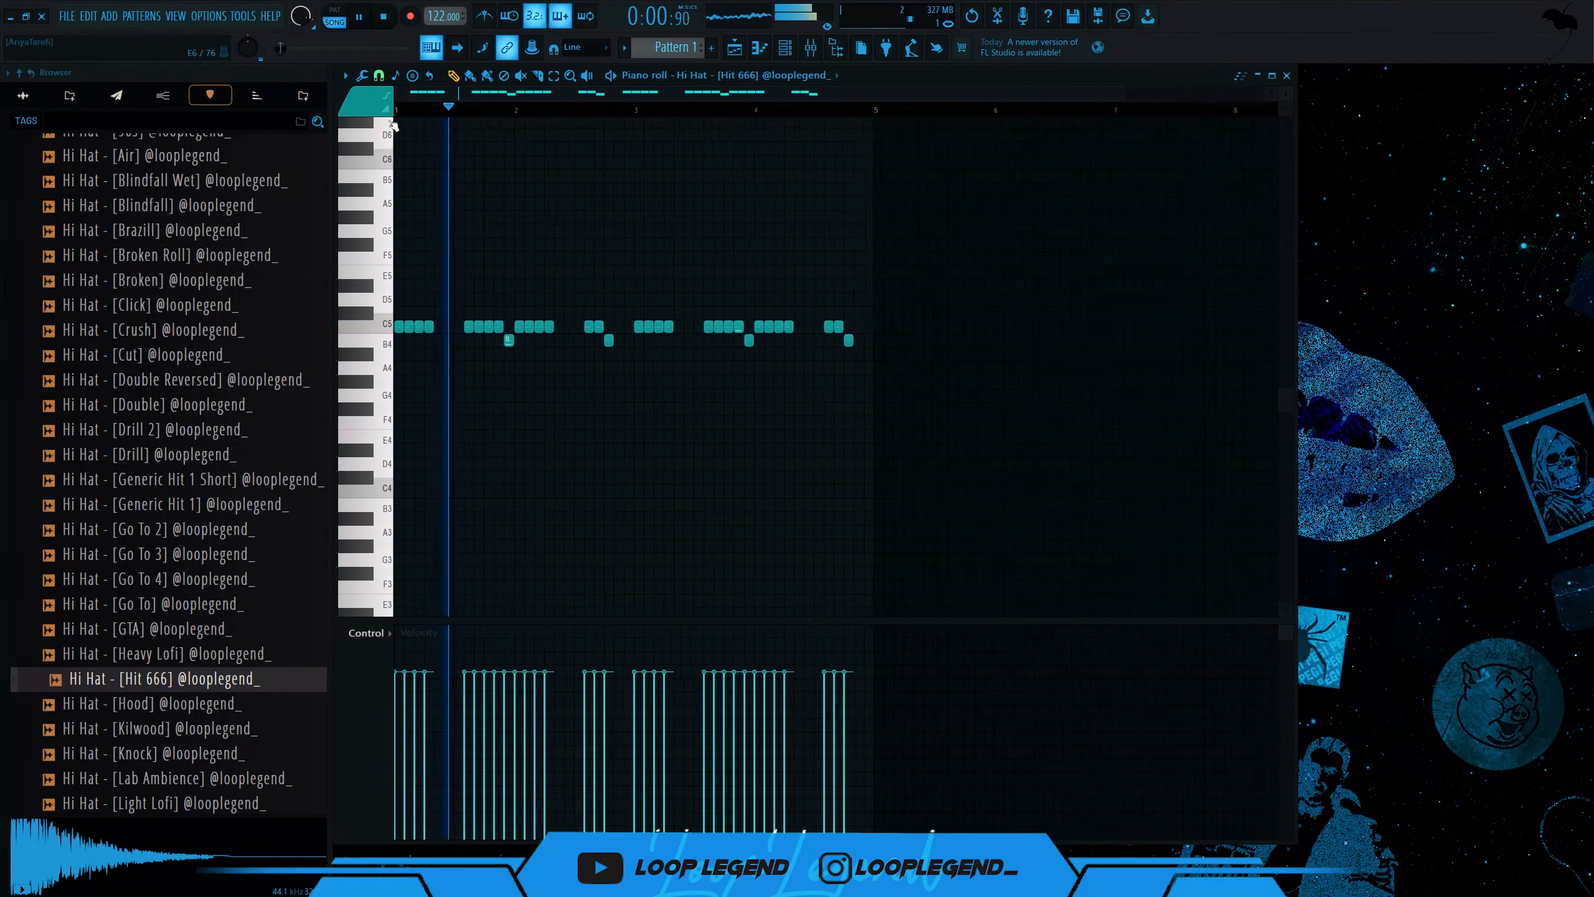
pyautogui.click(378, 75)
pyautogui.click(403, 227)
pyautogui.scroll(2, 597, 292)
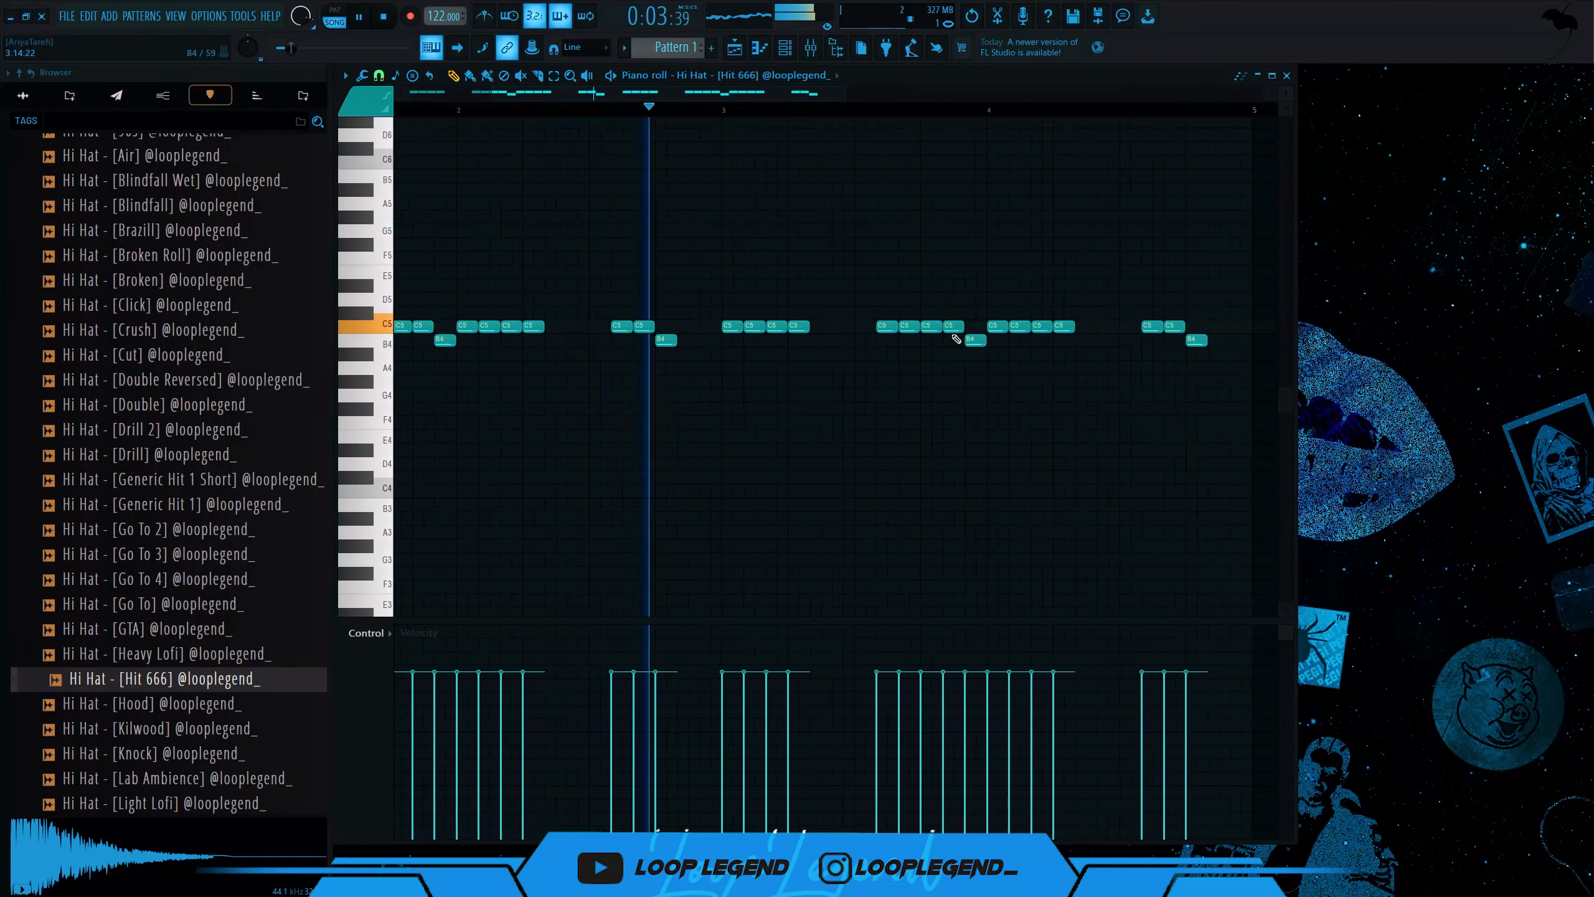
pyautogui.moveTo(924, 321); pyautogui.dragTo(934, 332)
pyautogui.moveTo(942, 327)
pyautogui.mouseDown()
pyautogui.moveTo(932, 366)
pyautogui.moveTo(924, 327)
pyautogui.mouseUp()
pyautogui.hotkey('ctrl', 'b')
pyautogui.scroll(-1, 975, 359)
pyautogui.scroll(-1, 975, 358)
pyautogui.scroll(2, 932, 361)
pyautogui.hotkey('ctrl', 'b')
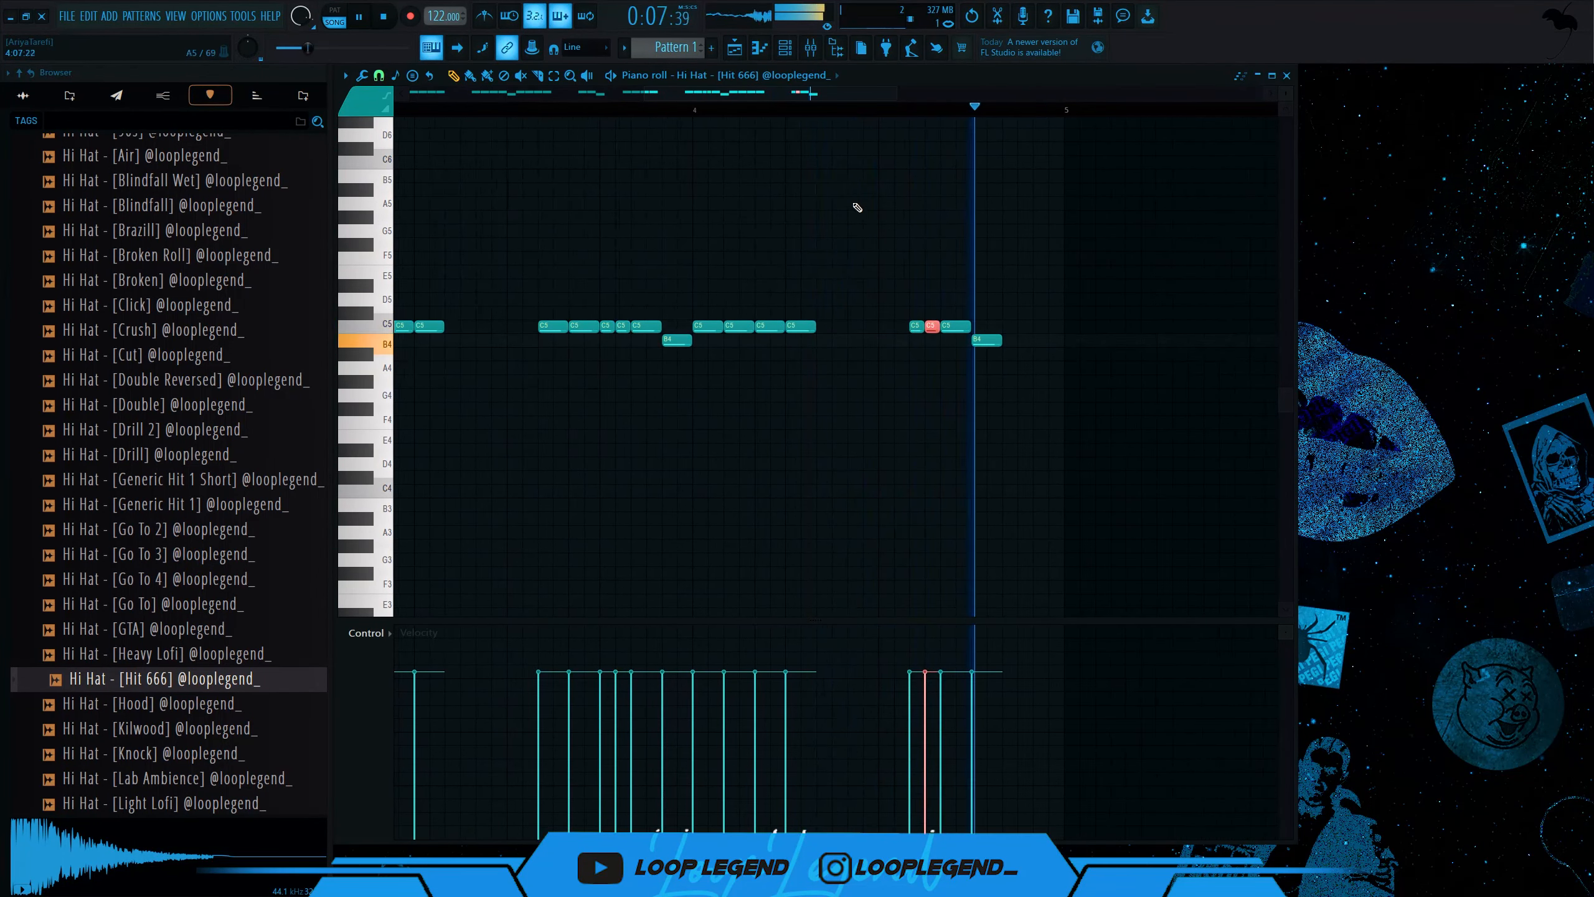
# - Undo the bar 4 duplicate, set snap to 1/3 step, and build a four-hit C5 roll there with rising velocities
pyautogui.press('space')
pyautogui.click(695, 113)
pyautogui.press('space')
pyautogui.hotkey('ctrl', 'z')
pyautogui.click(379, 76)
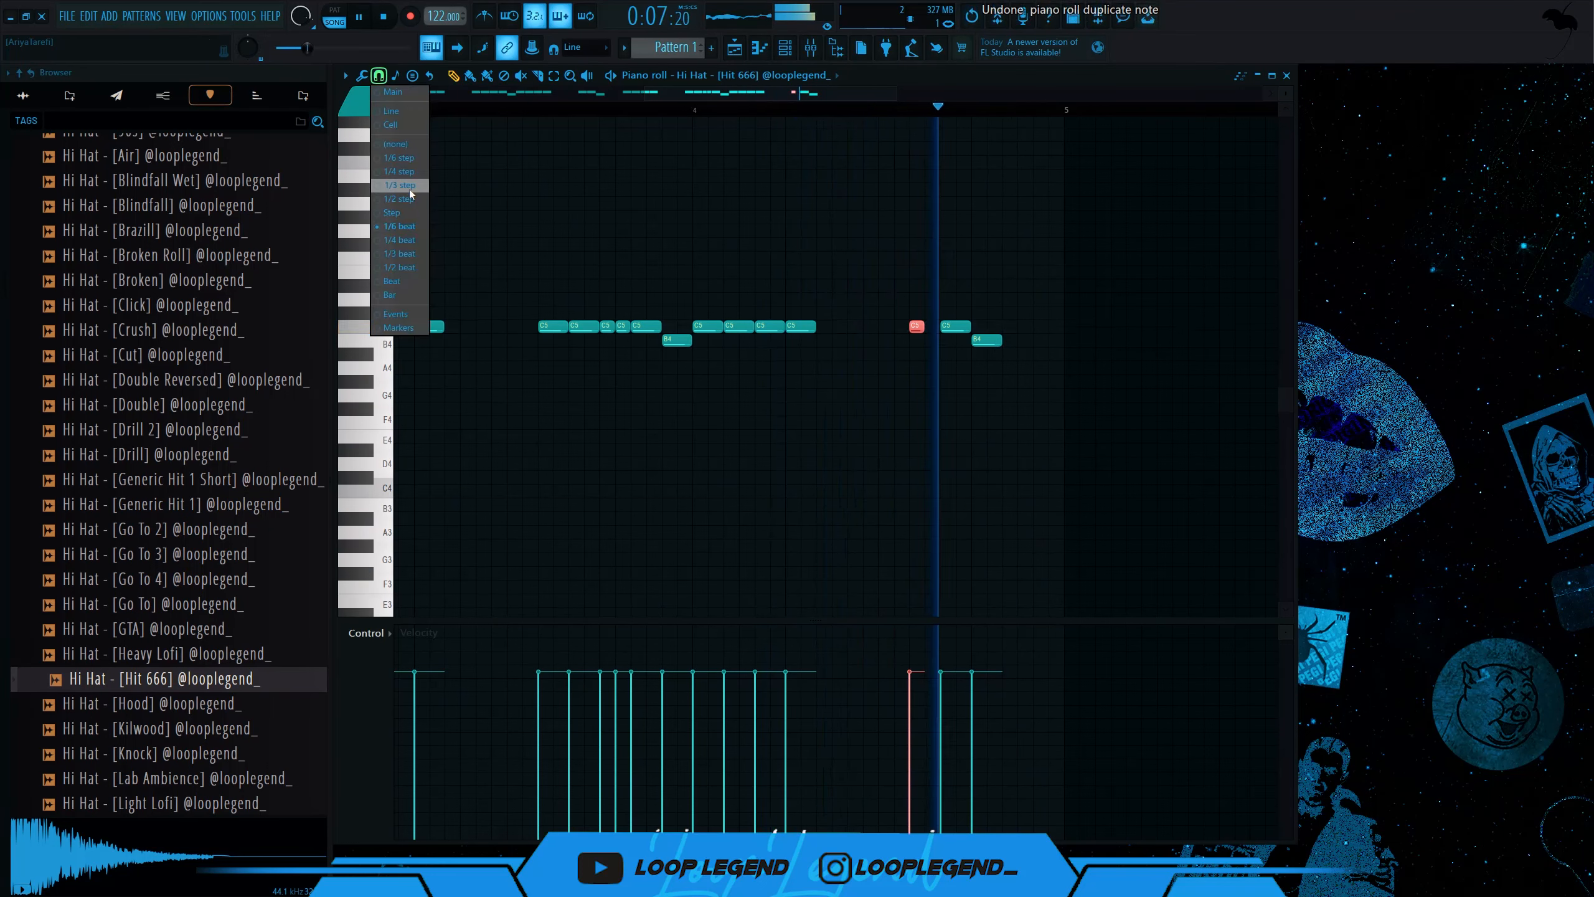
pyautogui.click(409, 189)
pyautogui.press('space')
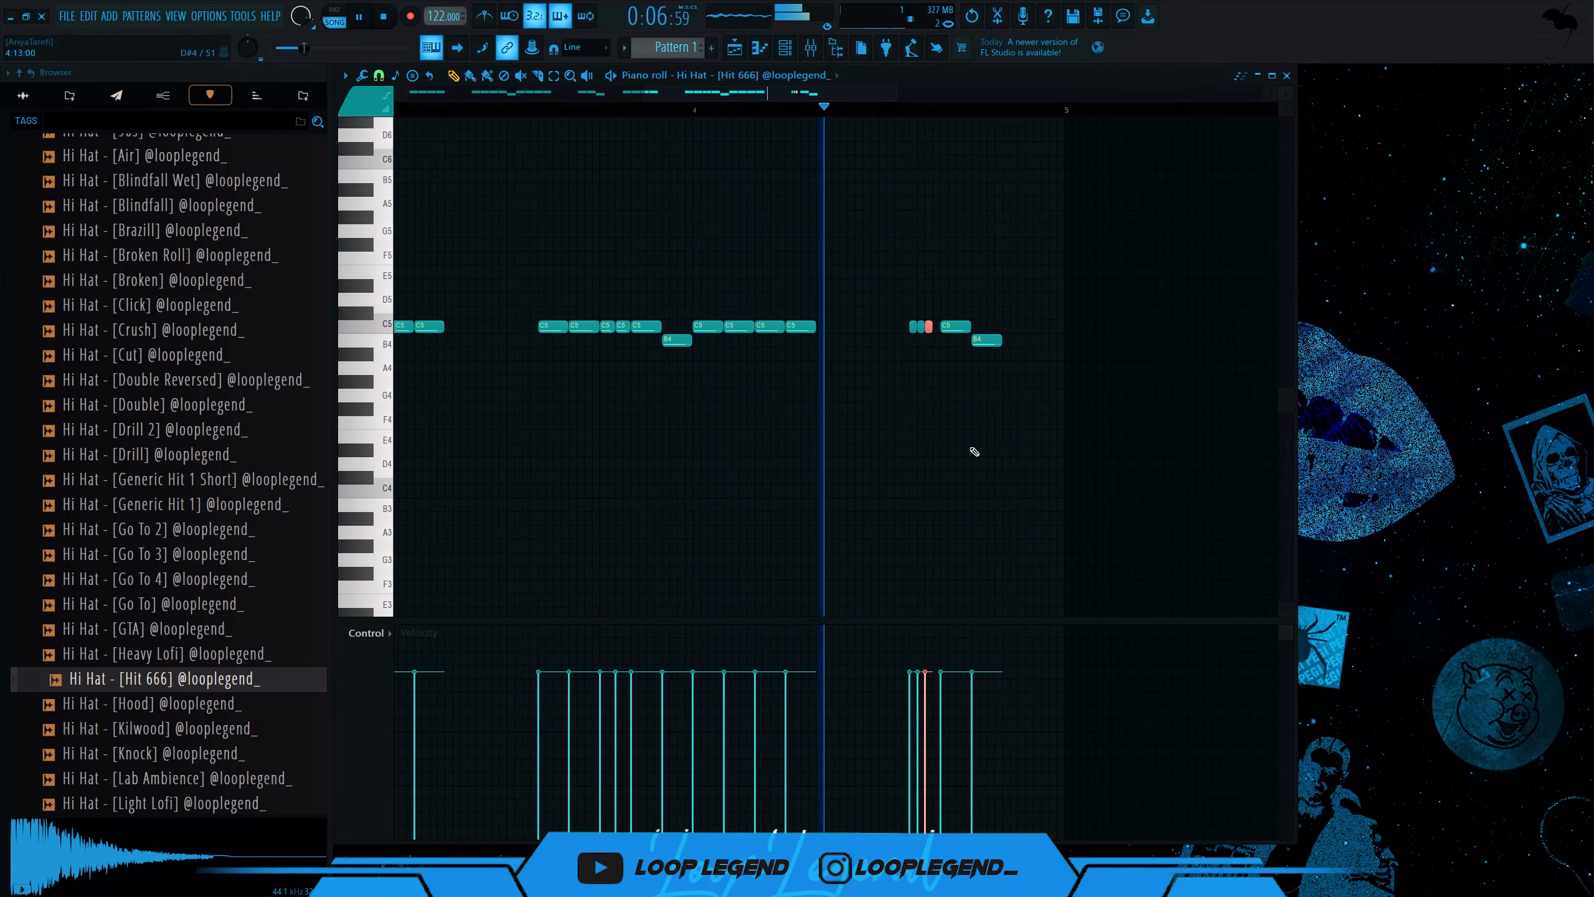
pyautogui.scroll(3, 971, 452)
pyautogui.press('space')
pyautogui.hotkey('ctrl', 'z')
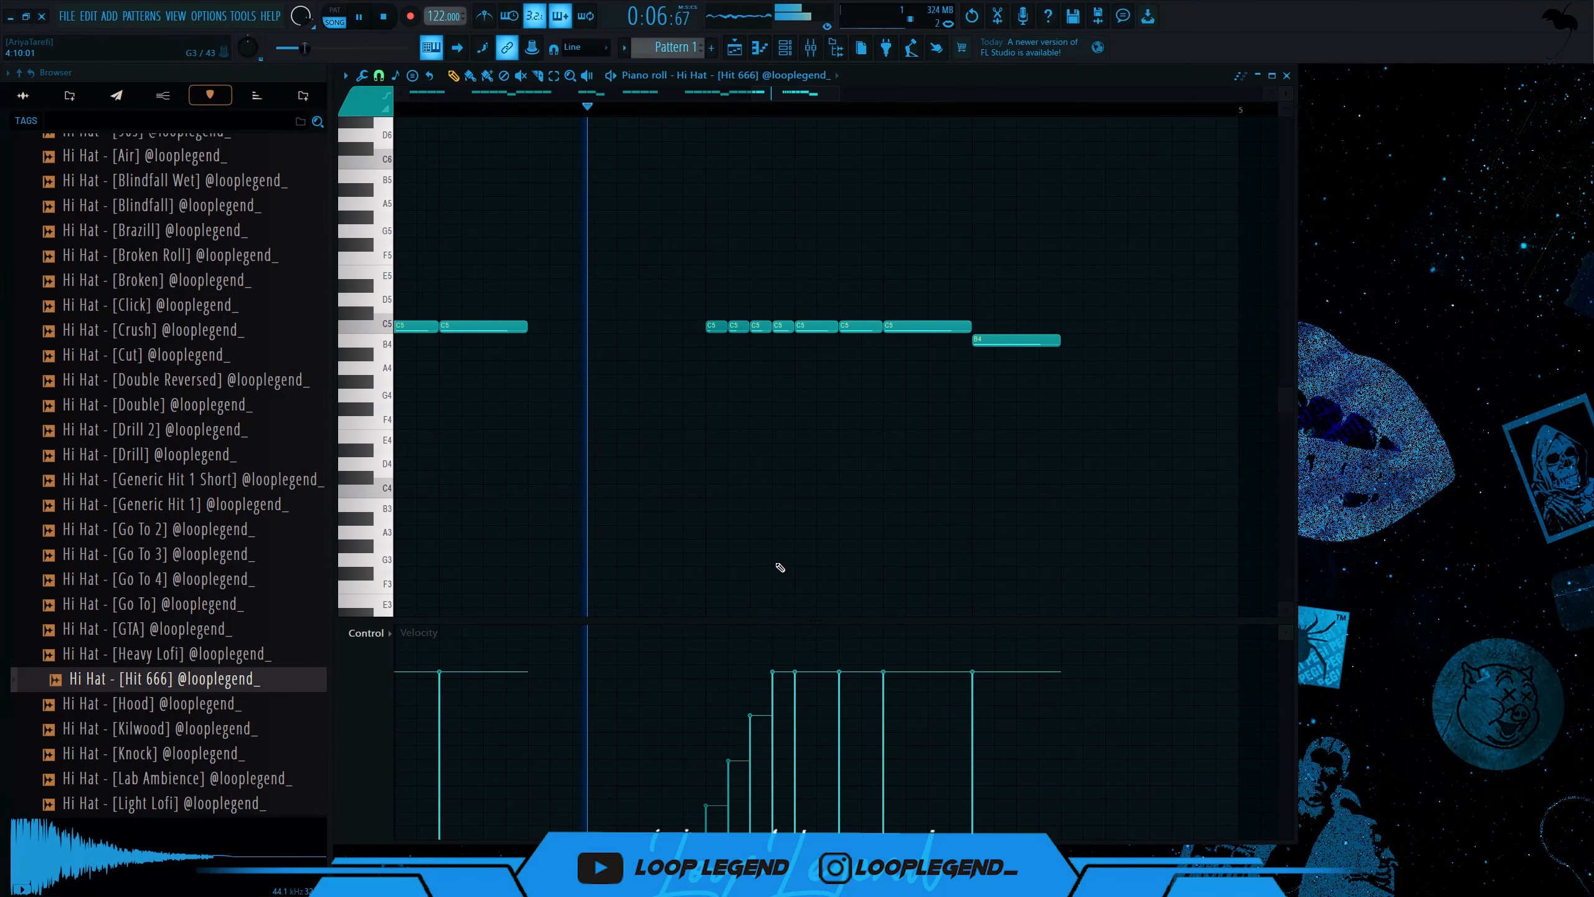
# - Delete the second 1/6-beat C5 hit after the bar 4 roll and move the final B4 hit towards the bar's end
pyautogui.scroll(-2, 789, 550)
pyautogui.press('space')
pyautogui.scroll(2, 797, 490)
pyautogui.rightClick(820, 307)
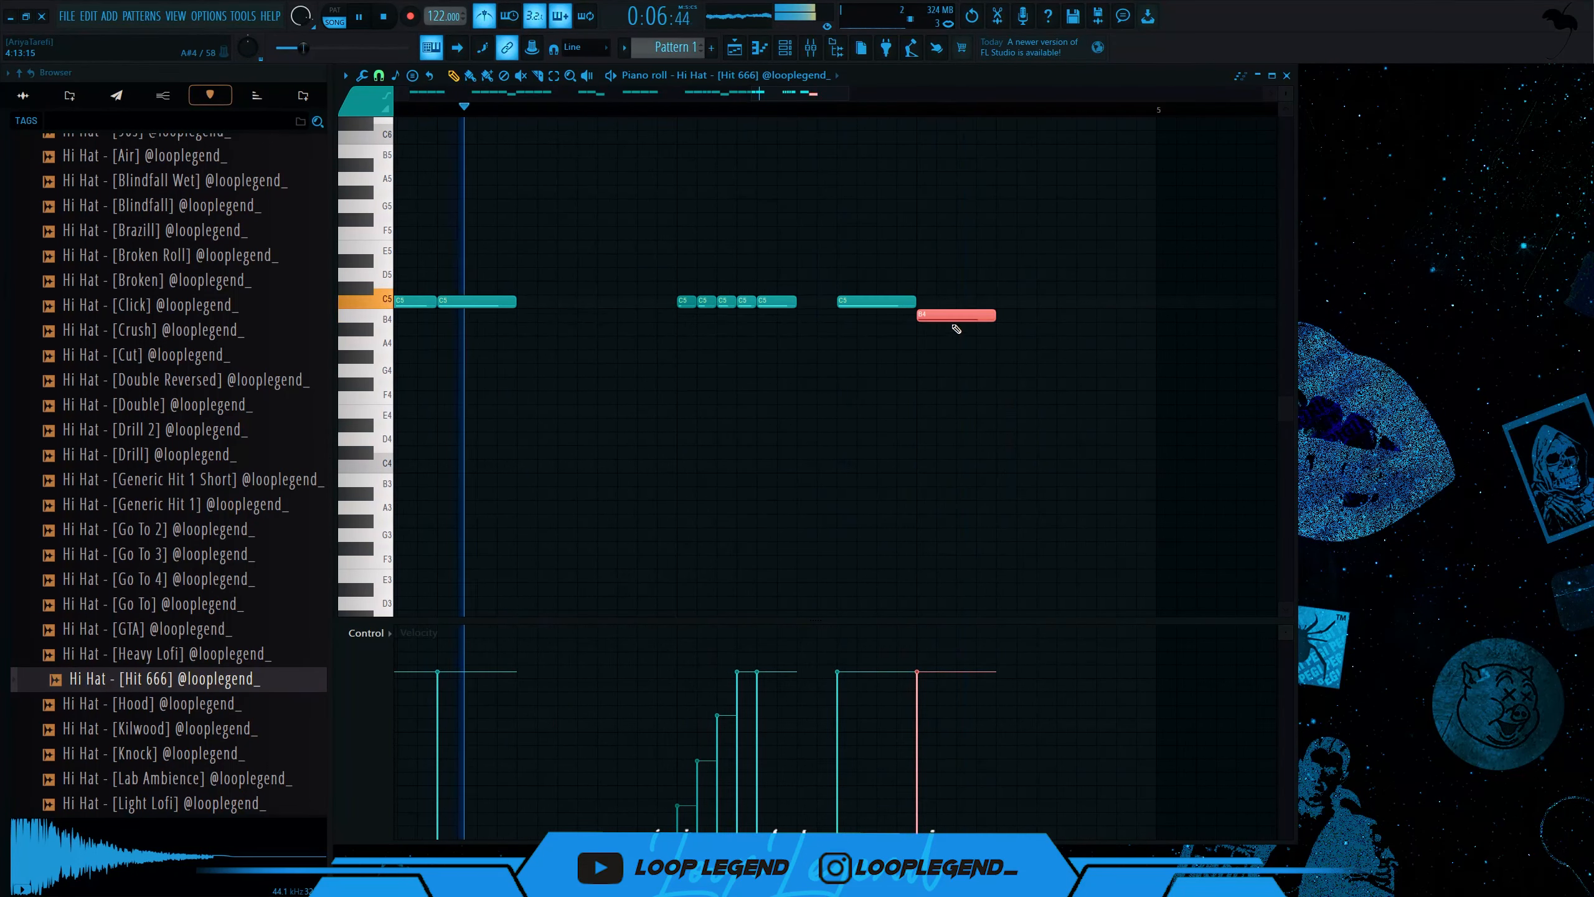
pyautogui.moveTo(955, 316); pyautogui.dragTo(1115, 317)
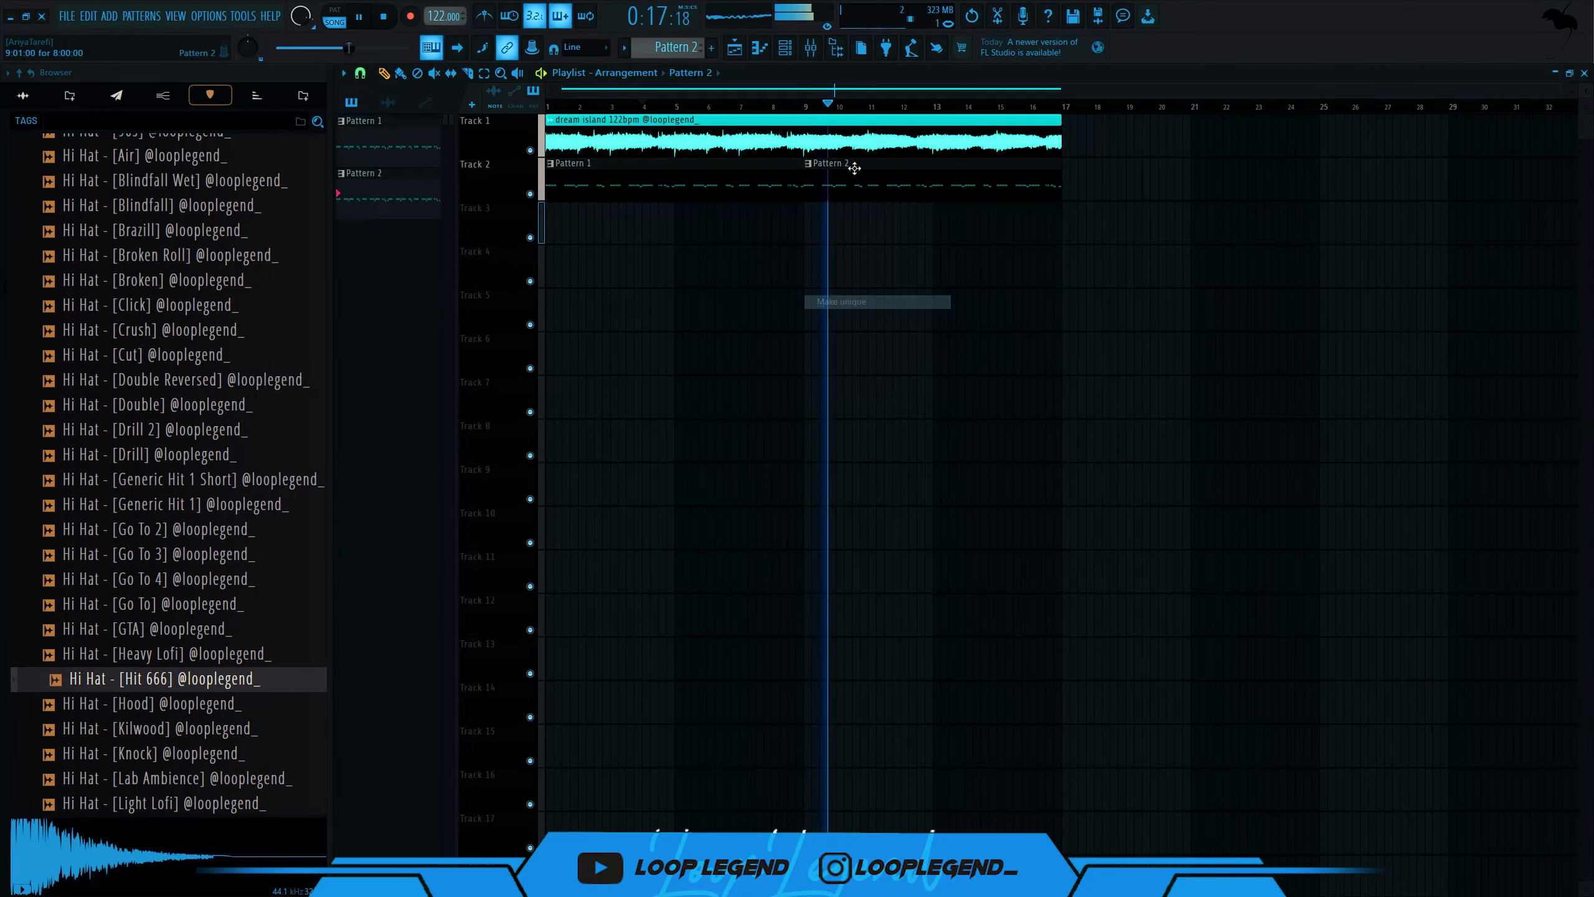
# - Cut the existing Hit 666 notes from Pattern 2 and sequence a new, sparser run of hi-hat steps over two bars
pyautogui.click(800, 106)
pyautogui.press('space')
pyautogui.press('F5')
pyautogui.click(785, 48)
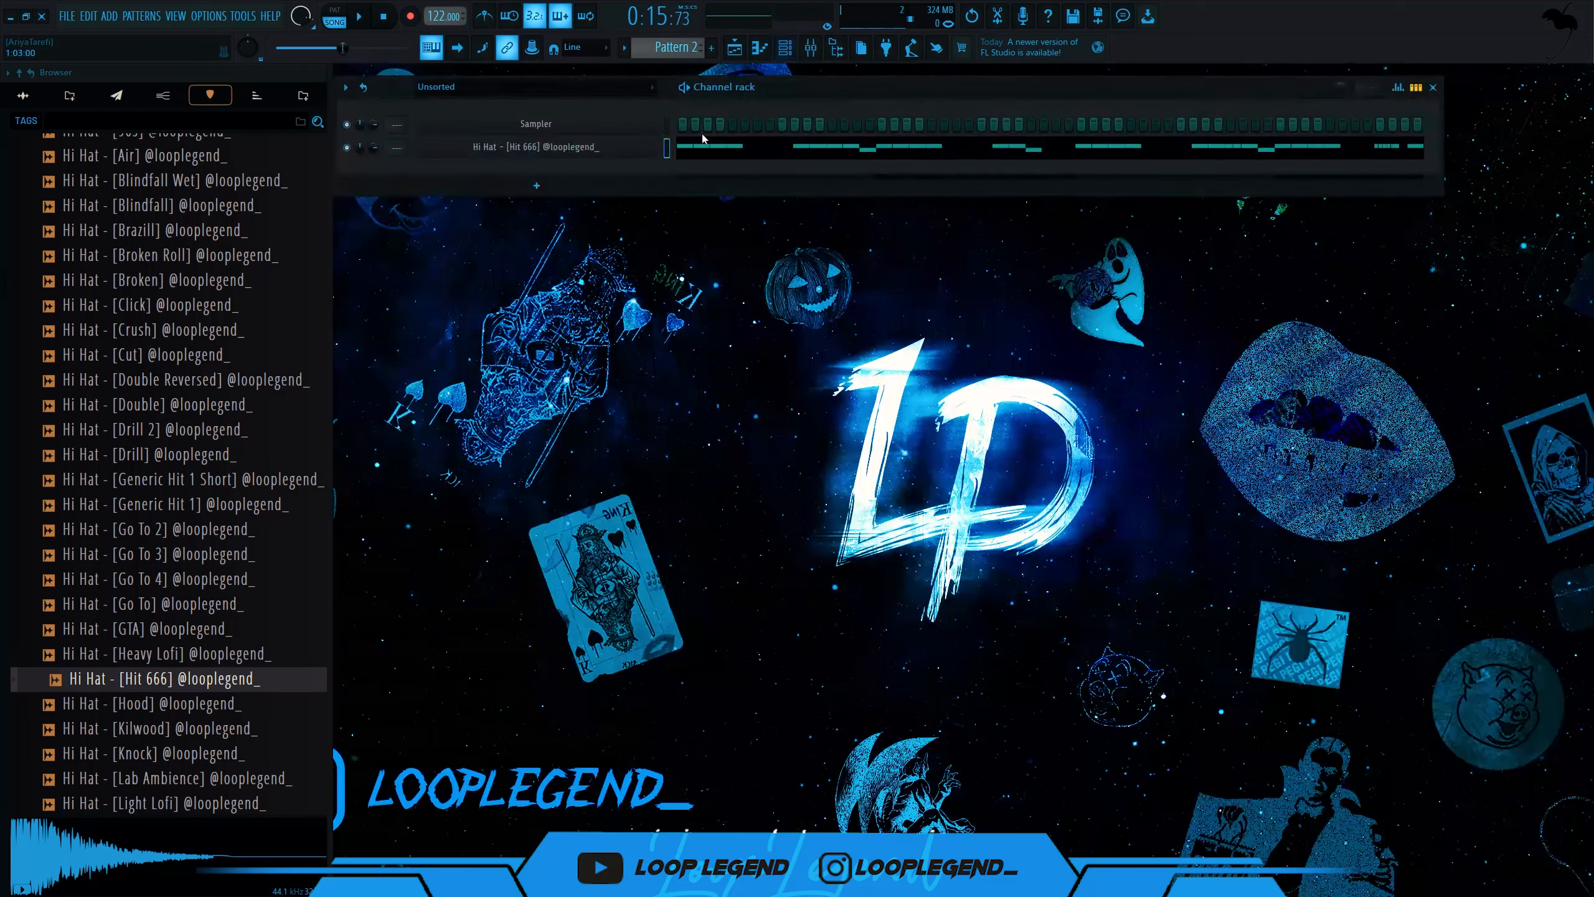
pyautogui.hotkey('ctrl', 'x')
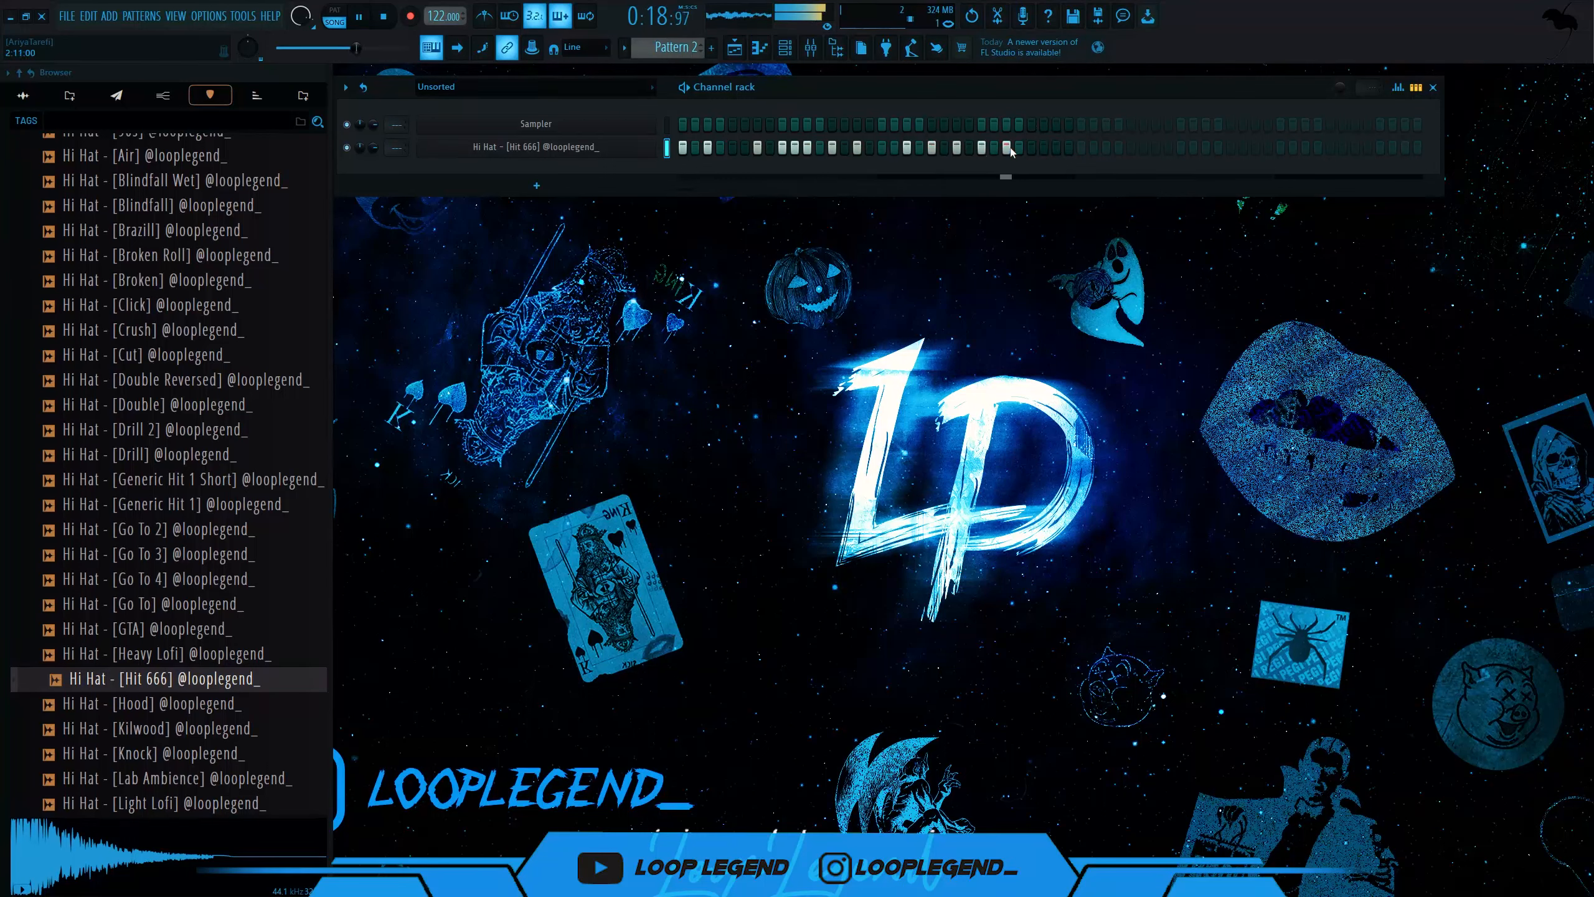
# - Lower the last group of hi-hat hits in bar 2 of Pattern 2 by two semitones to A#4
pyautogui.press('F7')
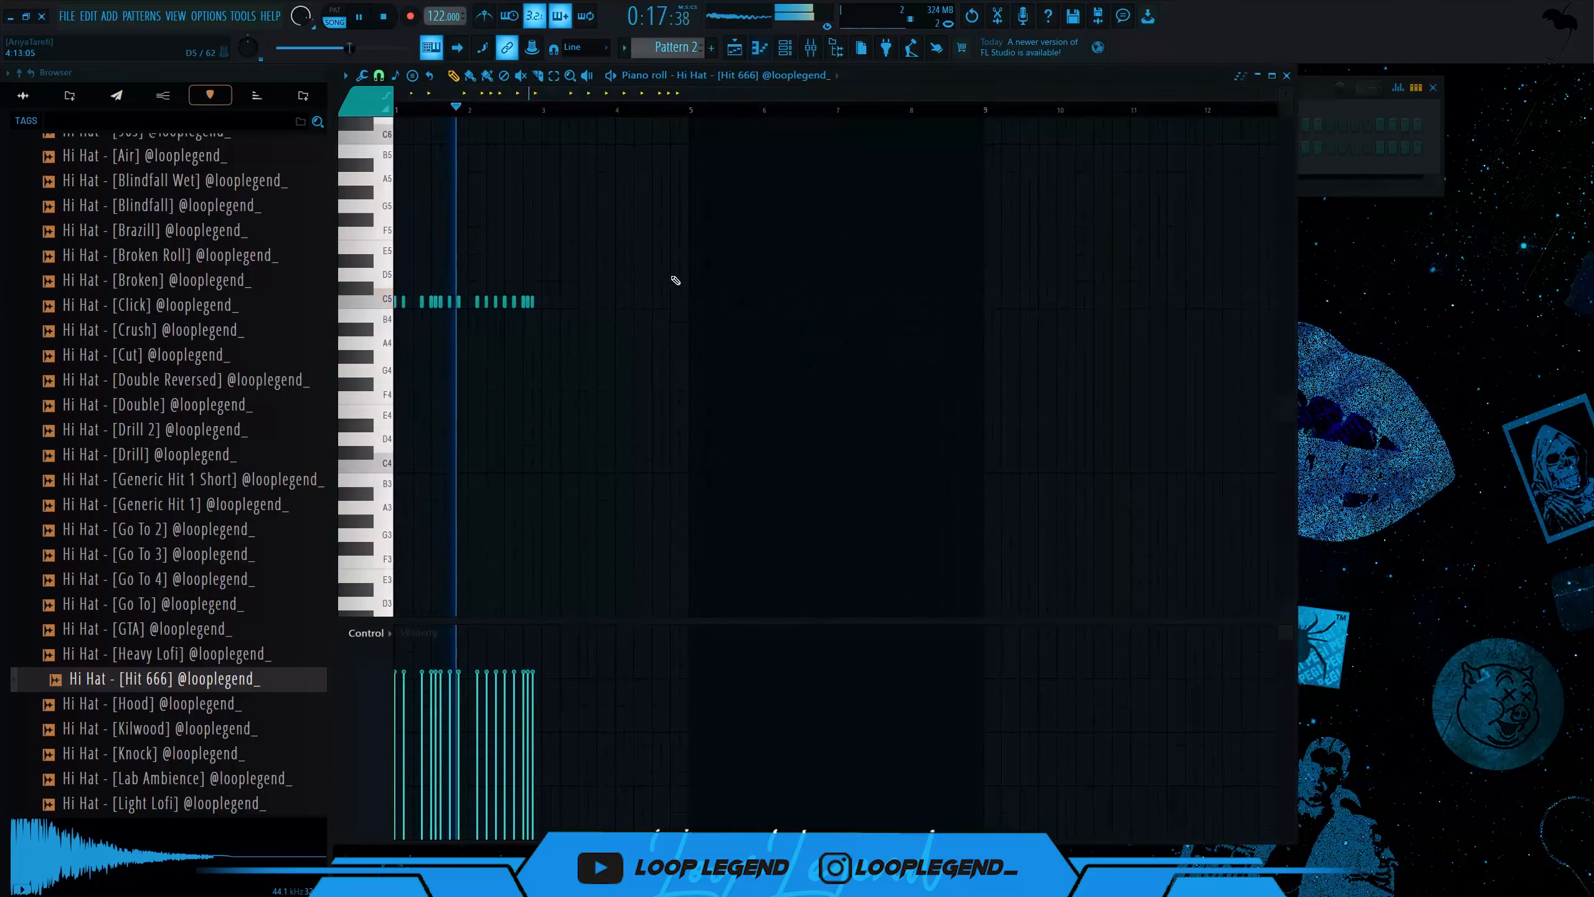
pyautogui.moveTo(653, 270); pyautogui.dragTo(522, 347)
pyautogui.hotkey('shift', 'Down')
pyautogui.hotkey('shift', 'Down')
# - With 1/2-step snap, delete all but the first A#4 hit in bar 2 and duplicate it into a four-hit roll
pyautogui.click(379, 76)
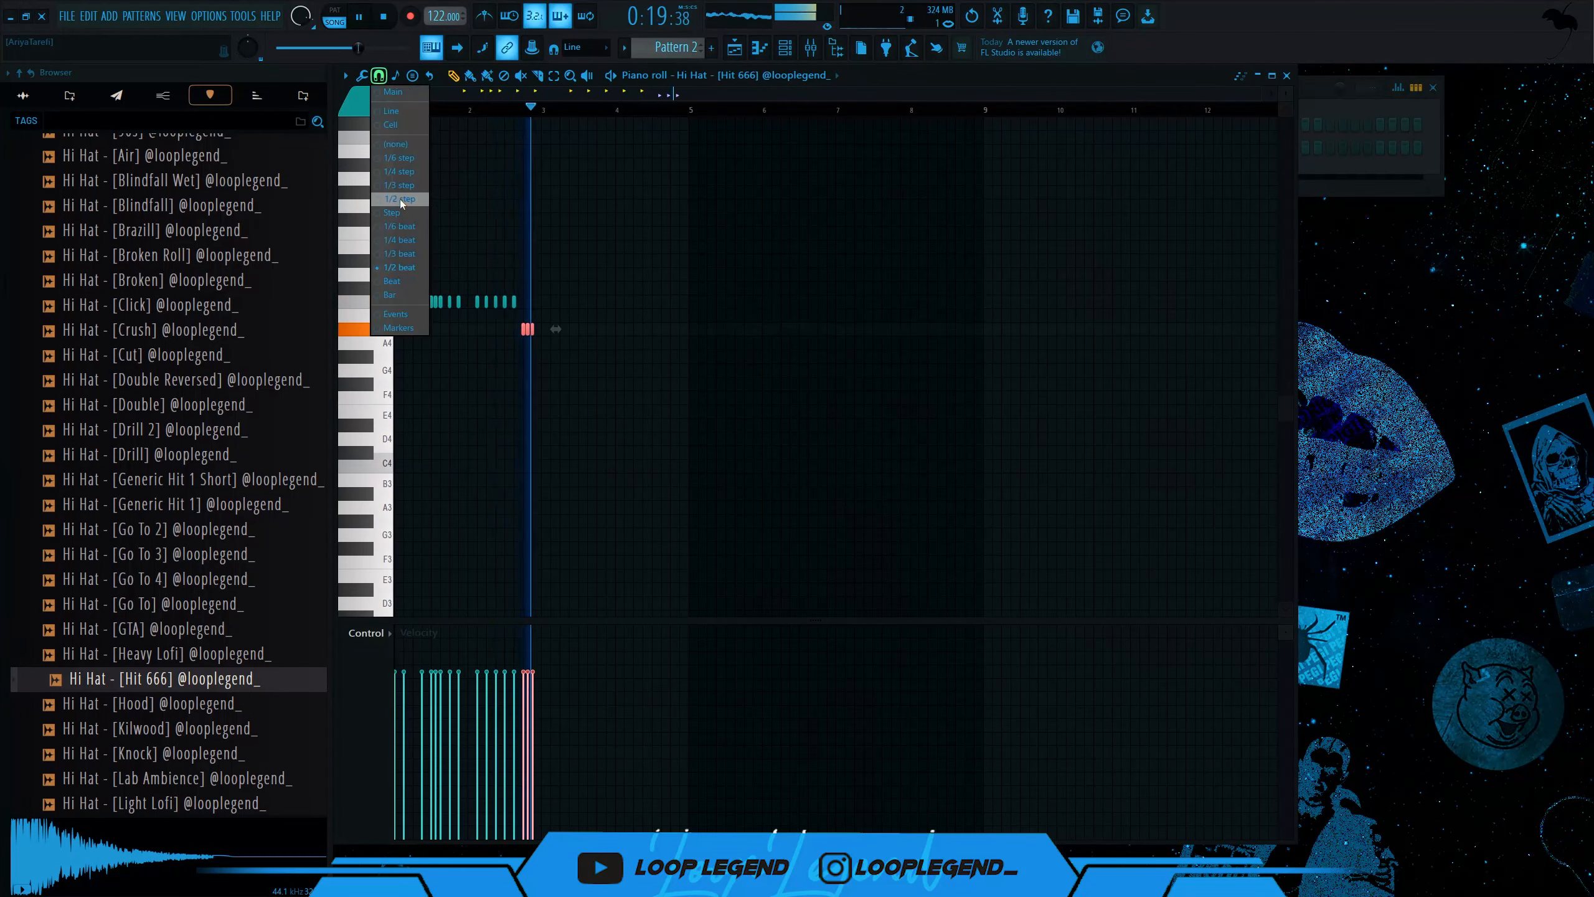
pyautogui.click(401, 200)
pyautogui.scroll(2, 472, 233)
pyautogui.scroll(5, 484, 234)
pyautogui.rightClick(965, 332)
pyautogui.rightClick(1003, 333)
pyautogui.moveTo(1007, 323); pyautogui.dragTo(887, 362)
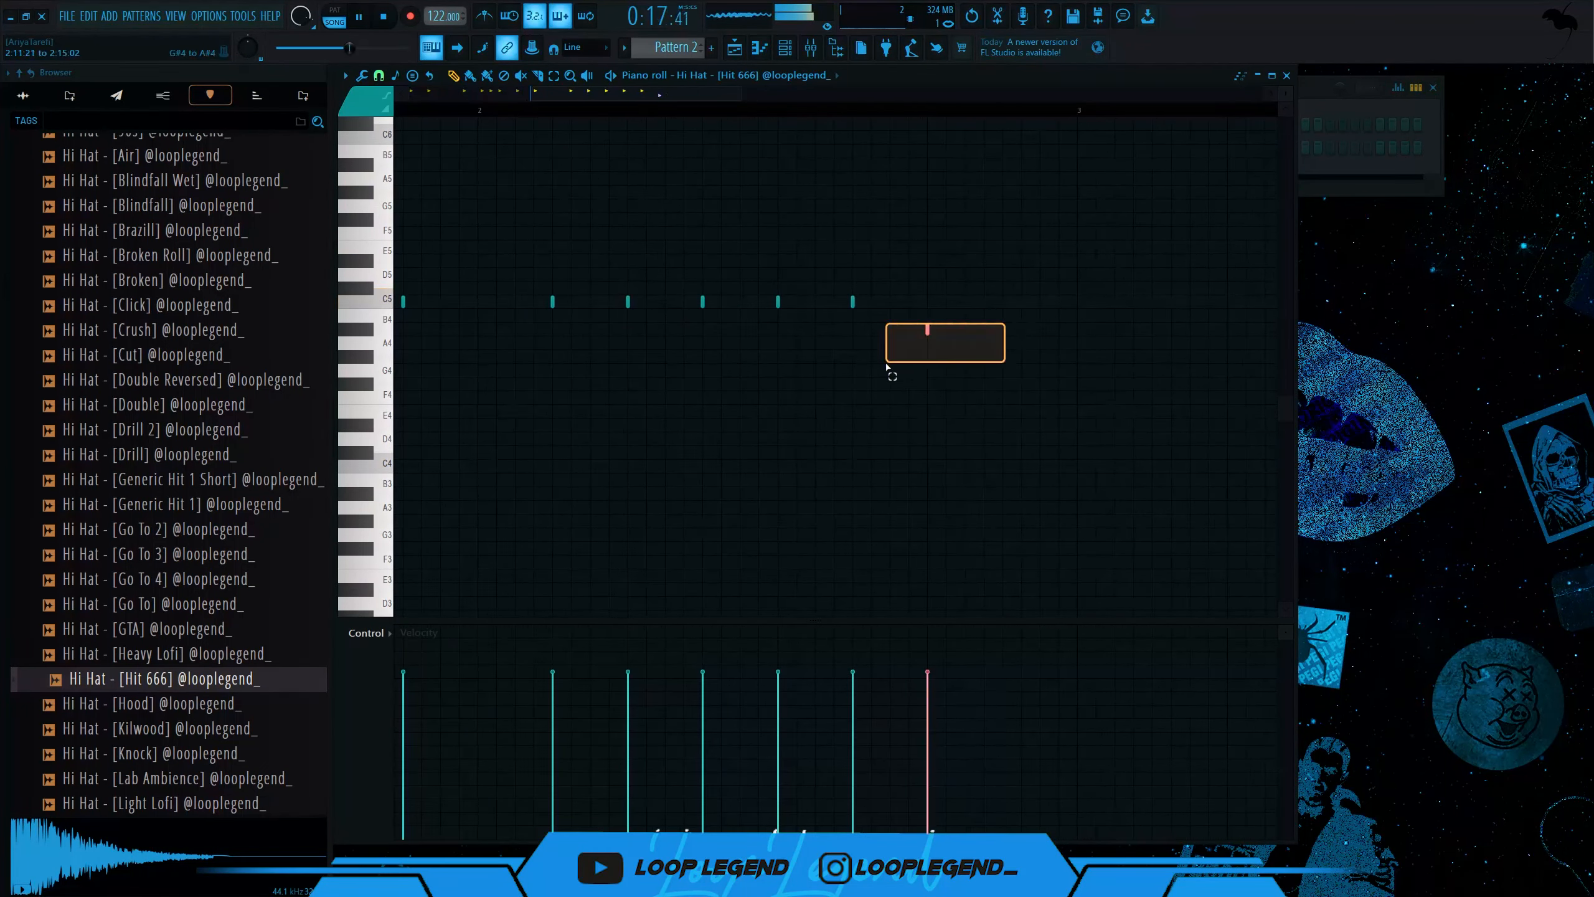
pyautogui.hotkey('ctrl', 'b')
pyautogui.hotkey('ctrl', 'b')
# - Duplicate Pattern 2's hi-hats into bars 3 and 4 and add an A4 hit after each A#4 roll
pyautogui.scroll(-3, 888, 361)
pyautogui.hotkey('ctrl', 'a')
pyautogui.hotkey('ctrl', 'b')
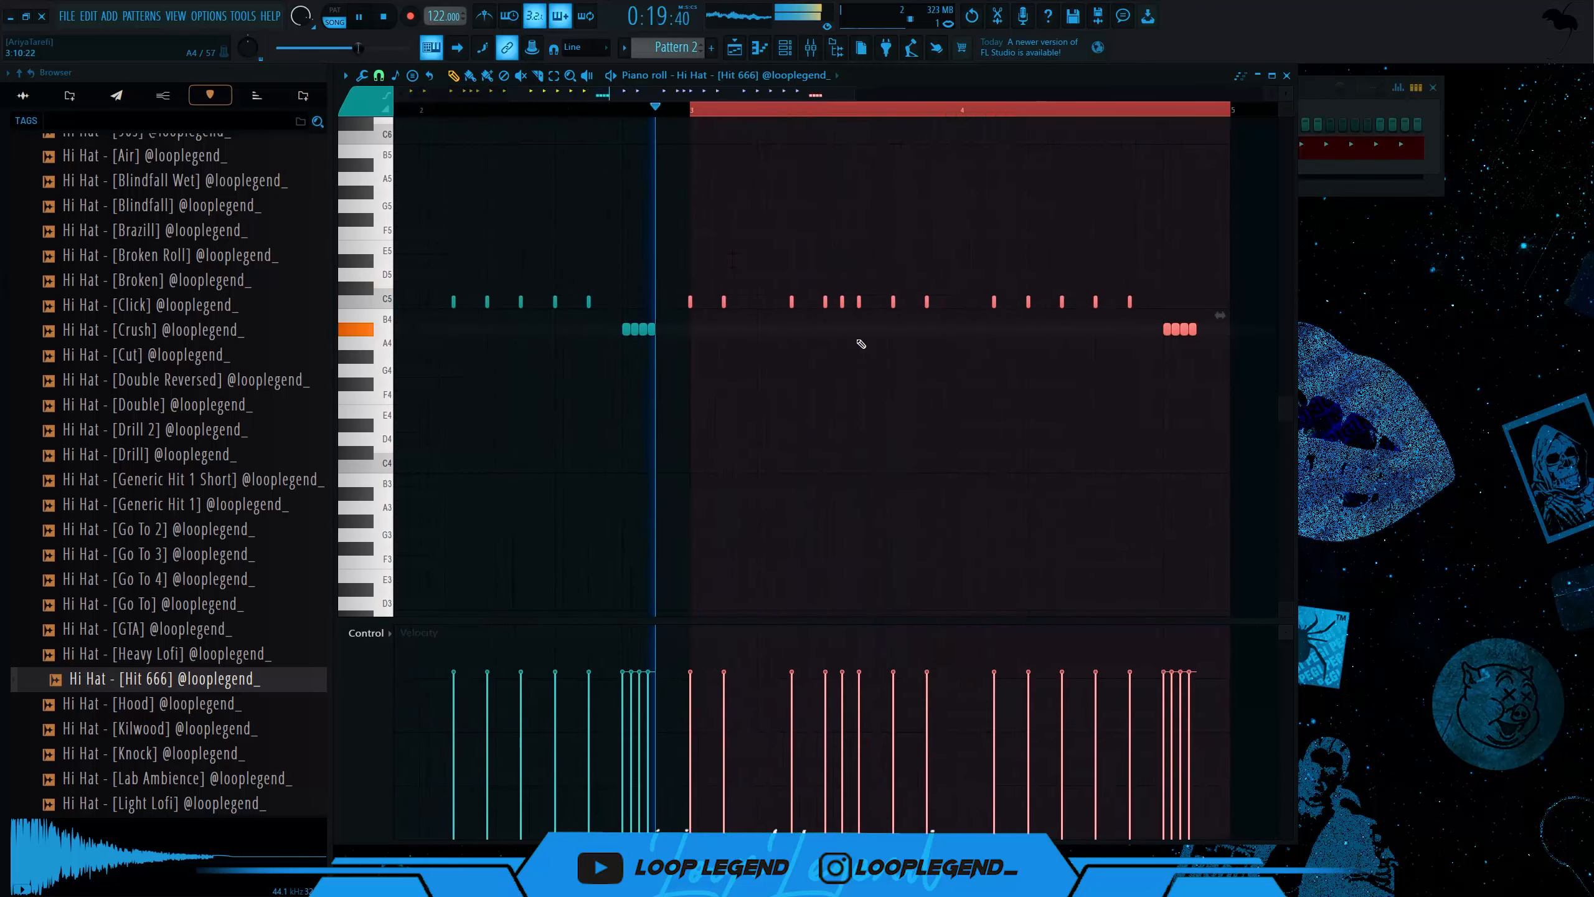
pyautogui.scroll(-3, 865, 342)
pyautogui.scroll(5, 618, 354)
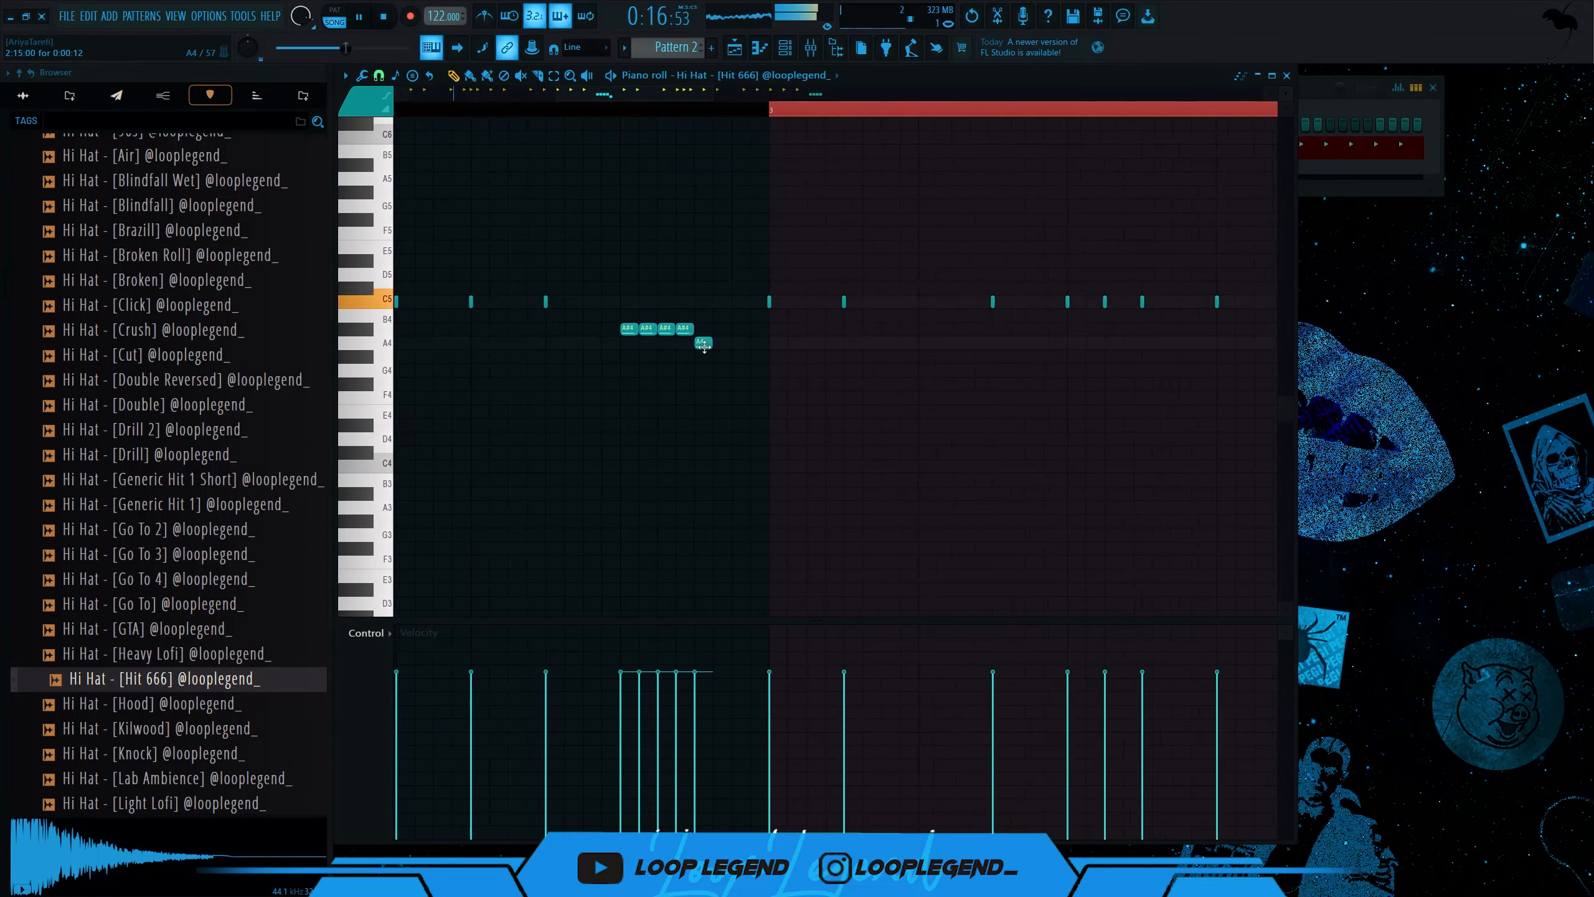
pyautogui.scroll(-5, 704, 345)
pyautogui.scroll(3, 900, 352)
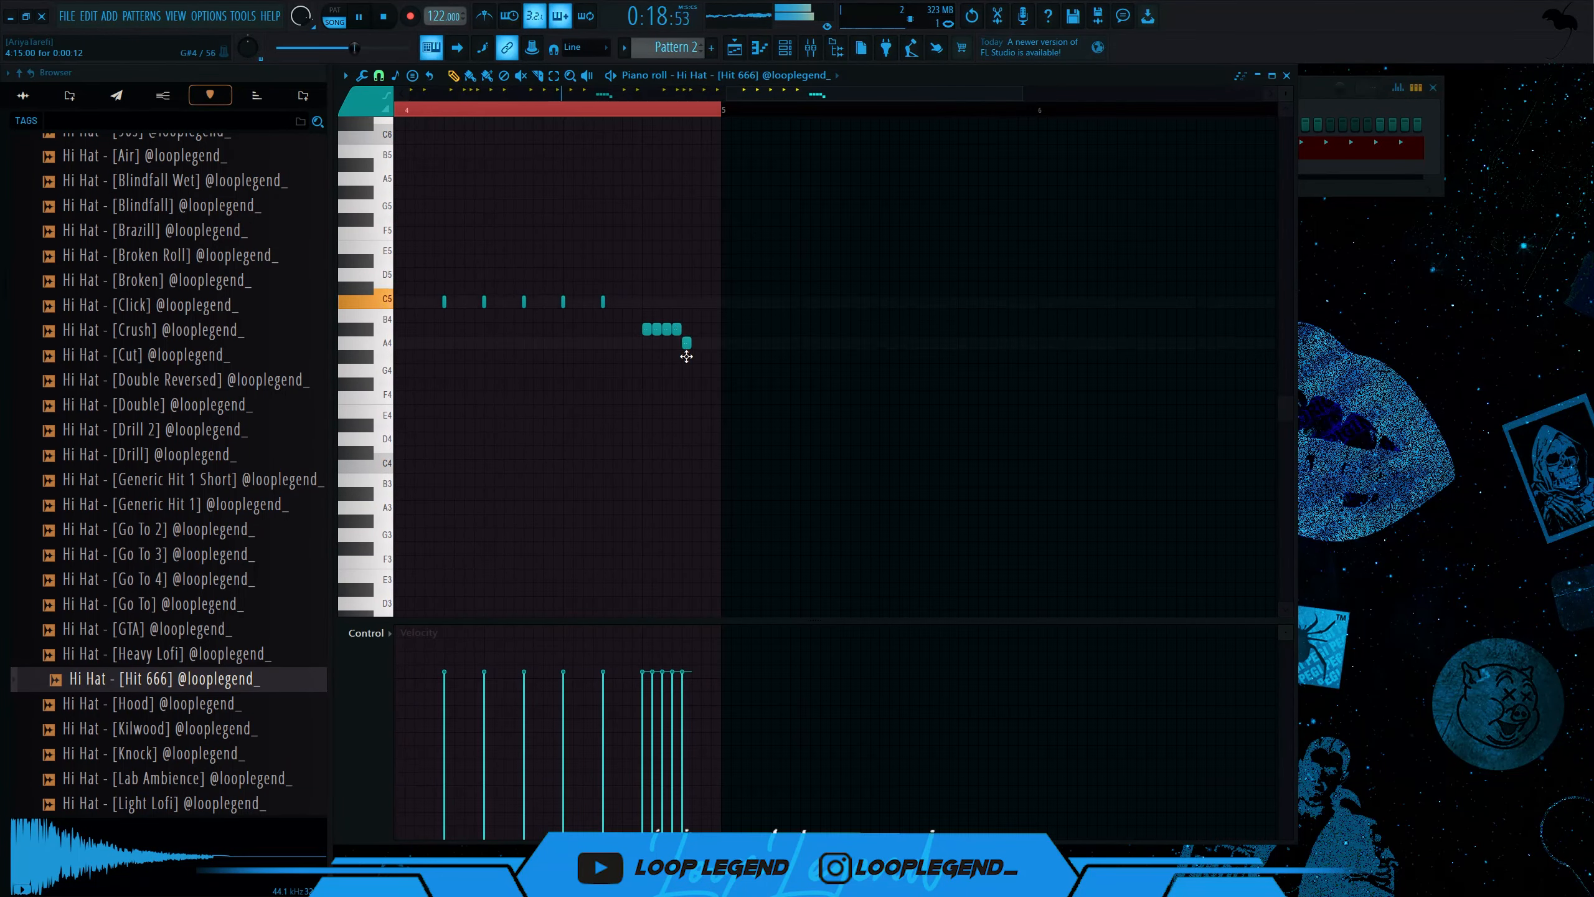
# - With 1/3-step snap, turn the hi-hat hit on step 7 of bar 1 in Pattern 2 into a three-hit roll
pyautogui.scroll(-3, 692, 326)
pyautogui.press('space')
pyautogui.click(379, 74)
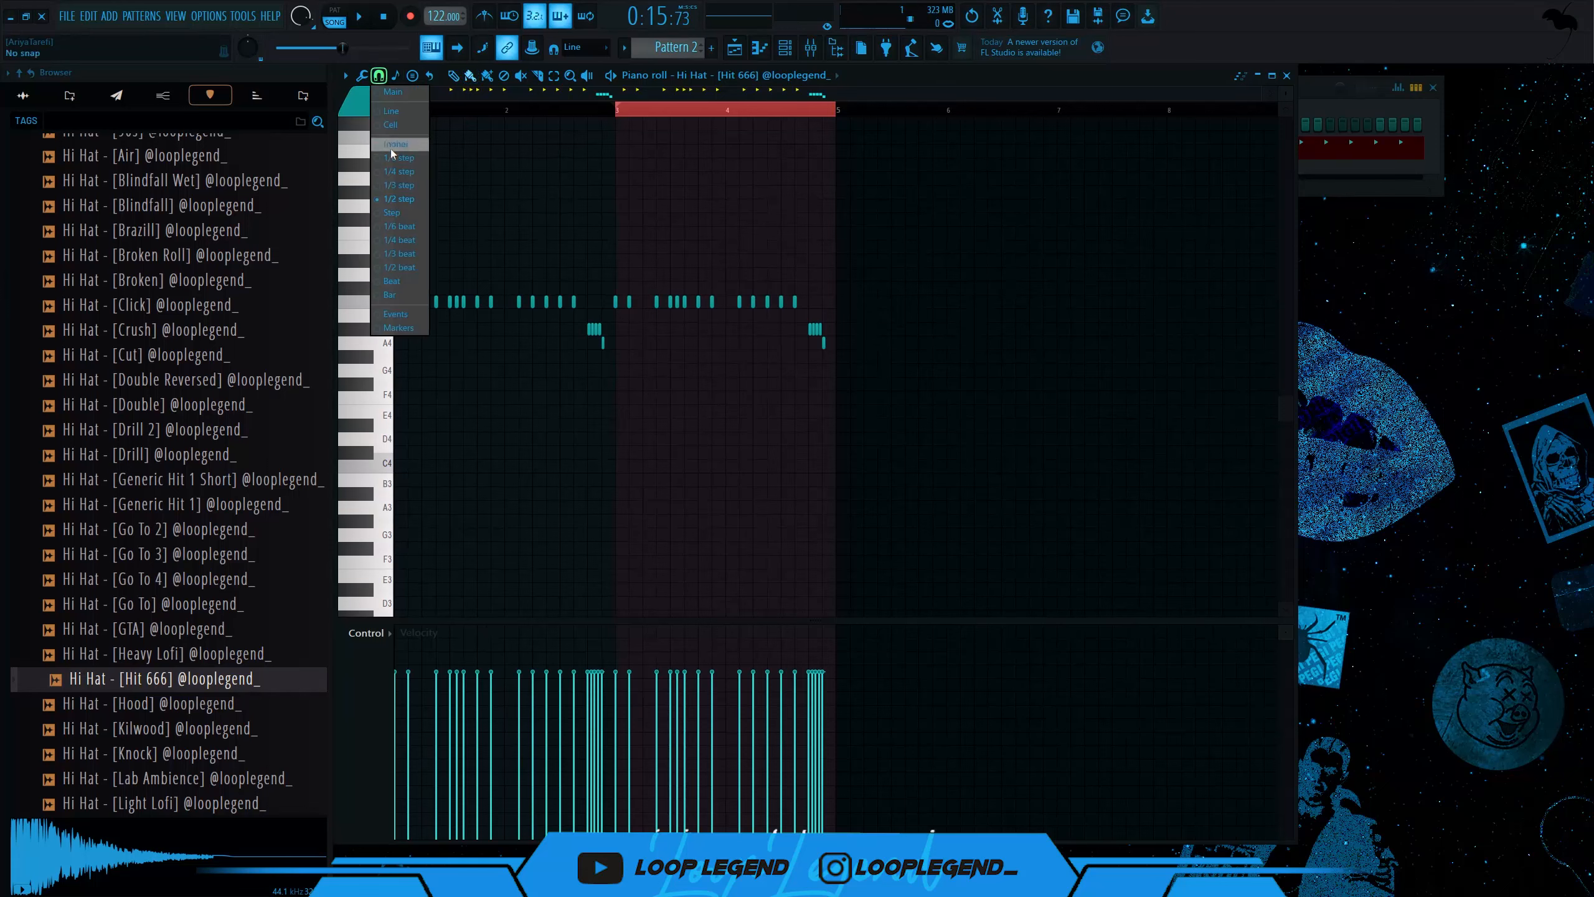
pyautogui.click(411, 183)
pyautogui.scroll(5, 520, 314)
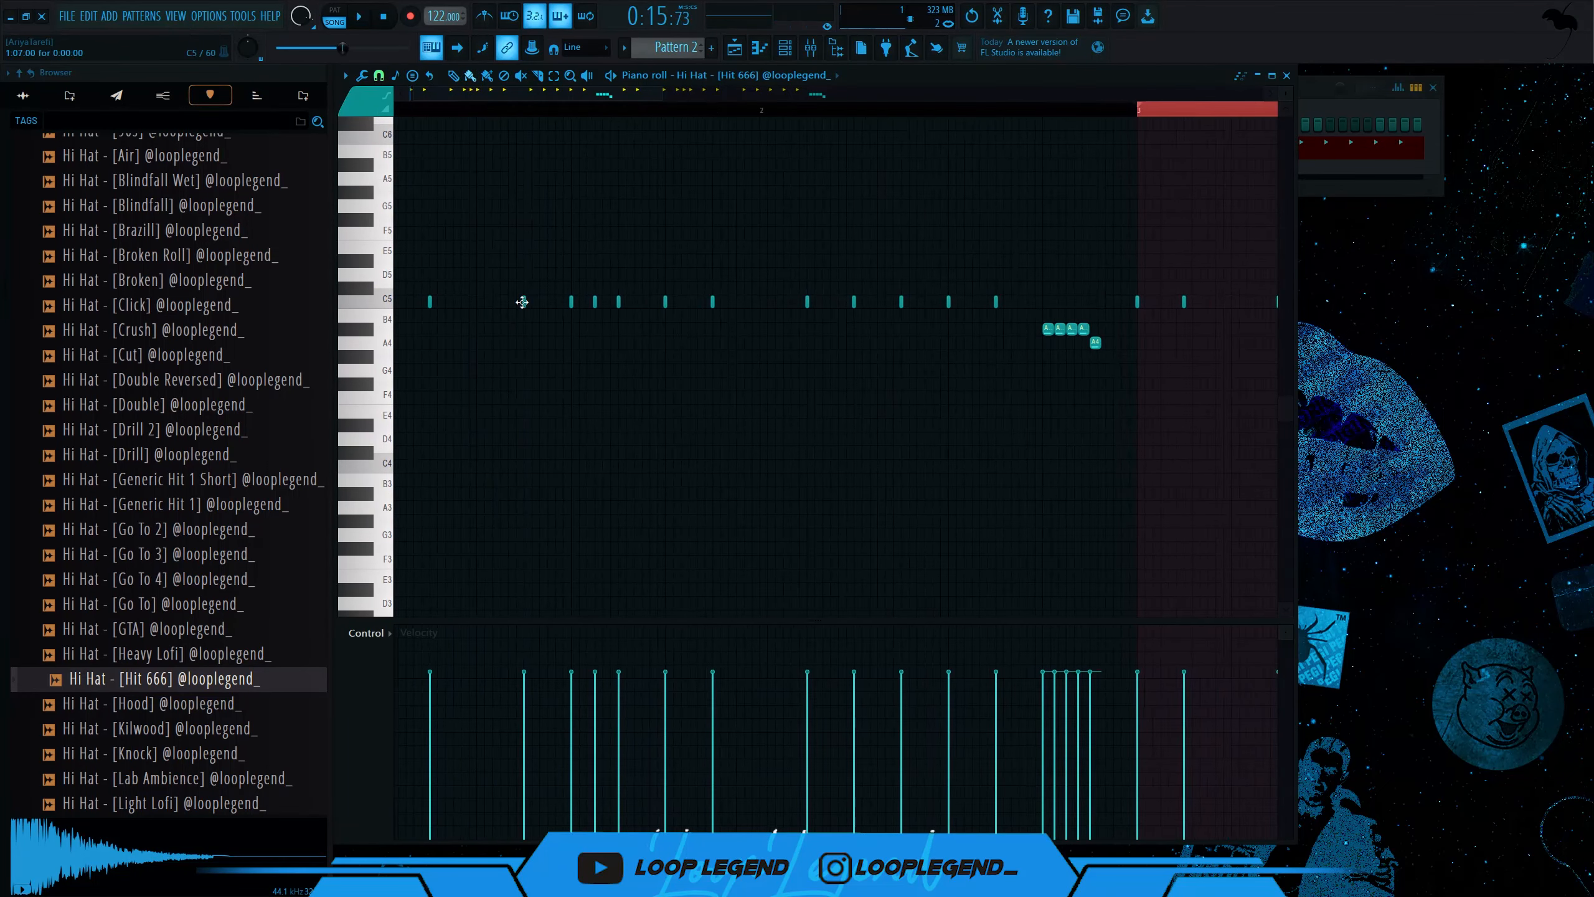
pyautogui.scroll(2, 555, 308)
pyautogui.moveTo(554, 306)
pyautogui.mouseDown()
pyautogui.moveTo(573, 307)
pyautogui.moveTo(489, 328)
pyautogui.mouseUp()
# - Lower the three-hit roll in bar 1 to F#4, trying other pitches against playback
pyautogui.hotkey('ctrl', 'Down')
pyautogui.press('space')
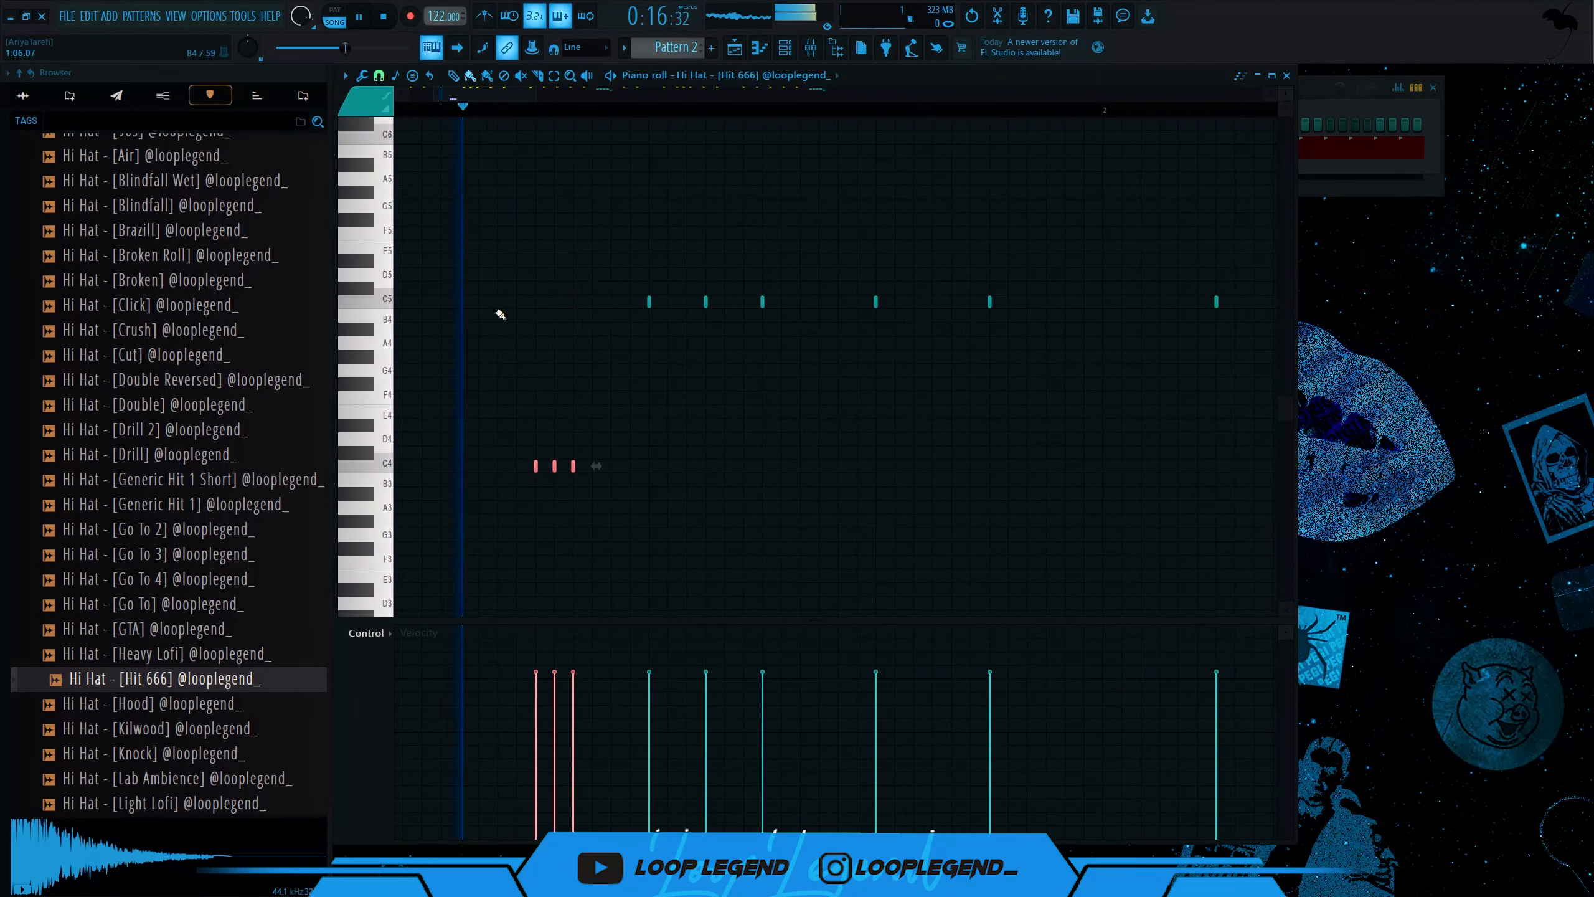
pyautogui.hotkey('ctrl', 'Up')
pyautogui.hotkey('shift', 'Down')
pyautogui.hotkey('shift', 'Down')
pyautogui.hotkey('shift', 'Down')
pyautogui.hotkey('shift', 'Down')
pyautogui.press('space')
pyautogui.press('space')
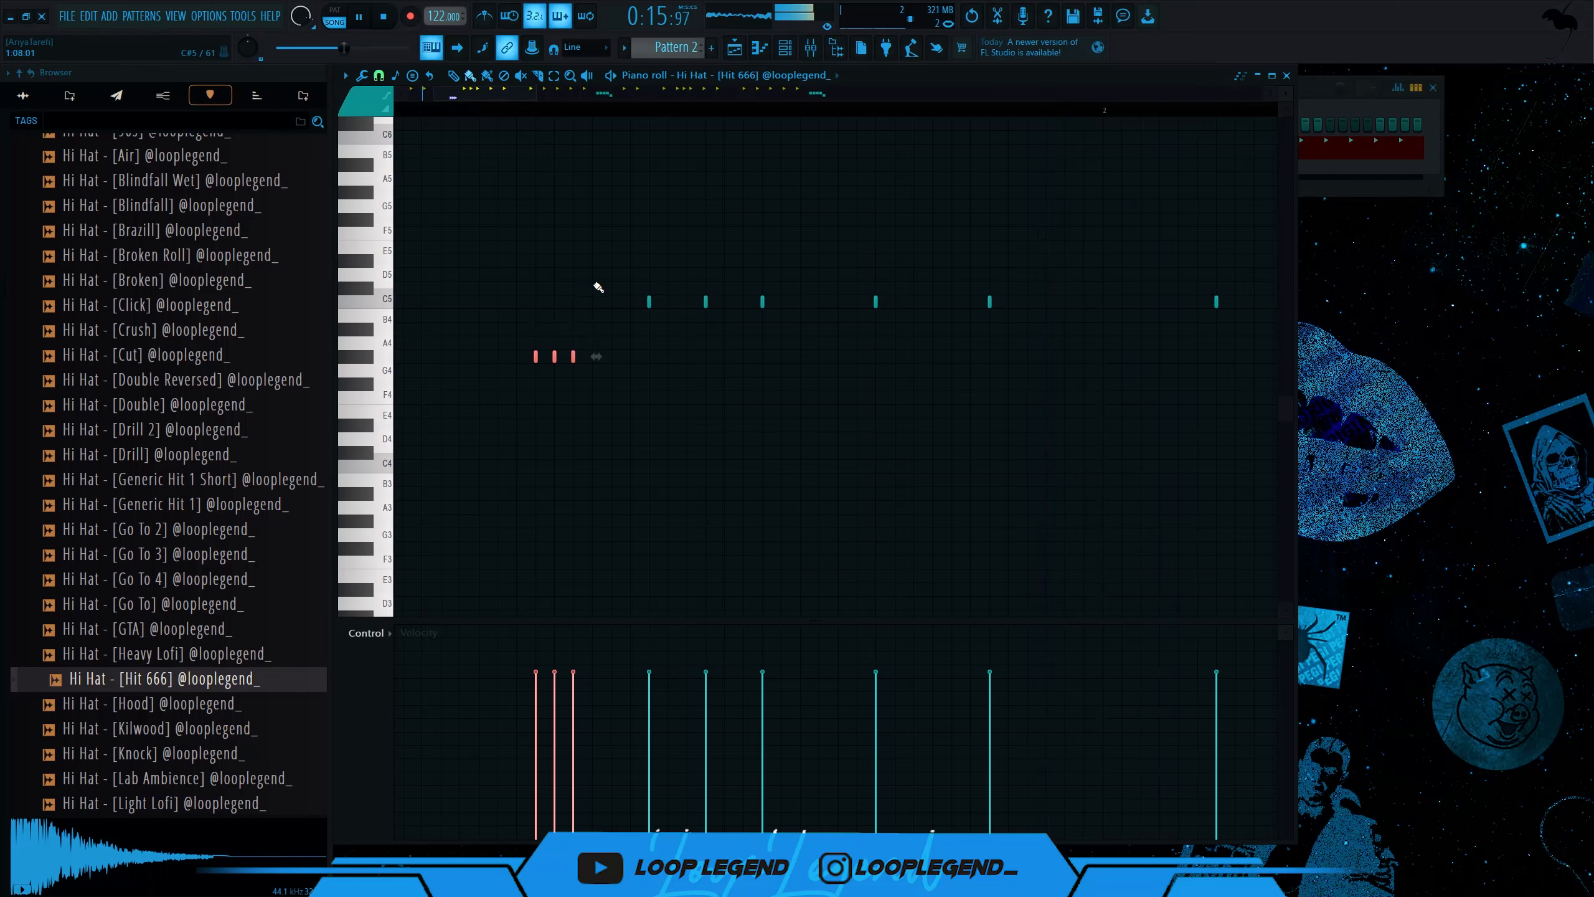
pyautogui.scroll(-3, 552, 339)
pyautogui.scroll(-2, 555, 338)
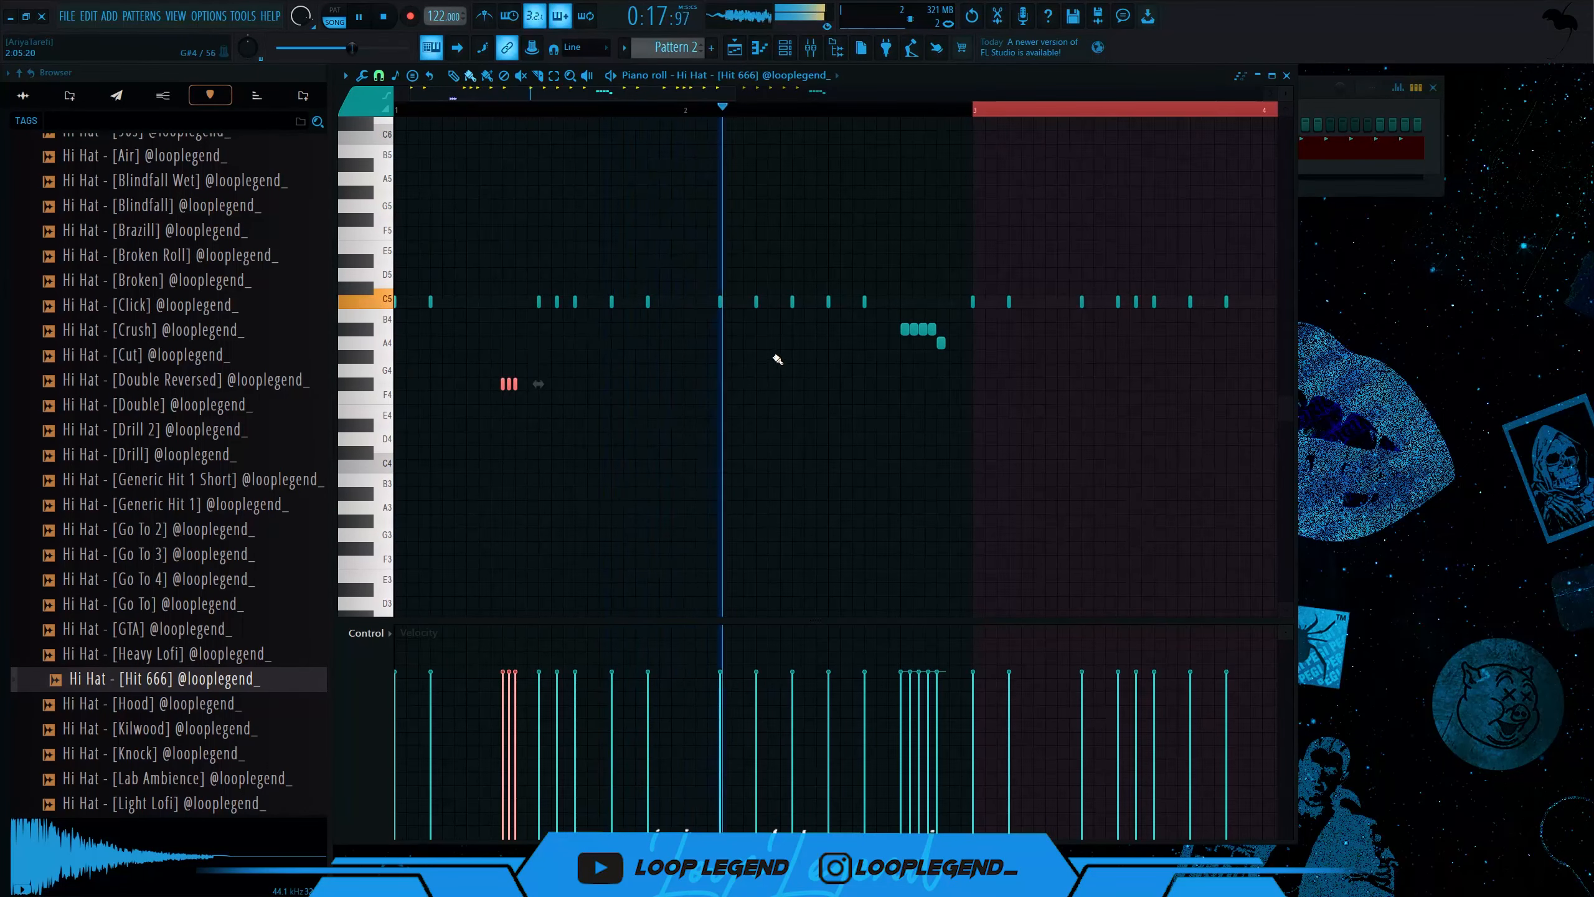
pyautogui.scroll(2, 1098, 353)
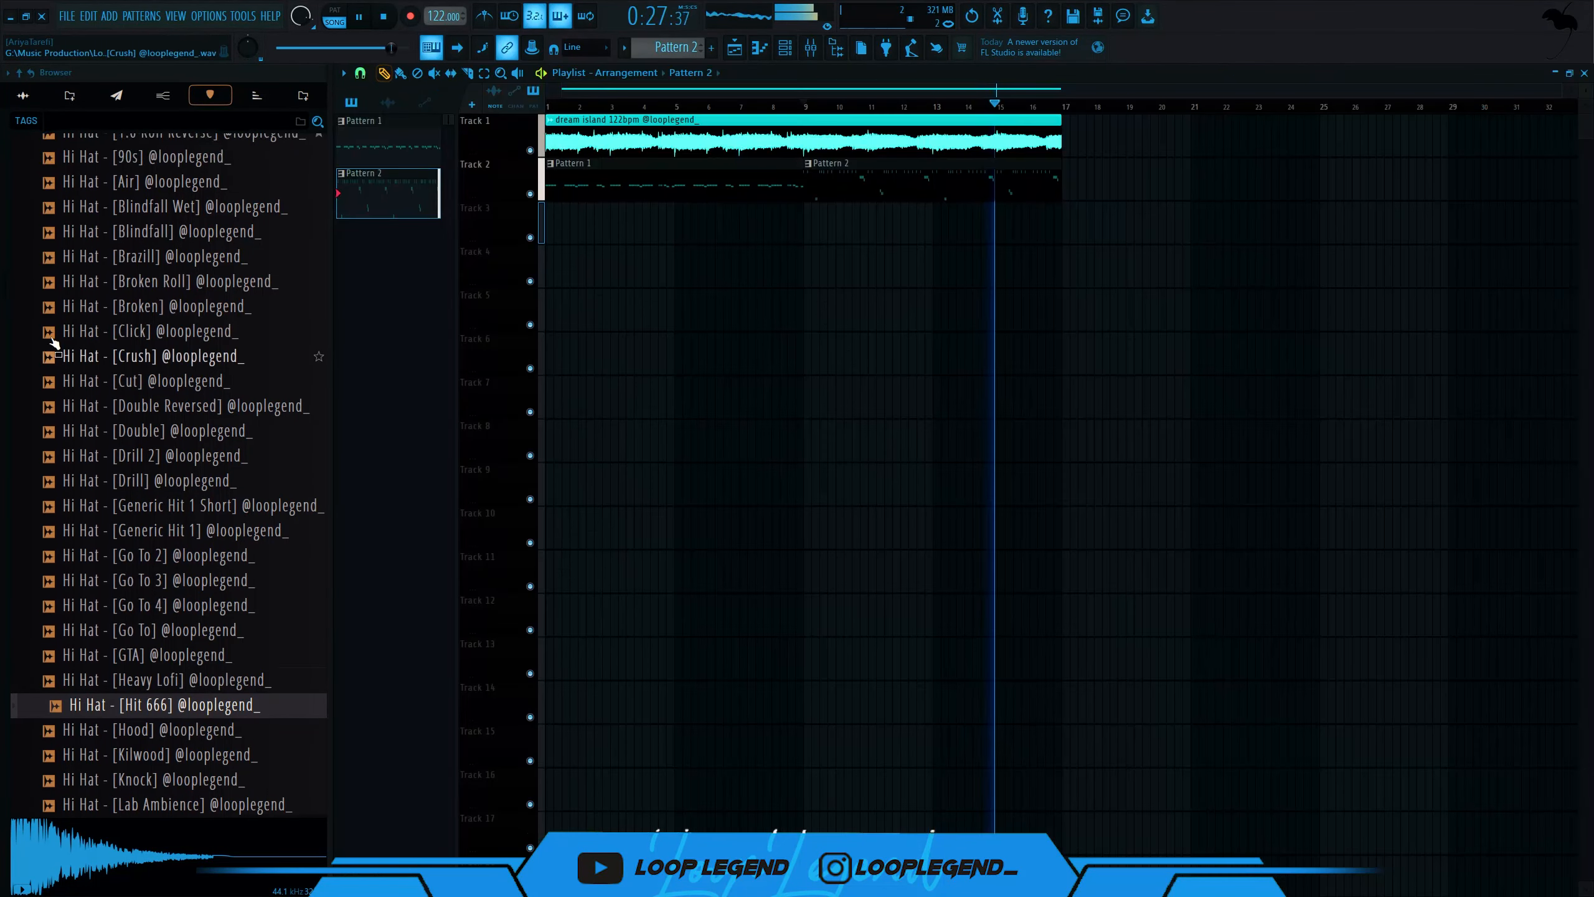
# - Audition the 2025 Drum Kit claps and load Clap - [Crack] into a new channel
pyautogui.scroll(4, 164, 440)
pyautogui.click(69, 299)
pyautogui.click(144, 399)
pyautogui.click(149, 426)
pyautogui.click(228, 504)
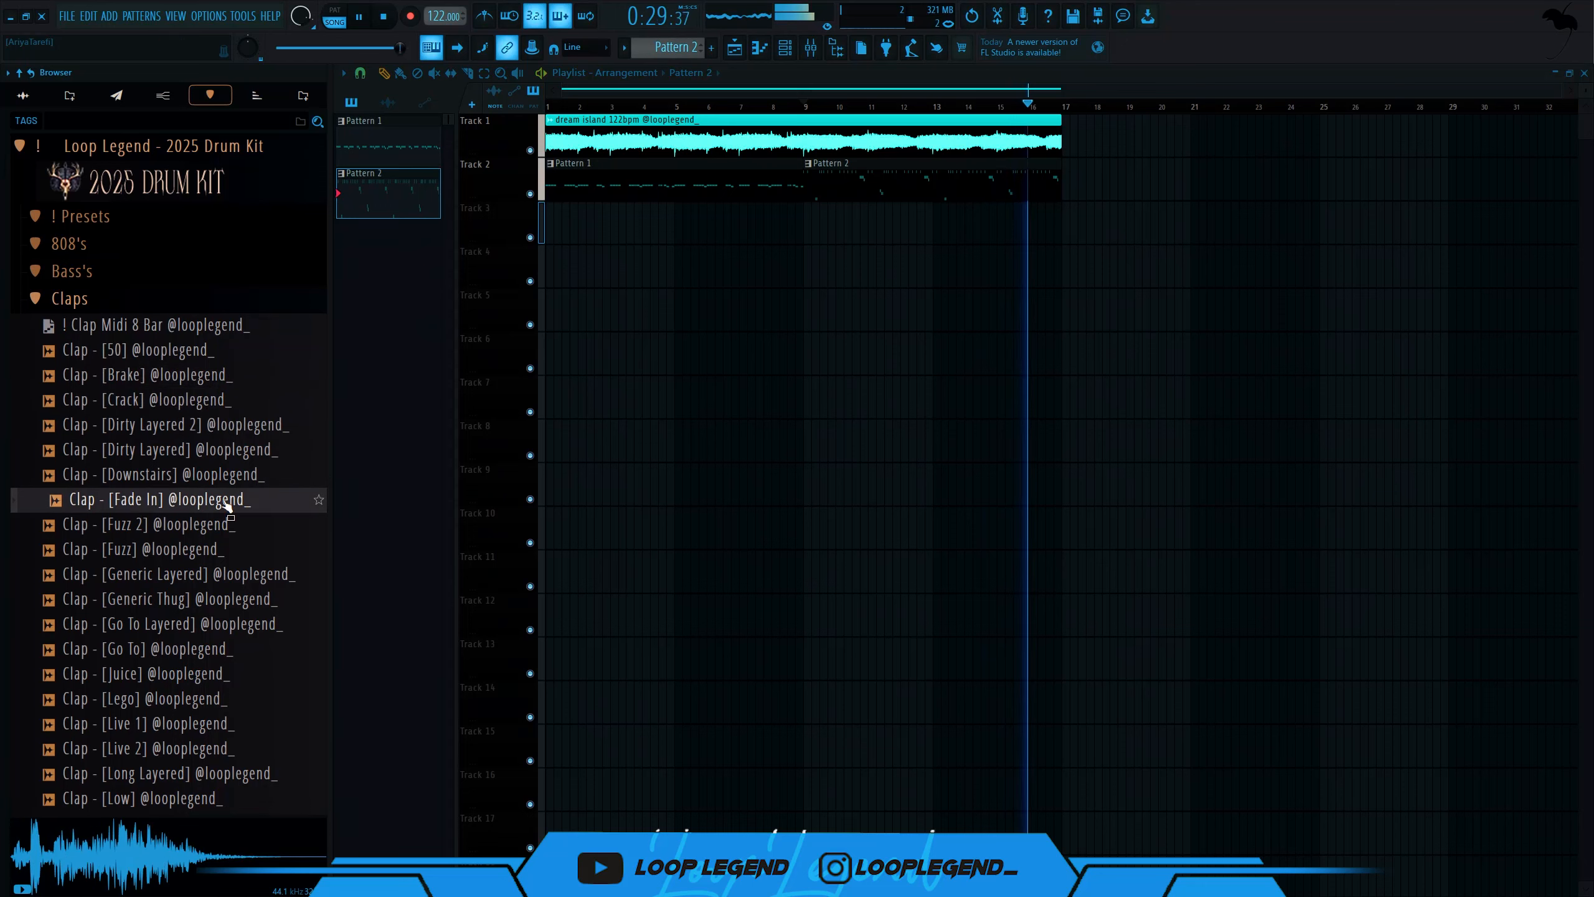
pyautogui.click(172, 398)
pyautogui.rightClick(170, 384)
pyautogui.rightClick(134, 399)
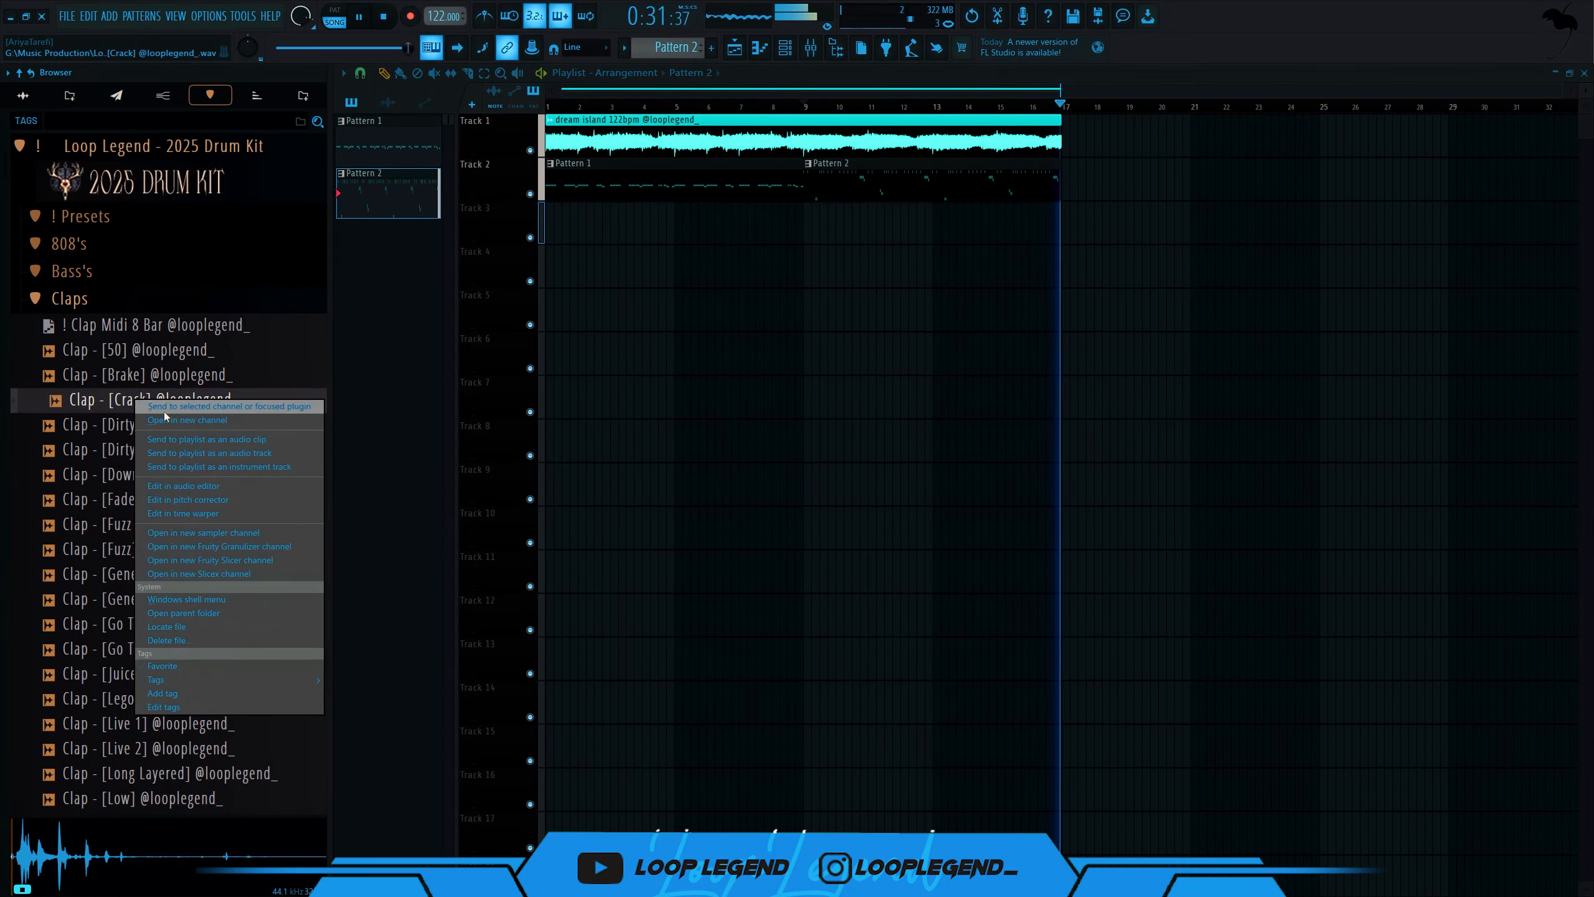
pyautogui.click(163, 420)
# - Load the ! Clap Midi 8 Bar file onto the Clap - [Crack] channel in both Pattern 2 and Pattern 1
pyautogui.moveTo(157, 324); pyautogui.dragTo(786, 169)
pyautogui.press('F6')
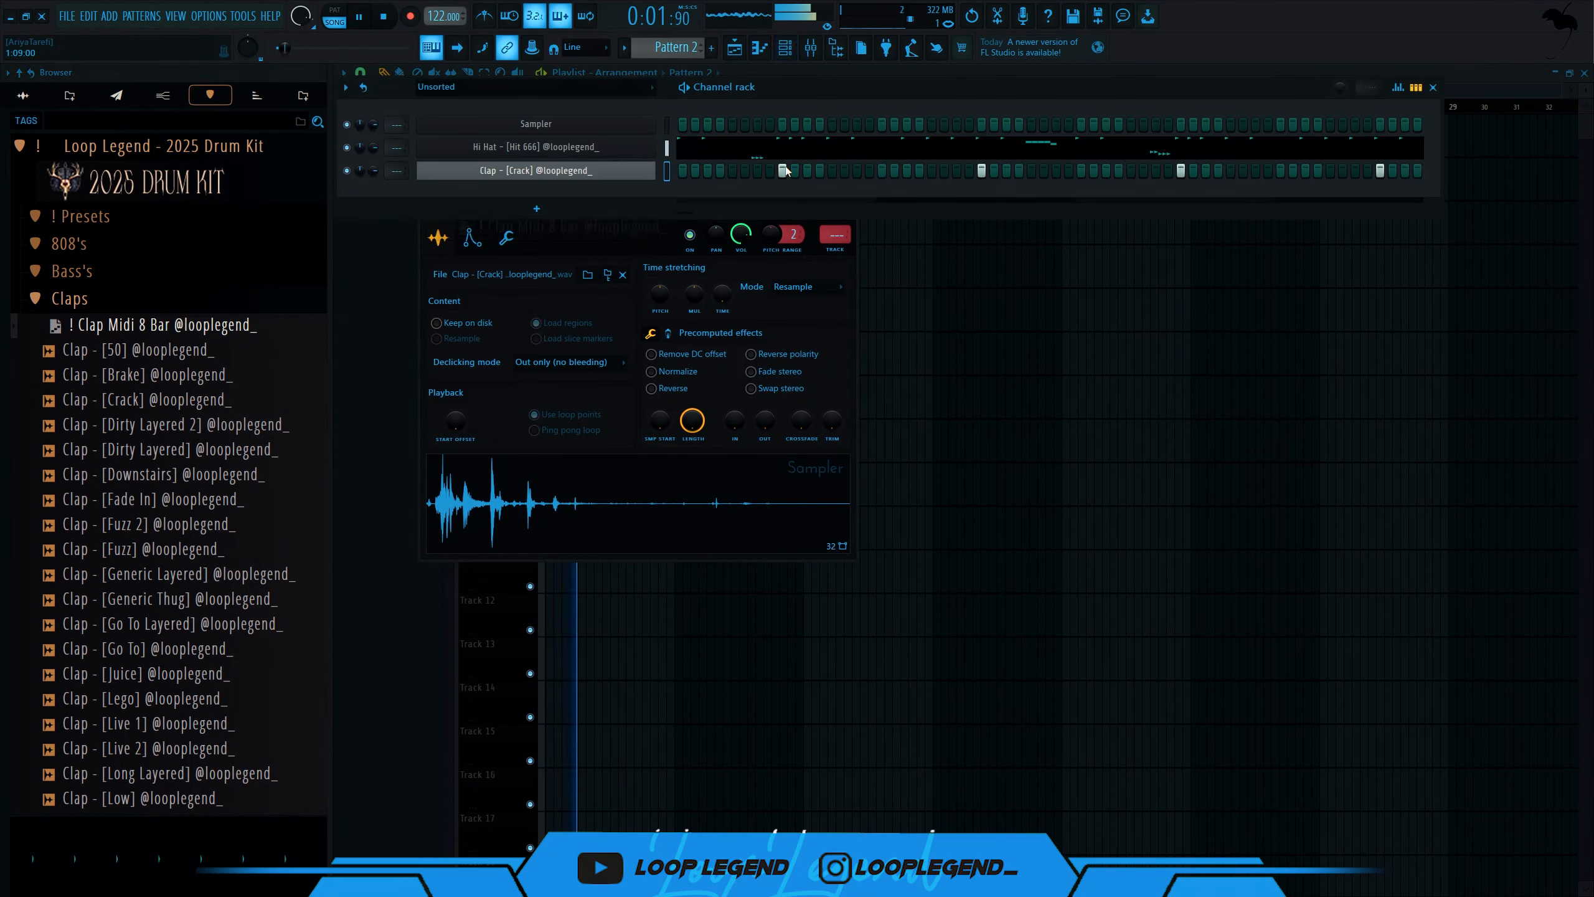
pyautogui.press('KP_Subtract')
pyautogui.press('Escape')
pyautogui.press('Escape')
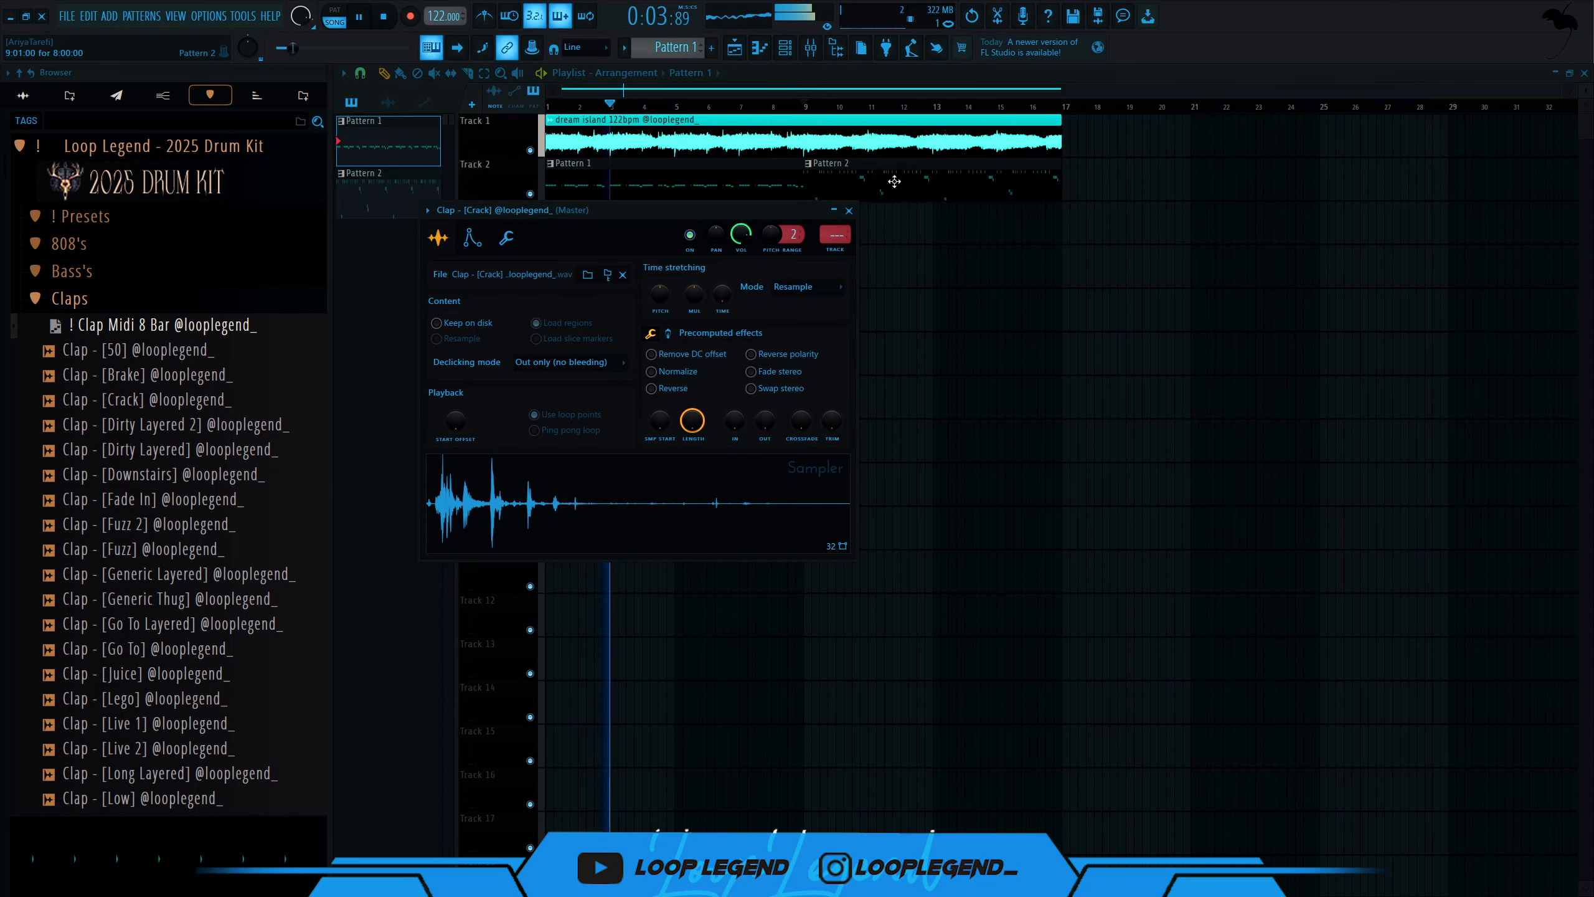
pyautogui.press('F6')
pyautogui.press('F6')
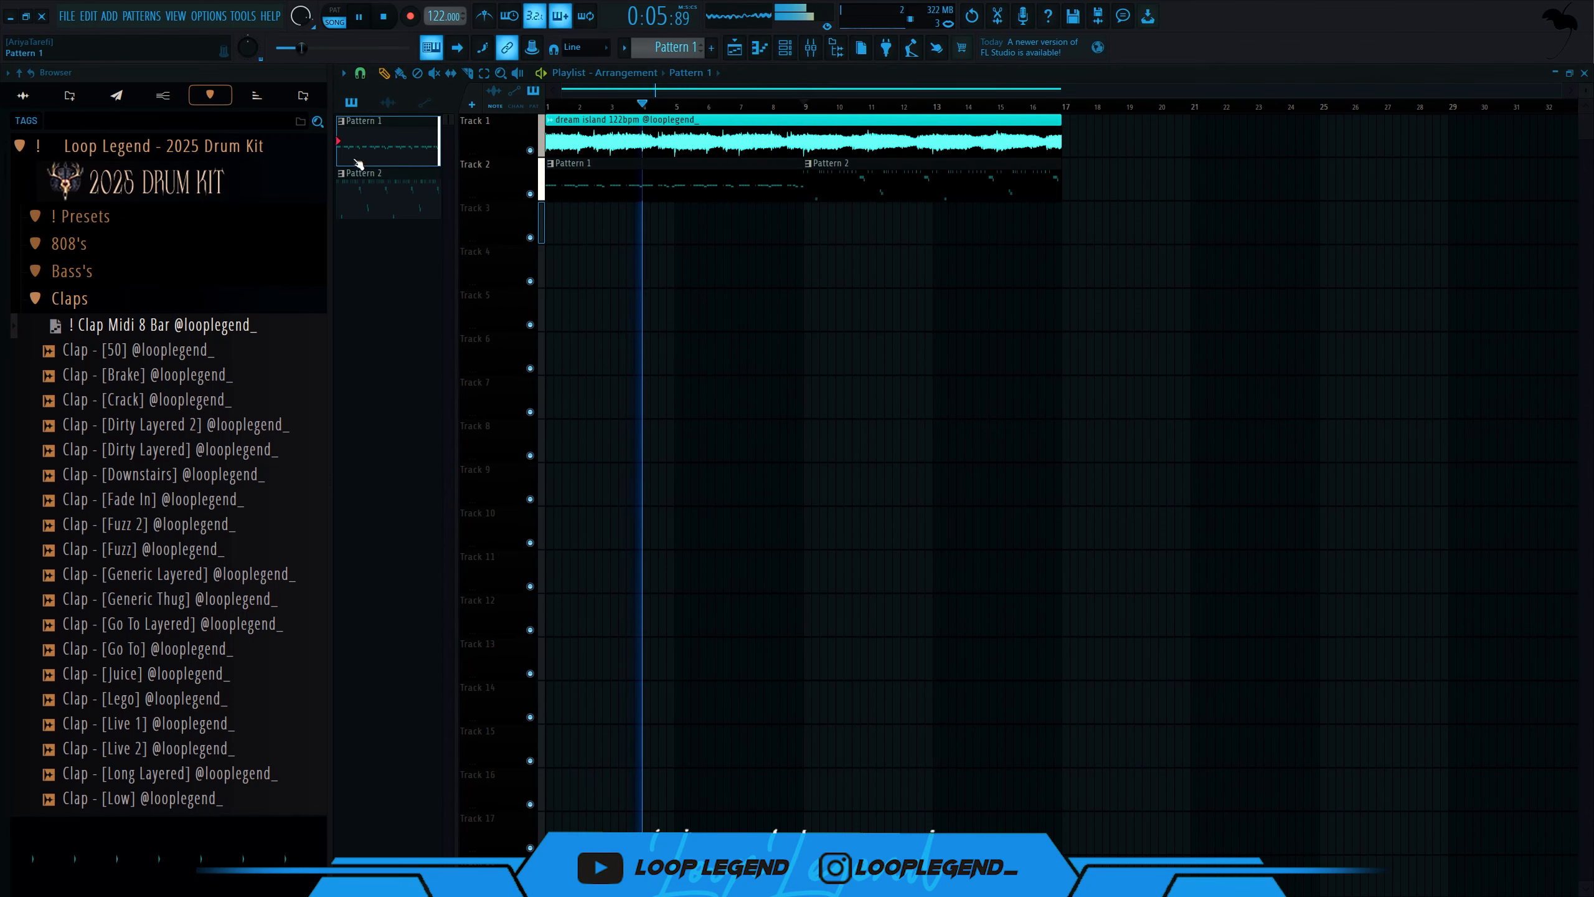
# - Find 808 - [Zaytoven] among the kit's 808's and load it into a new channel
pyautogui.click(70, 299)
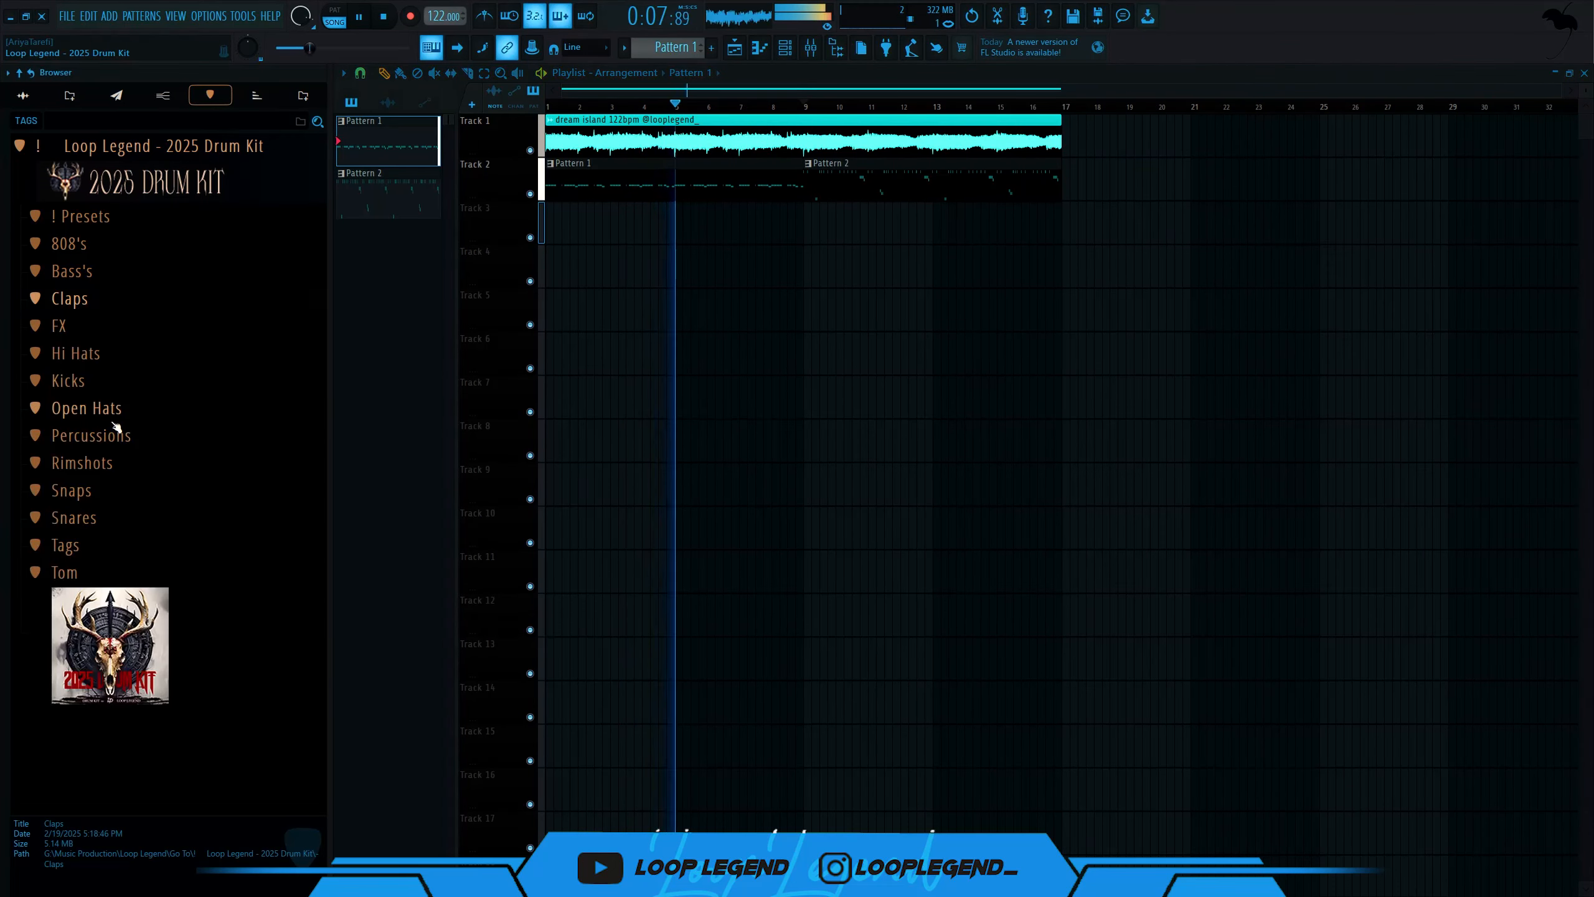
pyautogui.click(88, 246)
pyautogui.scroll(-15, 121, 562)
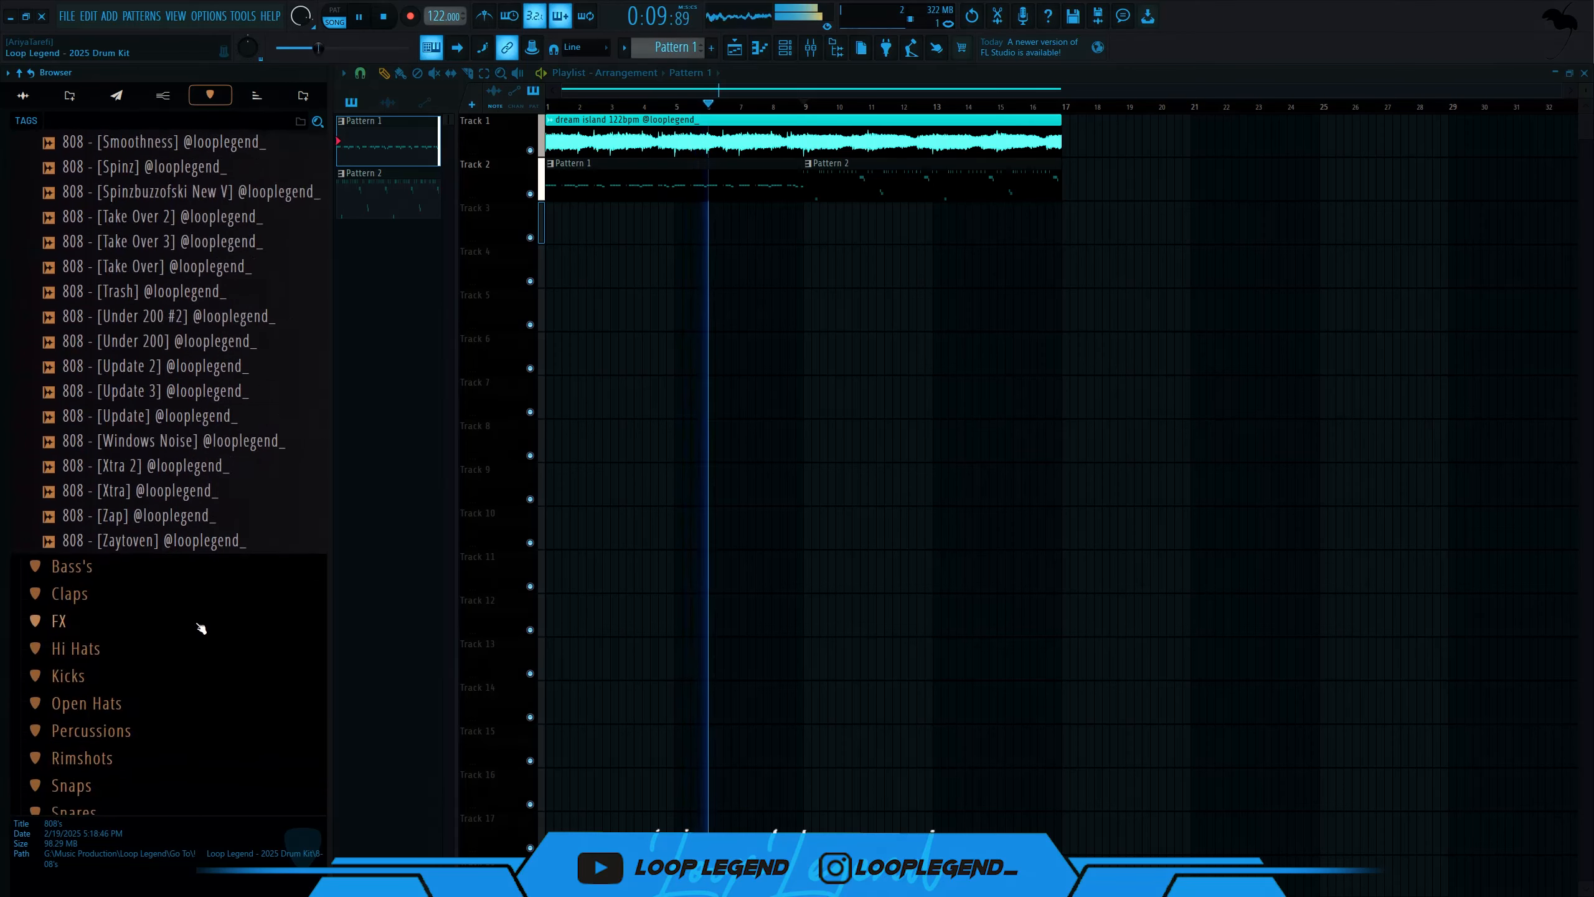
pyautogui.click(150, 354)
pyautogui.rightClick(147, 350)
pyautogui.click(204, 354)
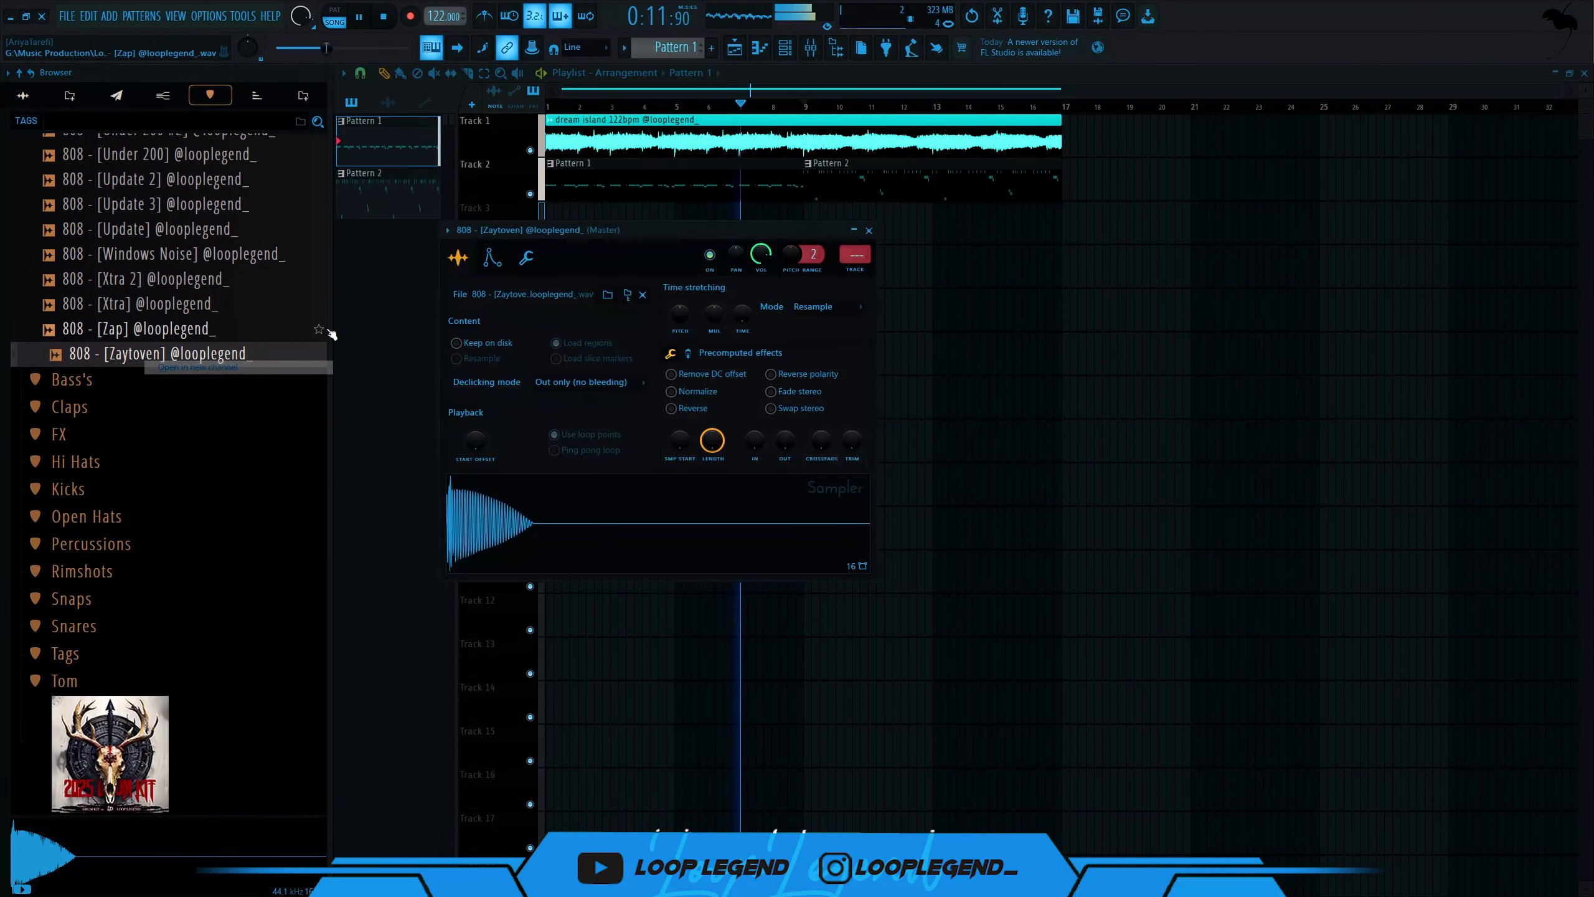
# - In Pattern 1, open the Zaytoven 808's piano roll, set snap to 1/2 beat and place a C5 note starting bar 3
pyautogui.press('F6')
pyautogui.rightClick(639, 200)
pyautogui.click(686, 191)
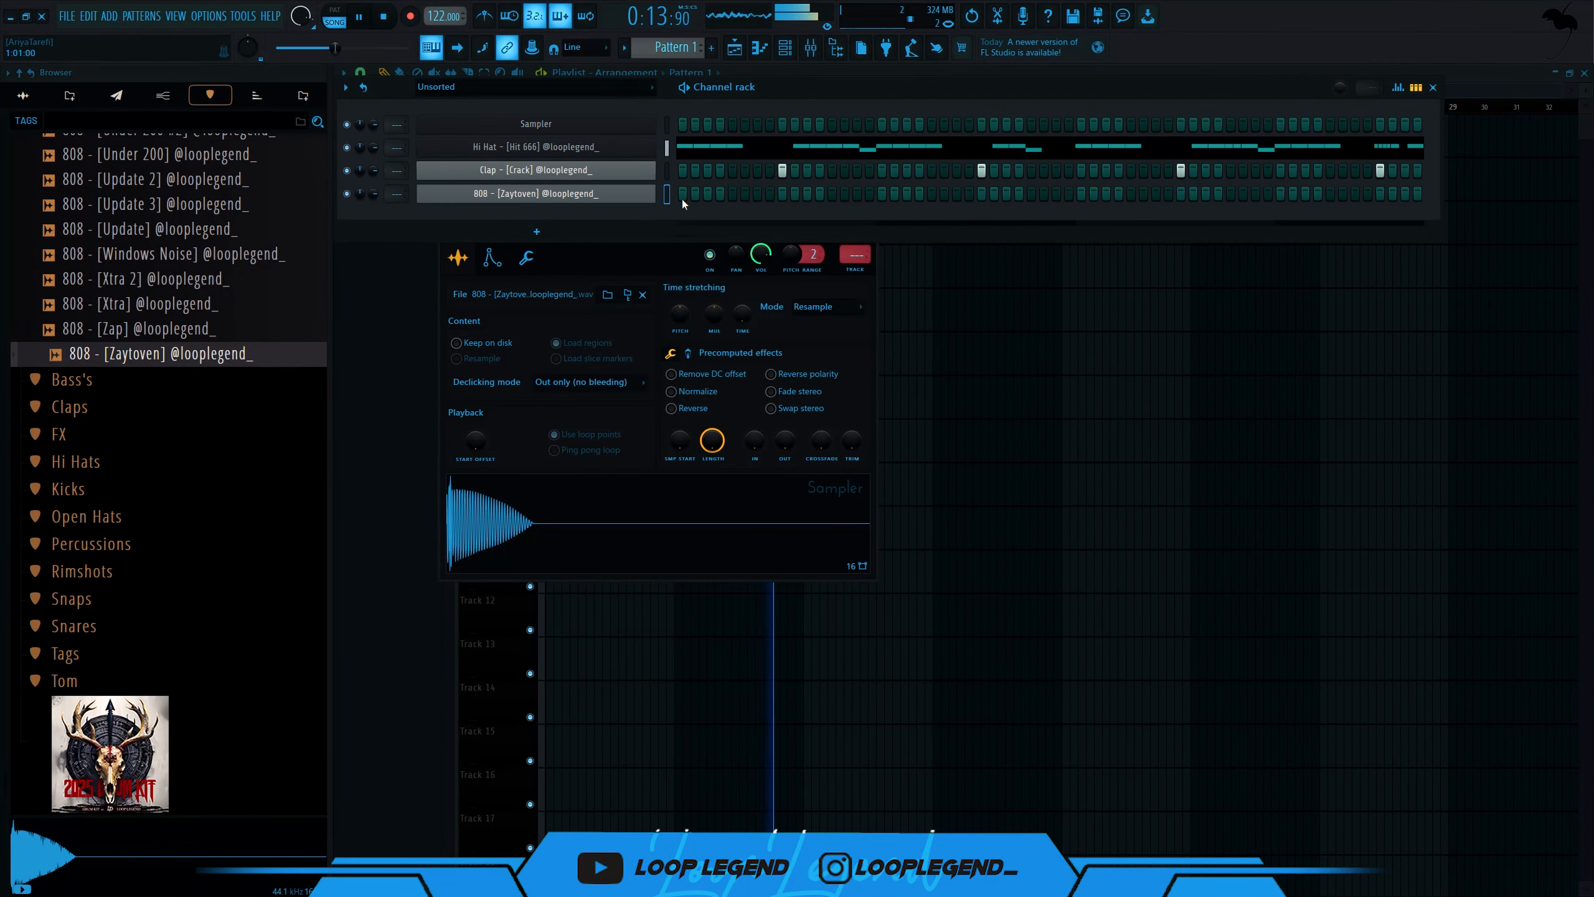
pyautogui.press('space')
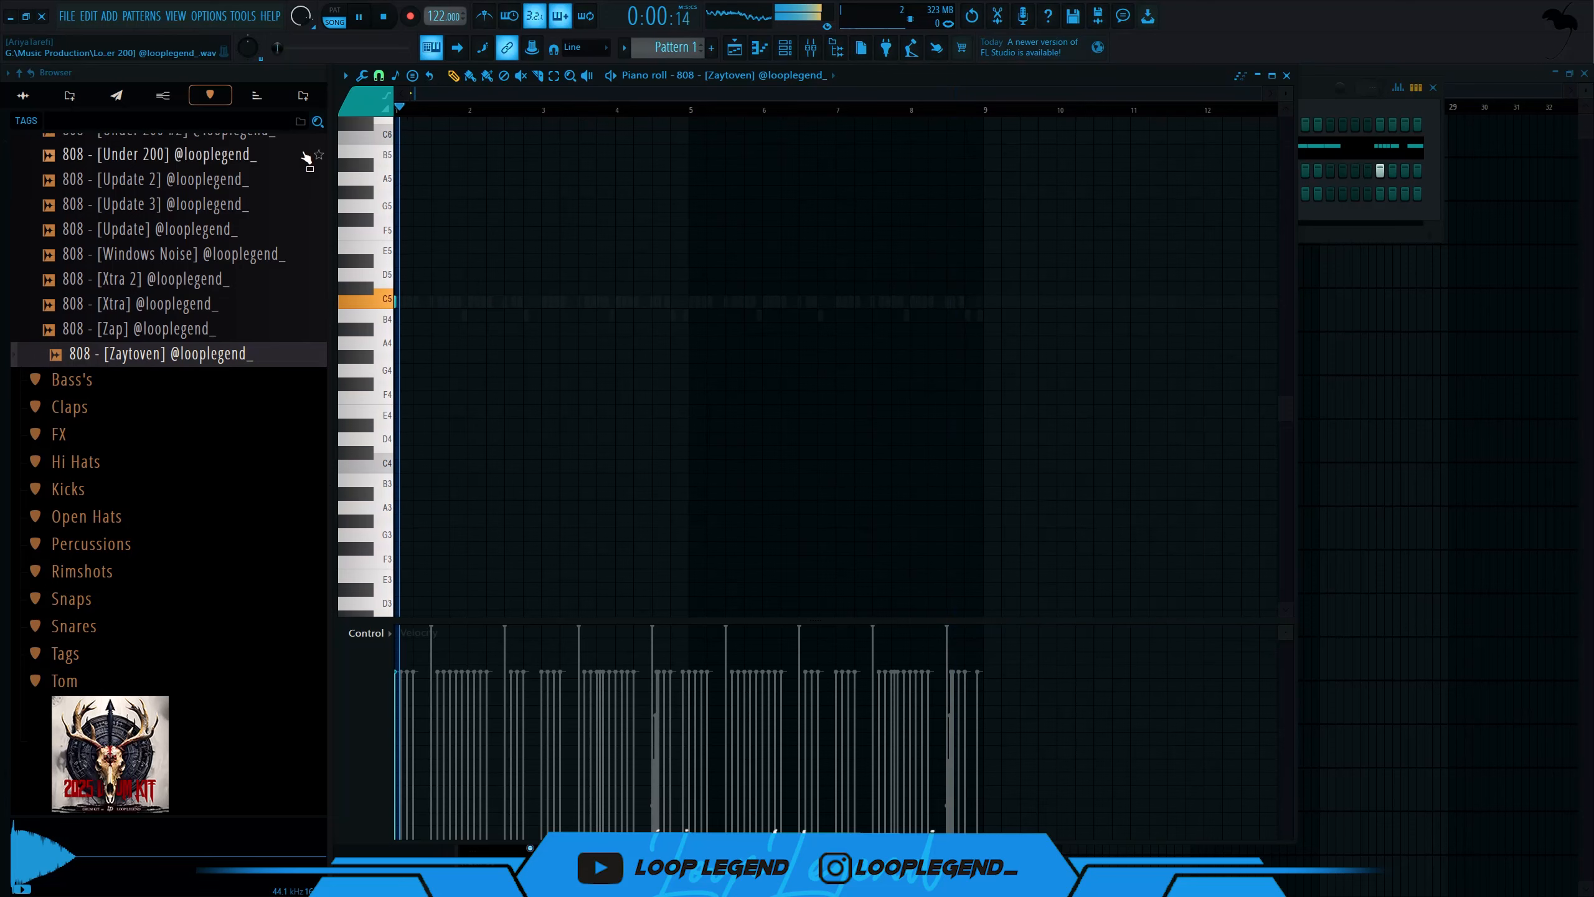
pyautogui.click(378, 75)
pyautogui.click(400, 268)
pyautogui.press('space')
pyautogui.hotkey('ctrl', 'q')
pyautogui.scroll(4, 399, 281)
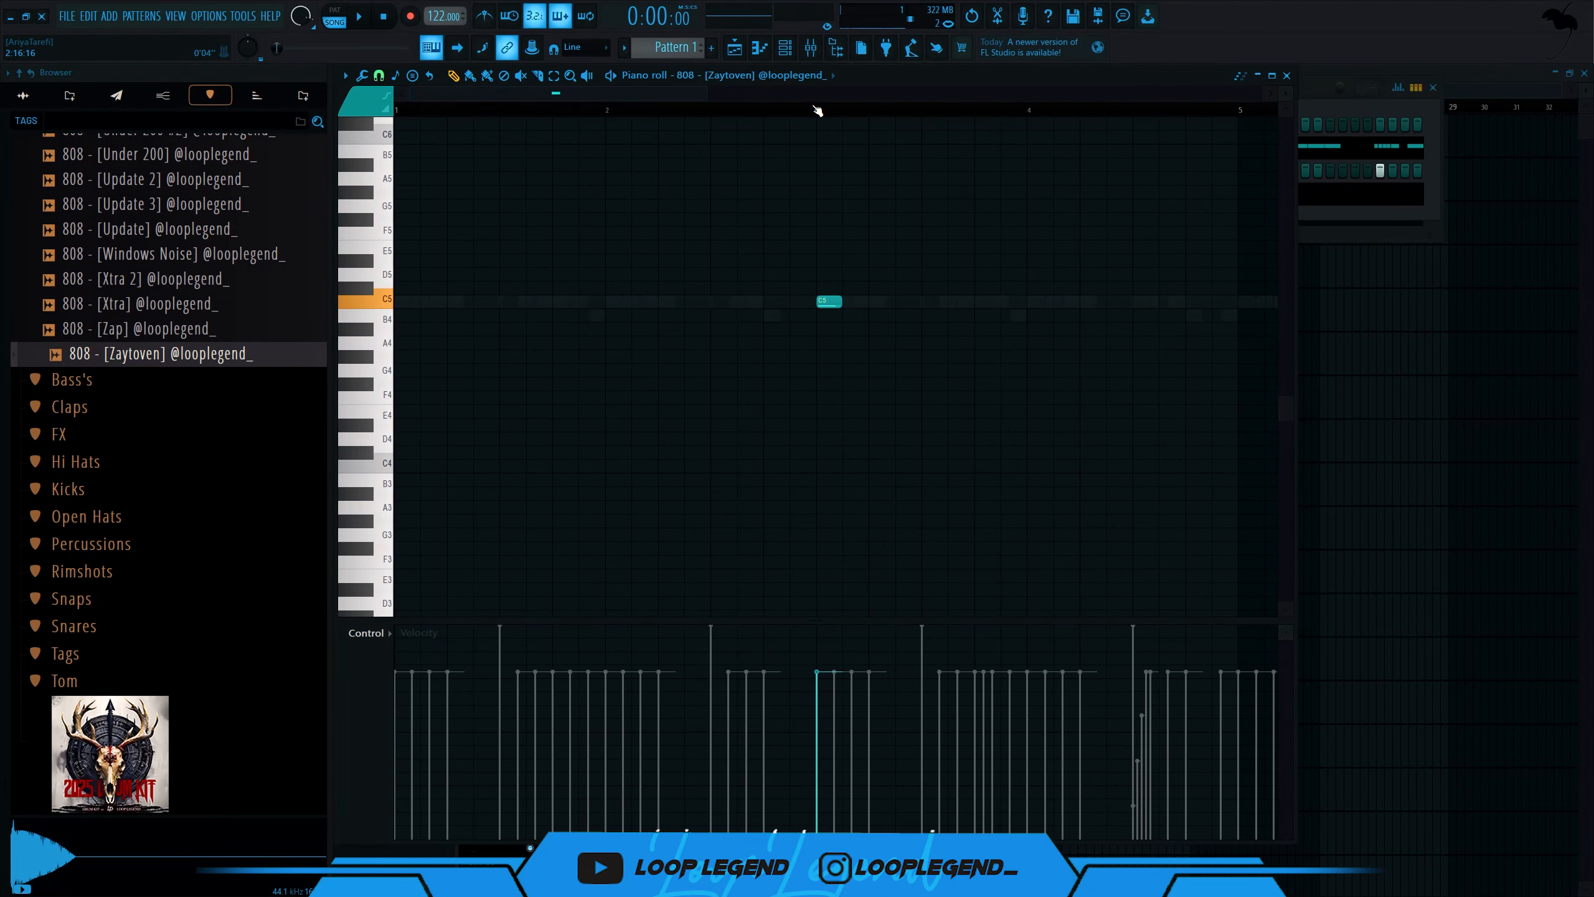
# - Raise the bar 3 808 note to D5 and place A#4 notes on steps 1, 7 and 13 of bar 1
pyautogui.press('space')
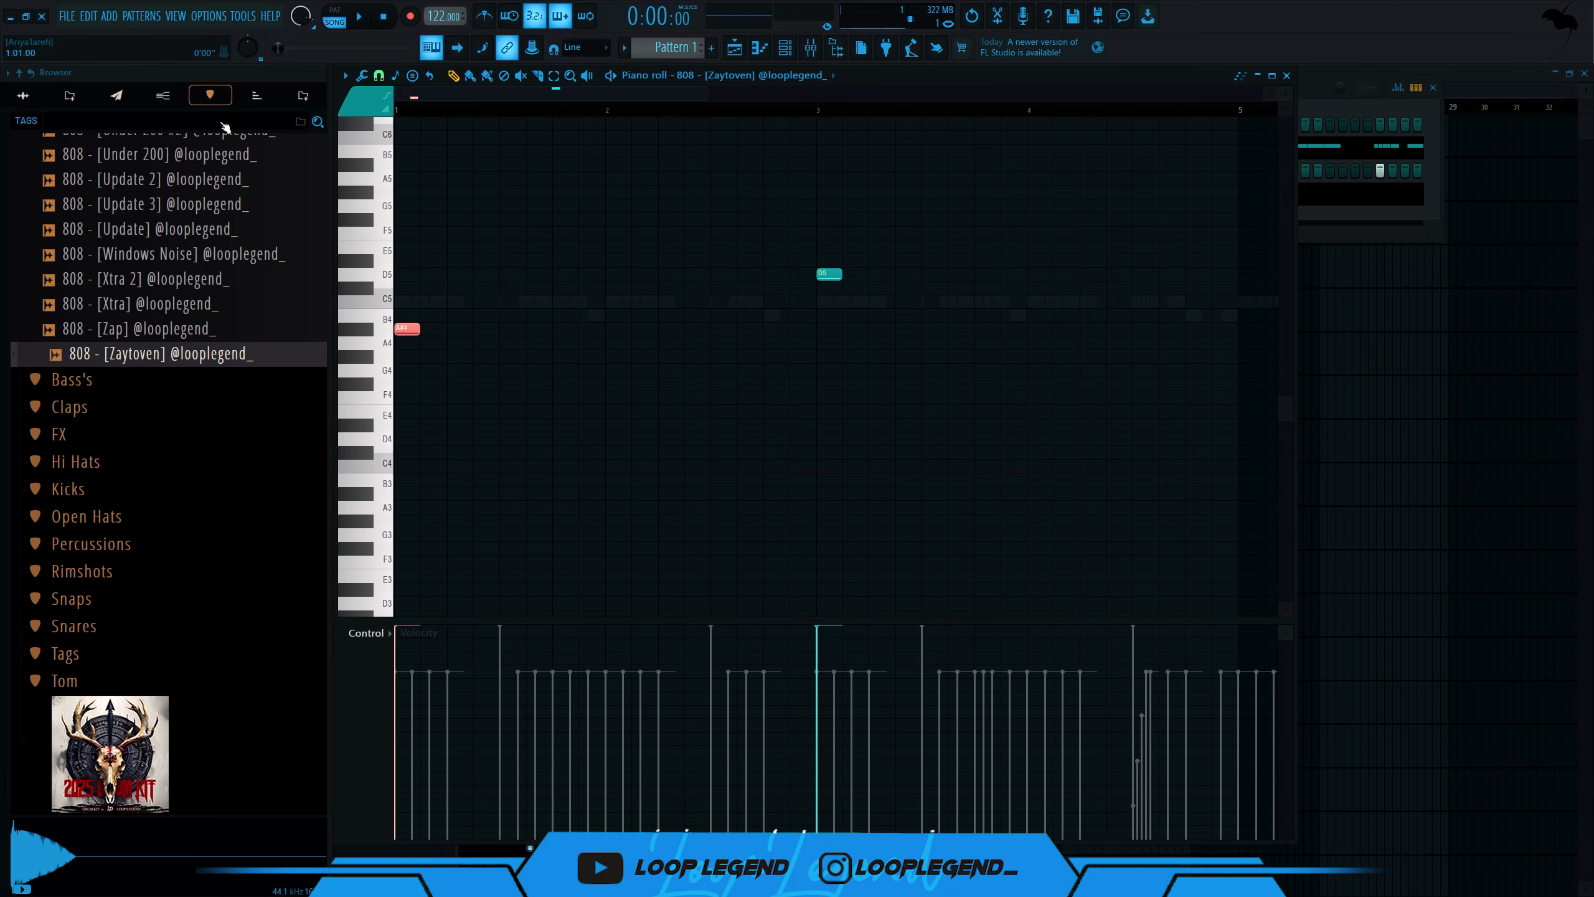
pyautogui.press('space')
pyautogui.click(530, 329)
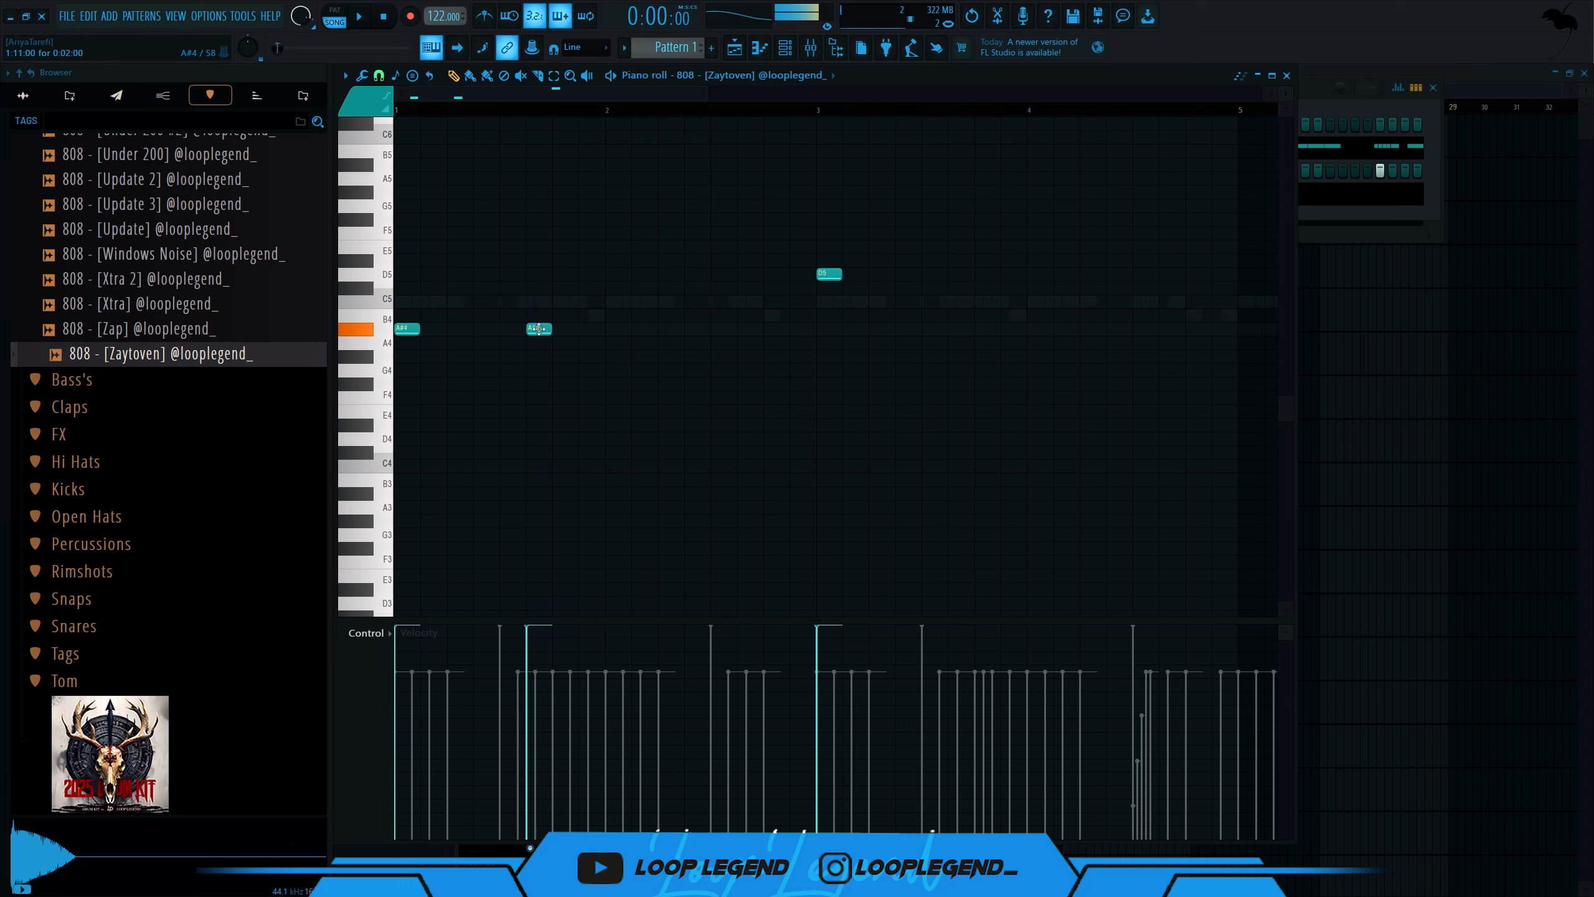
pyautogui.press('space')
pyautogui.click(487, 328)
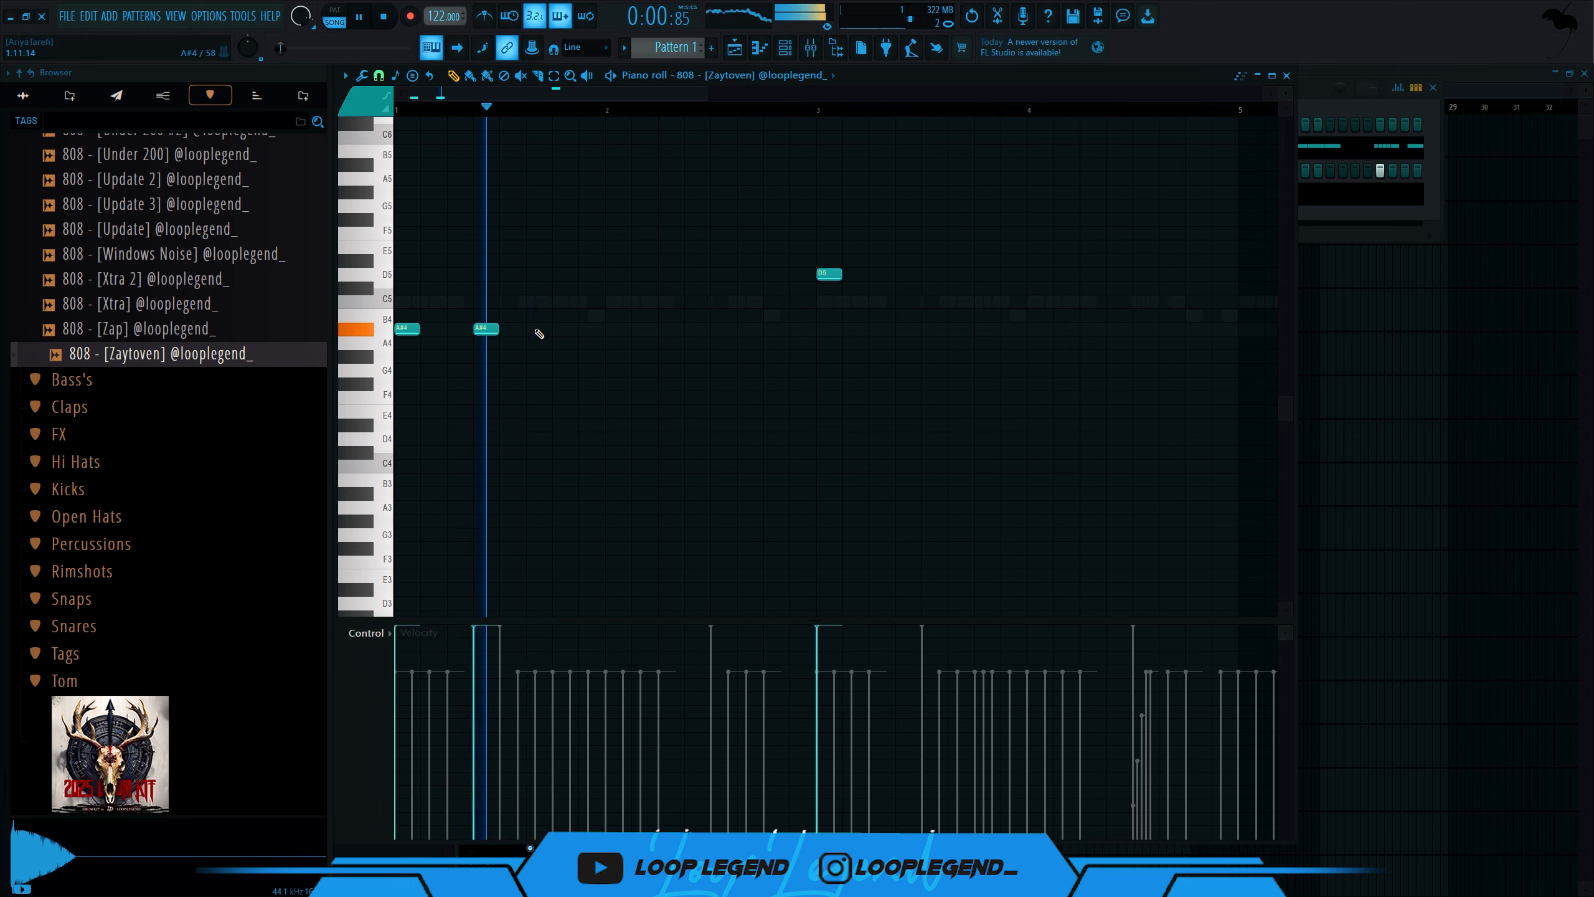
pyautogui.click(562, 328)
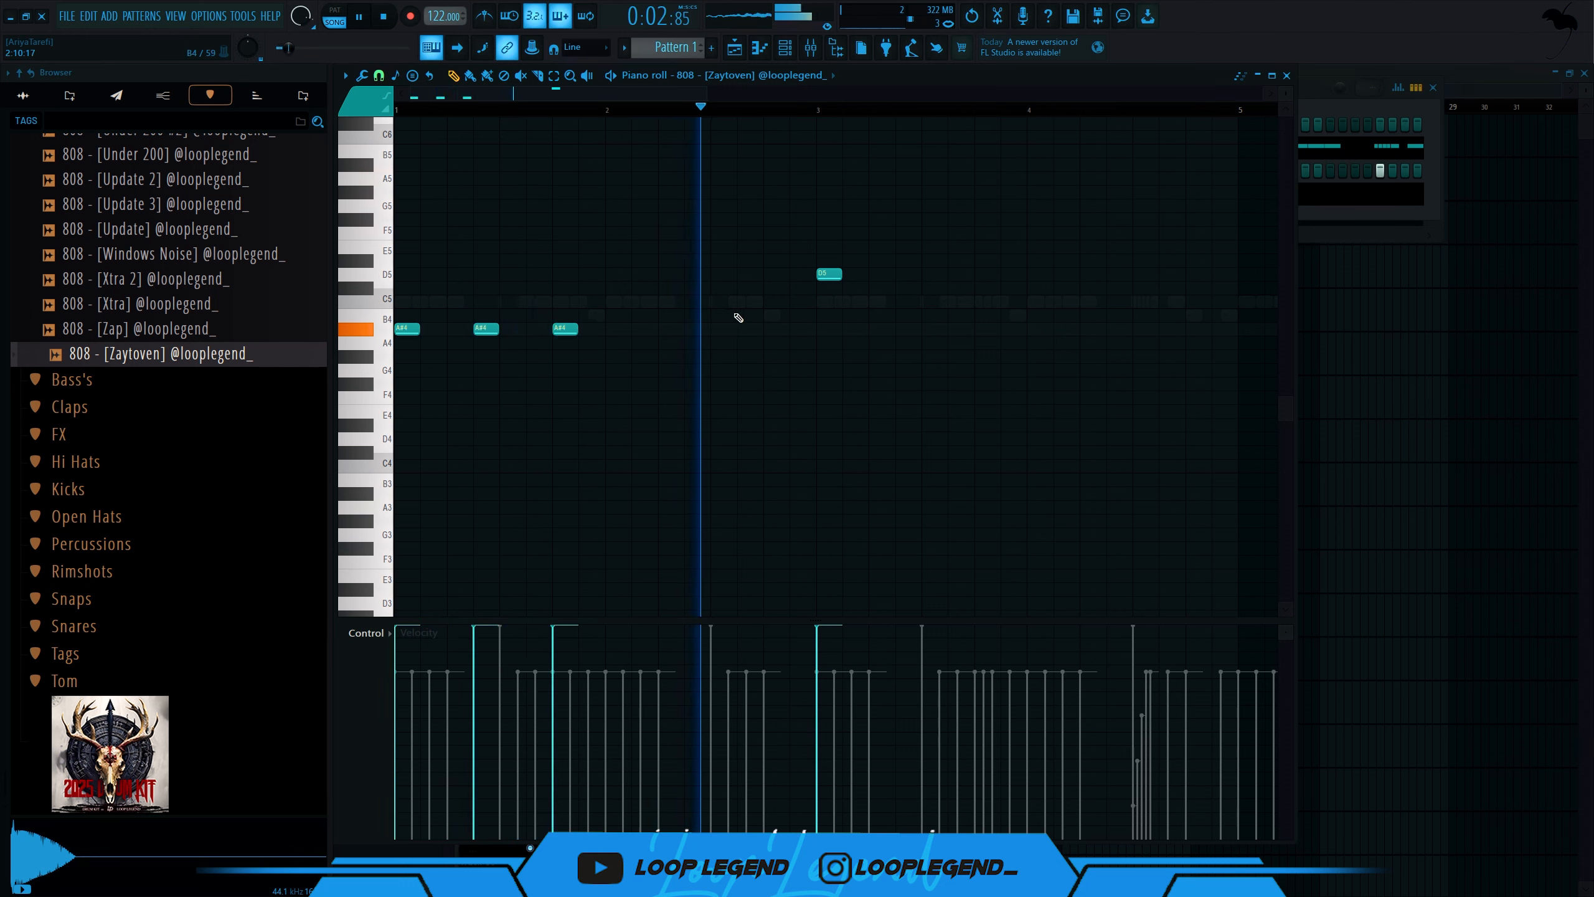
# - Add 808 notes to bar 2: A#4 on step 5 and C5 on steps 9 and 13
pyautogui.keyDown('ctrl'); pyautogui.click(715, 324); pyautogui.keyUp('ctrl')
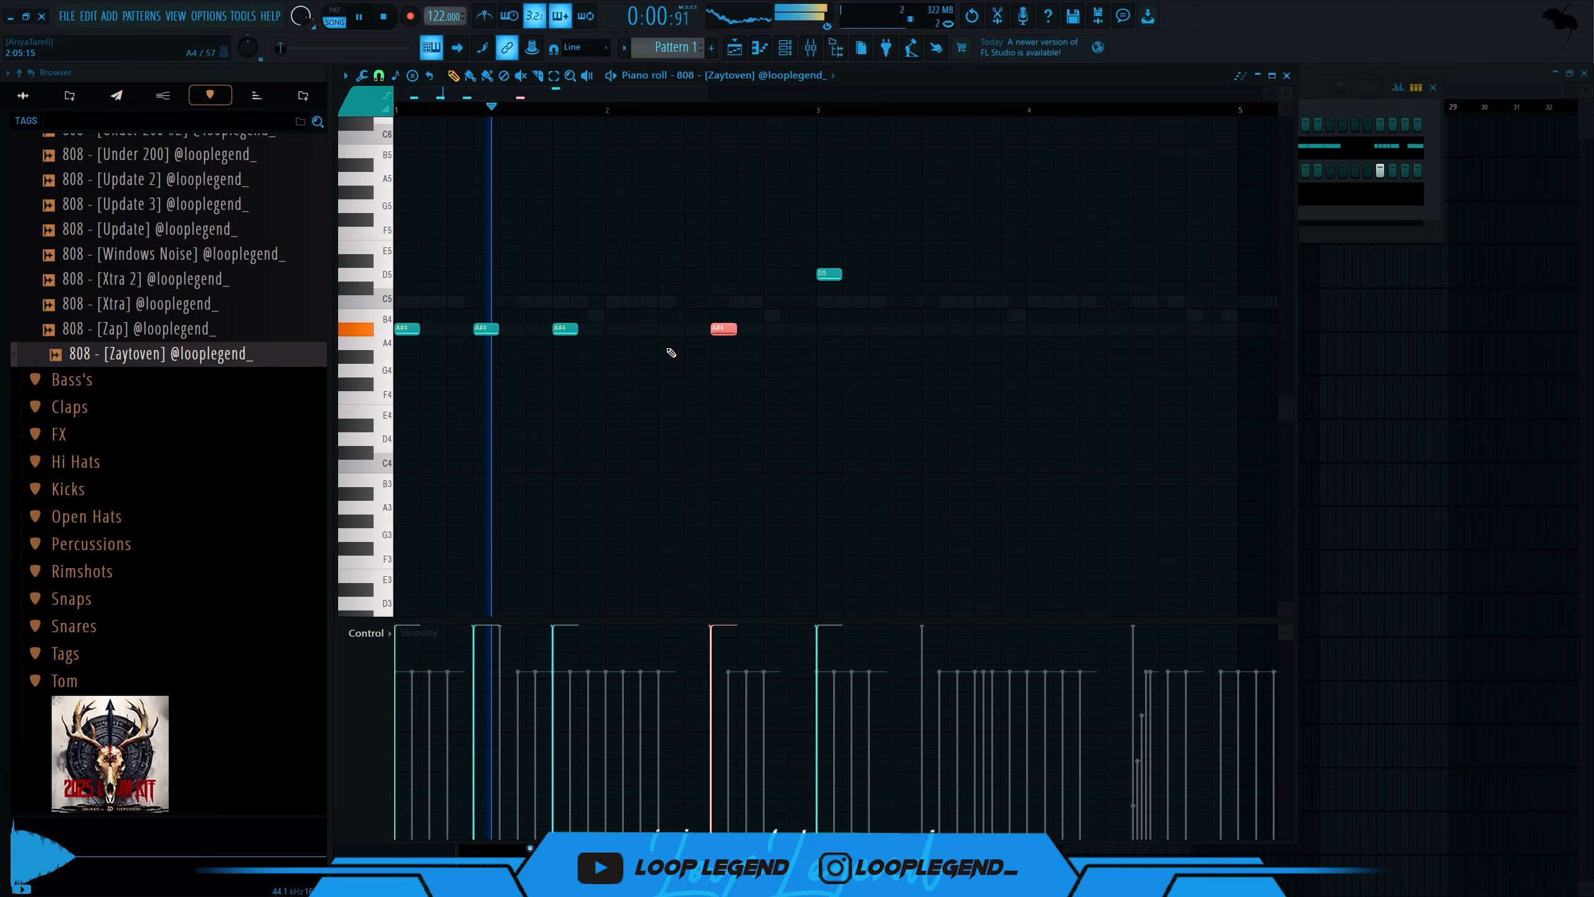
pyautogui.hotkey('shift', 'Up')
pyautogui.hotkey('shift', 'Up')
pyautogui.click(663, 331)
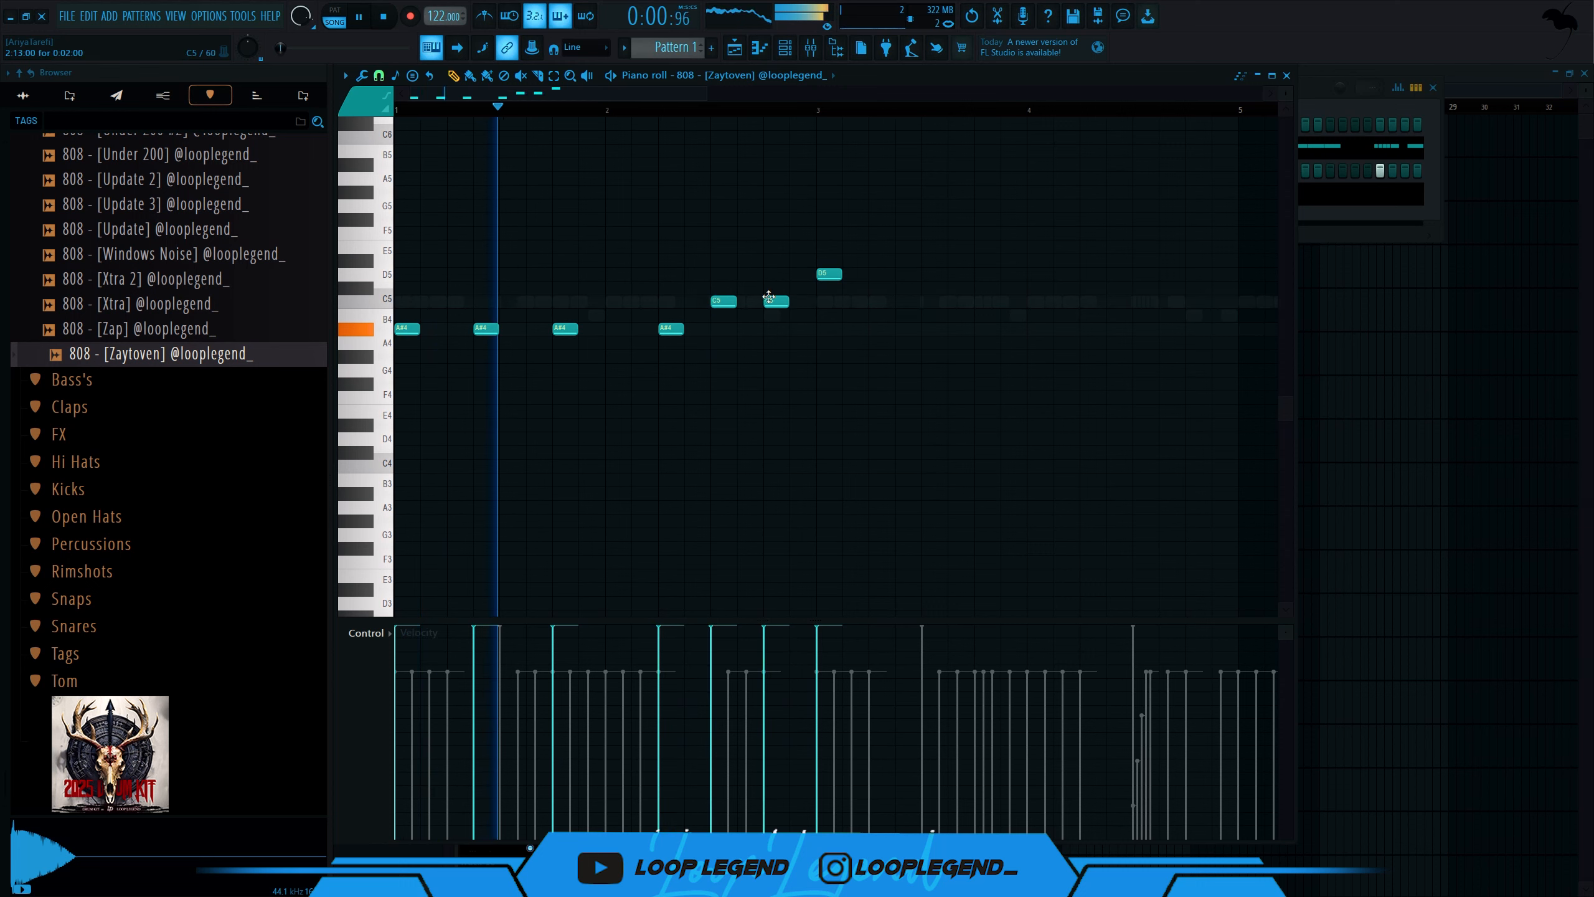
# - Make the first C5 in bar 2 a slide note and move the second C5 directly after it, to step 11
pyautogui.doubleClick(772, 301)
pyautogui.press('Return')
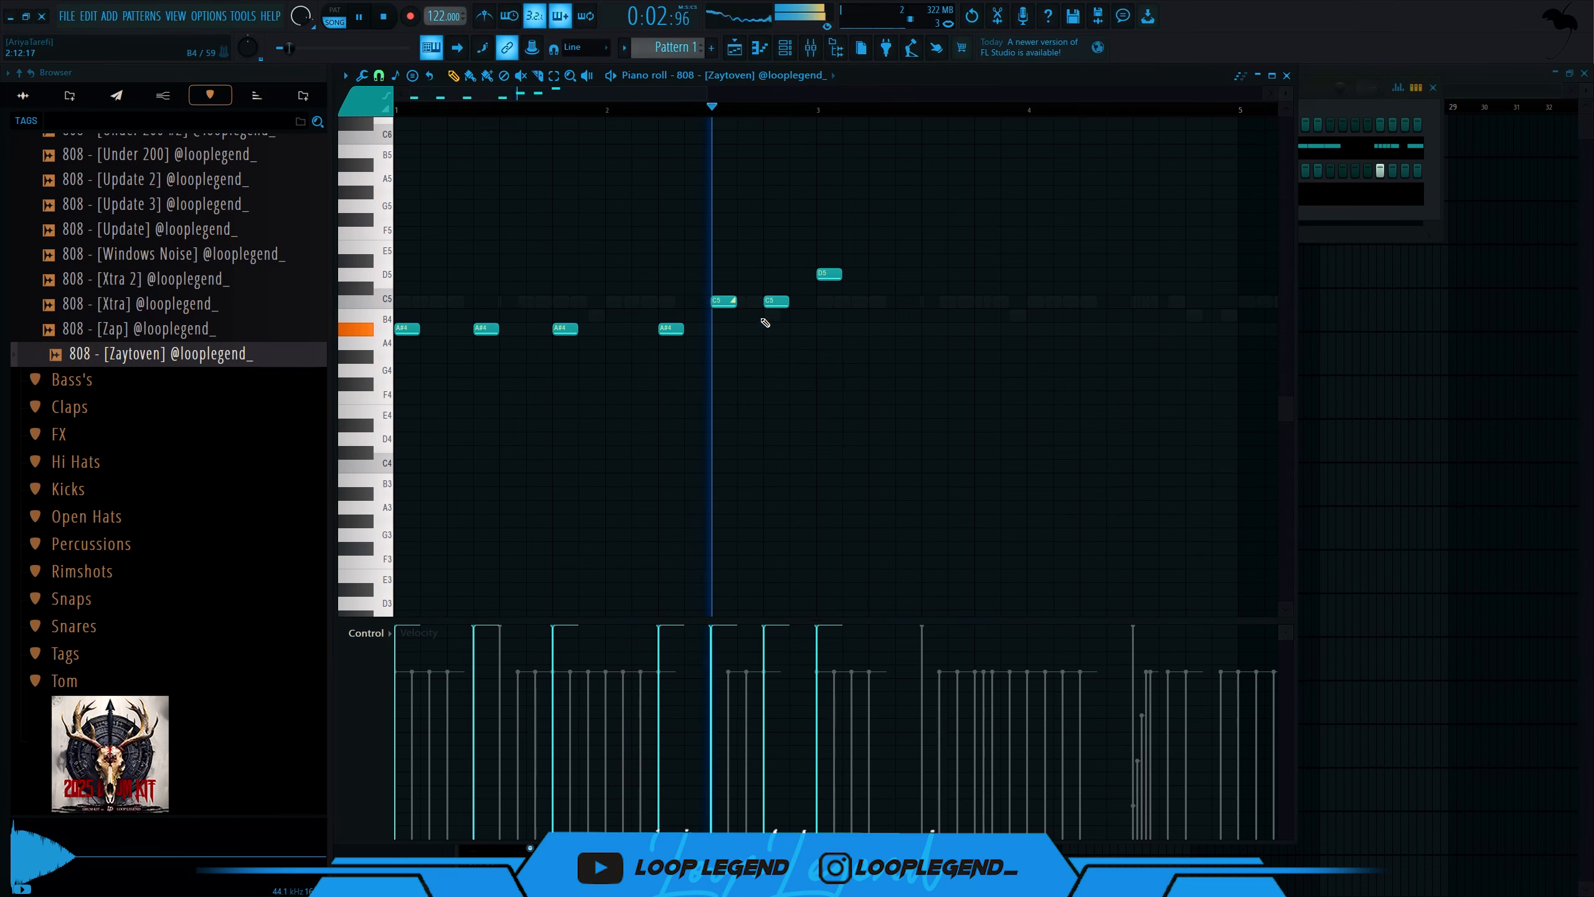
pyautogui.moveTo(771, 301); pyautogui.dragTo(745, 301)
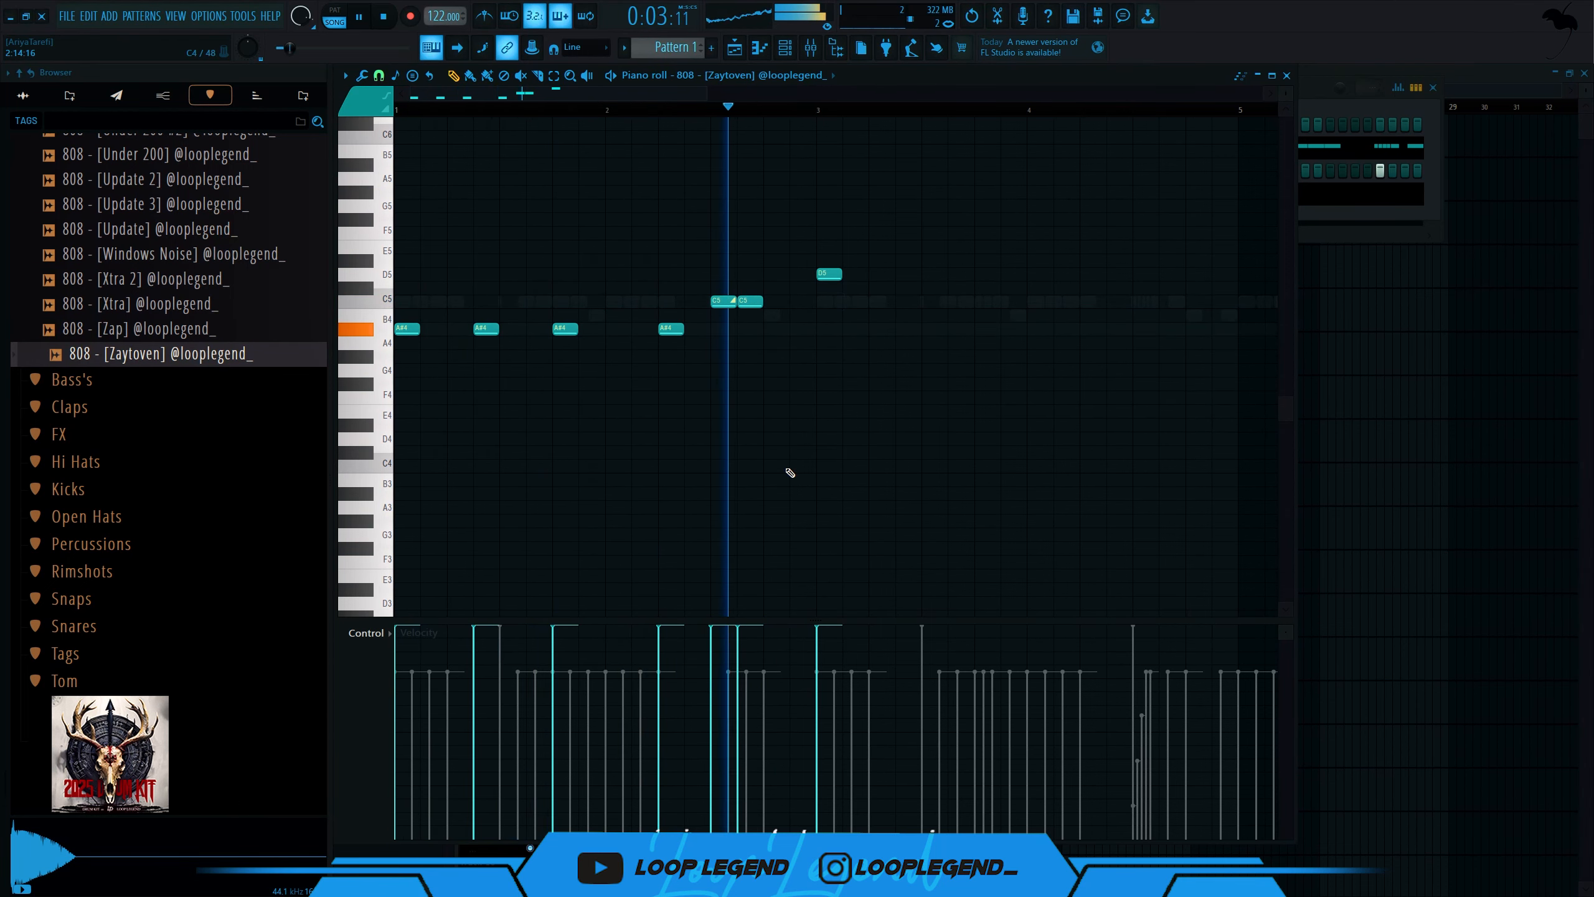
# - Add D5 808 notes on steps 7, 11 and 15 of bar 3, the middle one four steps long, and discard the D#5 trial note
pyautogui.keyDown('ctrl'); pyautogui.scroll(-1, 730, 351); pyautogui.keyUp('ctrl')
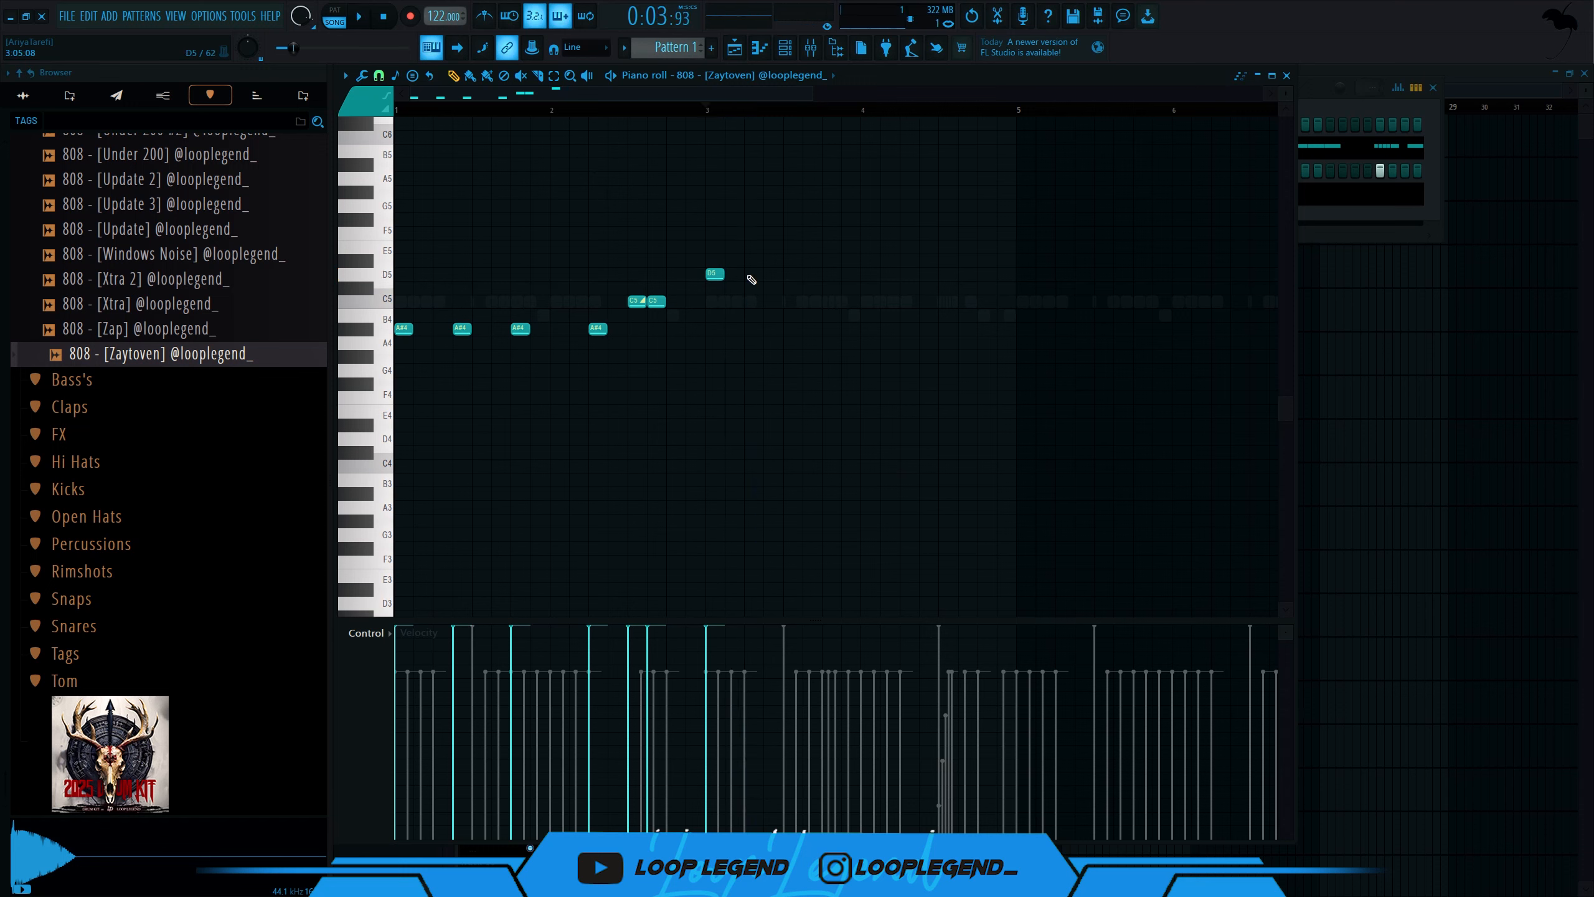
pyautogui.press('space')
pyautogui.click(766, 273)
pyautogui.press('space')
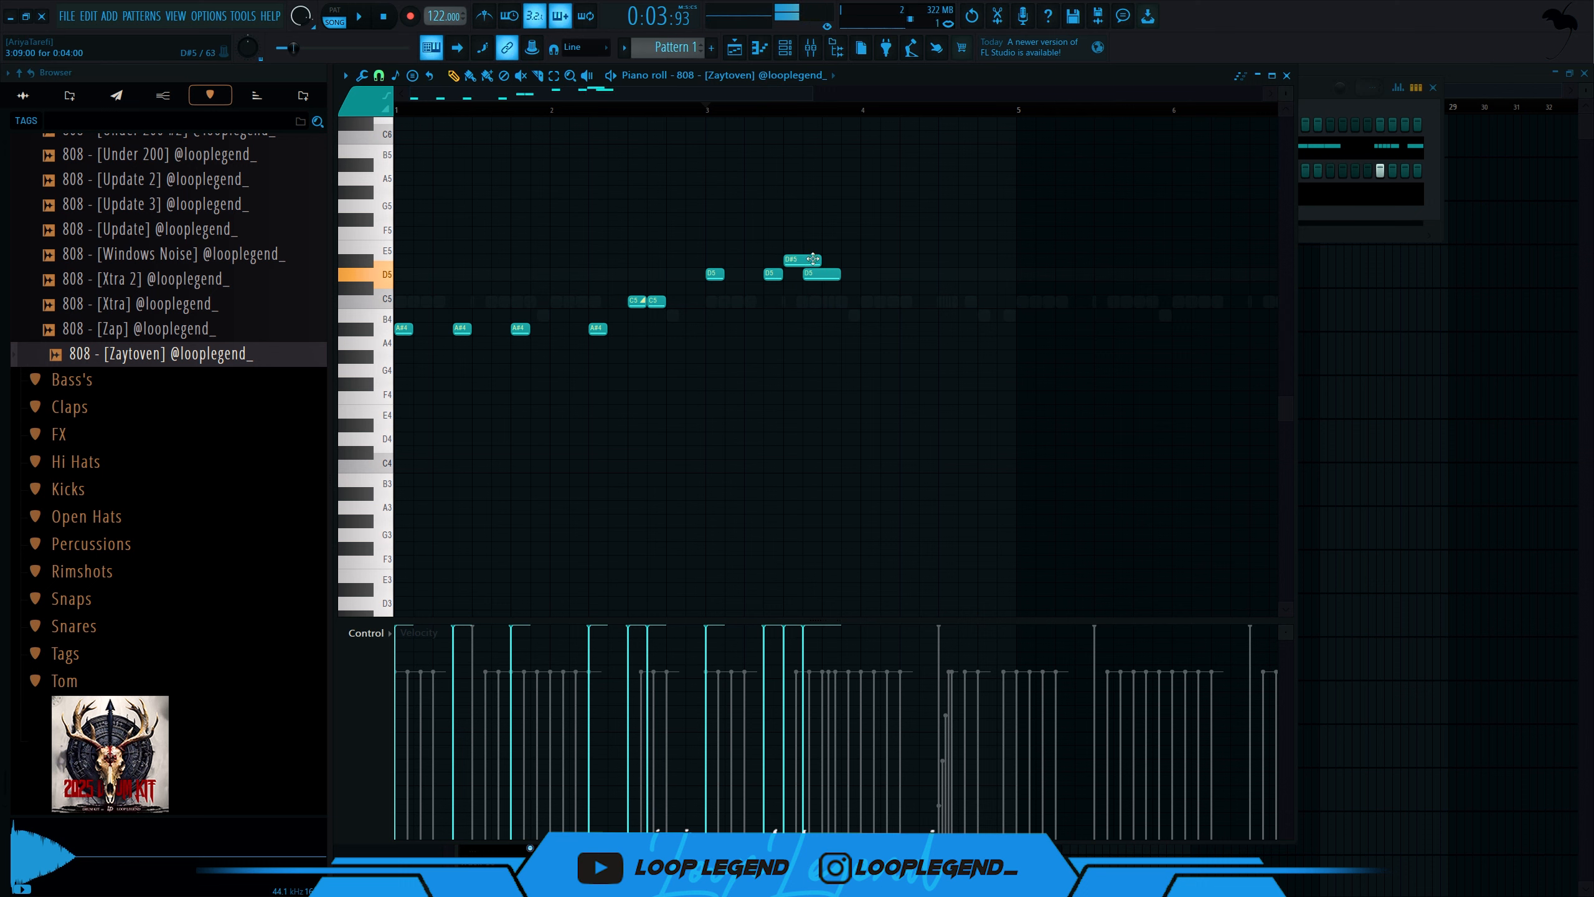
pyautogui.doubleClick(813, 259)
pyautogui.press('Return')
pyautogui.keyDown('ctrl'); pyautogui.click(842, 274); pyautogui.keyUp('ctrl')
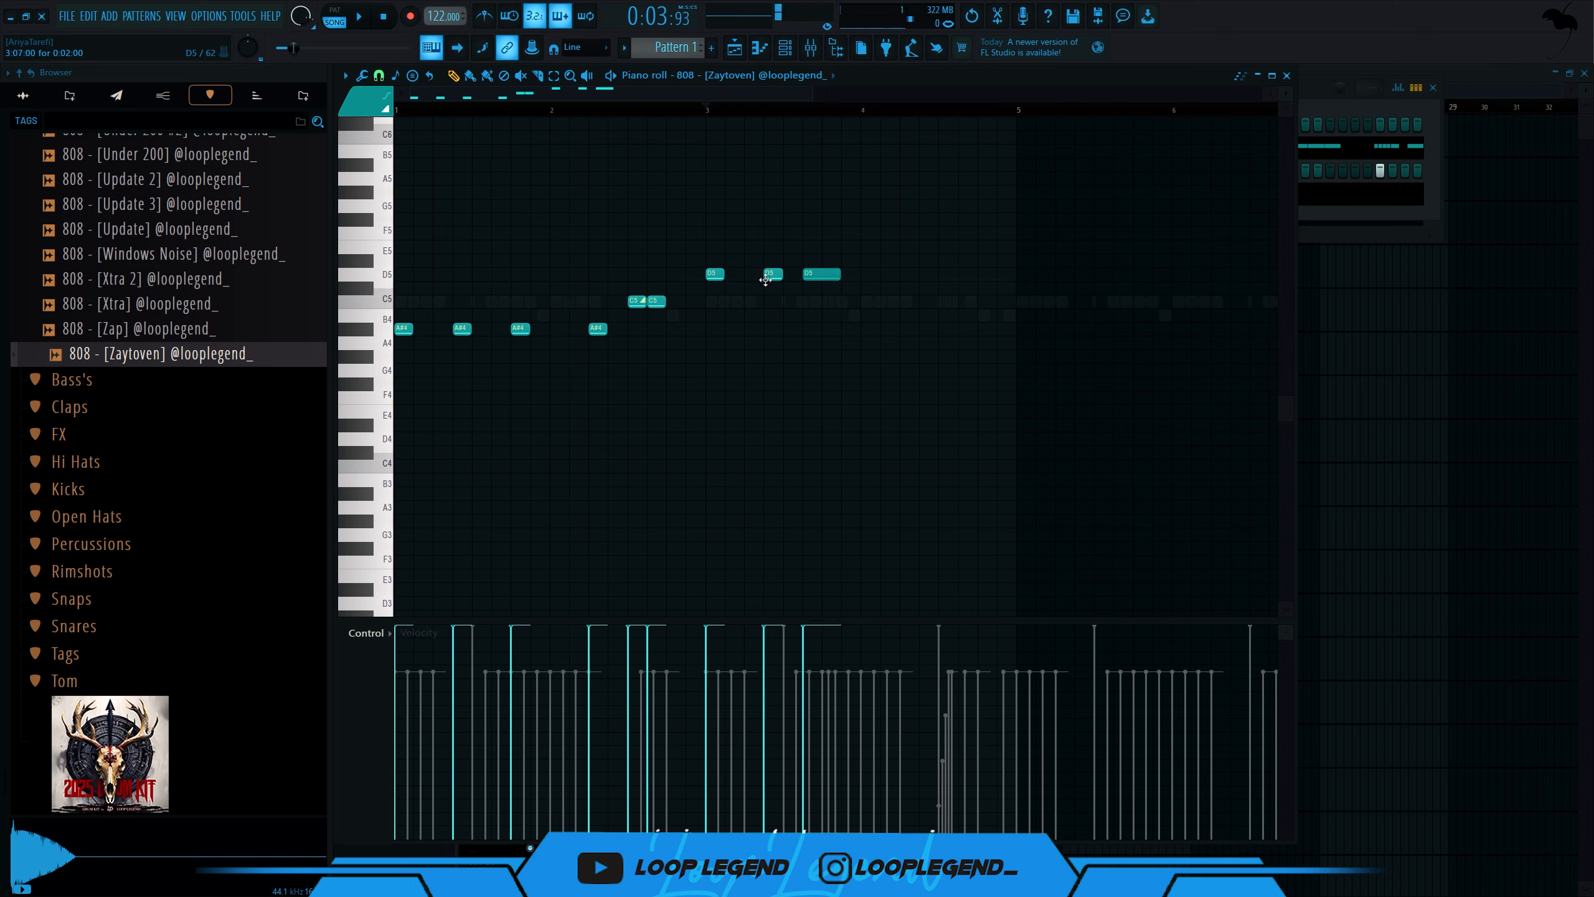
pyautogui.press('space')
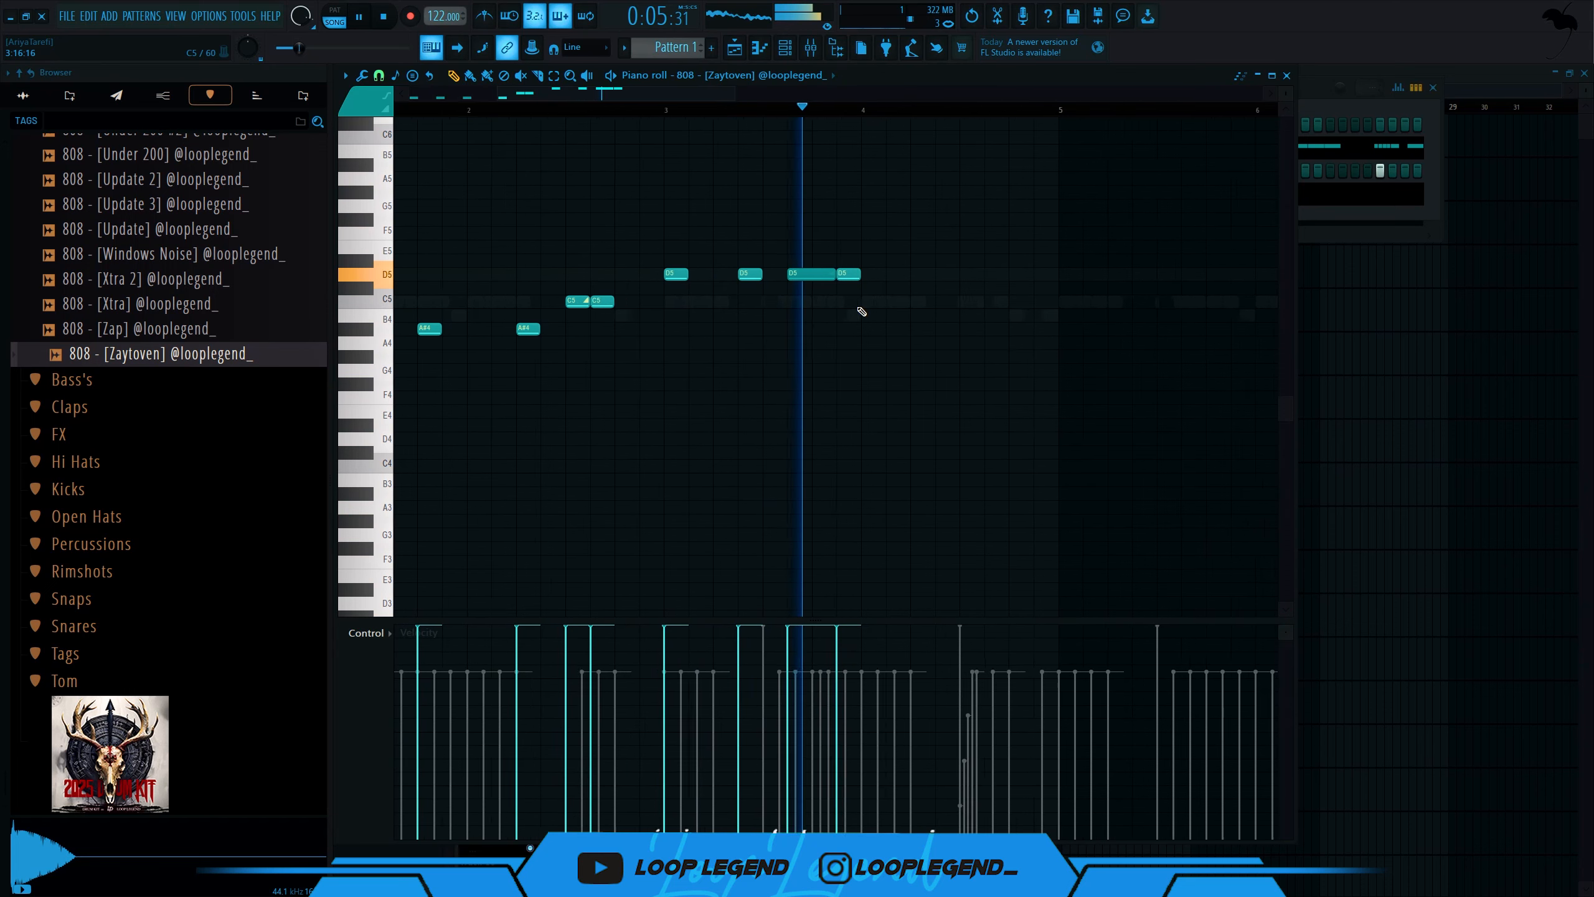
# - Extend the 808 line into bar 4 with a D5 note on step 5 and a G4 note on step 9
pyautogui.click(942, 274)
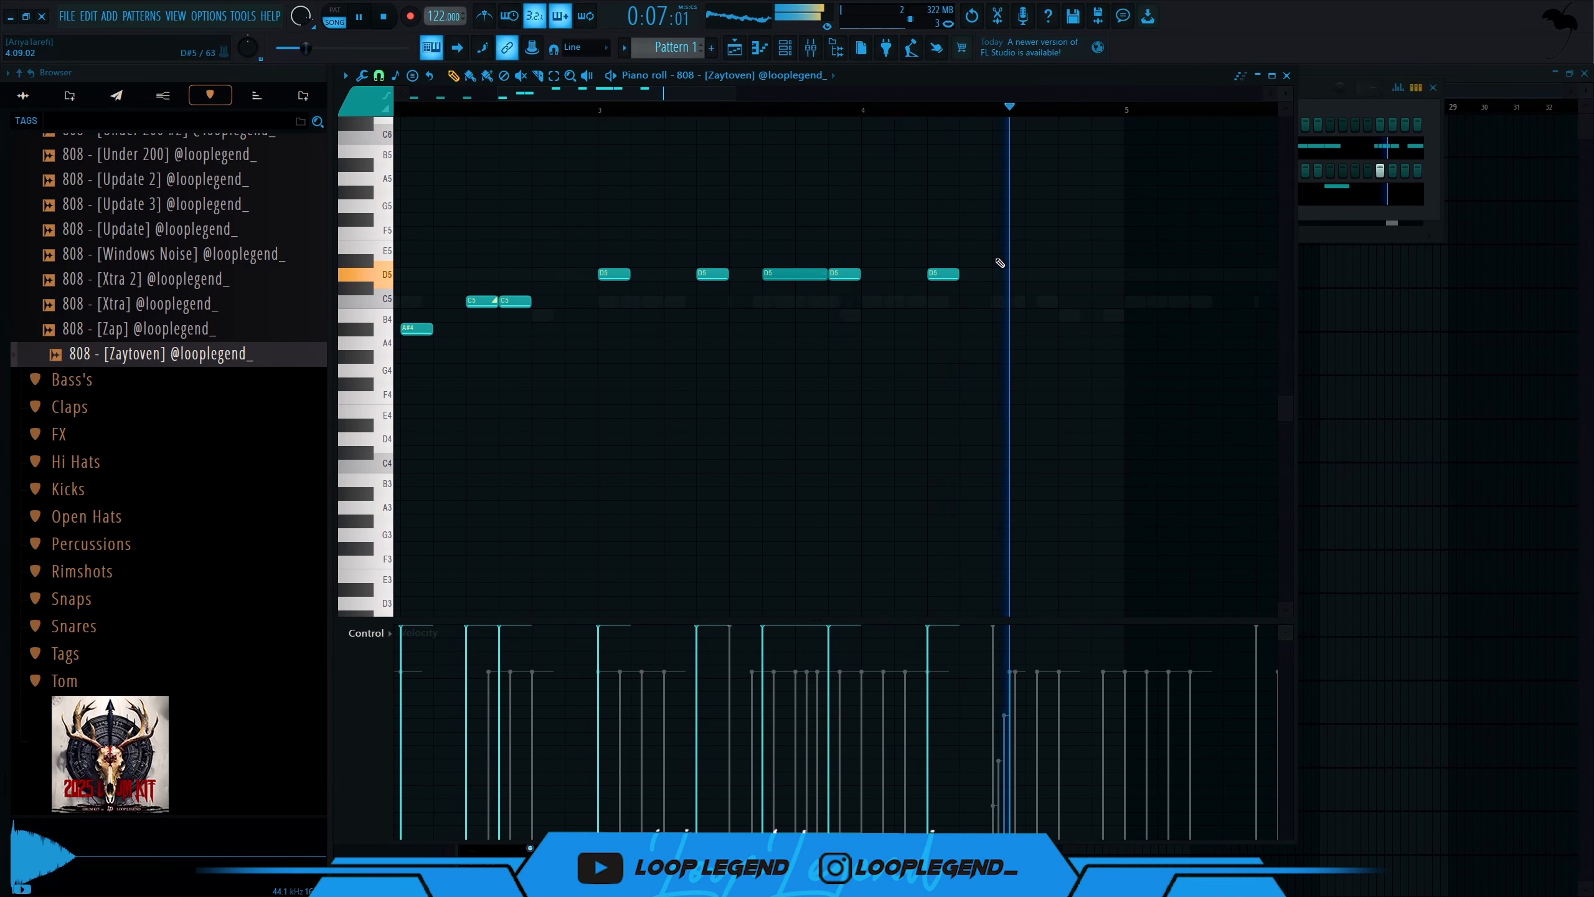
pyautogui.press('space')
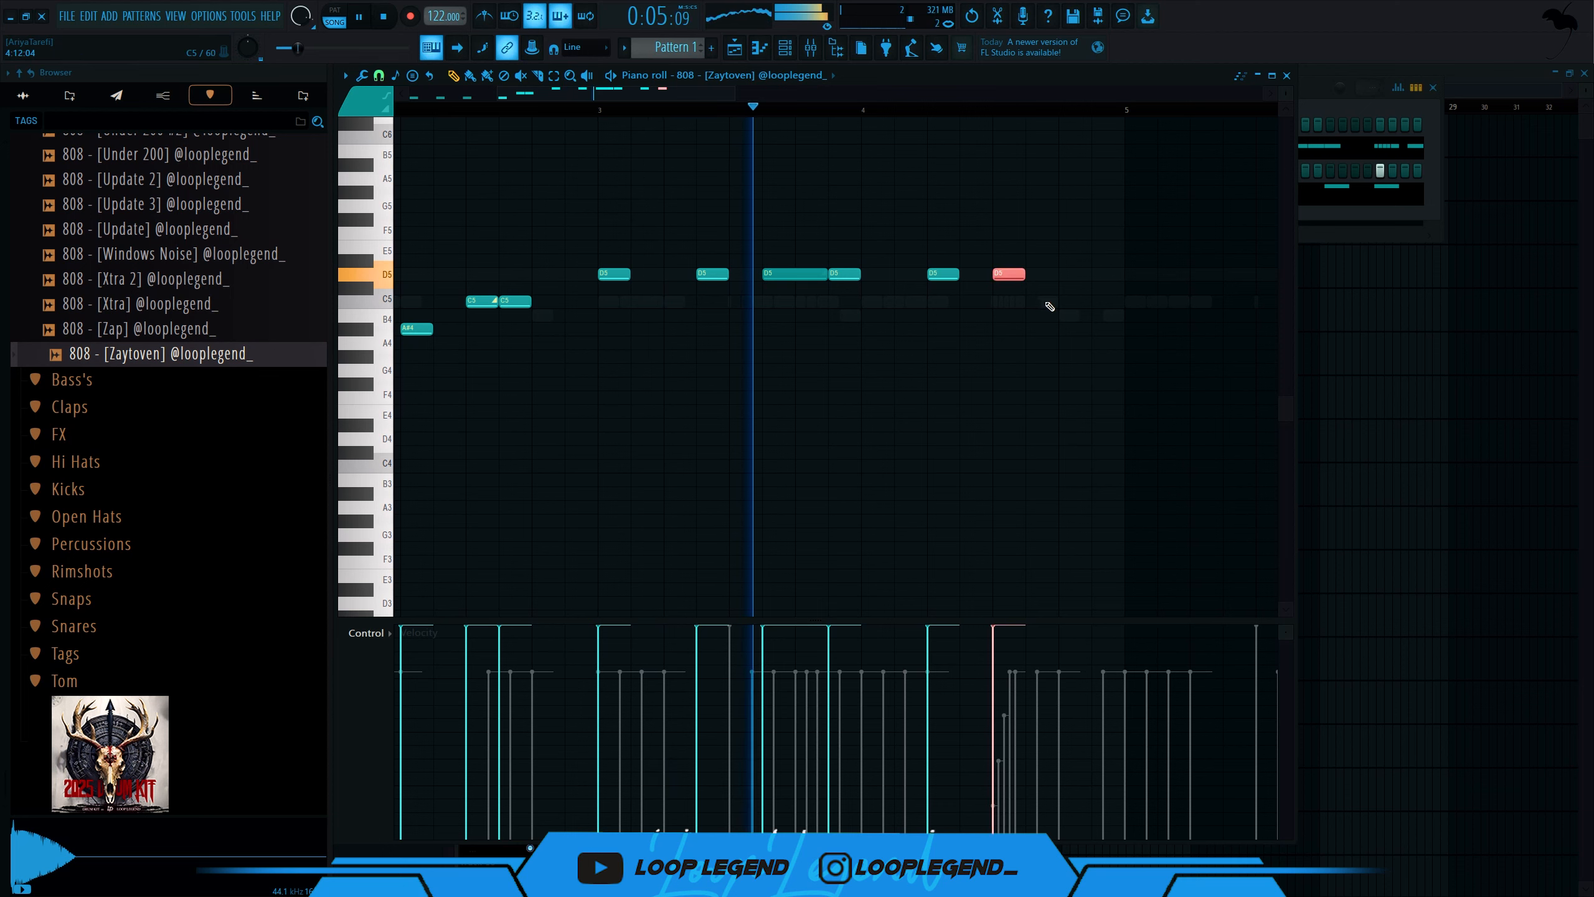
pyautogui.press('Up')
pyautogui.press('Up')
pyautogui.press('Up')
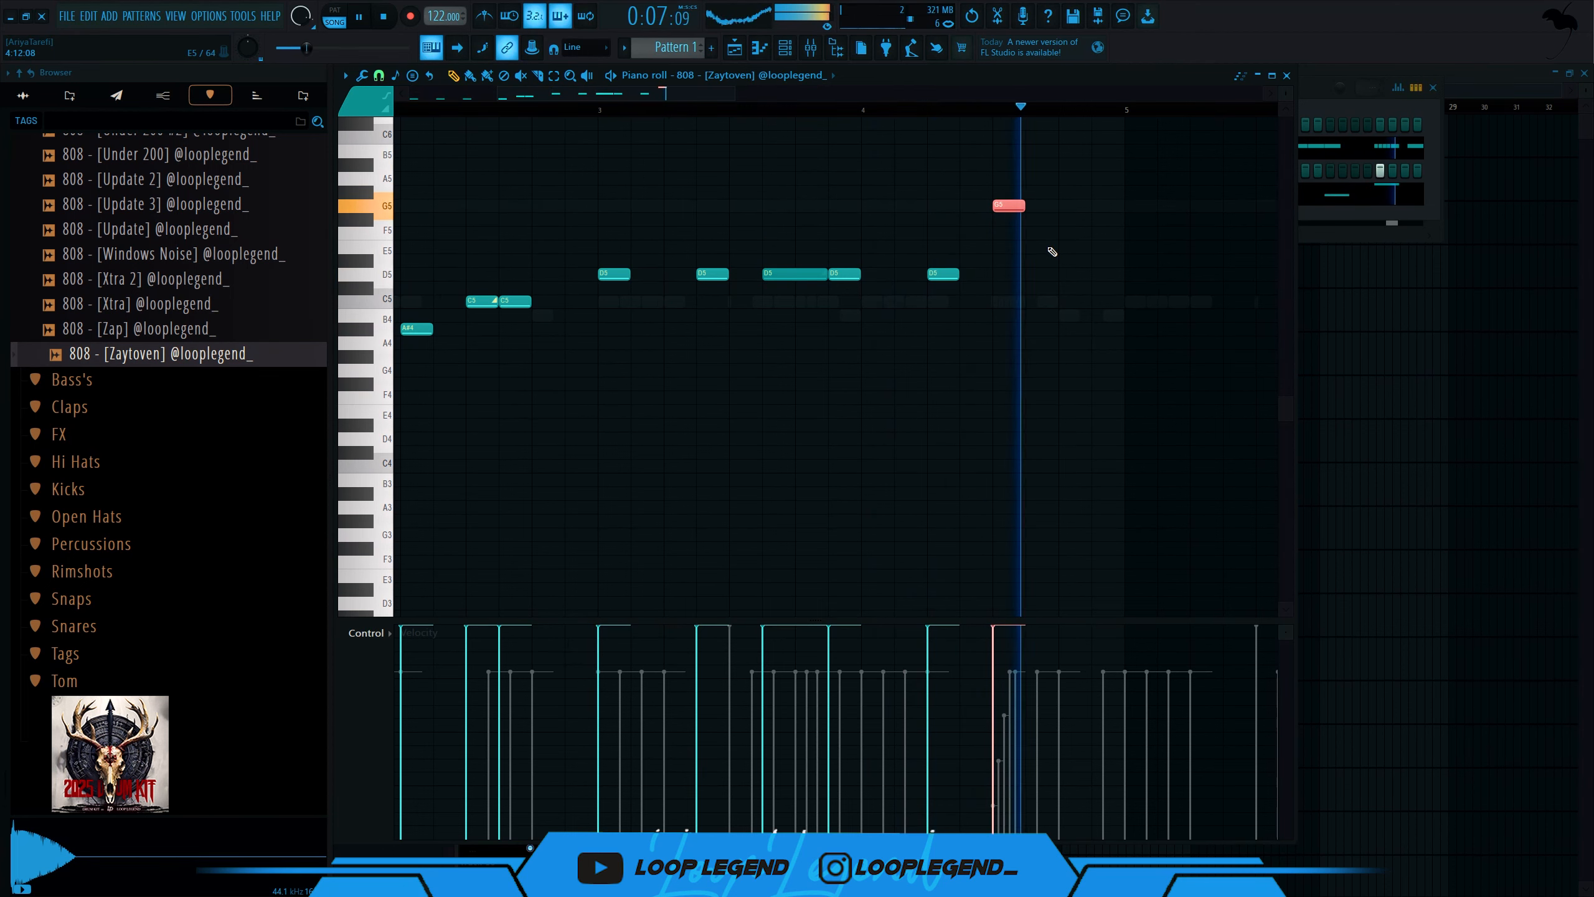
pyautogui.hotkey('ctrl', 'Down')
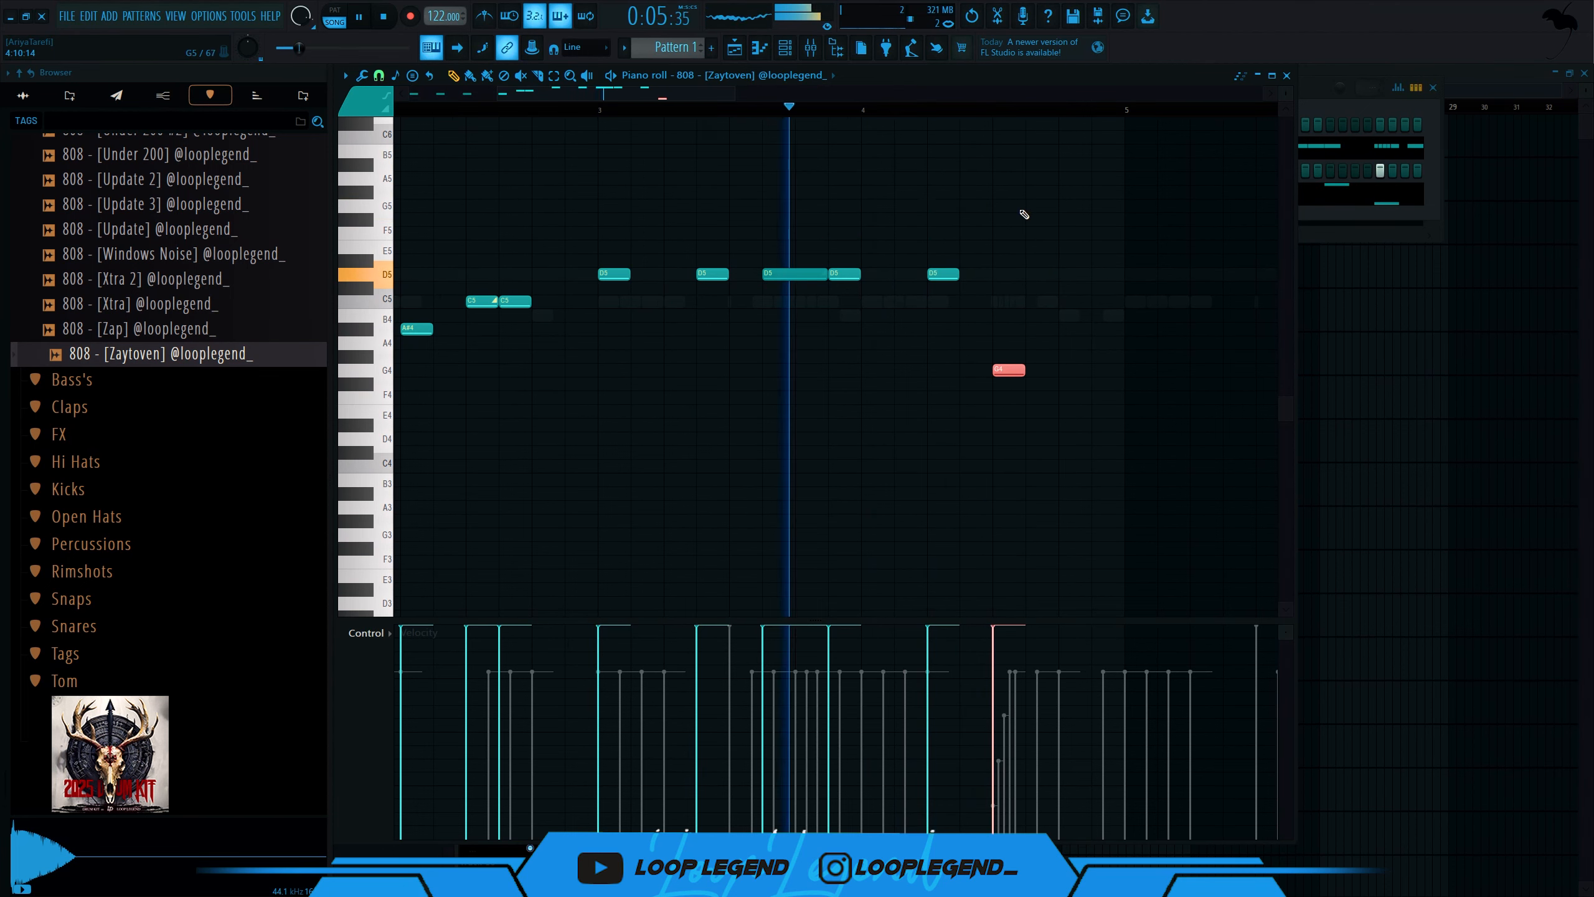
pyautogui.hotkey('ctrl', 'a')
pyautogui.press('Delete')
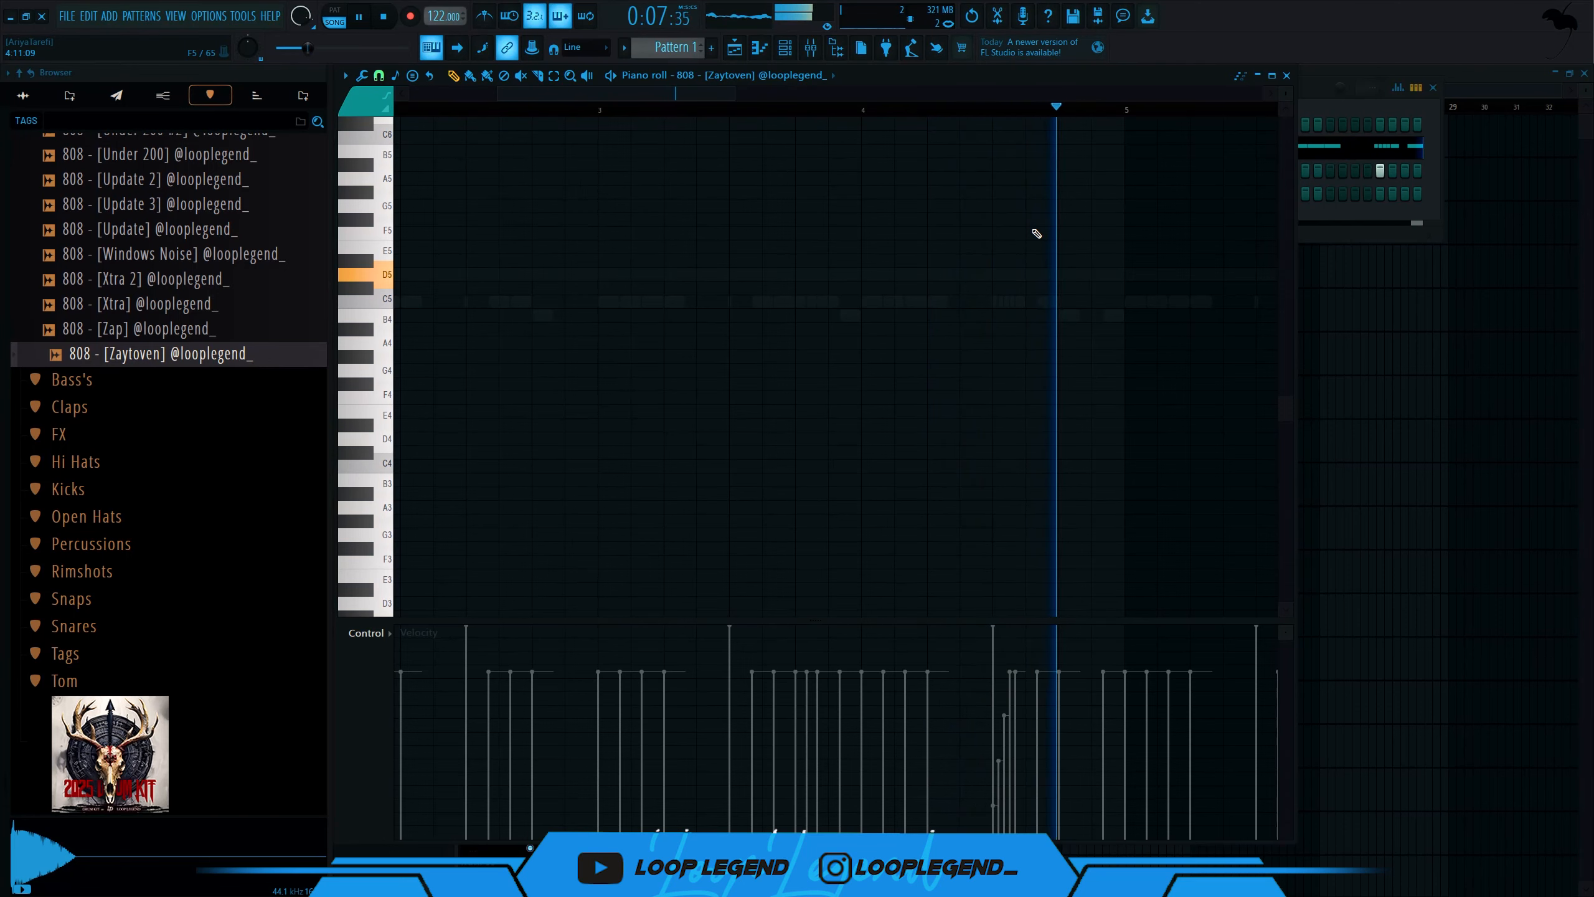
pyautogui.hotkey('ctrl', 'z')
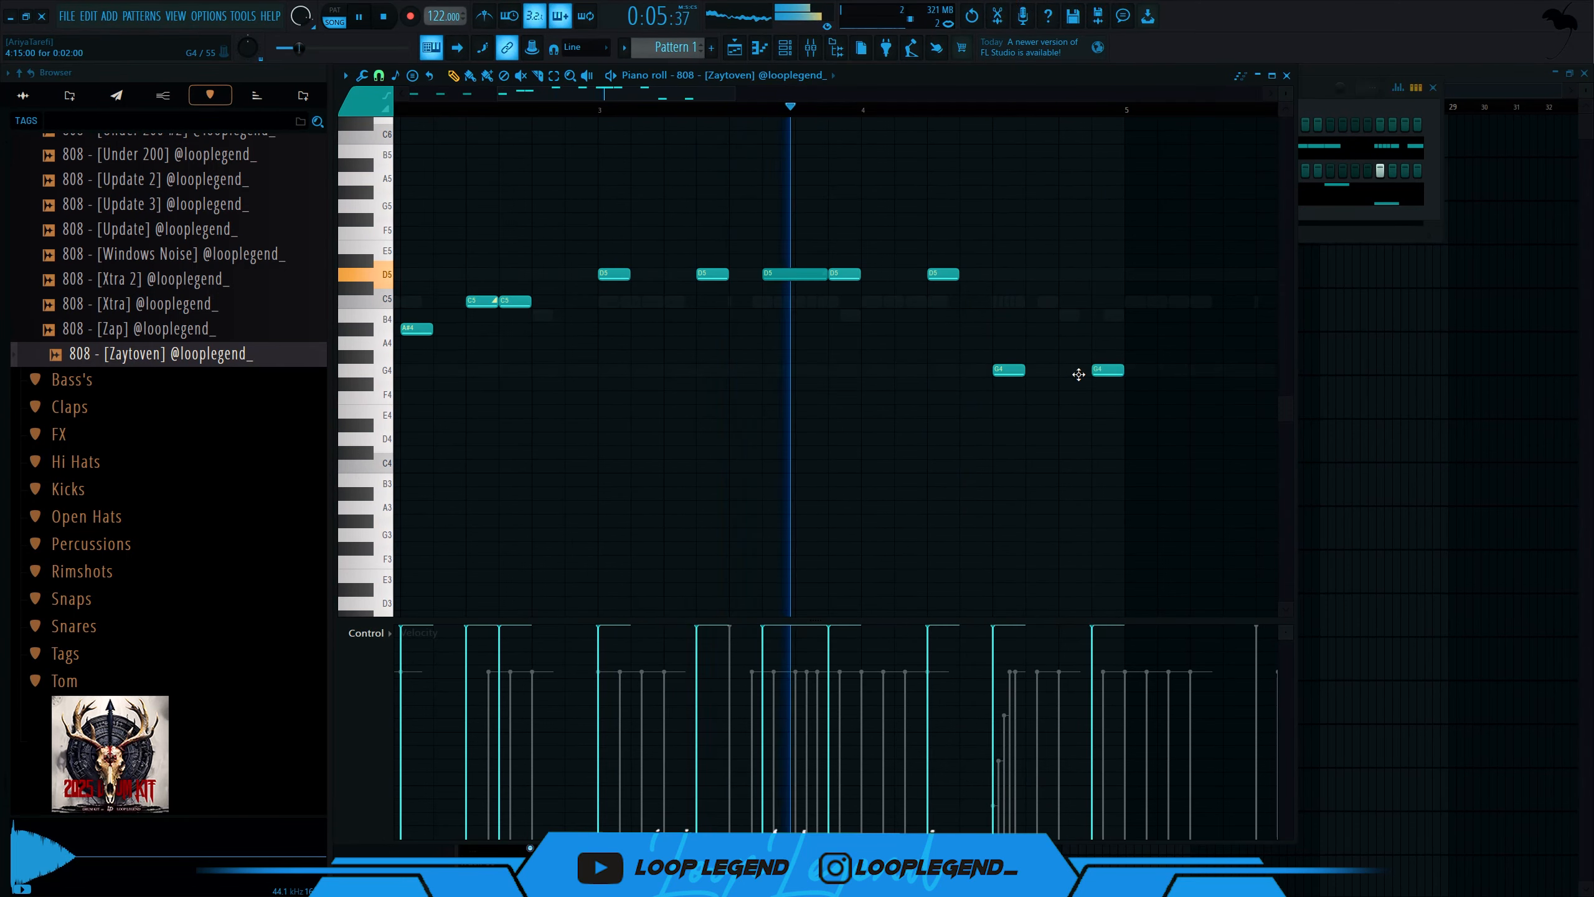
# - Make the first G4 in bar 4 a slide note, place the second G4 on step 11, and add another G4 on step 15
pyautogui.moveTo(1079, 374); pyautogui.dragTo(1059, 371)
pyautogui.scroll(-3, 721, 358)
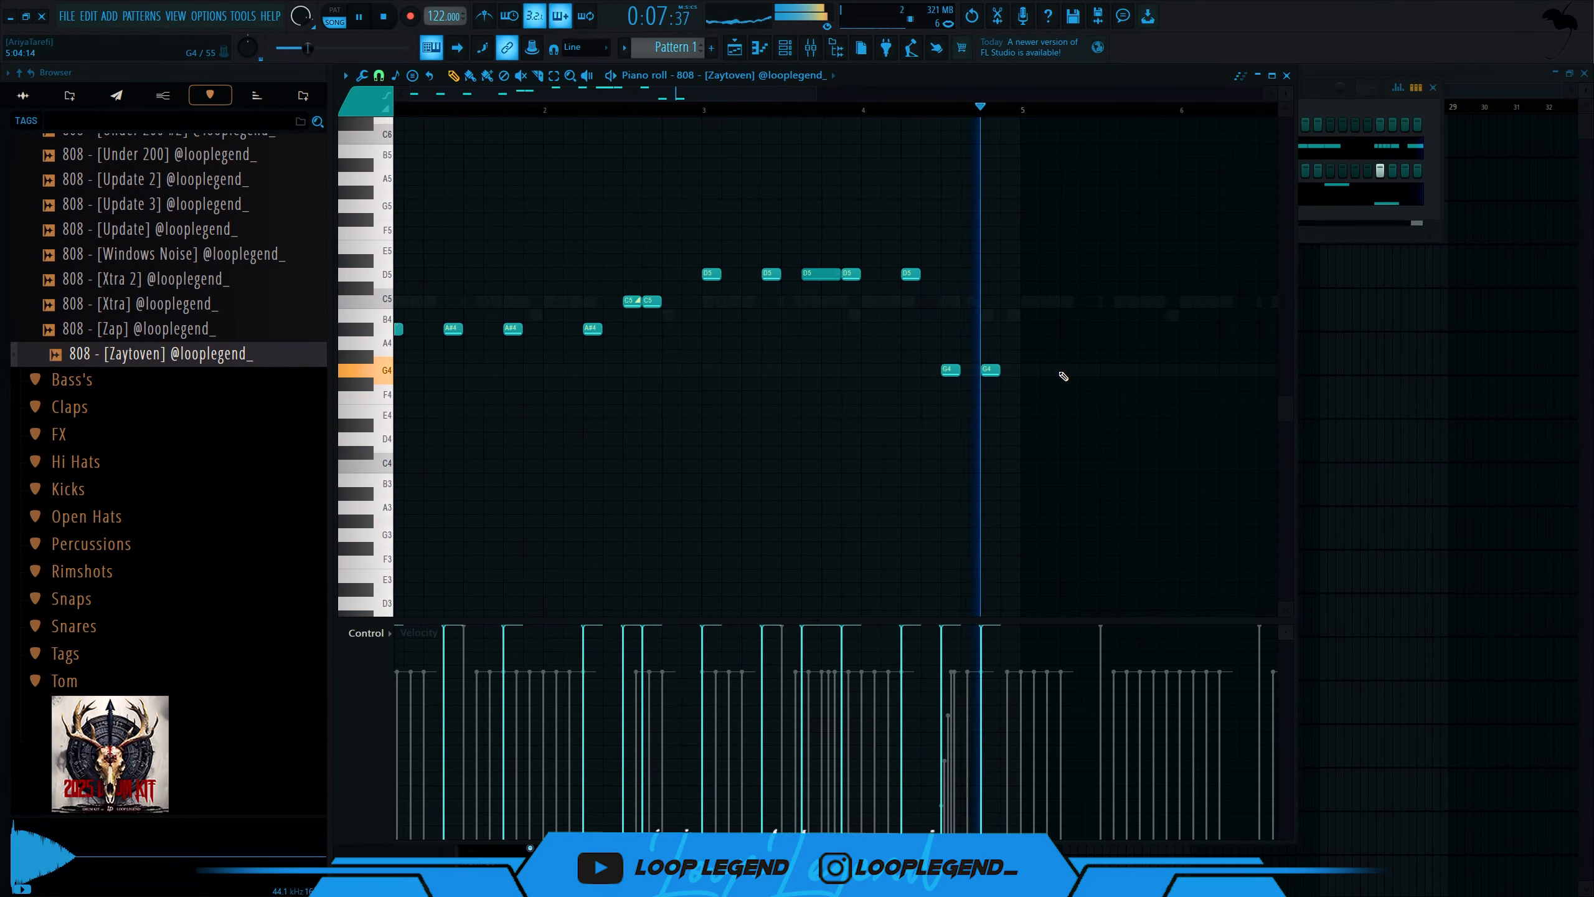
pyautogui.press('space')
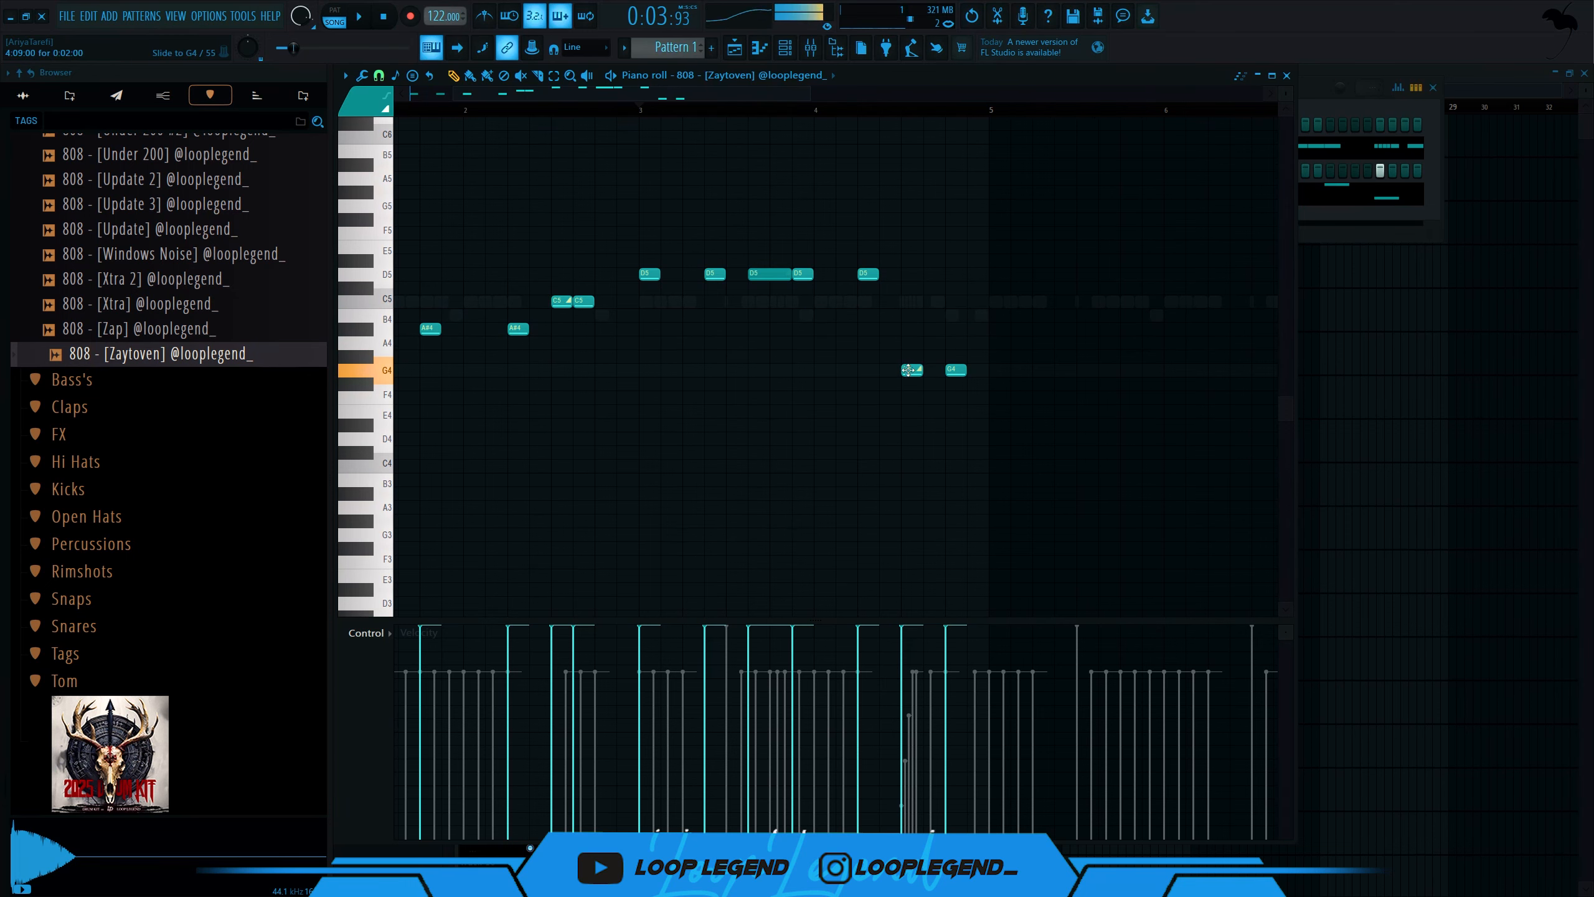
pyautogui.press('space')
pyautogui.moveTo(955, 370); pyautogui.dragTo(933, 370)
pyautogui.click(976, 370)
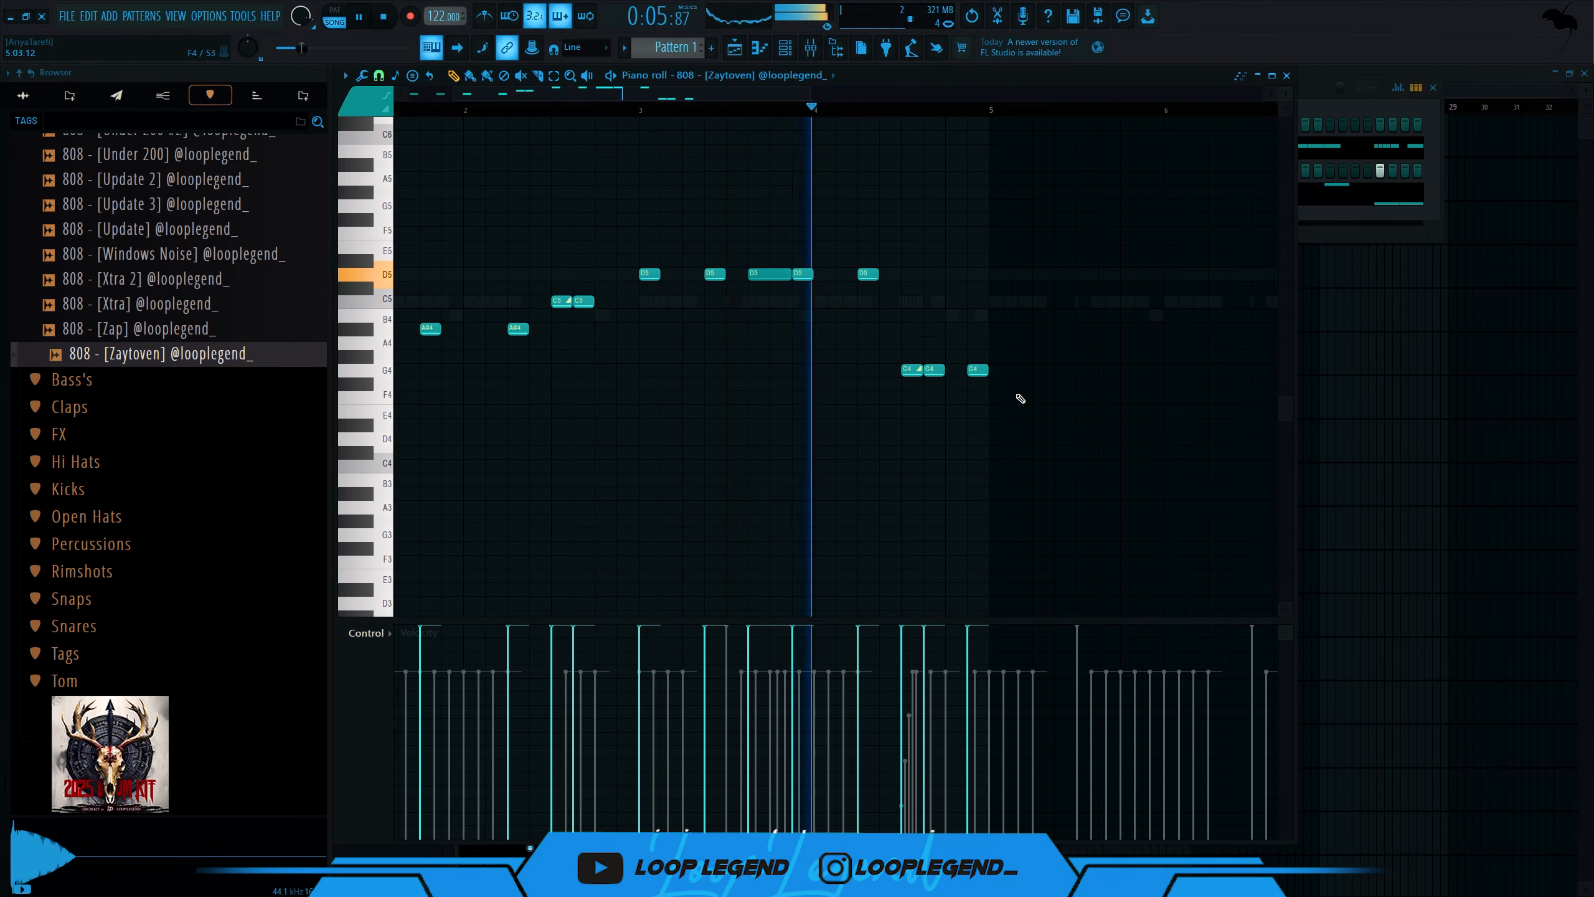
# - Move the G4 slide note in bar 4 of the 808 line to step 7
pyautogui.scroll(3, 857, 381)
pyautogui.press('space')
pyautogui.moveTo(857, 370); pyautogui.dragTo(835, 371)
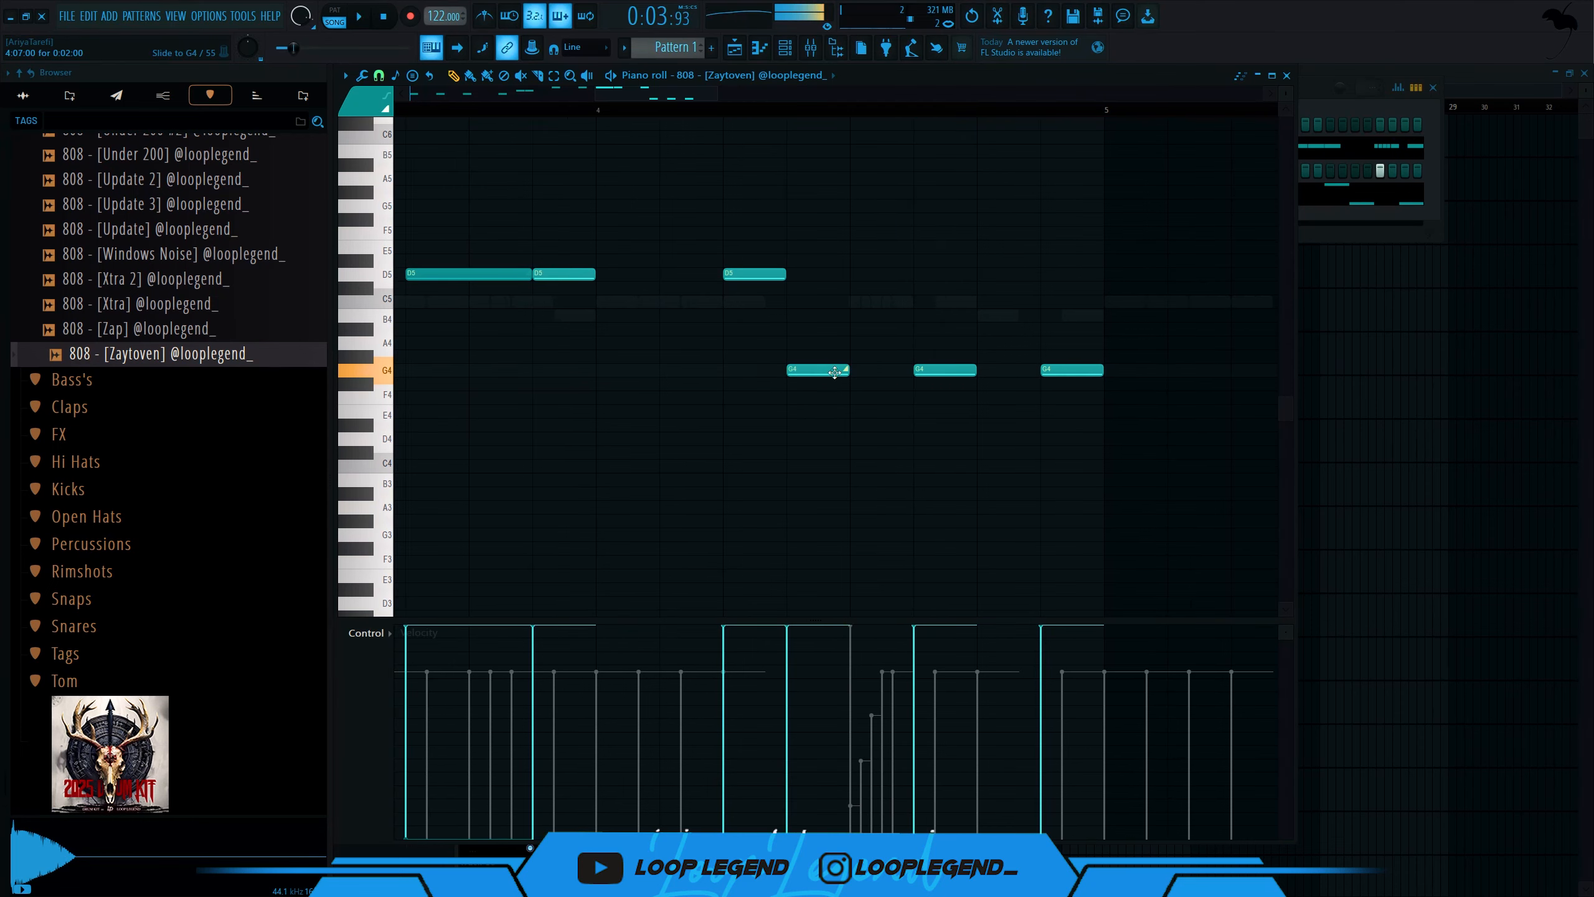
# - Fill step 9 of bar 4 with a G4 note and duplicate the four-bar 808 line into bars 5 to 8
pyautogui.press('F6')
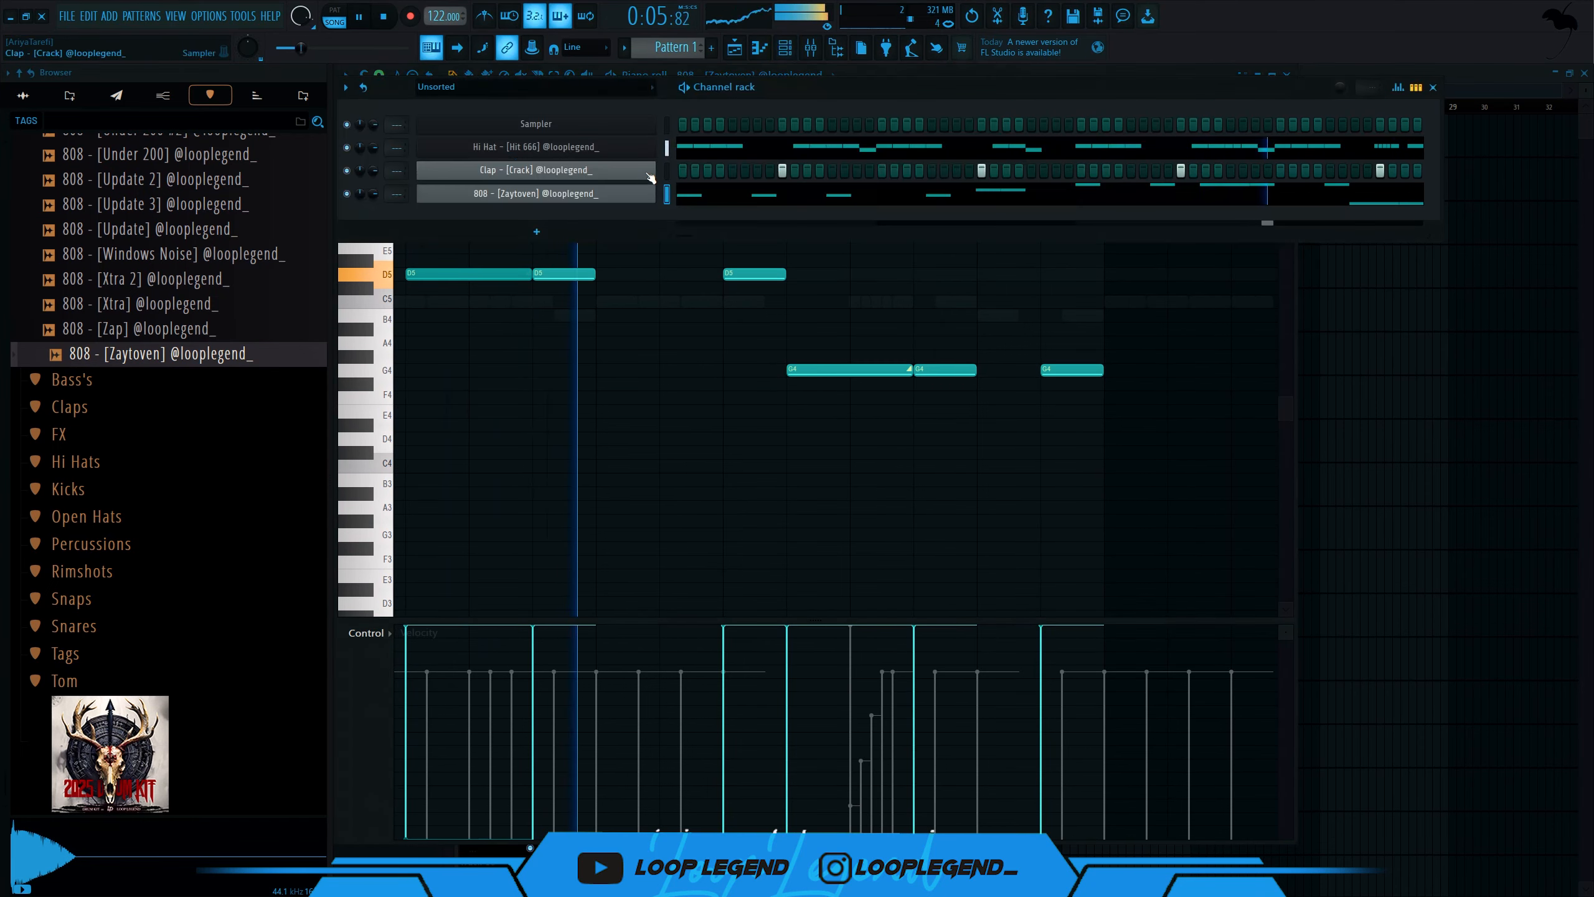
pyautogui.click(657, 150)
pyautogui.click(657, 149)
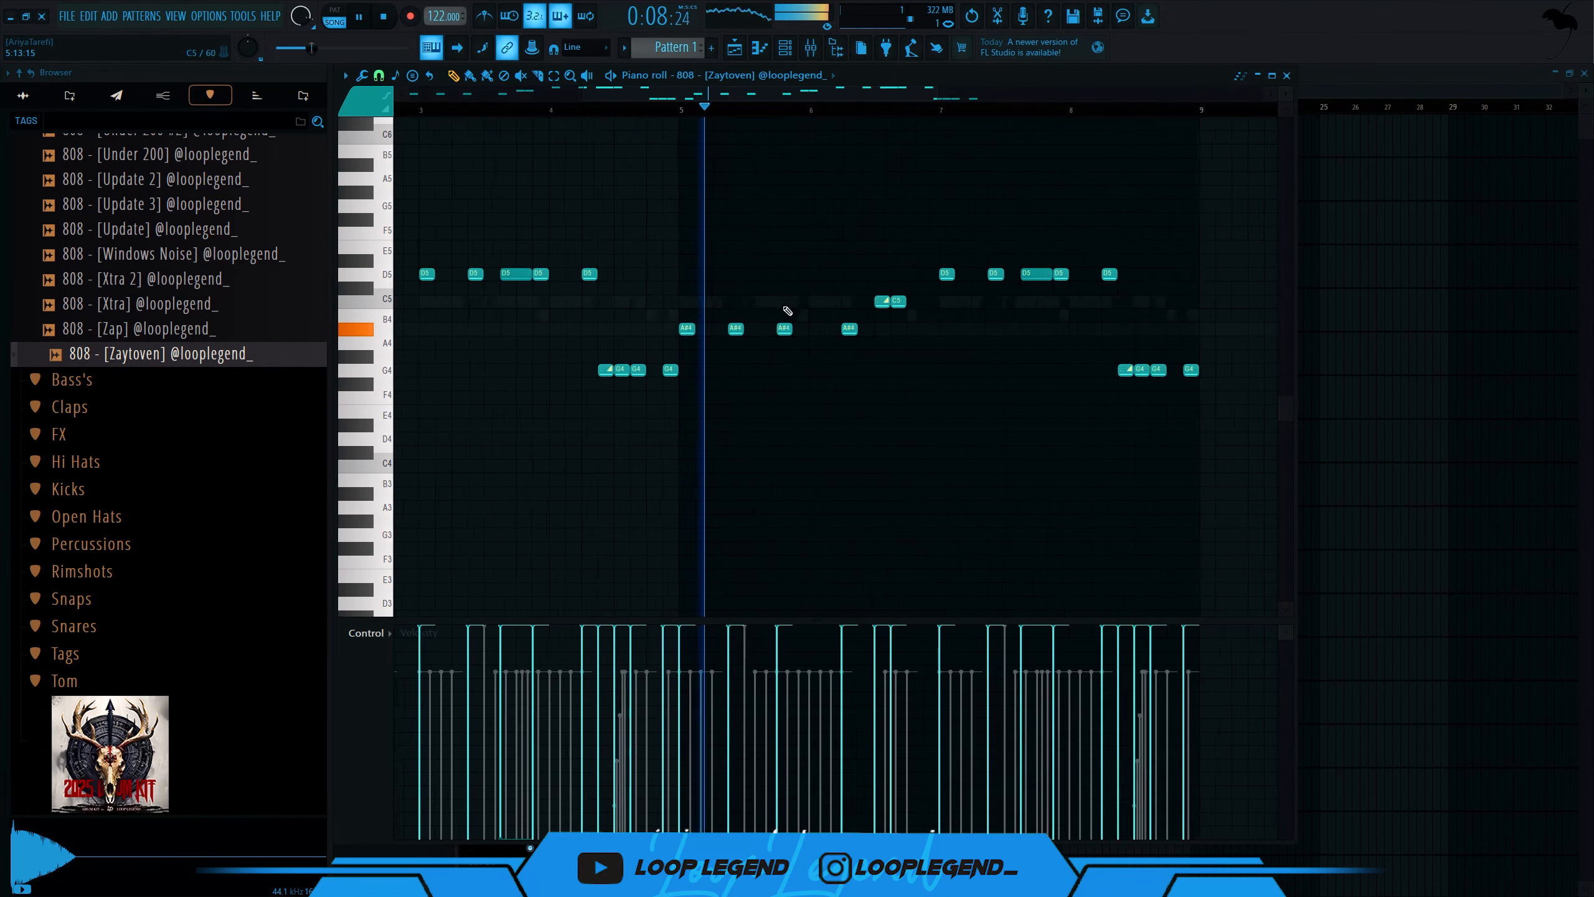
pyautogui.scroll(2, 788, 310)
# - Add an 808 note on step 3 of bar 6 and raise it an octave to A#5
pyautogui.click(854, 328)
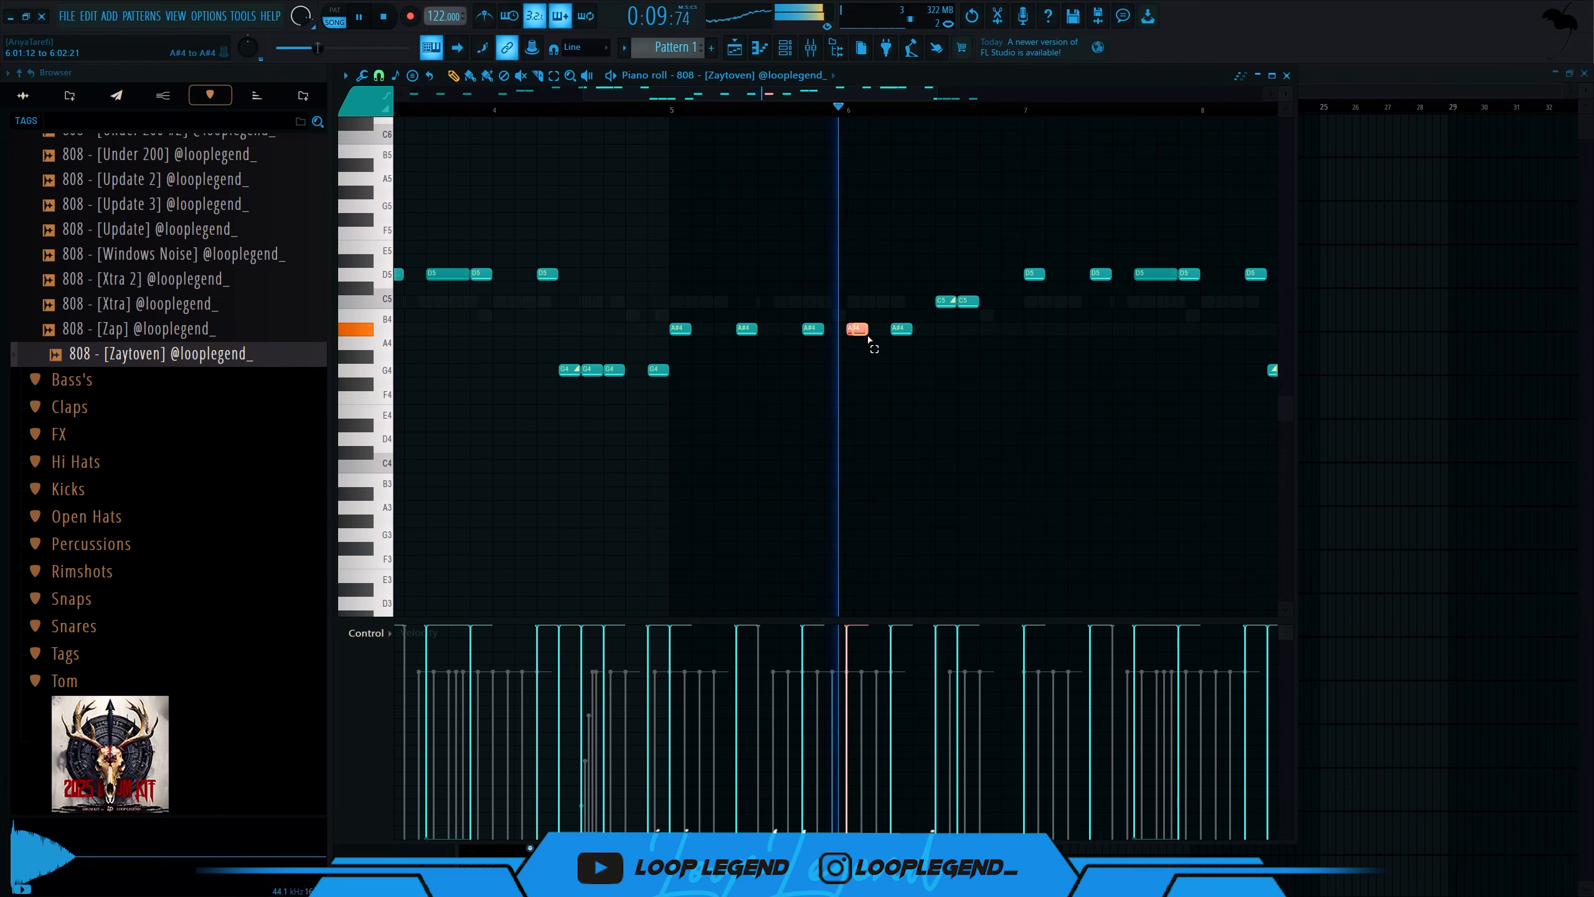
pyautogui.moveTo(852, 328); pyautogui.dragTo(877, 329)
pyautogui.hotkey('ctrl', 'Up')
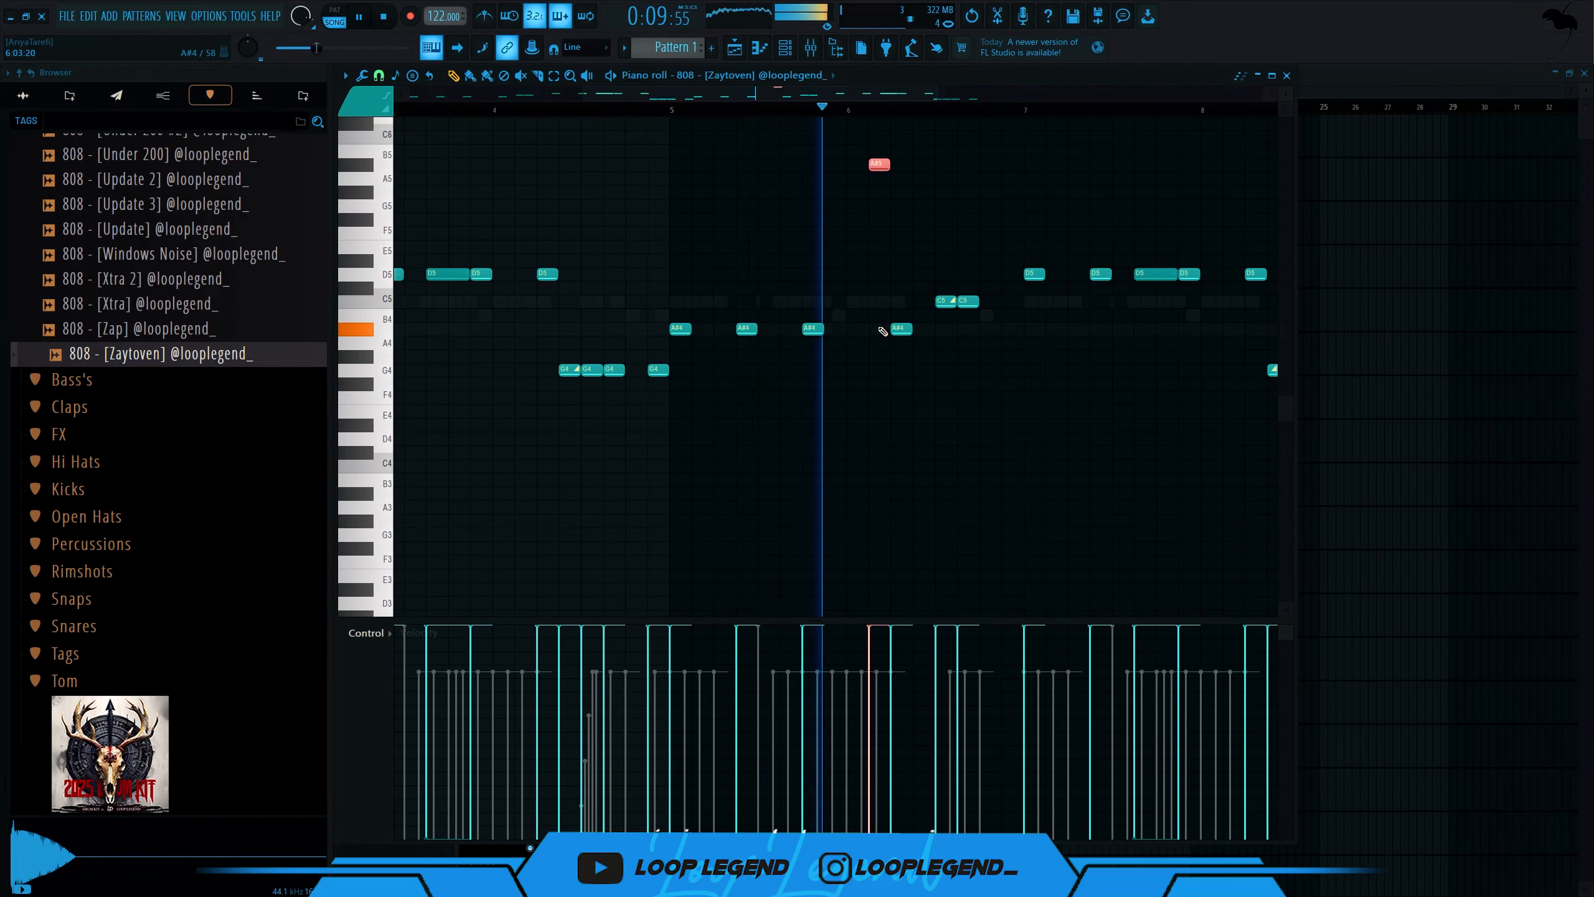
pyautogui.scroll(-2, 897, 306)
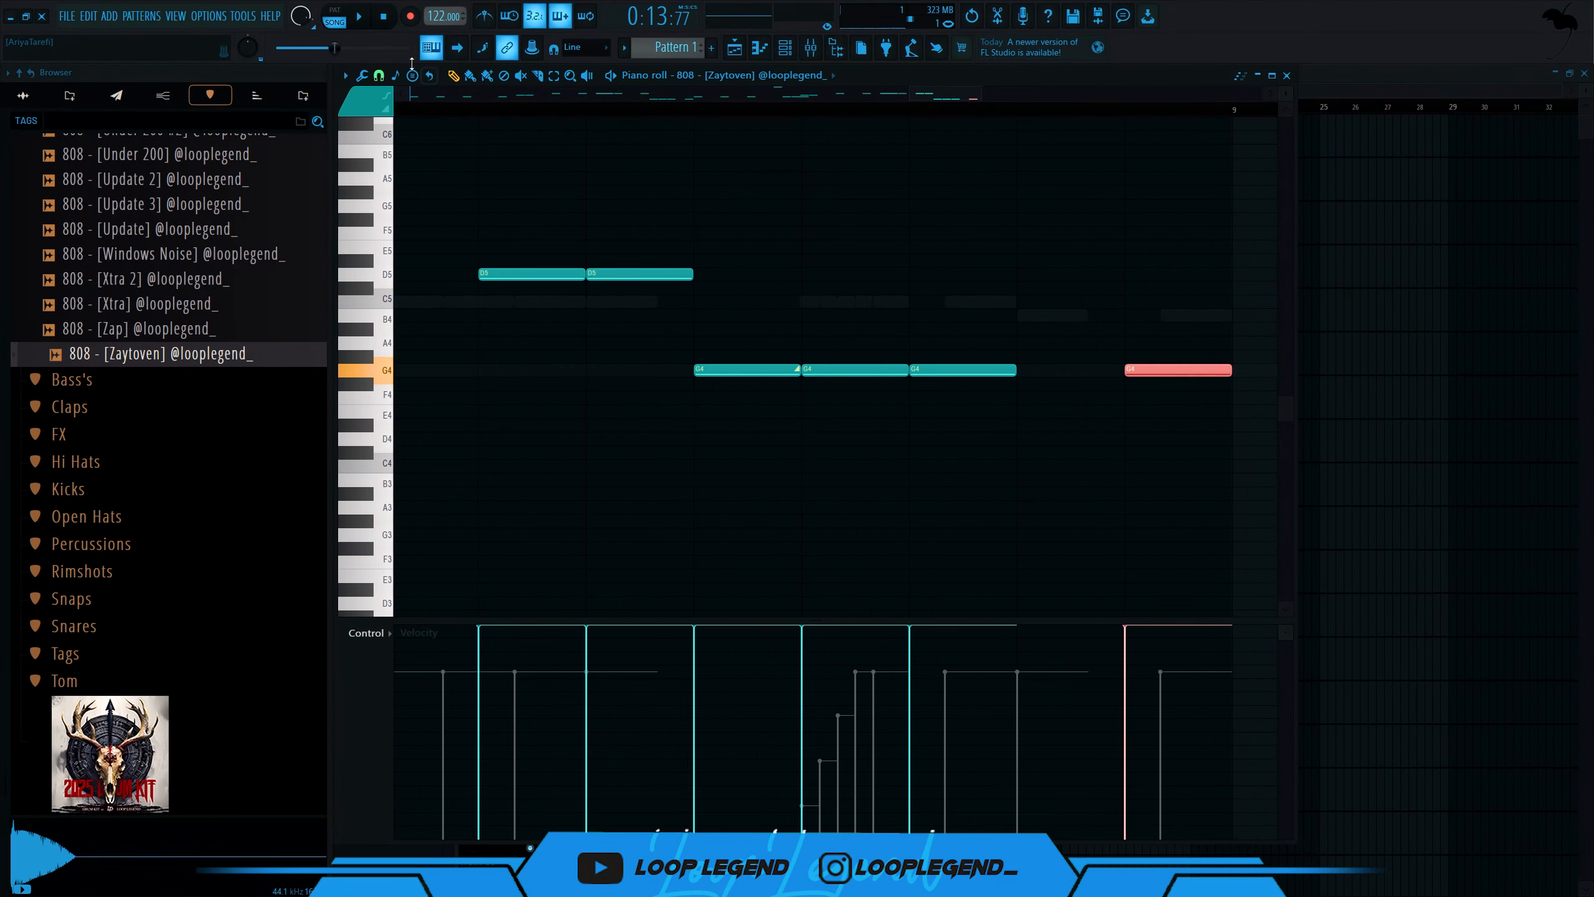
# - Set the snap to 1/6 beat and chop the last G4 808 note of bar 8 into a fast roll
pyautogui.press('space')
pyautogui.click(379, 75)
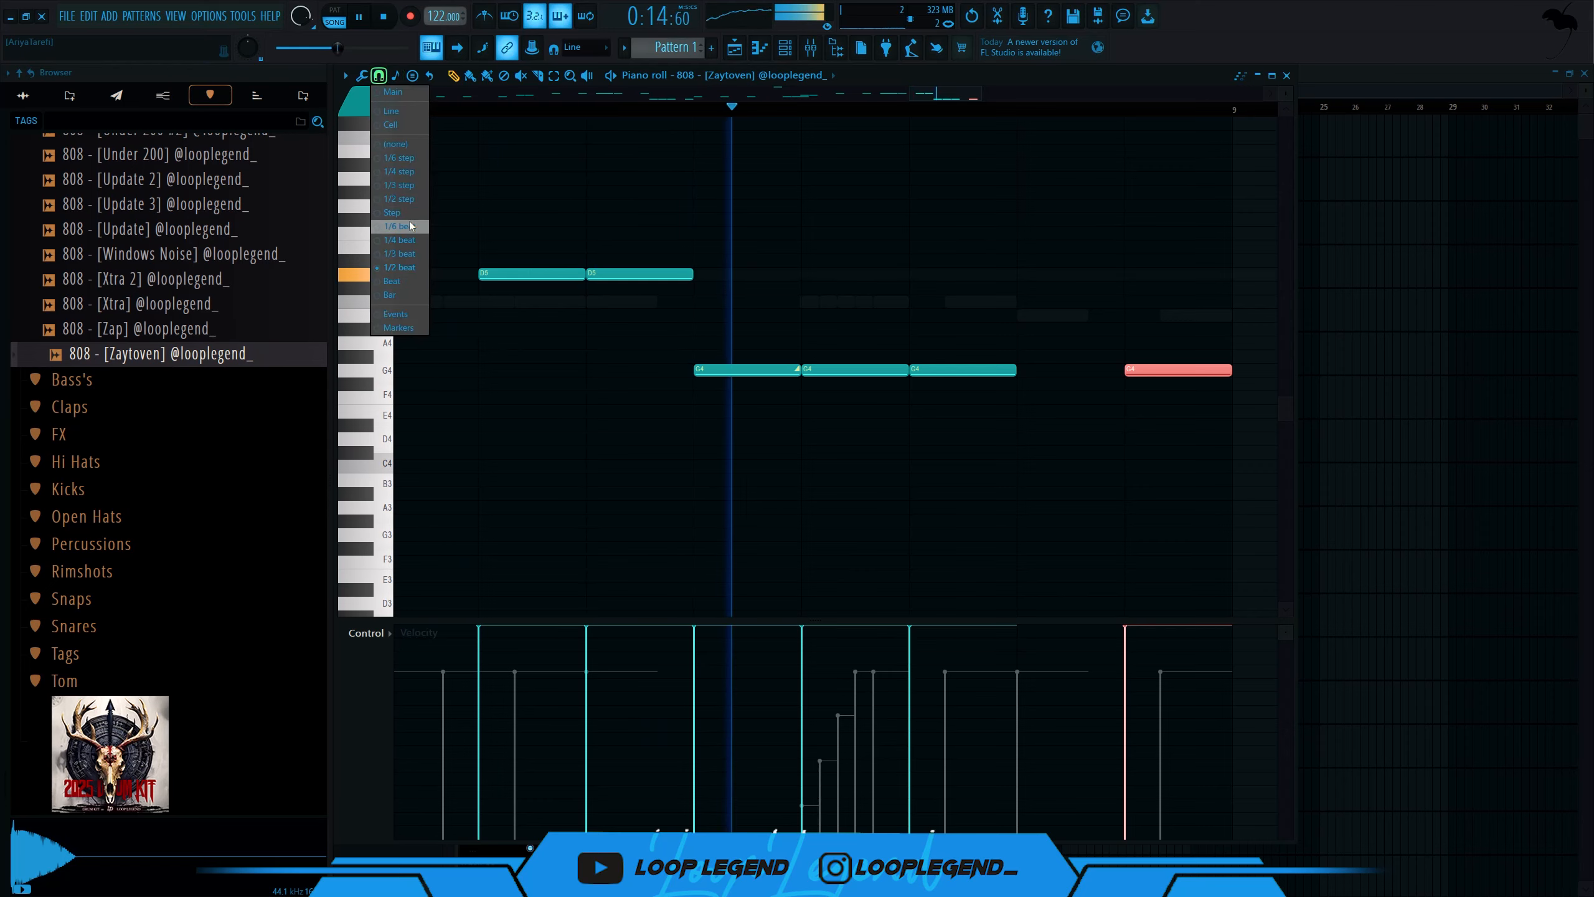
pyautogui.click(413, 225)
pyautogui.hotkey('ctrl', 'u')
pyautogui.hotkey('ctrl', 'b')
pyautogui.hotkey('ctrl', 'b')
# - Find the 808 - [Go To SpiLex] sample in the drum kit and load it as a new channel
pyautogui.scroll(-4, 872, 473)
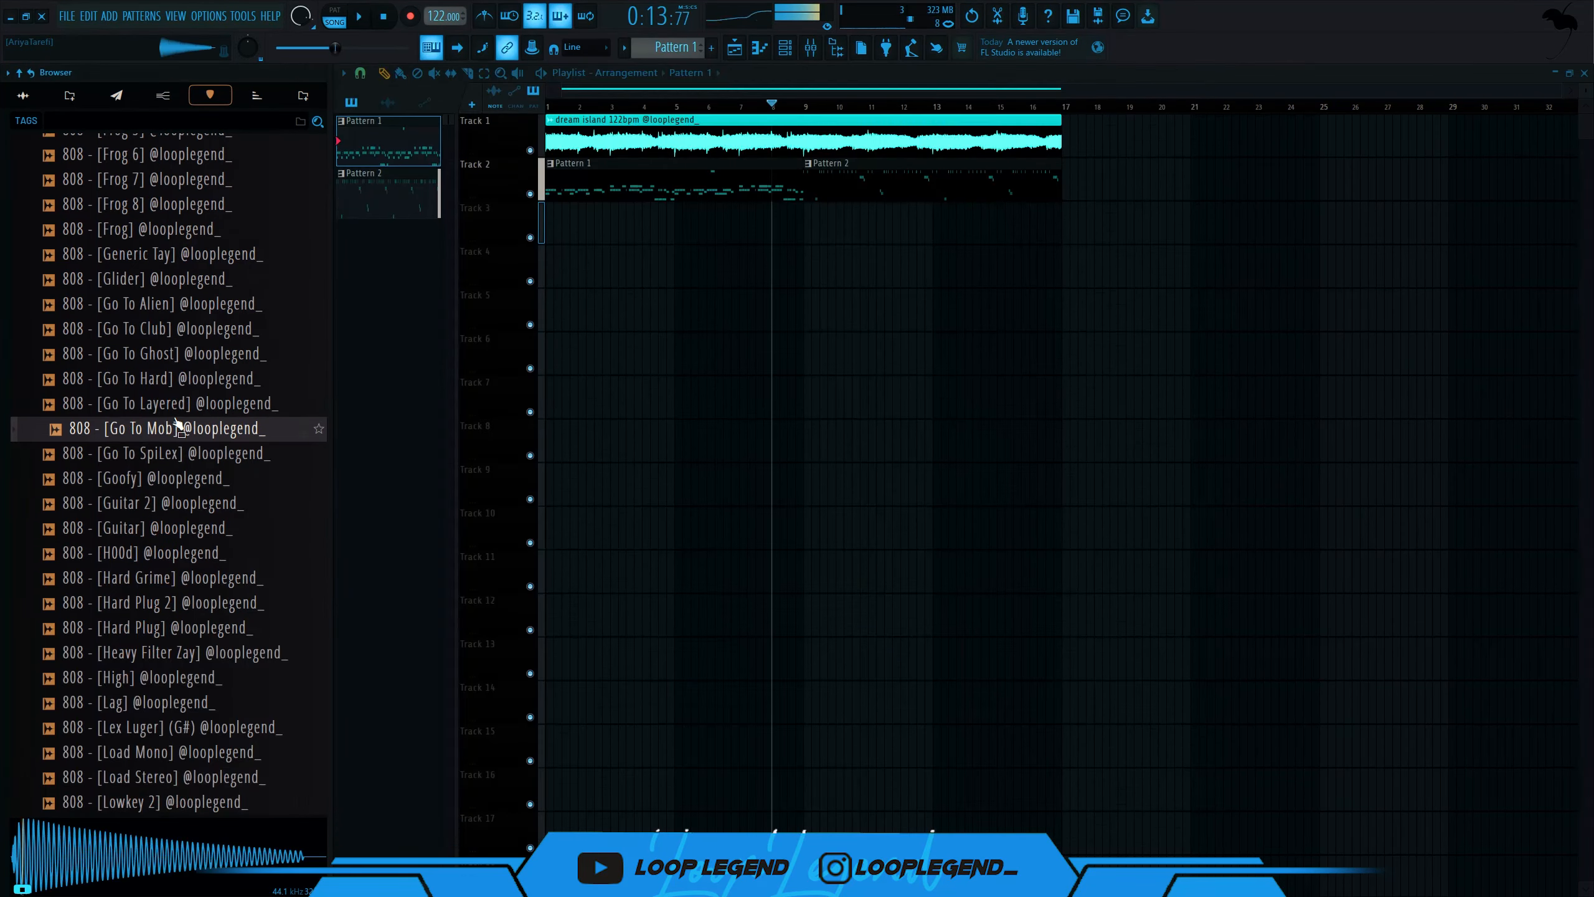
pyautogui.click(179, 453)
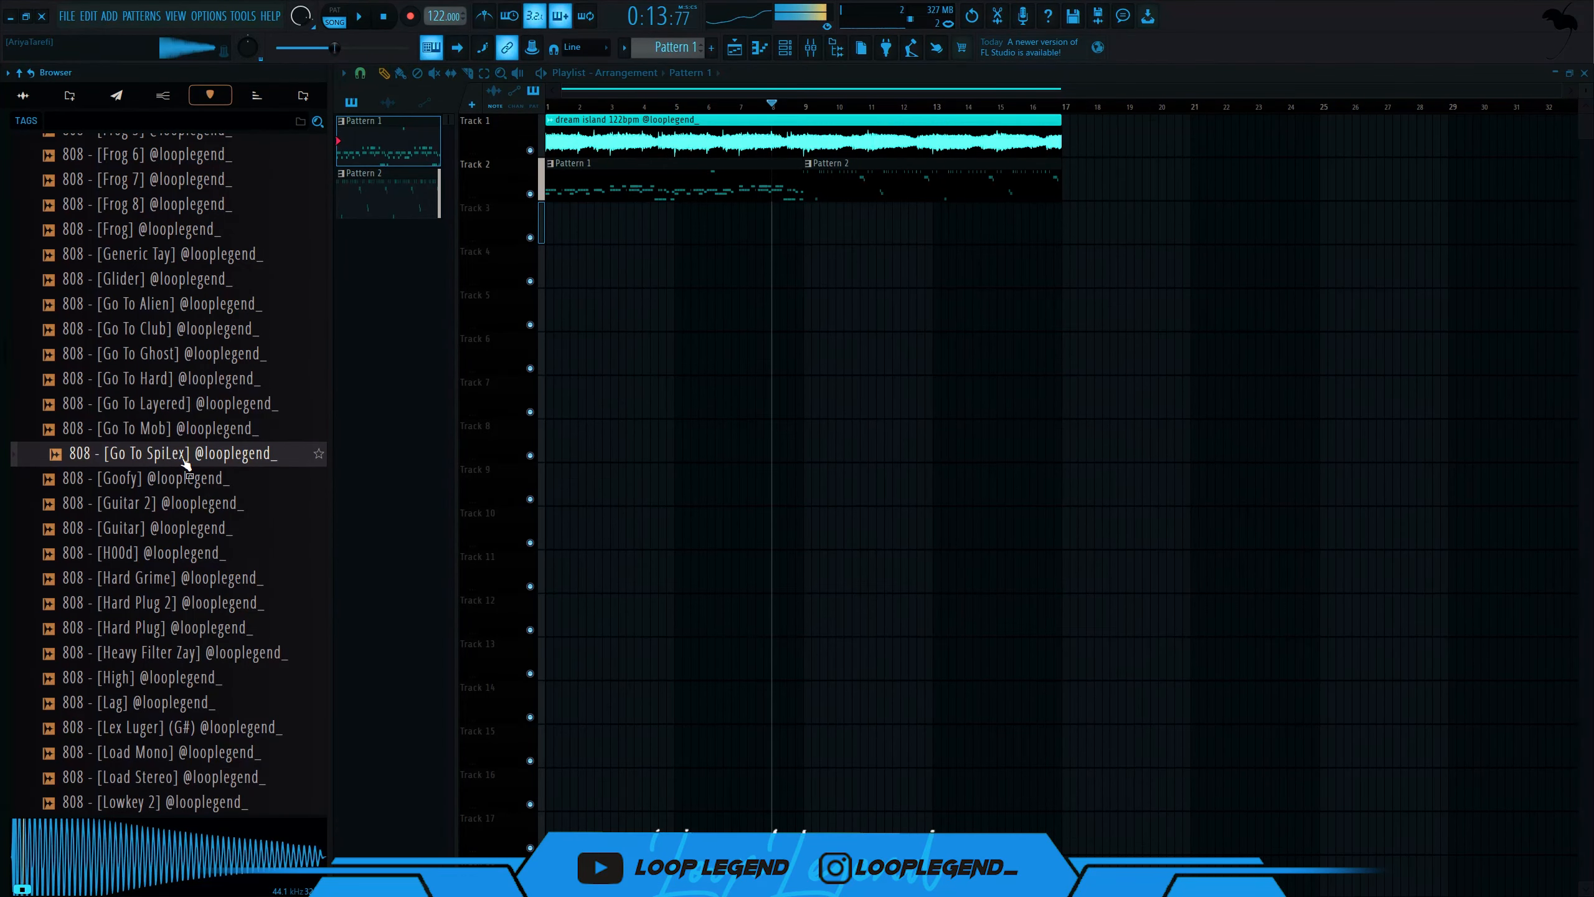
pyautogui.rightClick(183, 457)
pyautogui.click(219, 480)
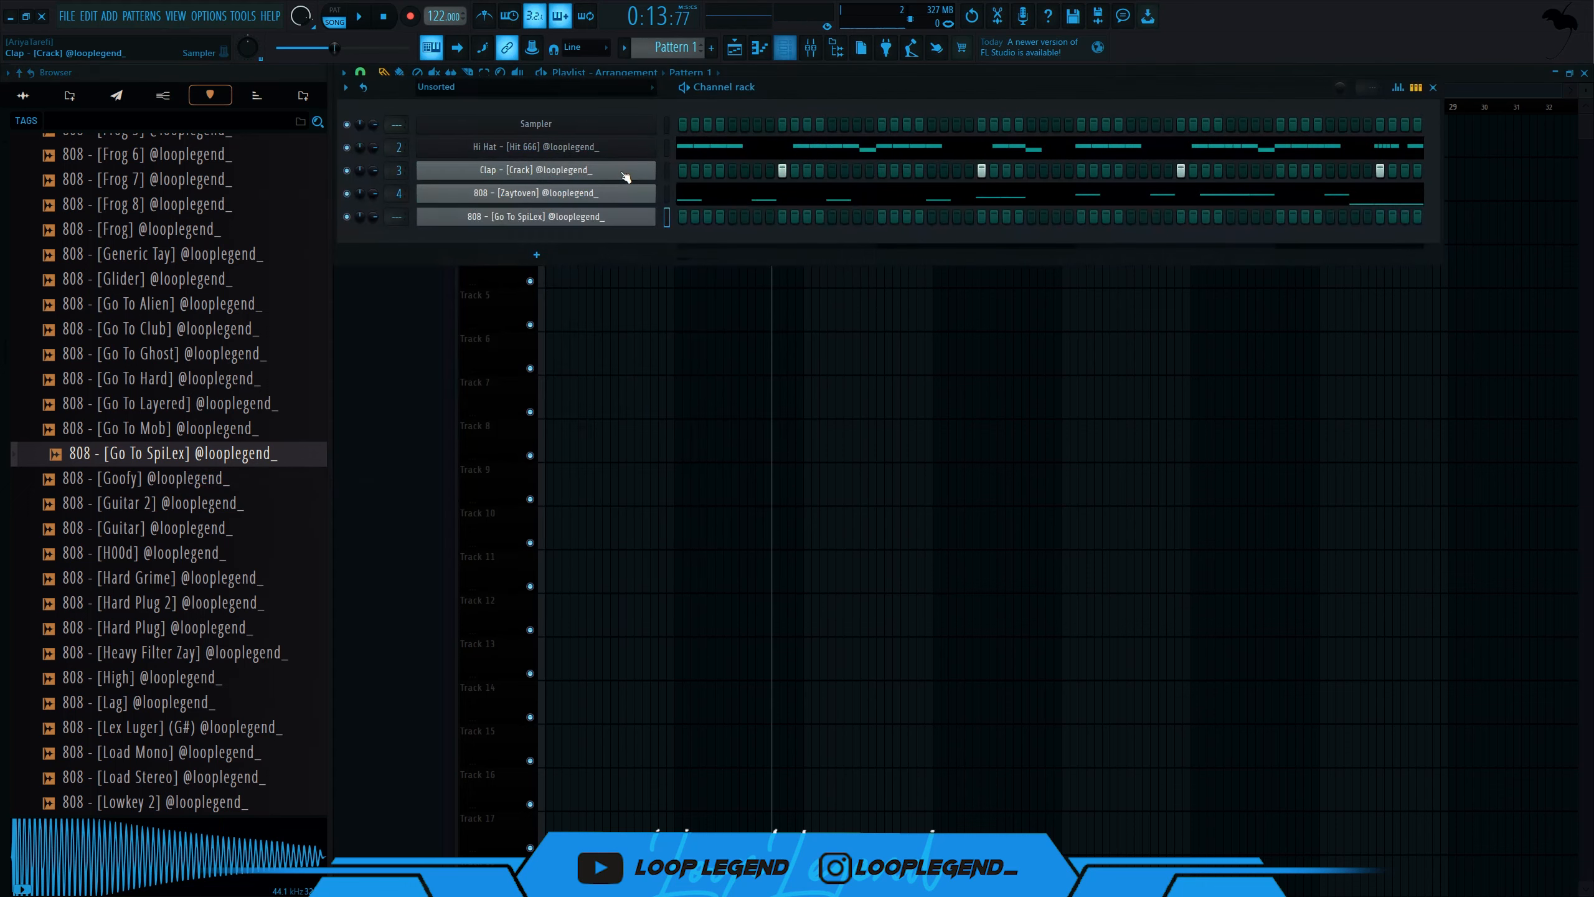
# - Switch to Pattern 2 and paste the Zaytoven 808 line into the Go To SpiLex channel
pyautogui.press('KP_Add')
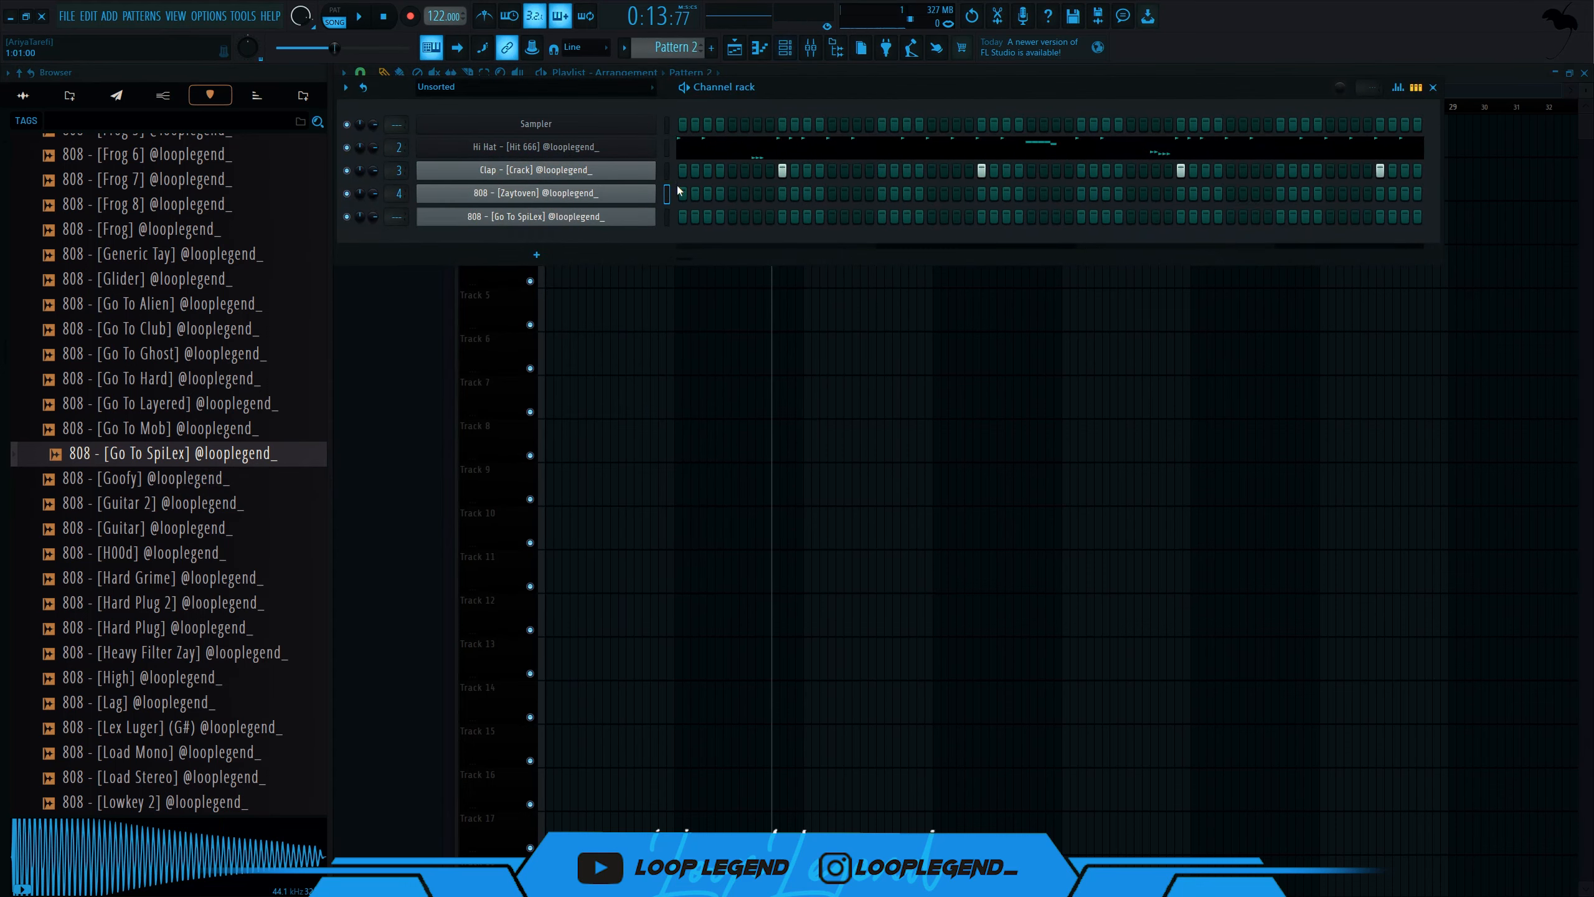
pyautogui.press('Down')
pyautogui.hotkey('ctrl', 'v')
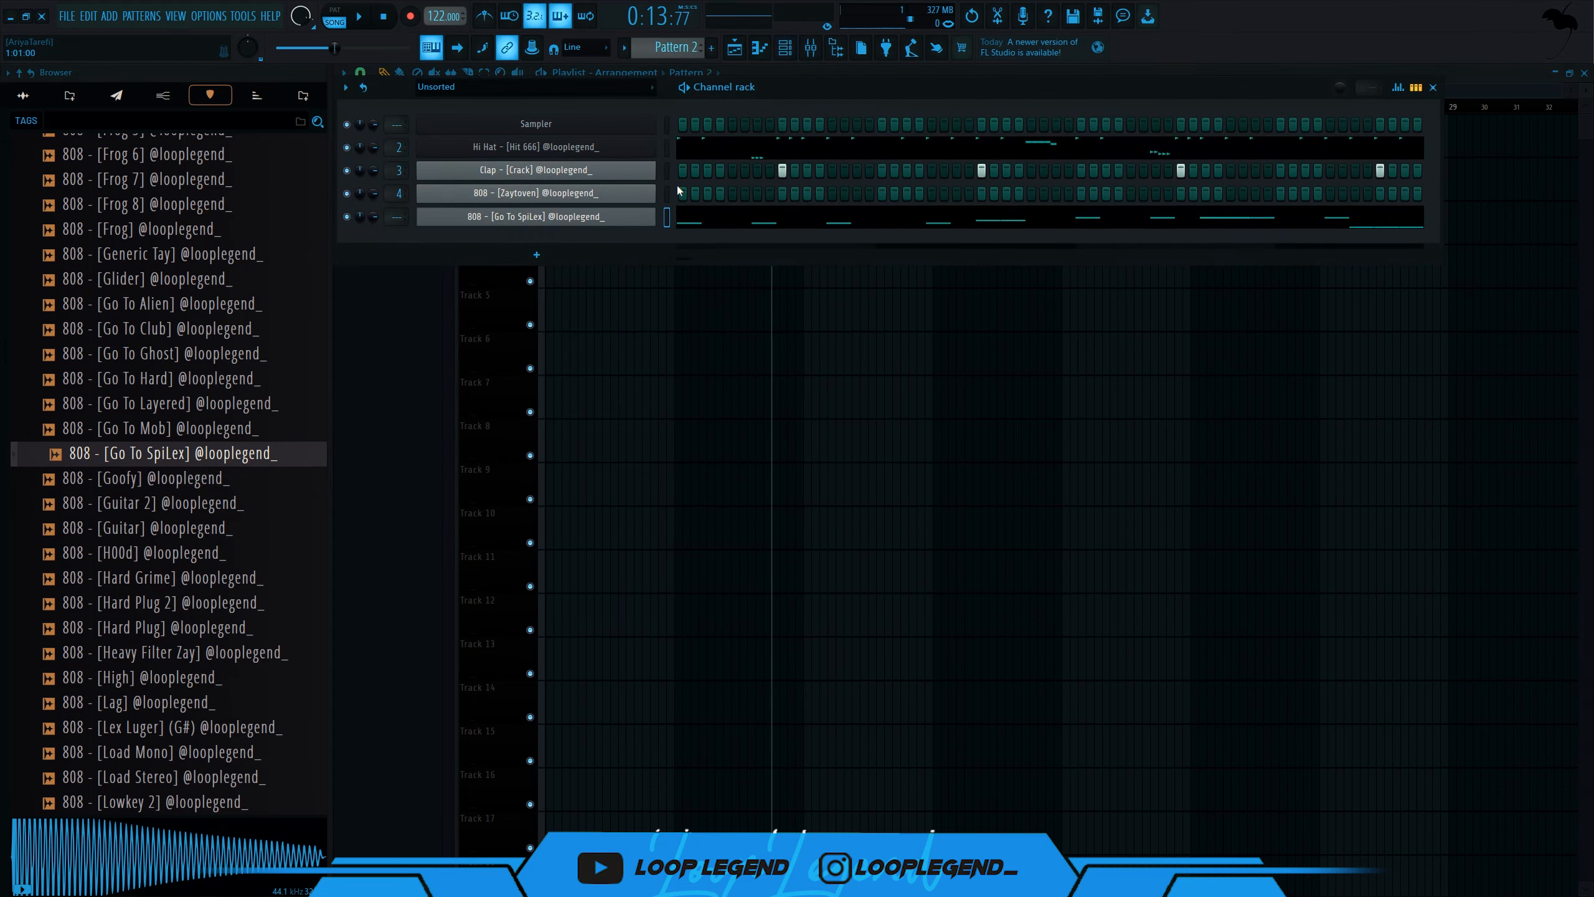
pyautogui.click(593, 223)
pyautogui.click(549, 278)
pyautogui.press('Escape')
pyautogui.click(536, 196)
pyautogui.click(527, 258)
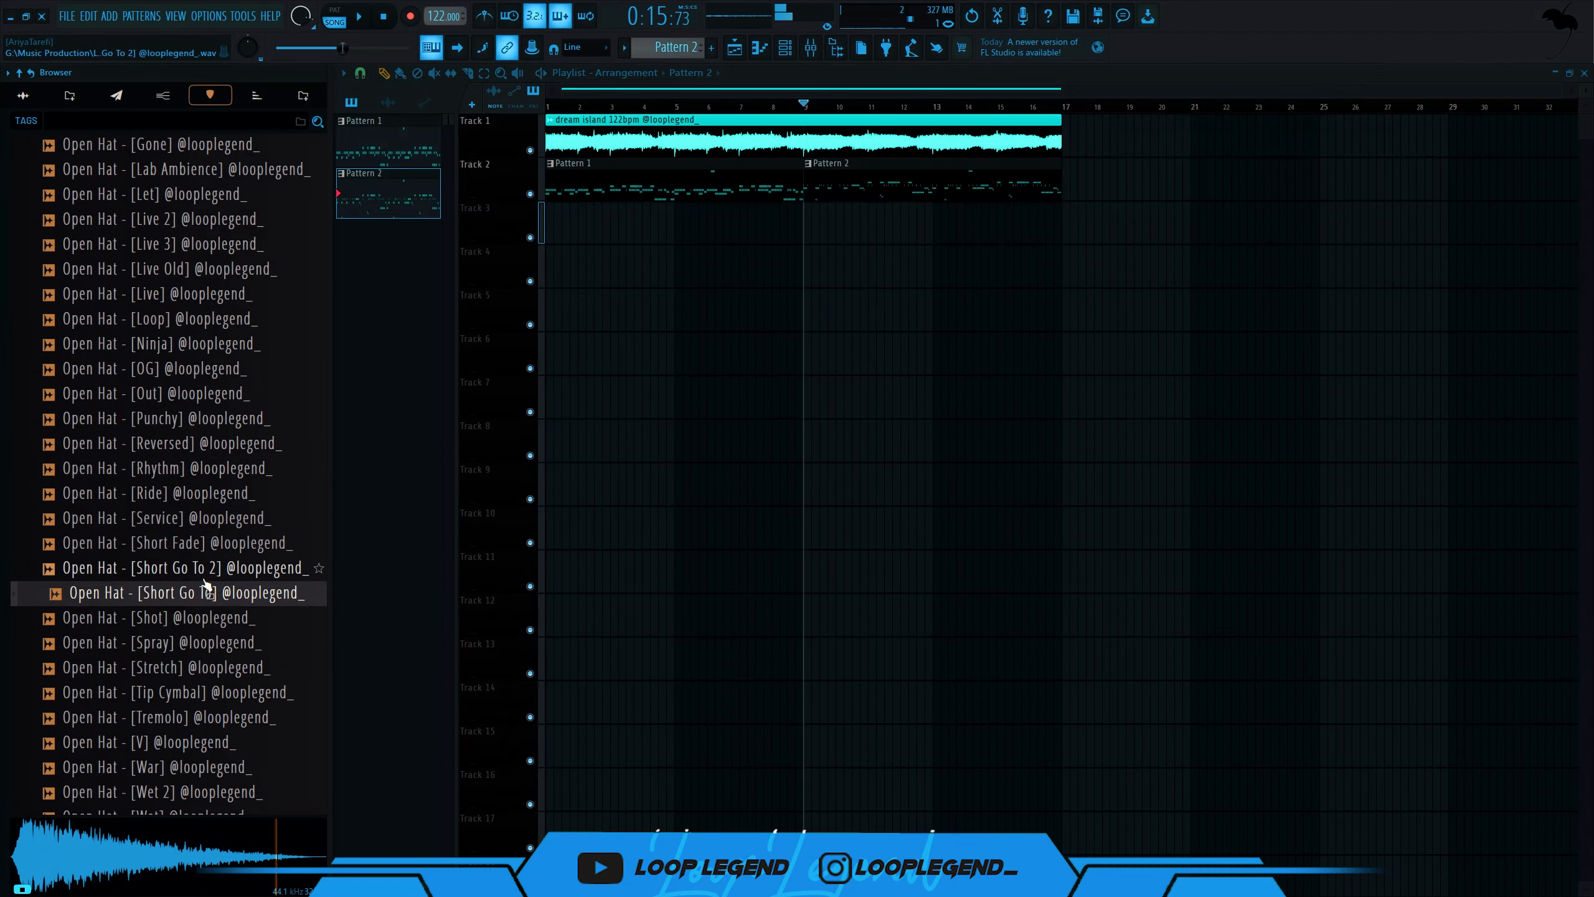
# - Load Open Hat - [Short Go To 2] as a channel, place a hit on step 5 of bar 1, and repeat it every two bars
pyautogui.rightClick(205, 576)
pyautogui.click(257, 592)
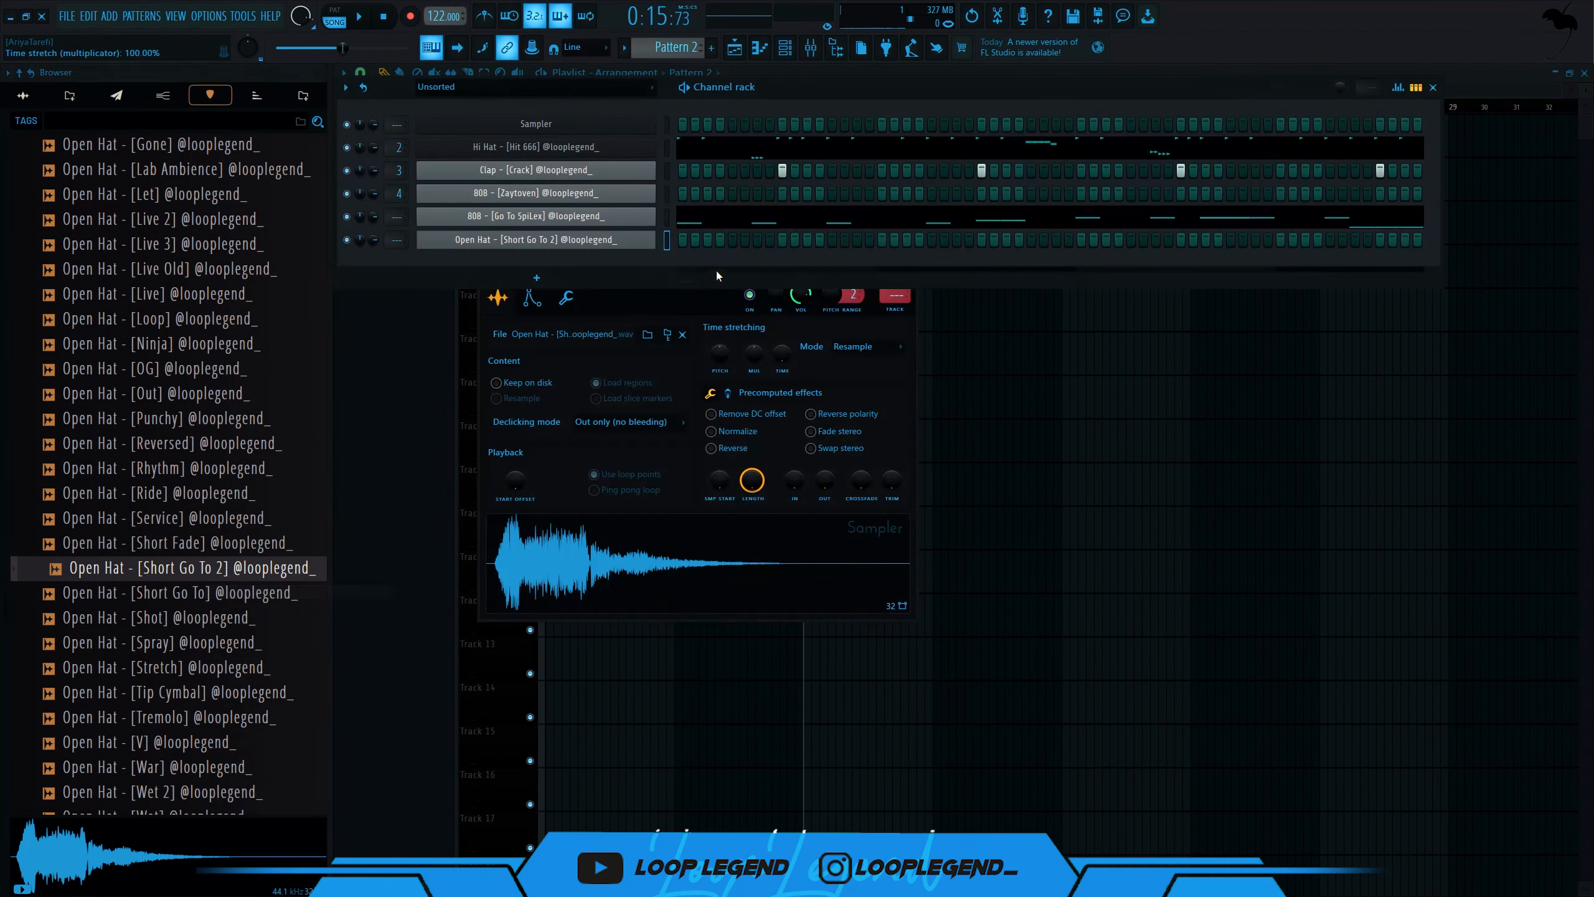
pyautogui.press('F7')
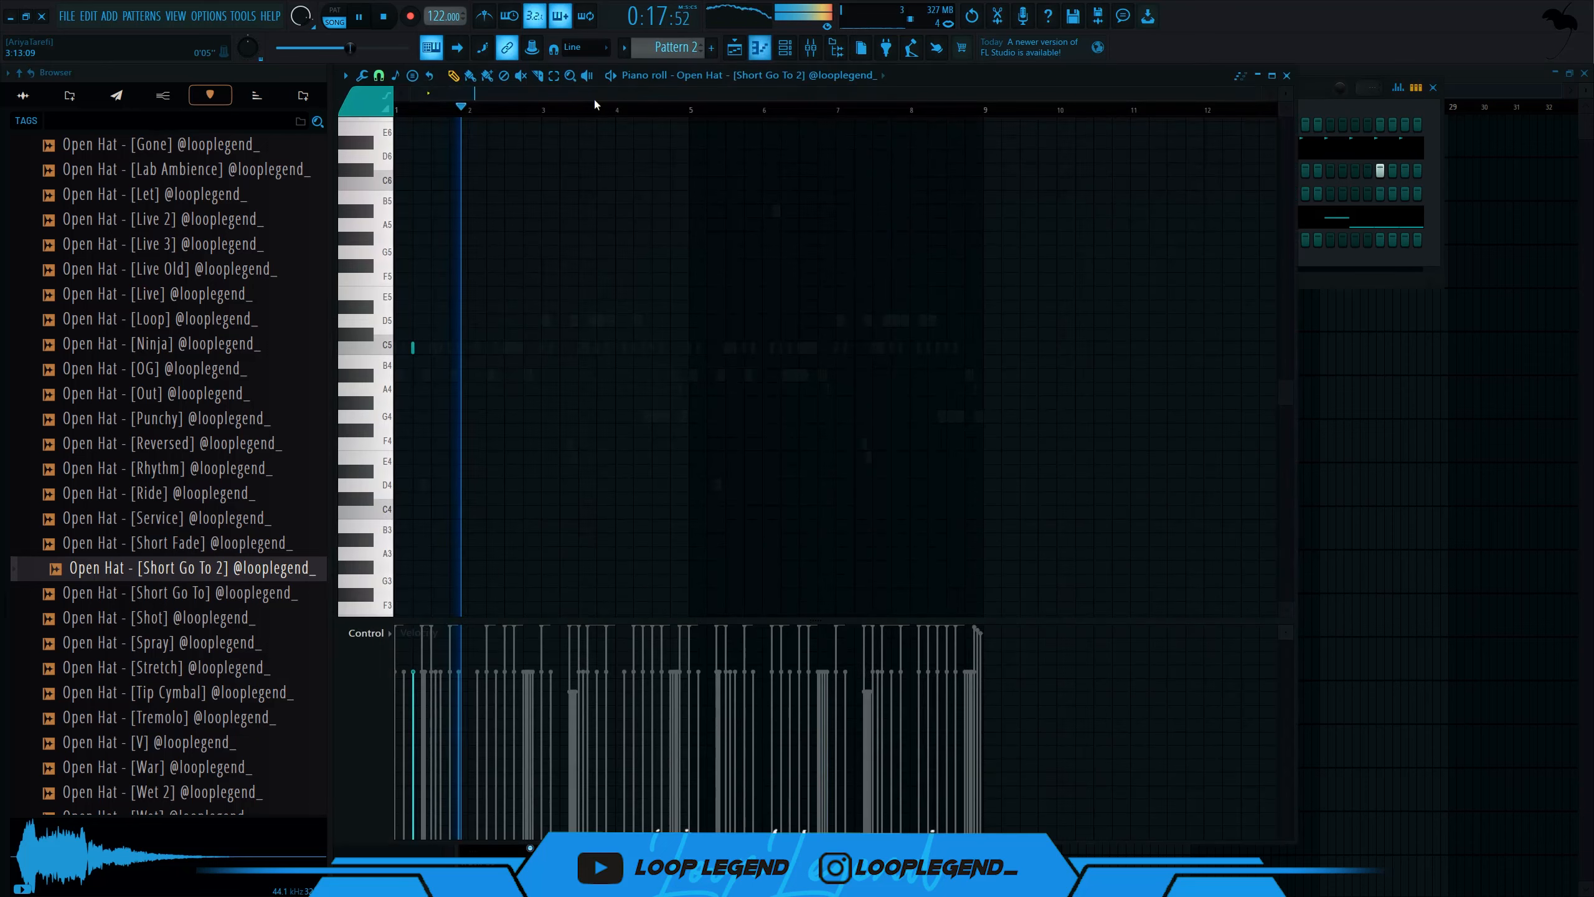
pyautogui.moveTo(545, 114); pyautogui.dragTo(398, 112)
pyautogui.hotkey('ctrl', 'b')
pyautogui.hotkey('ctrl', 'b')
pyautogui.hotkey('ctrl', 'b')
pyautogui.press('F7')
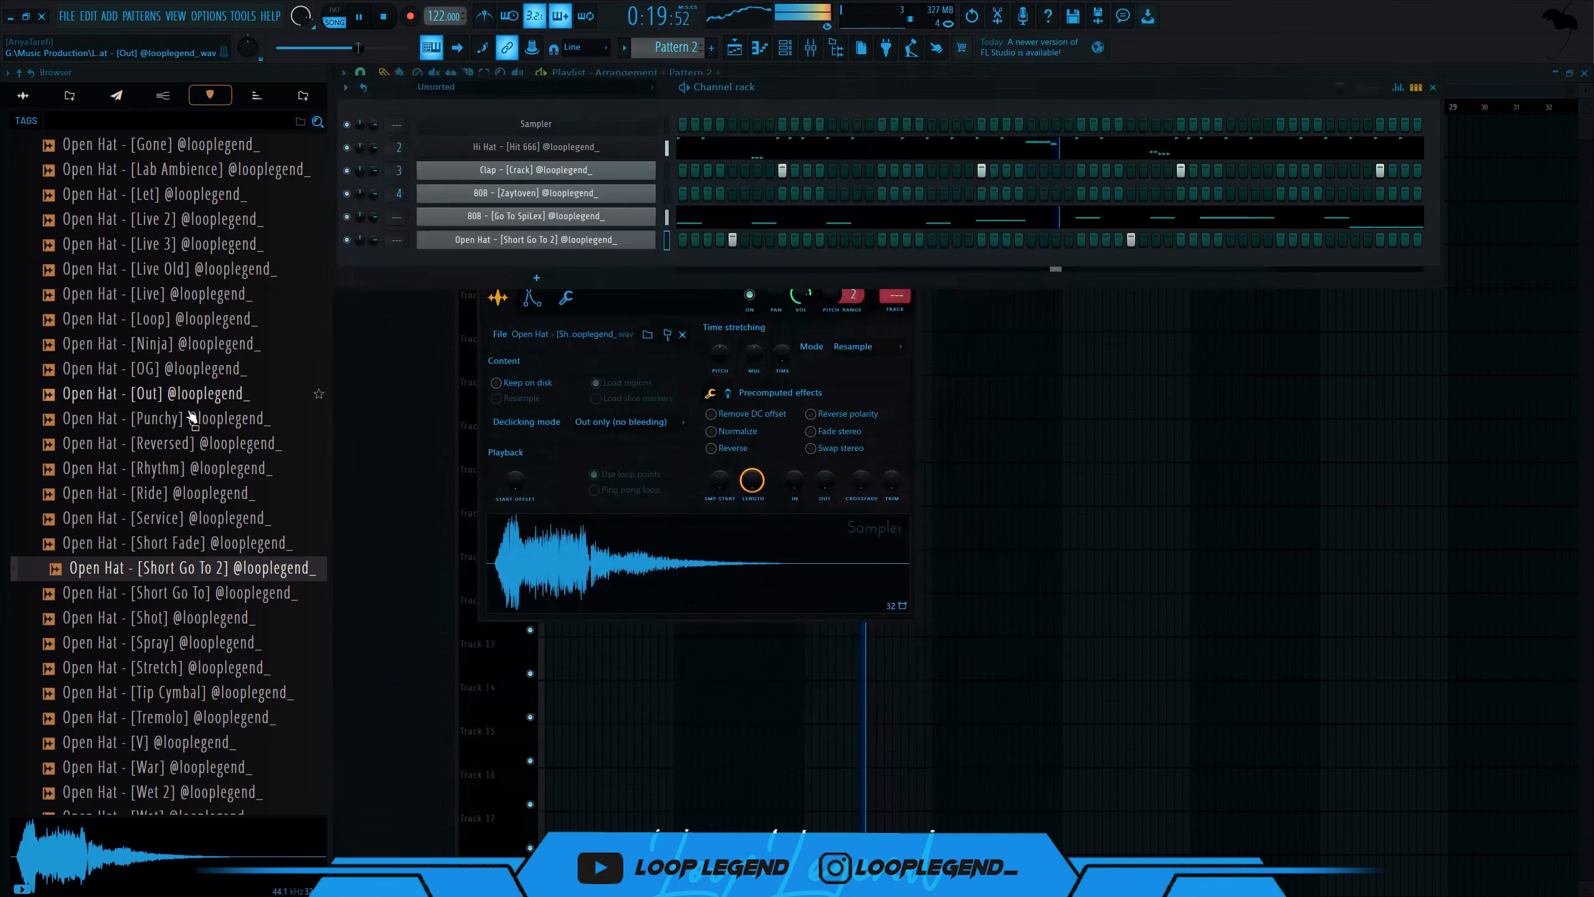
# - Audition the Shot, Short Go To and Short Fade open hats, and load Open Hat - [Short Go To] as a new channel
pyautogui.press('space')
pyautogui.click(188, 618)
pyautogui.click(196, 593)
pyautogui.click(208, 554)
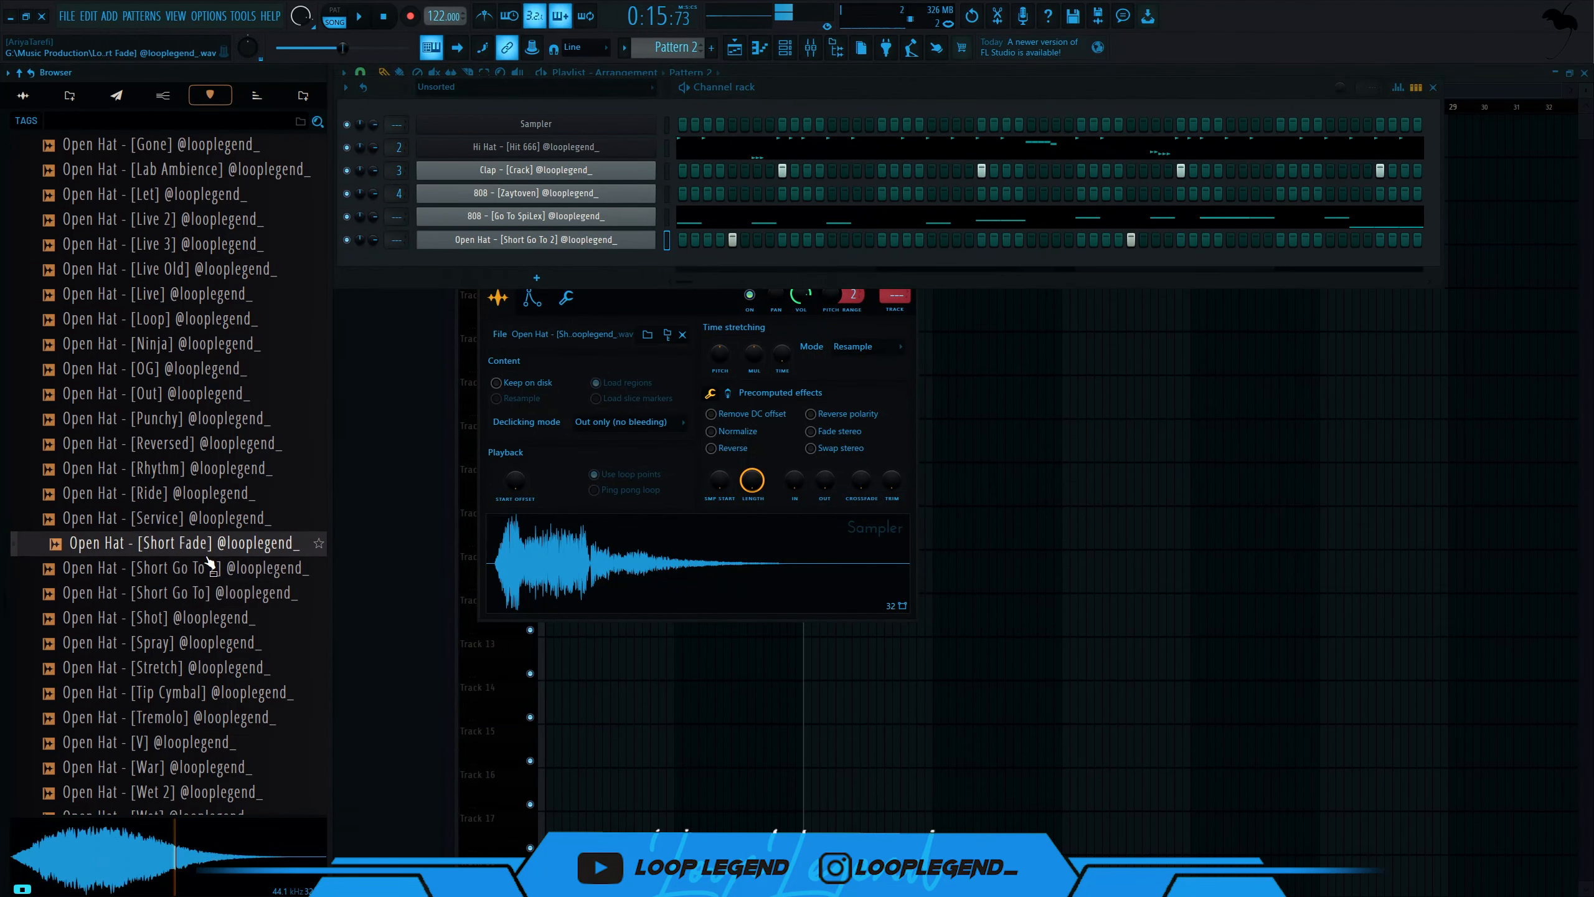
pyautogui.click(207, 594)
pyautogui.moveTo(207, 594); pyautogui.dragTo(474, 469)
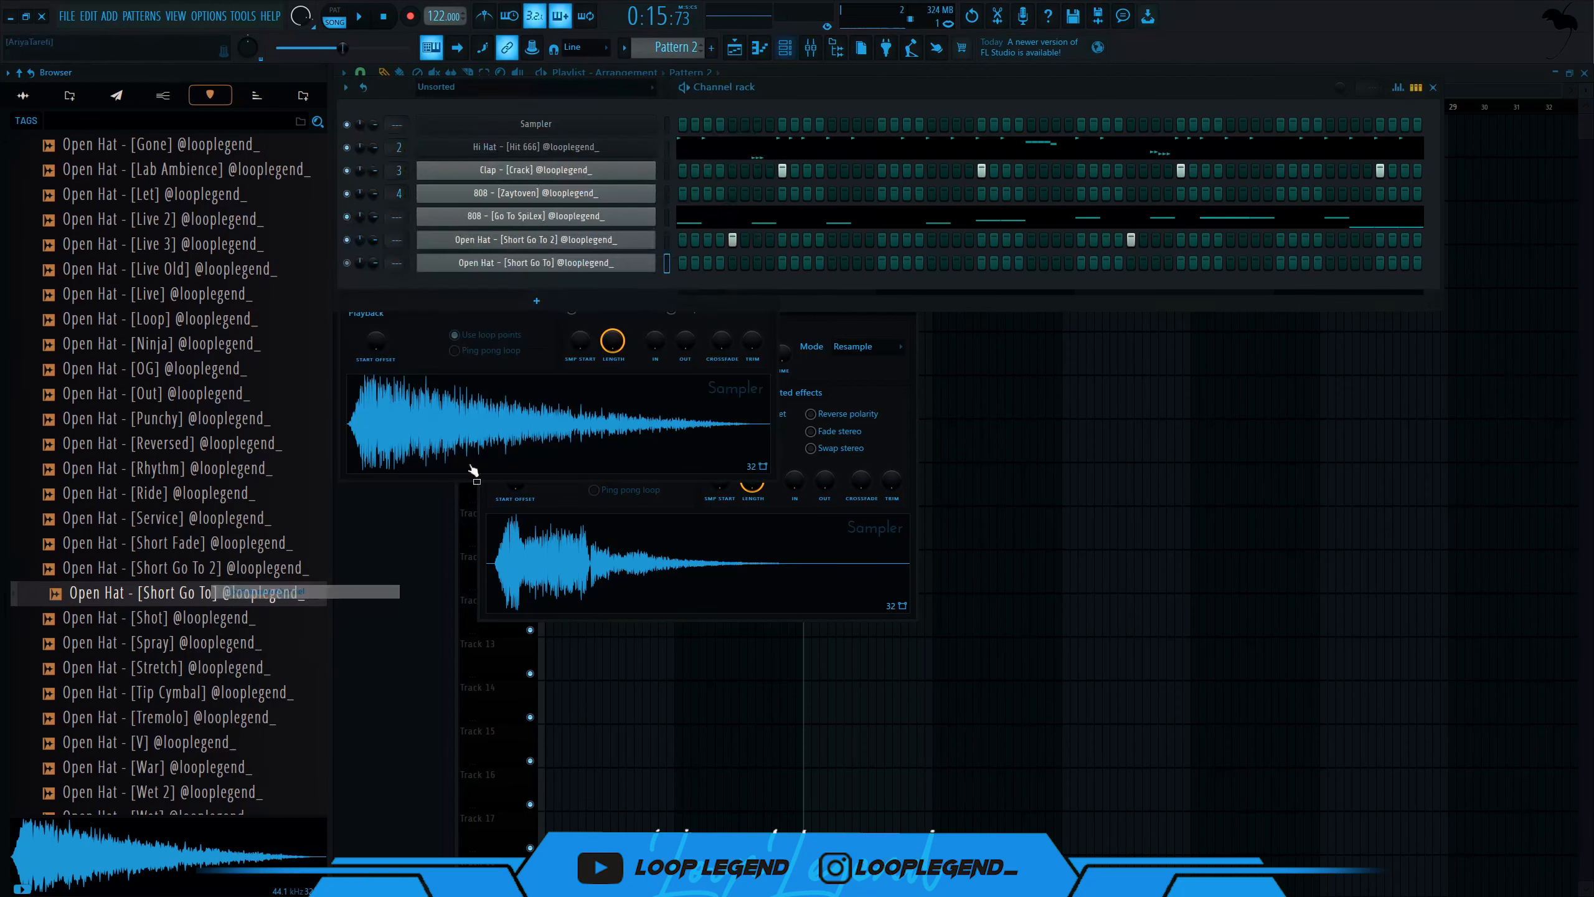
# - Place Short Go To open hat hits on steps 11 and 13 of bar 1 in Pattern 2
pyautogui.click(831, 263)
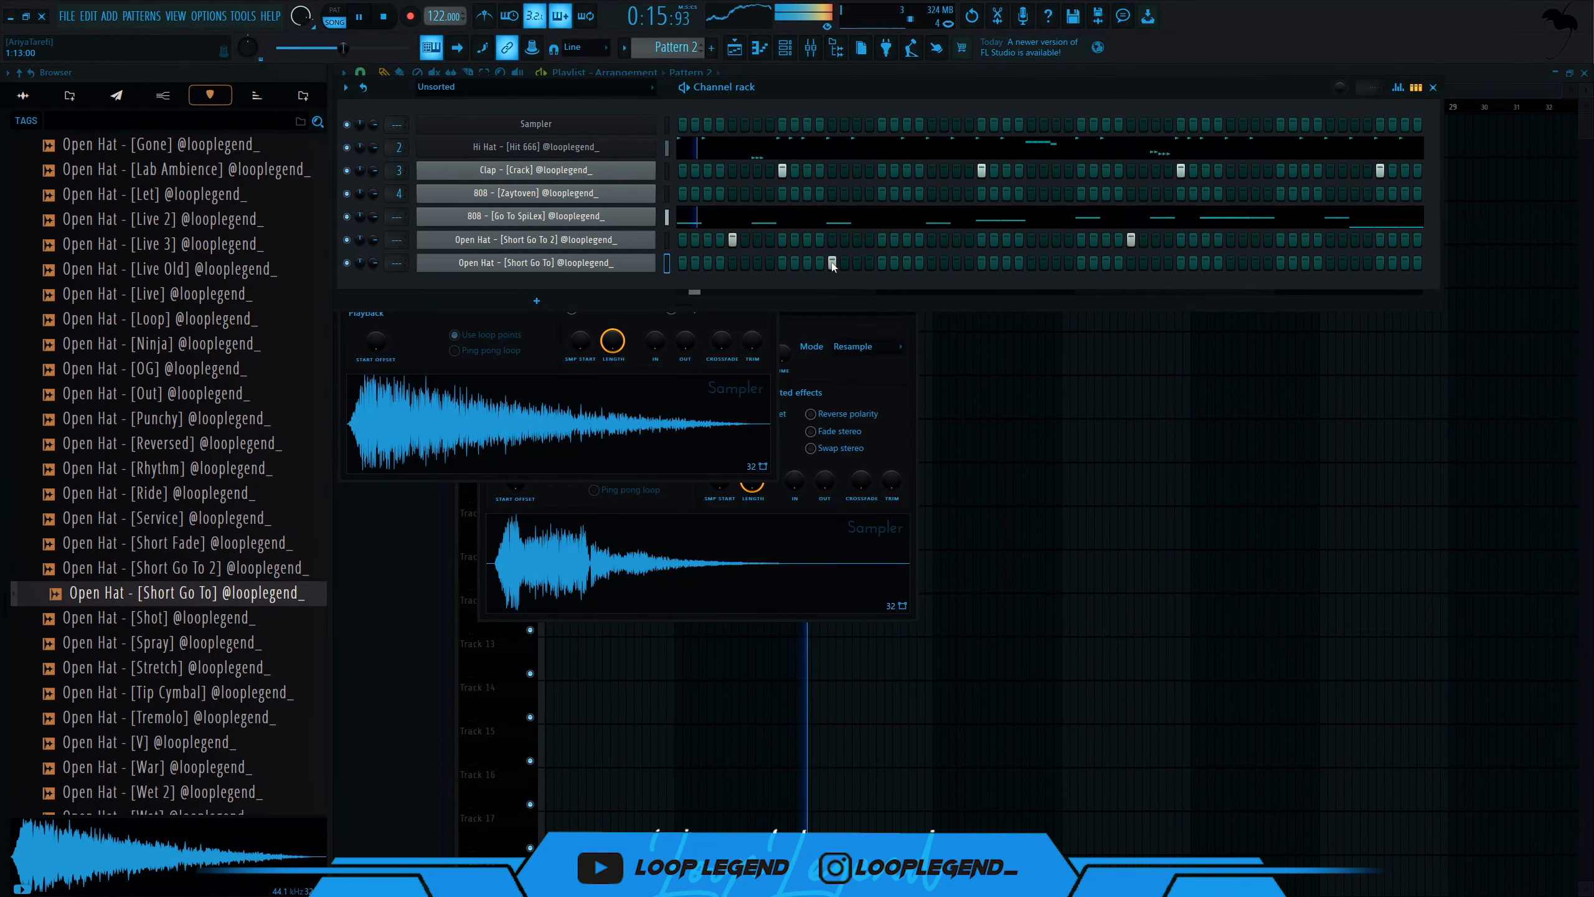
pyautogui.press('space')
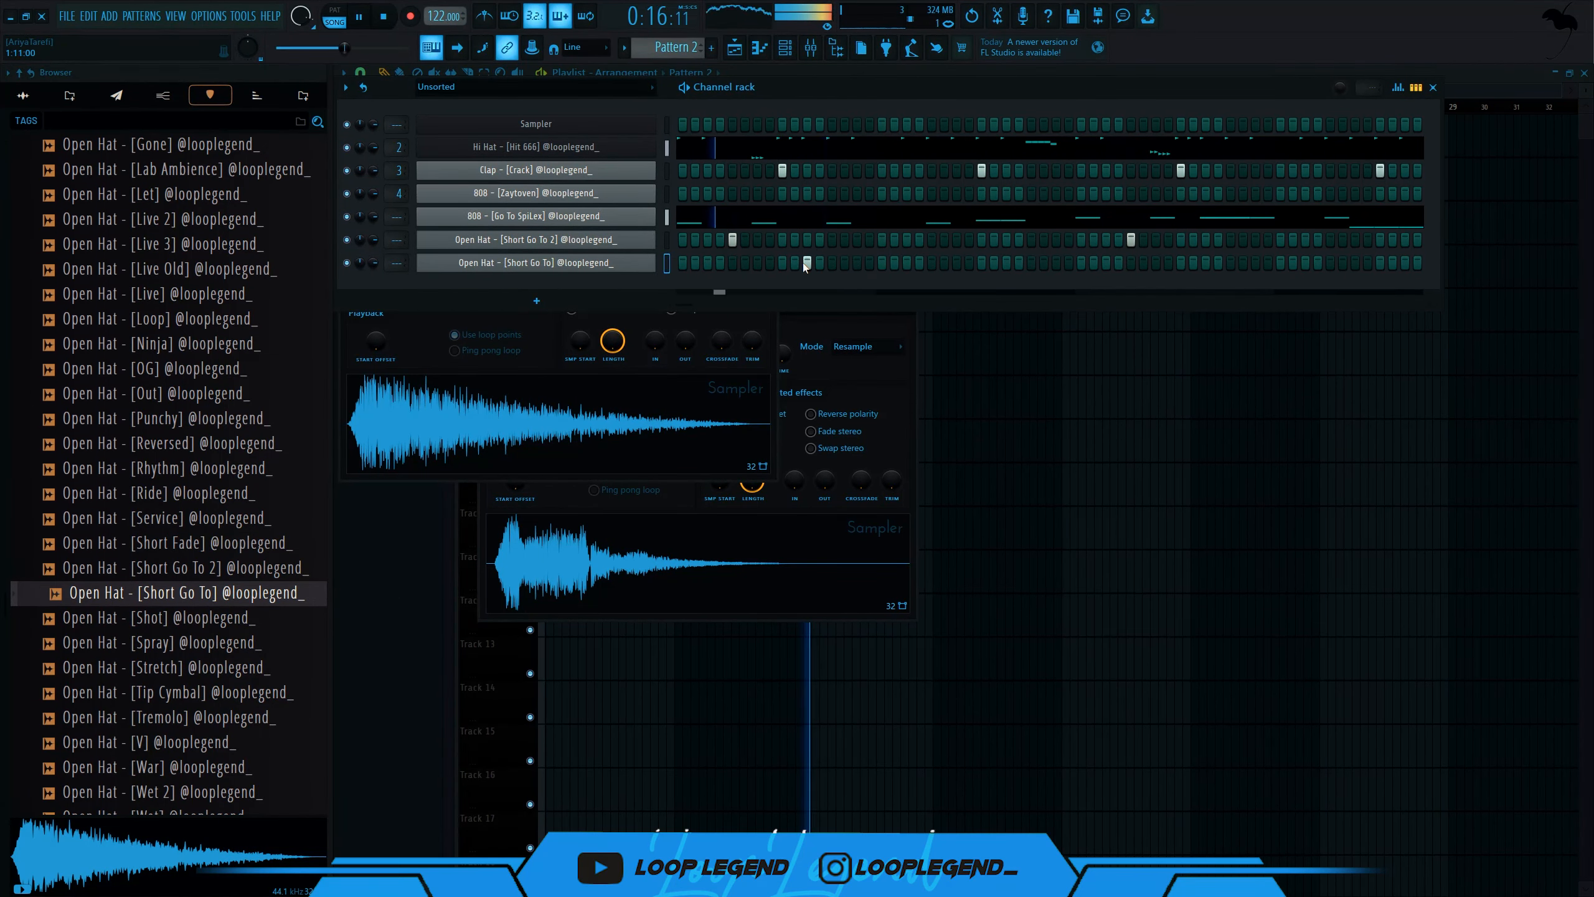
pyautogui.press('F7')
# - Try a 1/3-beat snap for the first Short Go To hit in bar 1, and undo the note edit
pyautogui.click(378, 76)
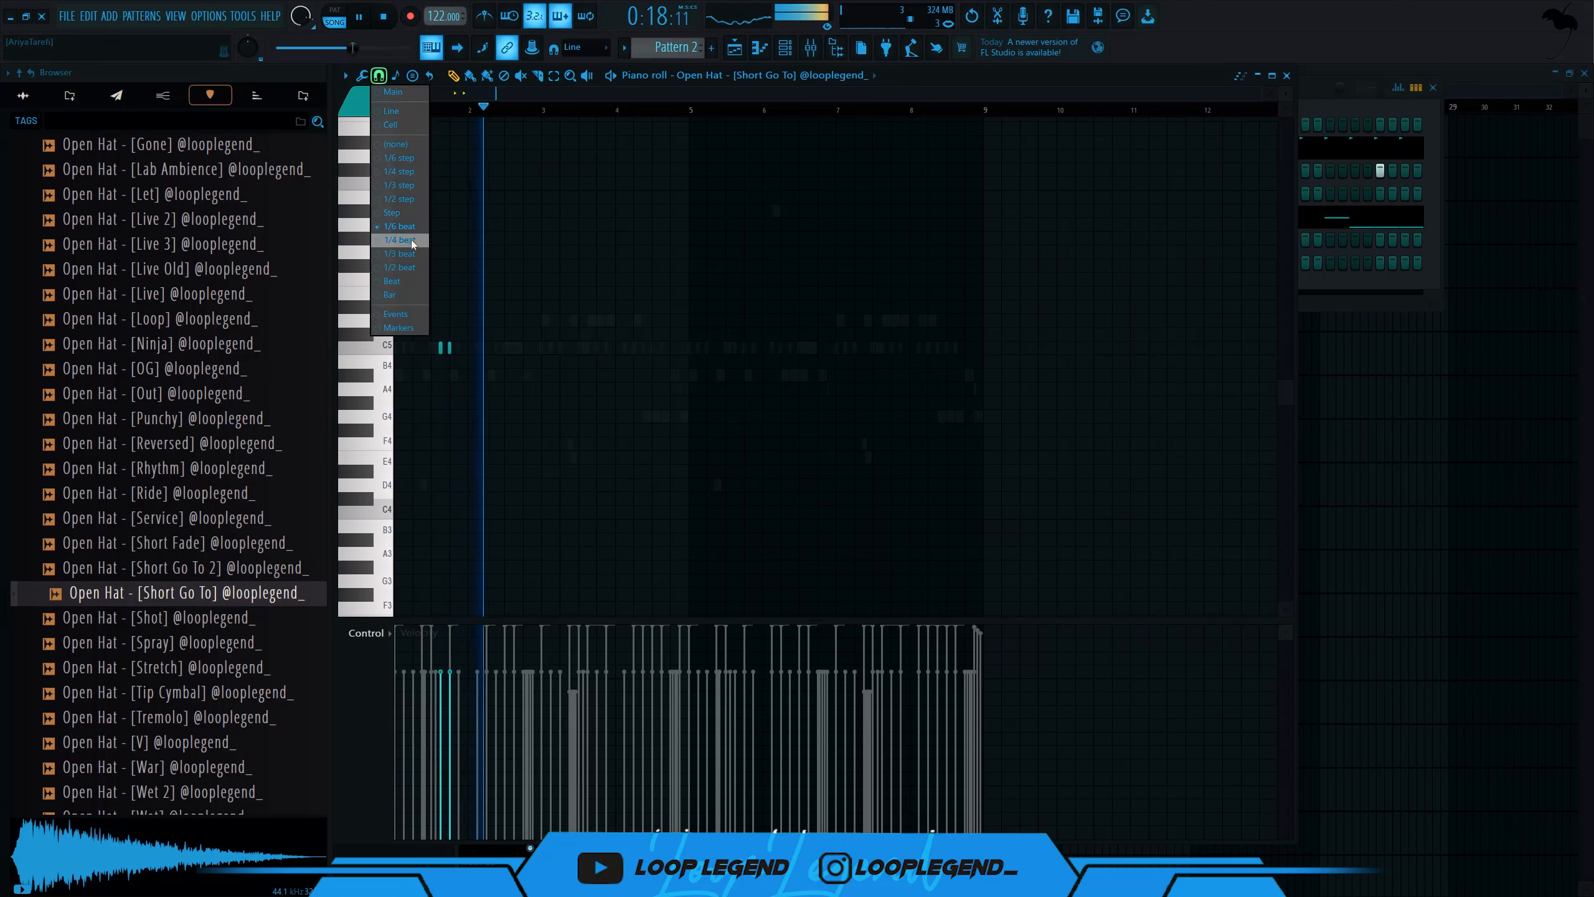
pyautogui.click(378, 255)
pyautogui.press('space')
pyautogui.scroll(5, 464, 353)
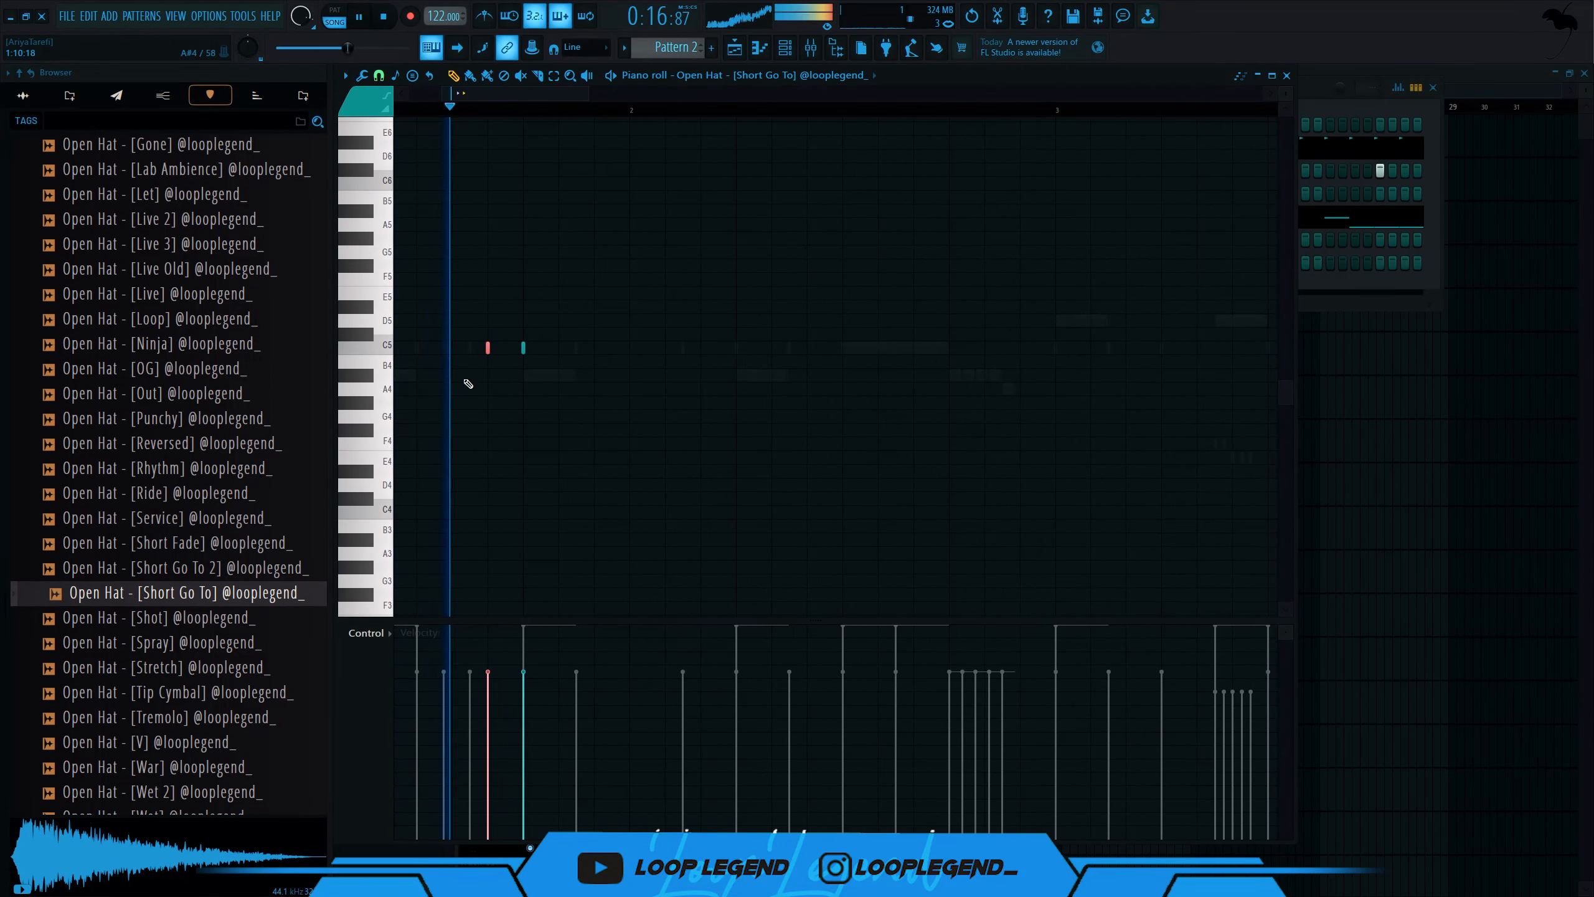
pyautogui.press('space')
pyautogui.hotkey('ctrl', 'z')
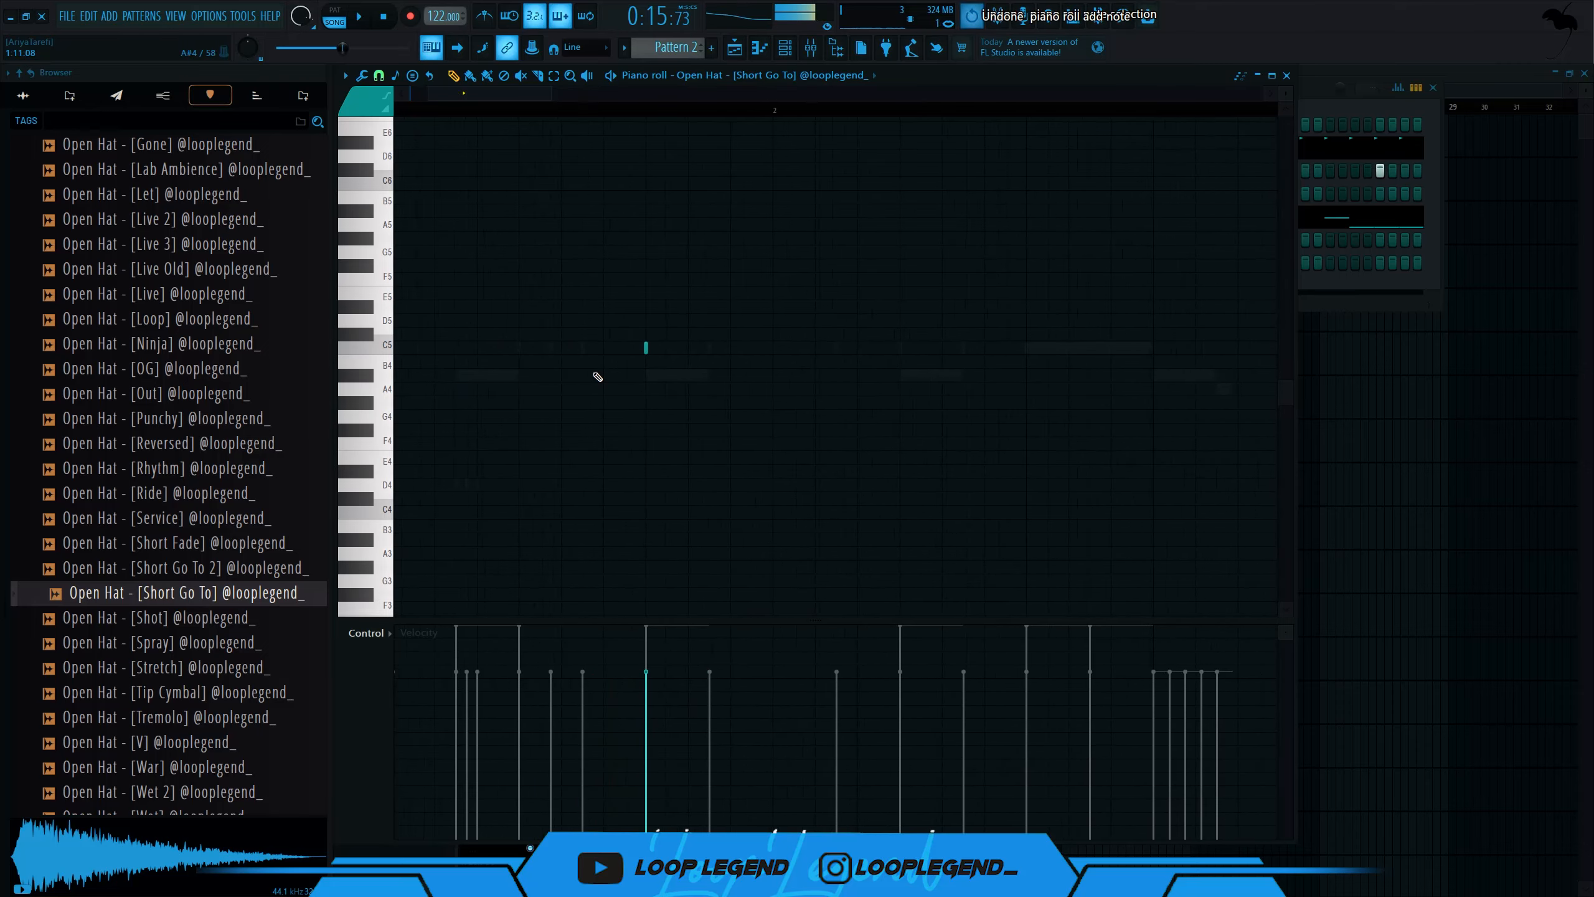
# - Try duplicating the two Short Go To hits of bar 1 into bar 2, and delete the copies
pyautogui.scroll(-5, 592, 372)
pyautogui.moveTo(502, 110); pyautogui.dragTo(79, 64)
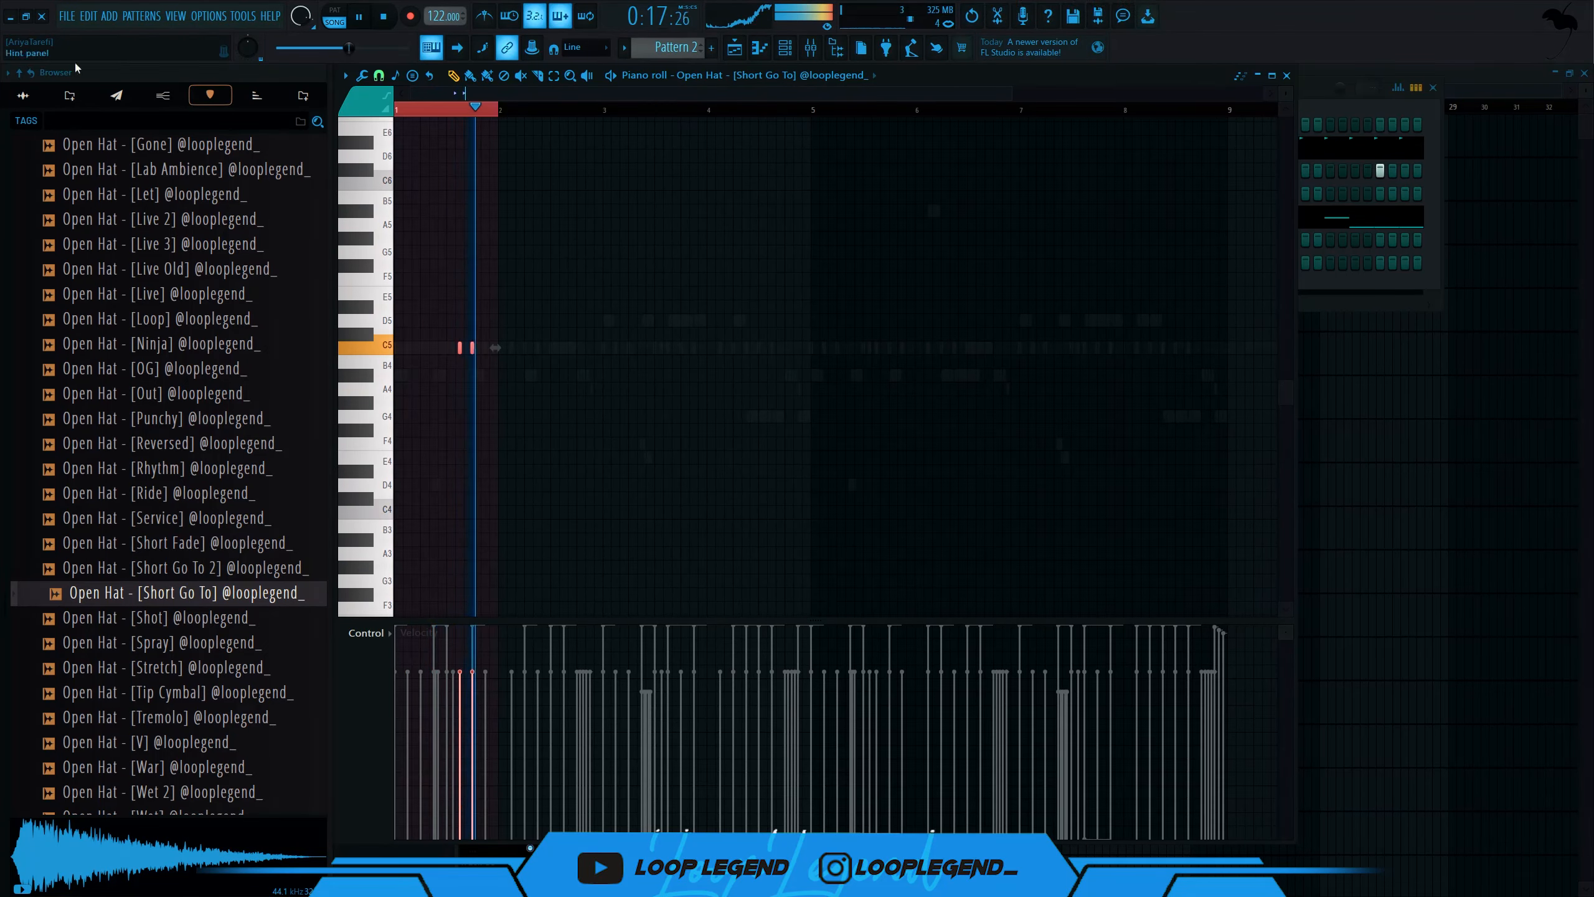
pyautogui.hotkey('ctrl', 'b')
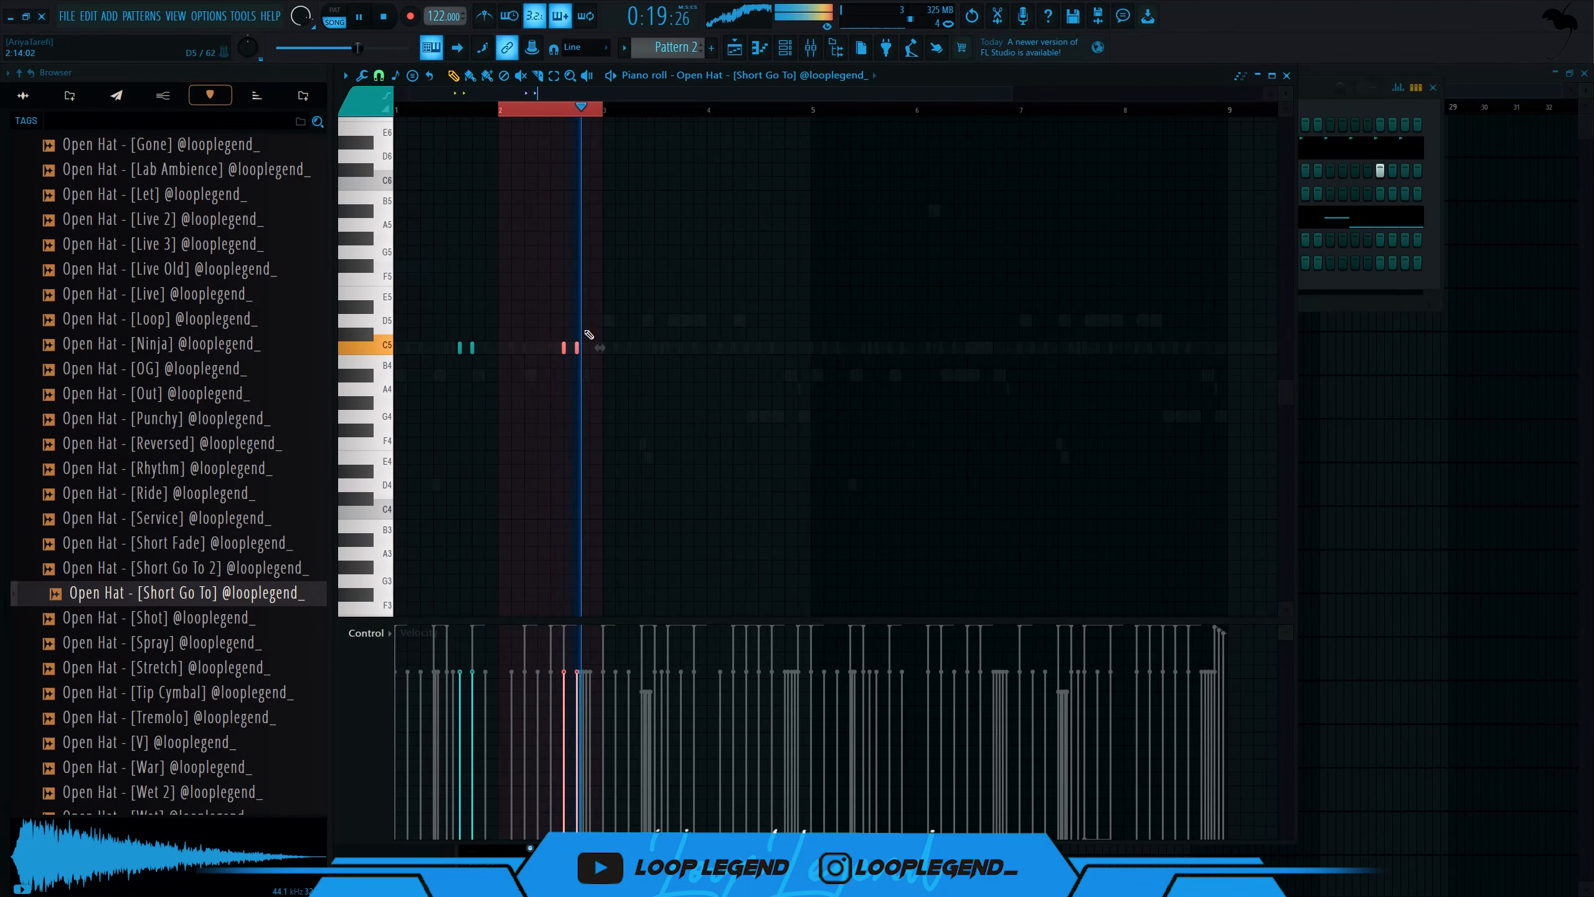
pyautogui.press('Delete')
# - Add a G4 Short Go To open hat hit on step 13 of bar 2 and repeat the two-bar pattern through bar 8
pyautogui.scroll(5, 508, 299)
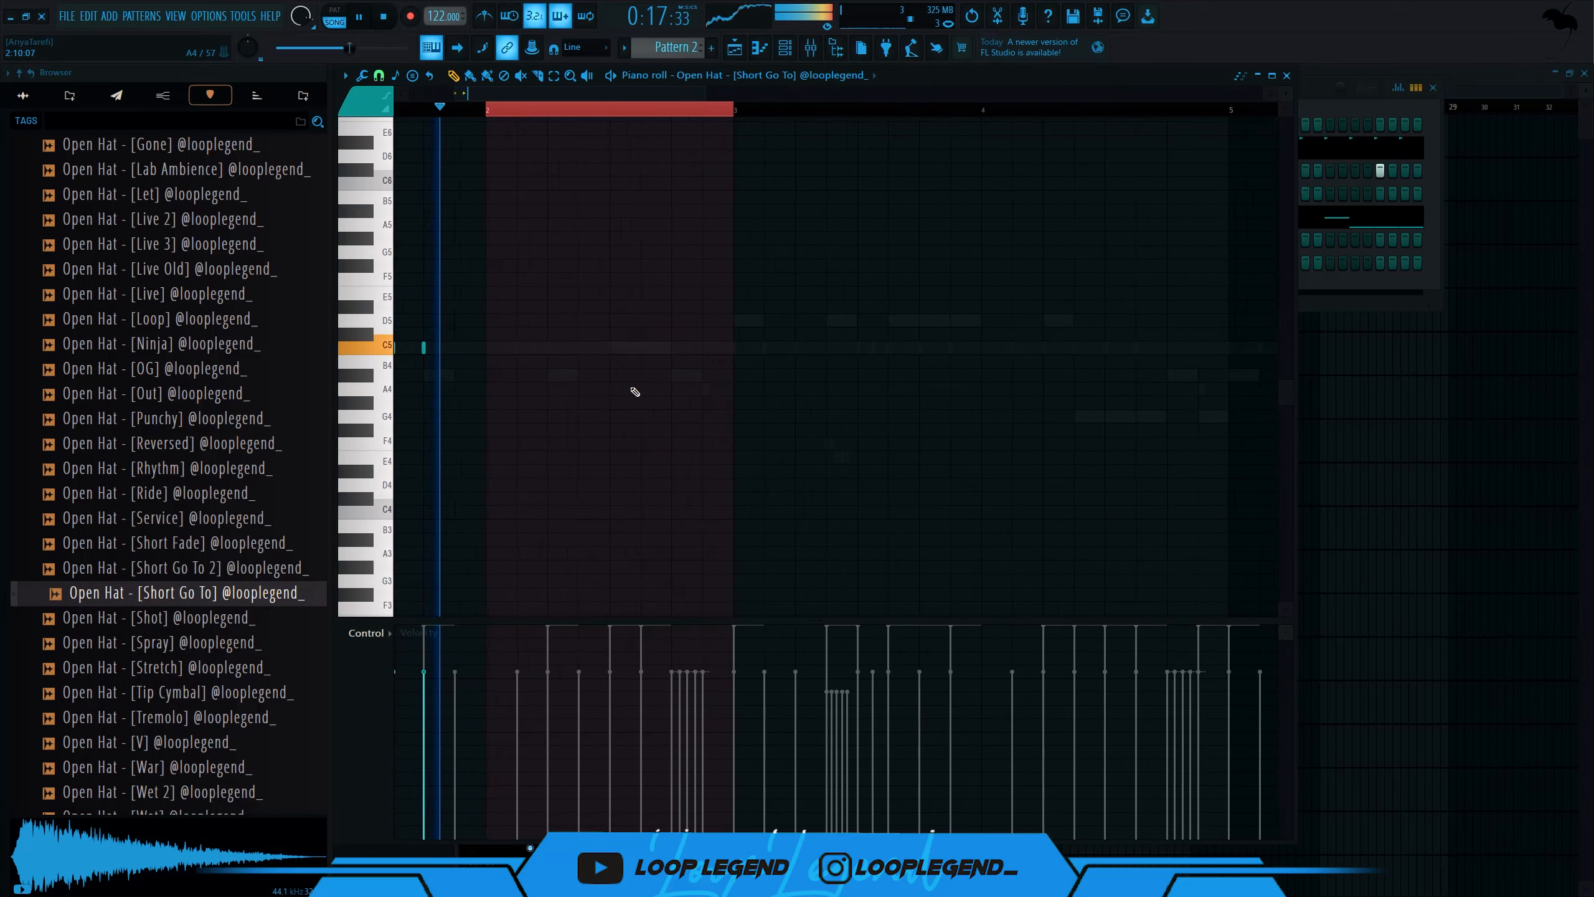
pyautogui.scroll(-5, 669, 402)
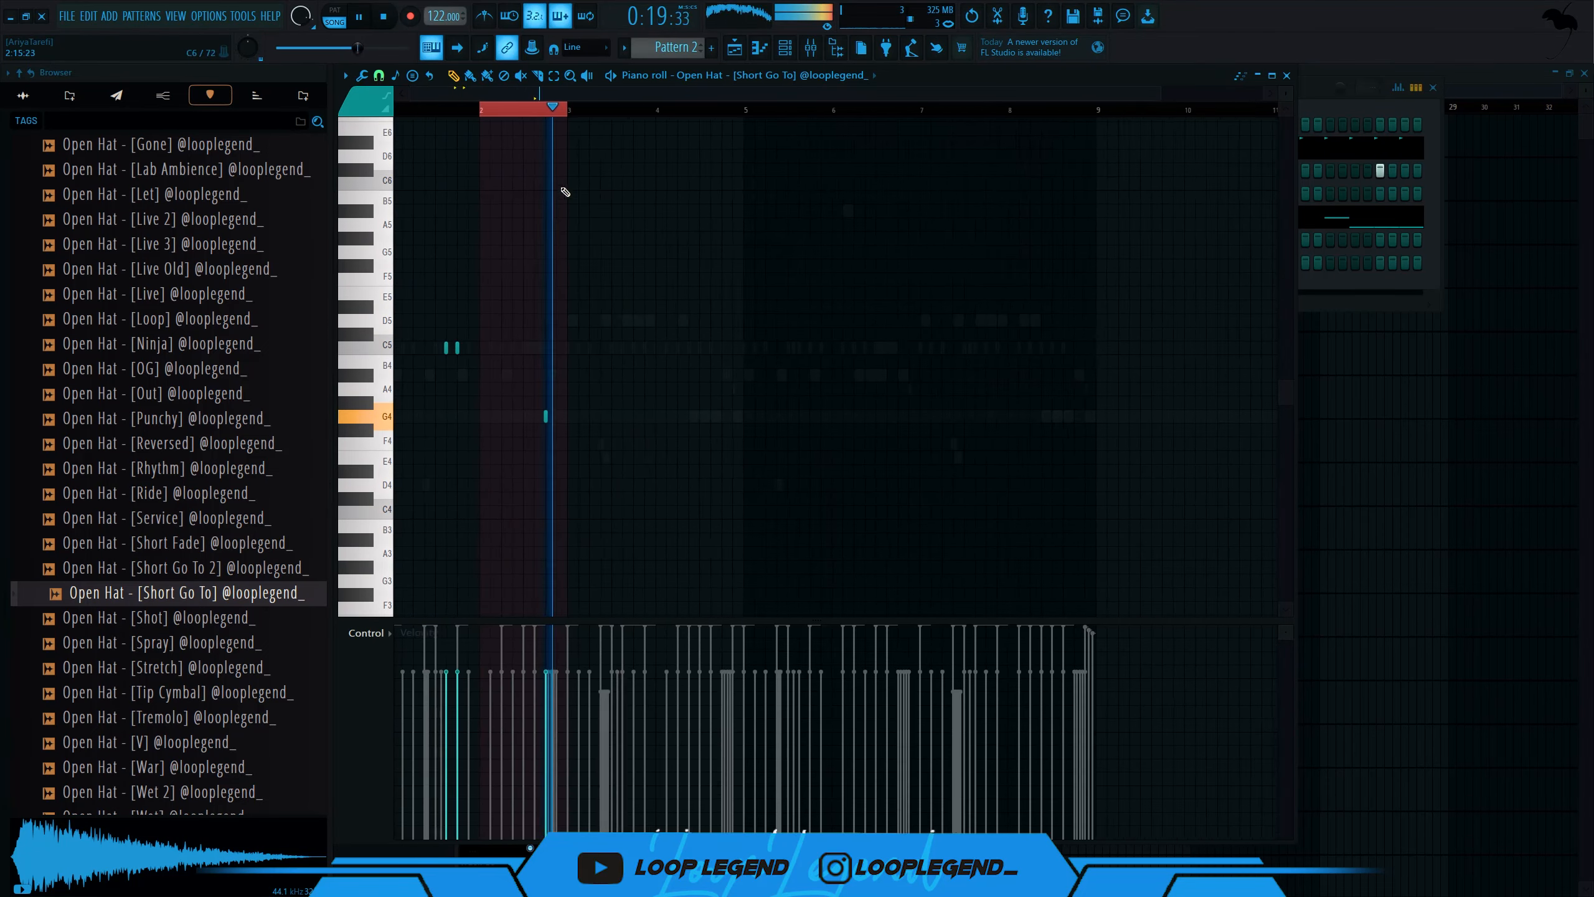
pyautogui.moveTo(563, 110); pyautogui.dragTo(398, 114)
pyautogui.hotkey('ctrl', 'b')
pyautogui.moveTo(737, 396); pyautogui.dragTo(400, 485)
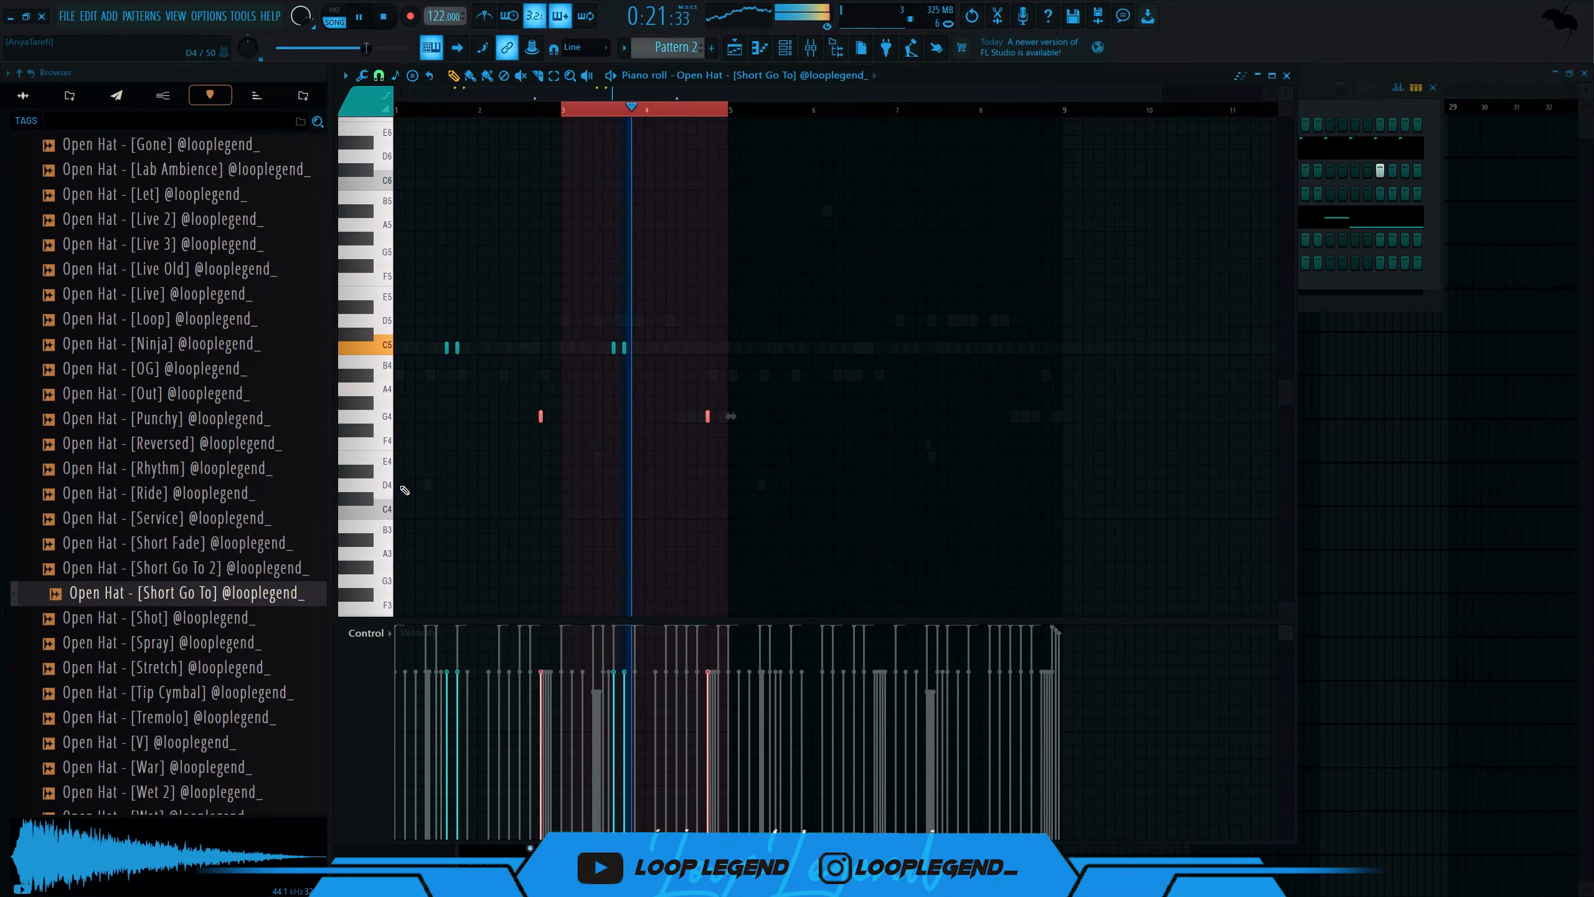
pyautogui.hotkey('ctrl', 'a')
pyautogui.hotkey('ctrl', 'b')
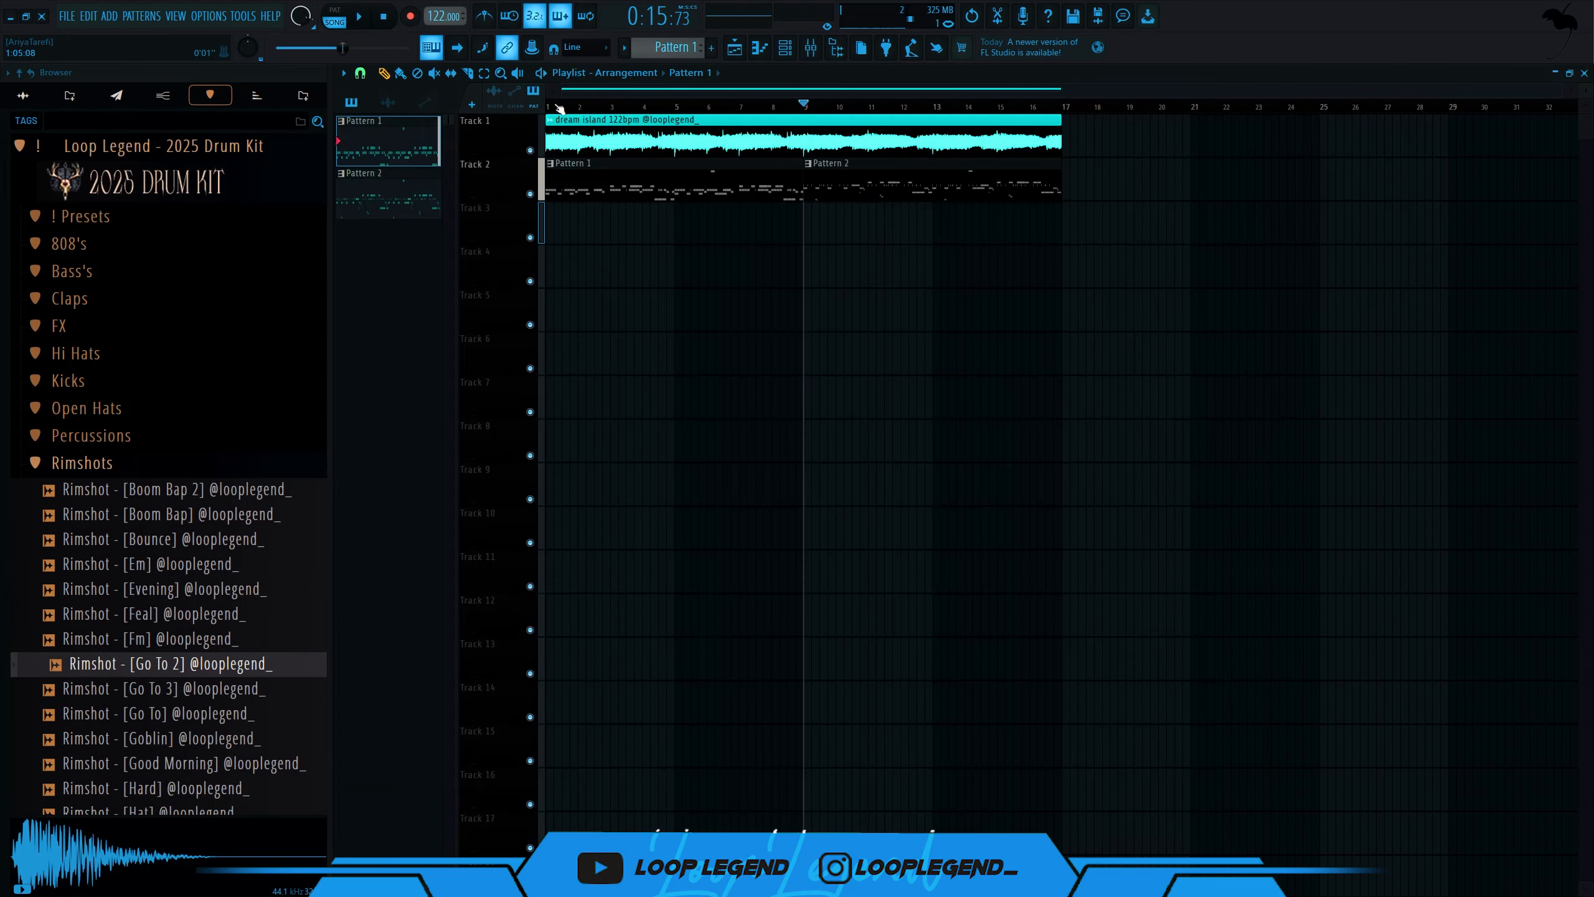
# - Place Rimshot - [Go To 2] hits in Pattern 1 on step 15 of bar 3 and step 3 of bar 4, clearing those in bars 1 and 2
pyautogui.press('space')
pyautogui.press('F6')
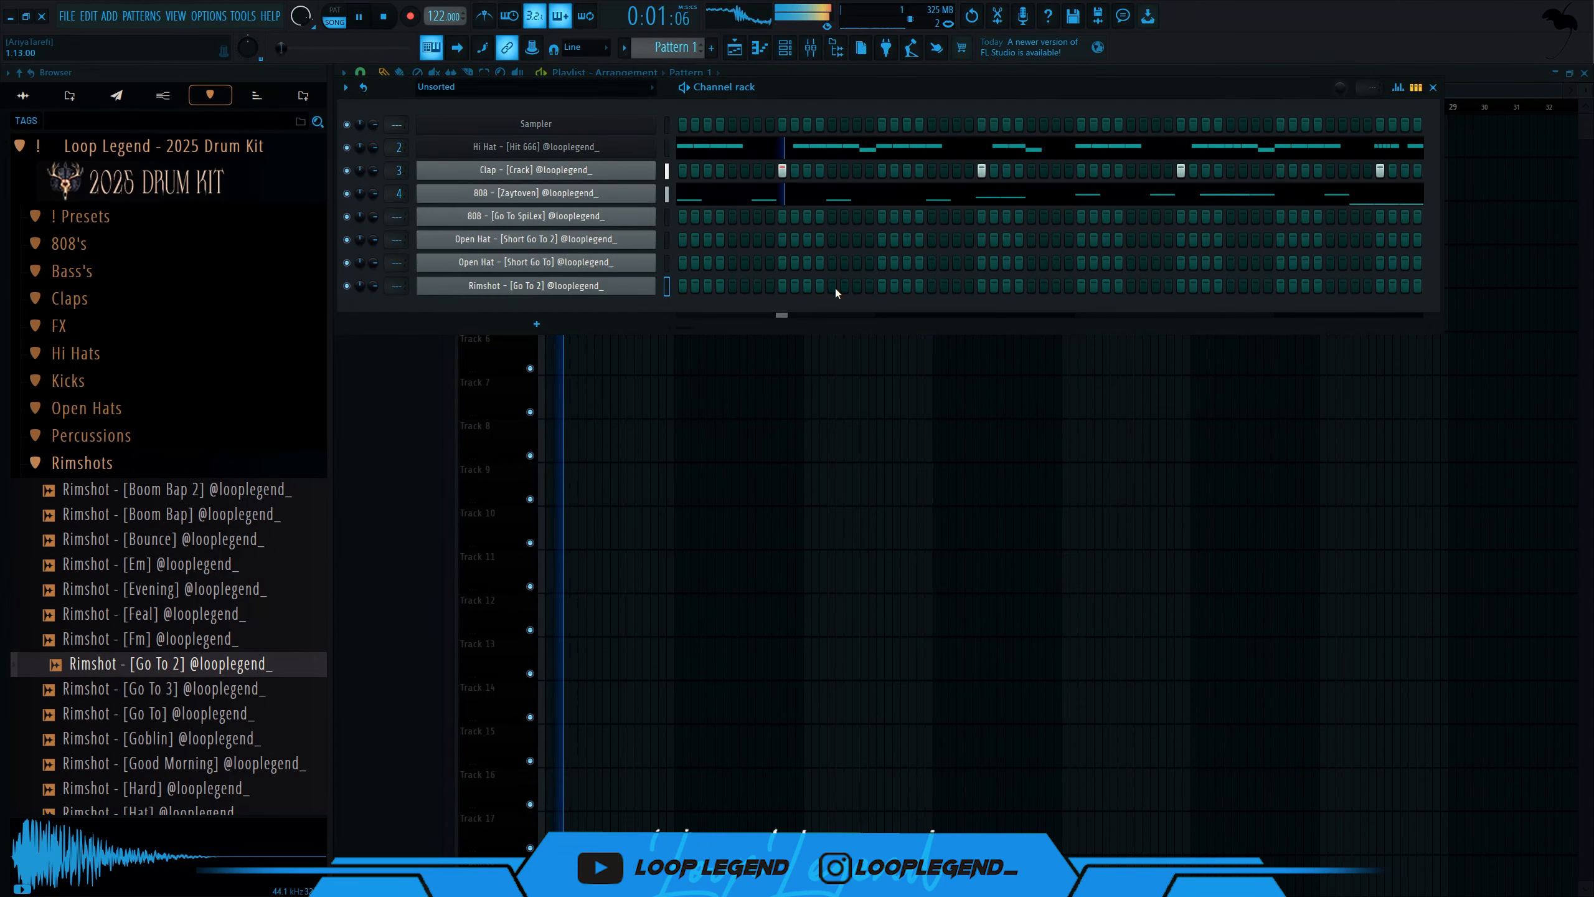
pyautogui.press('F7')
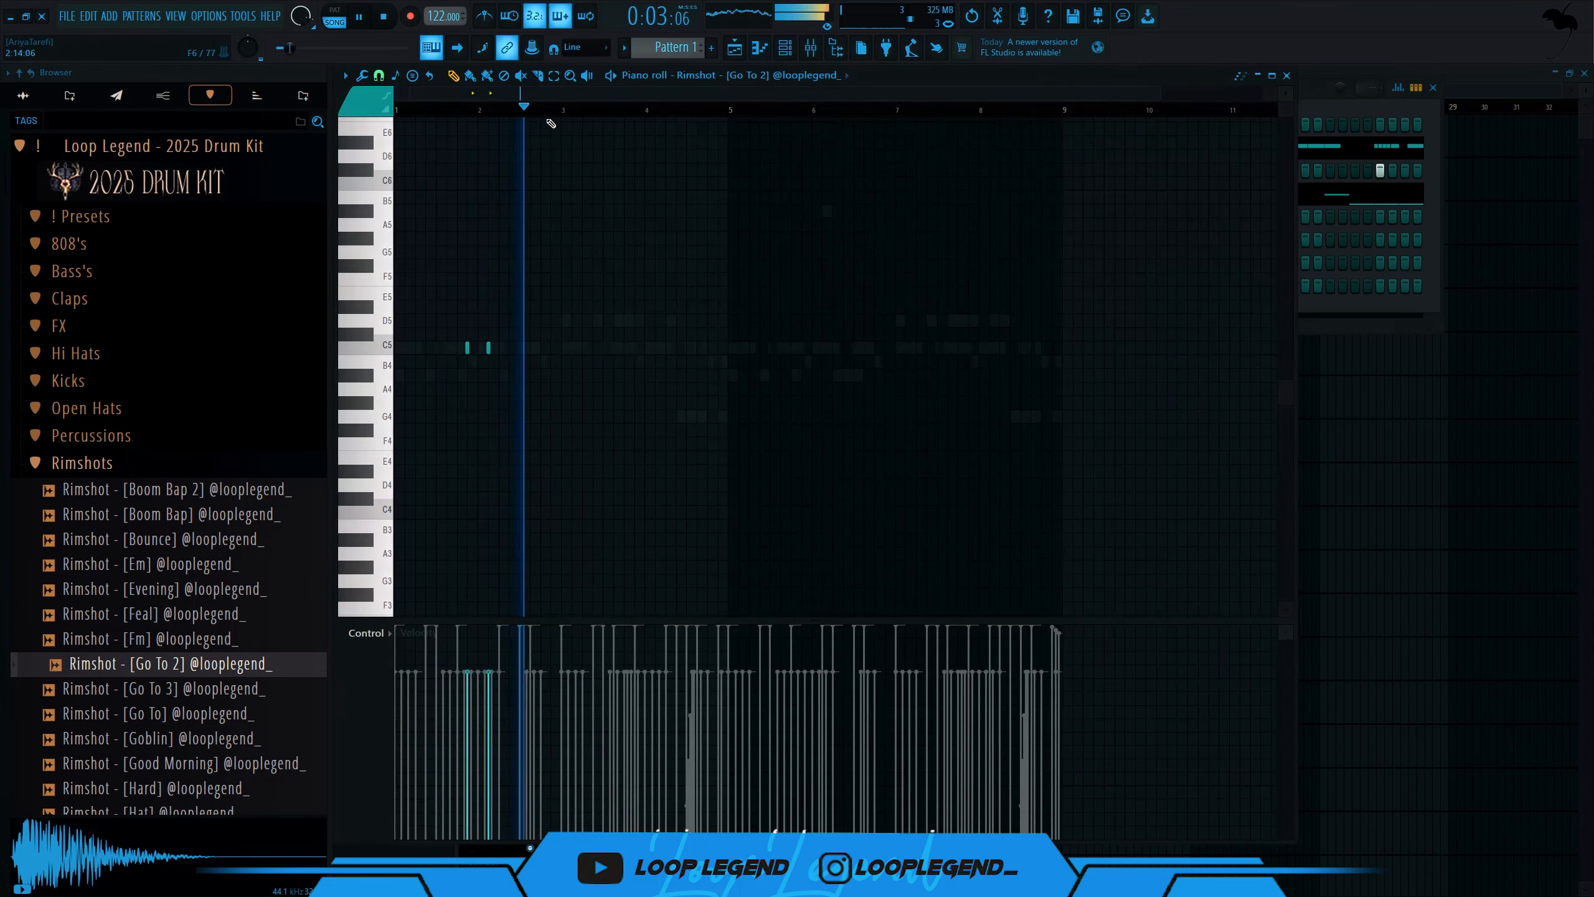
pyautogui.moveTo(556, 543); pyautogui.dragTo(402, 316)
pyautogui.press('Delete')
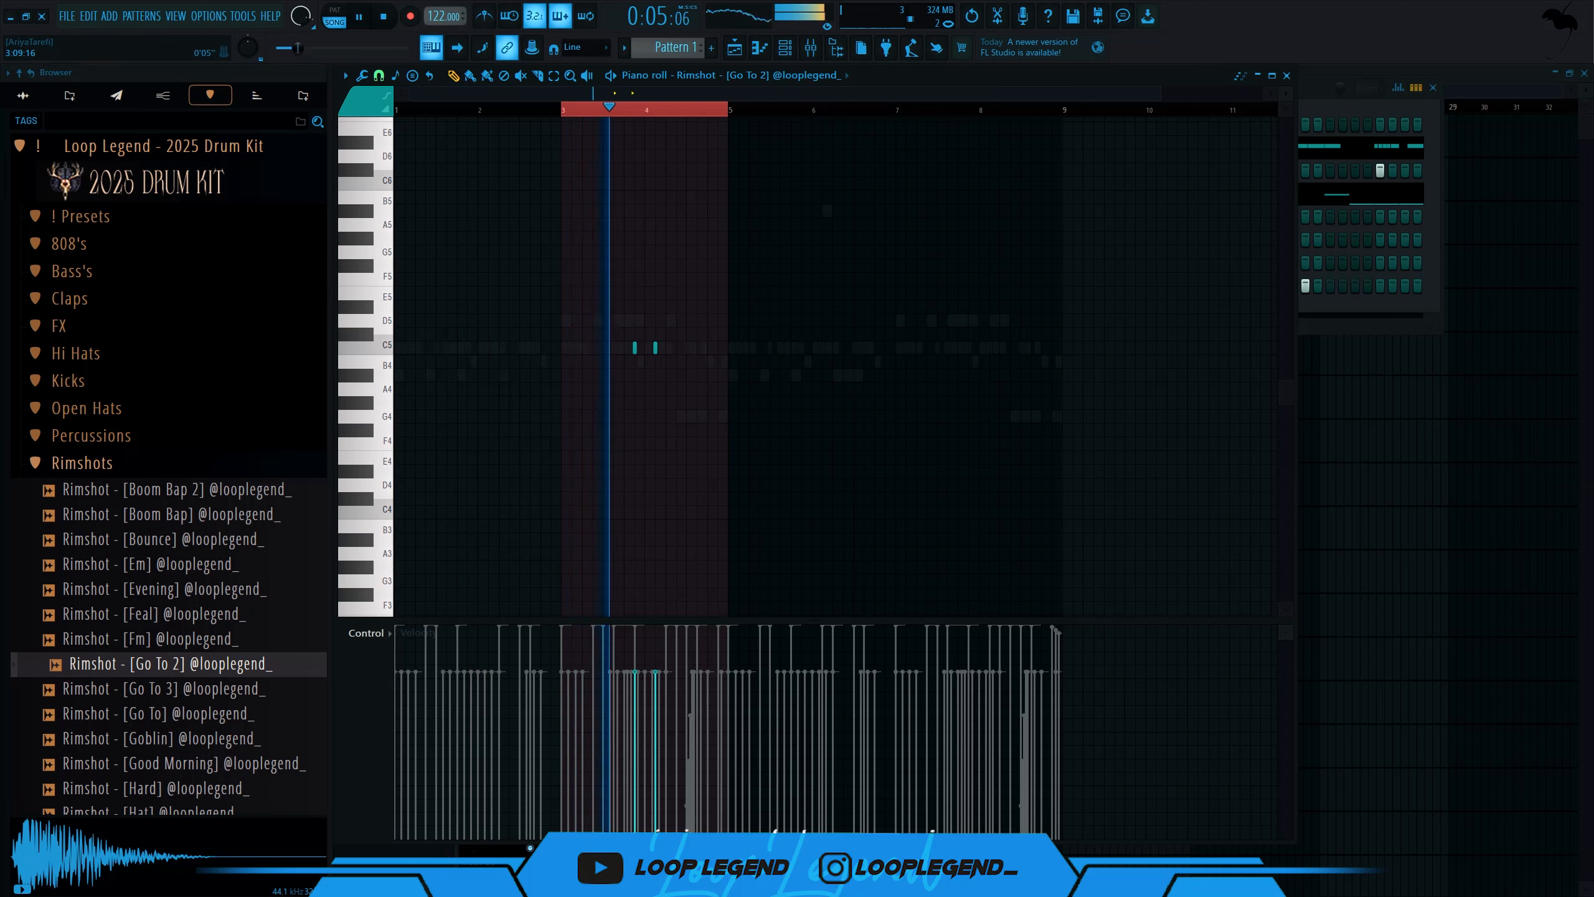
# - Repeat the Rimshot - [Go To 2] hits of bars 3 and 4 into bars 7 and 8, and transpose all hits up to D#5
pyautogui.hotkey('ctrl', 'a')
pyautogui.hotkey('ctrl', 'b')
pyautogui.hotkey('ctrl', 'd')
pyautogui.hotkey('shift', 'Up')
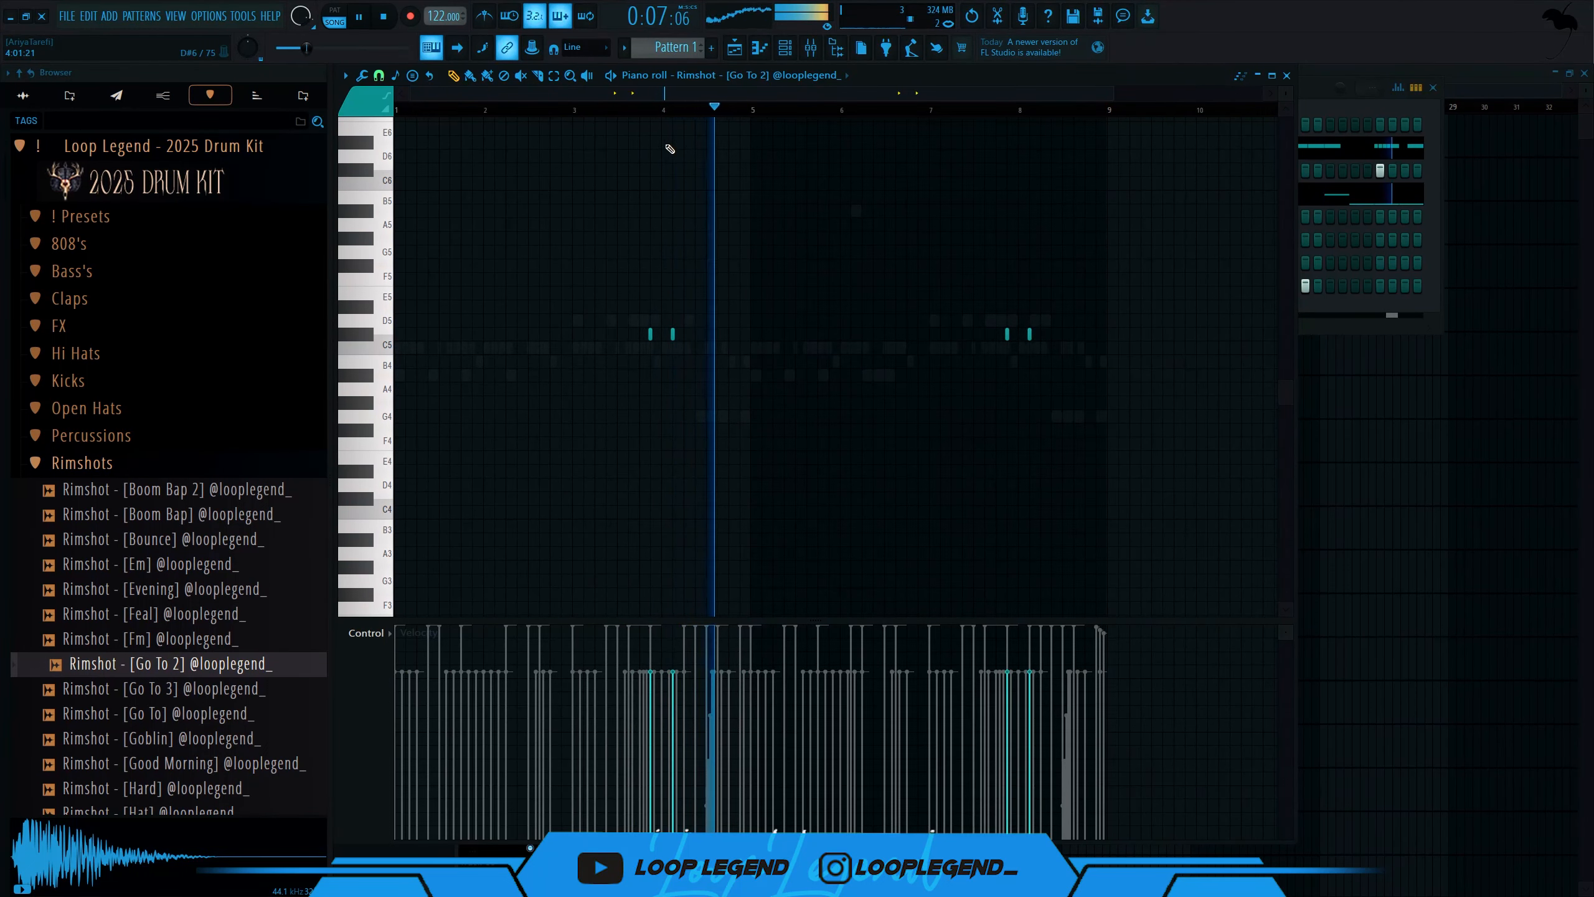
pyautogui.hotkey('shift', 'Up')
pyautogui.hotkey('shift', 'Up')
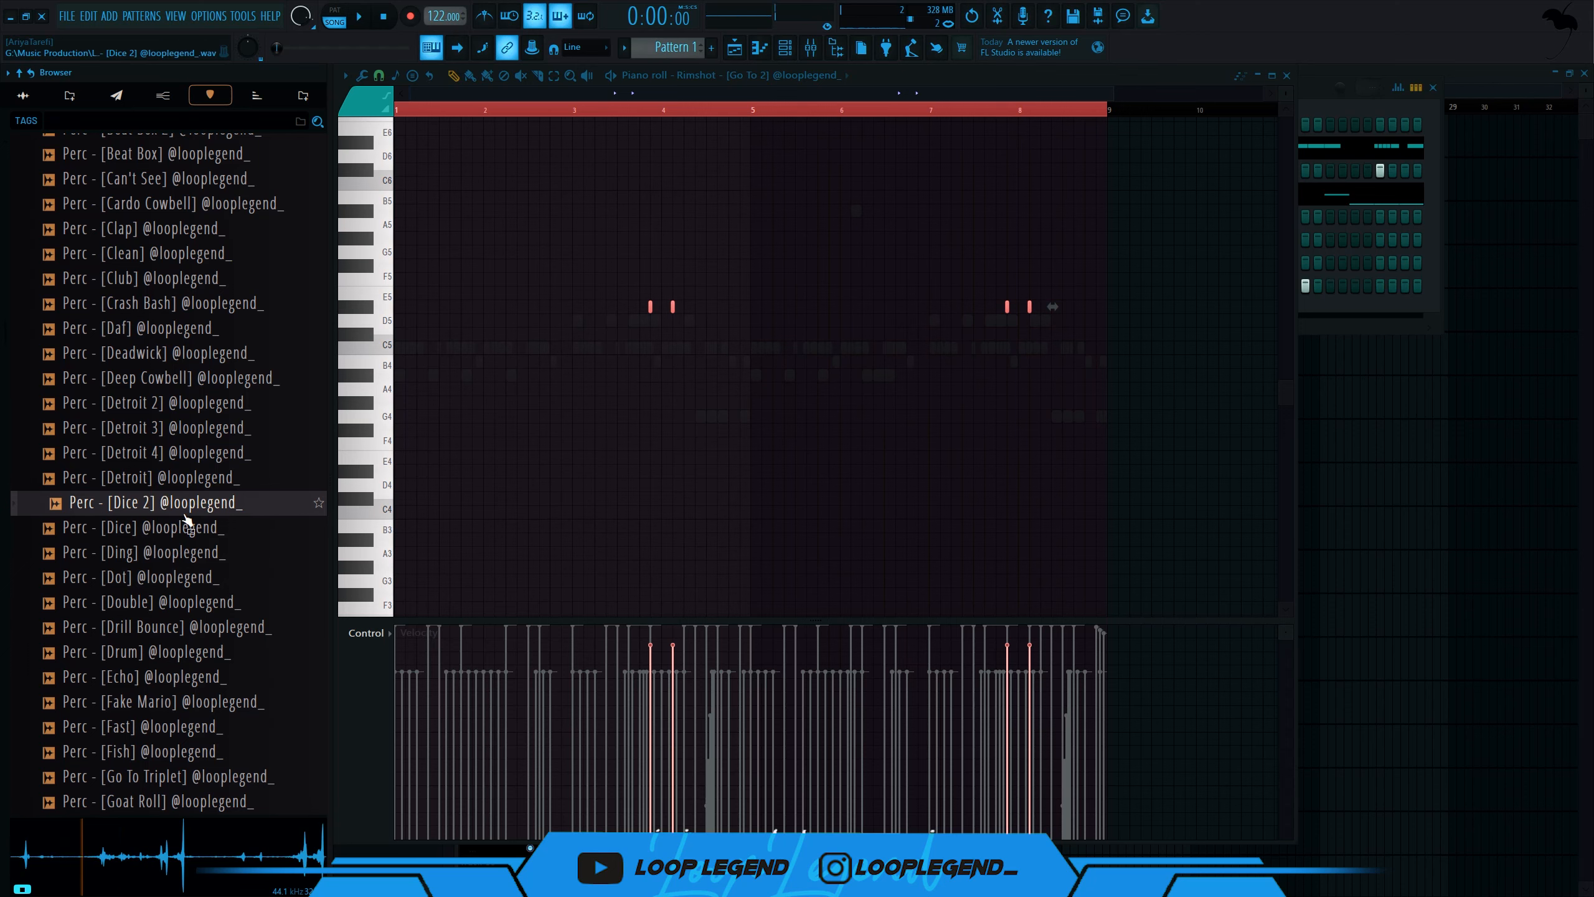
# - Add Perc - [Dice] as a channel in Pattern 1 and place hits on steps 11 and 15 of bar 1
pyautogui.rightClick(157, 528)
pyautogui.click(214, 550)
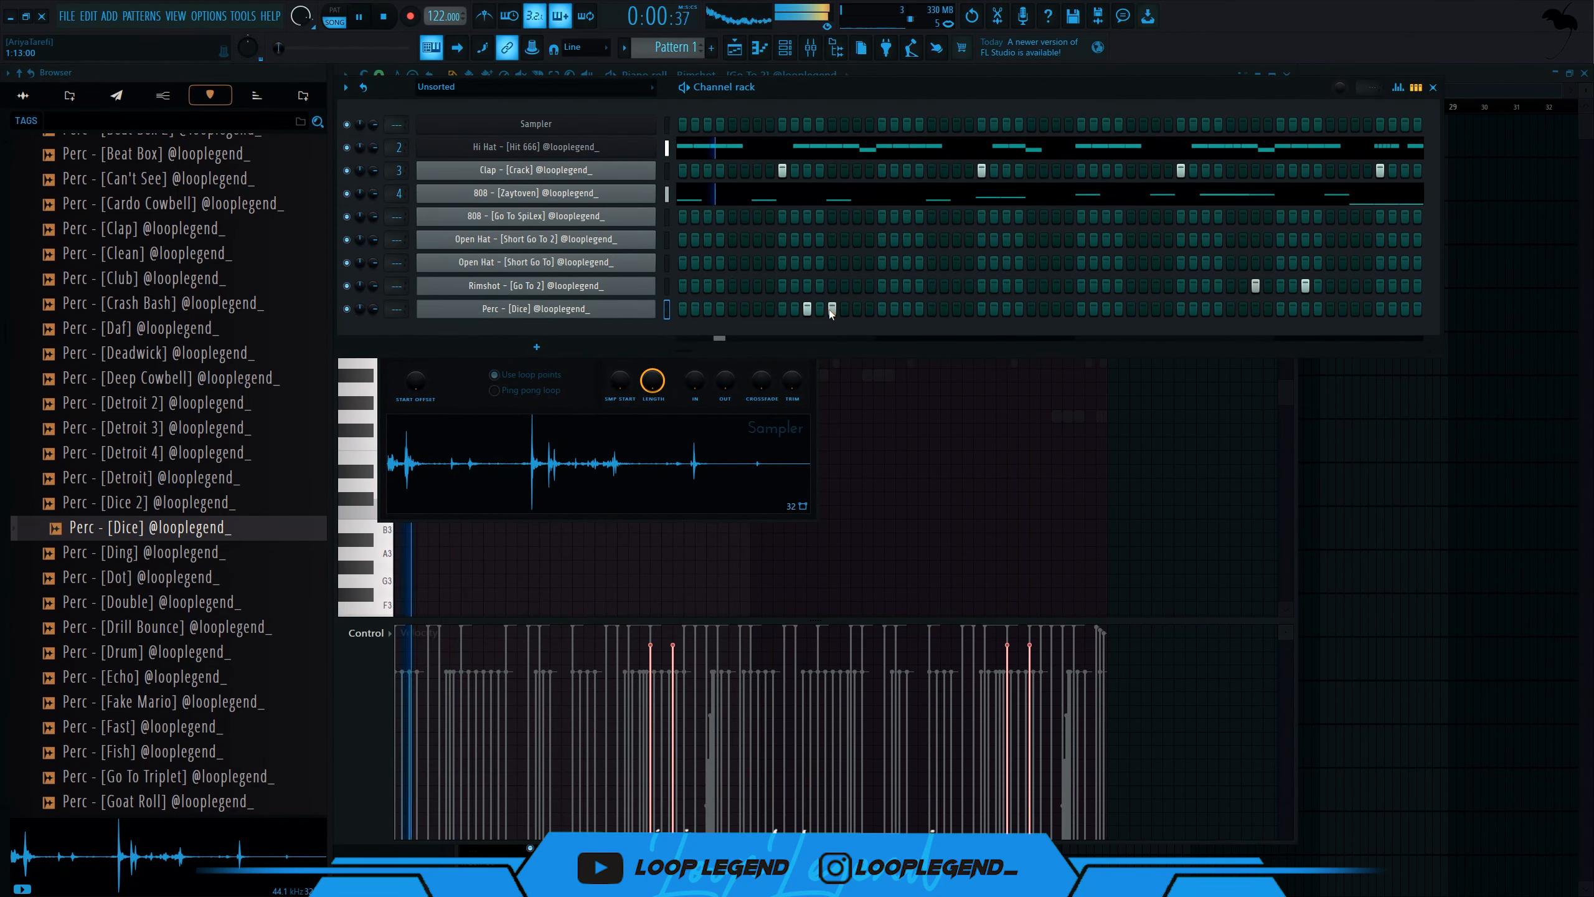
pyautogui.press('F7')
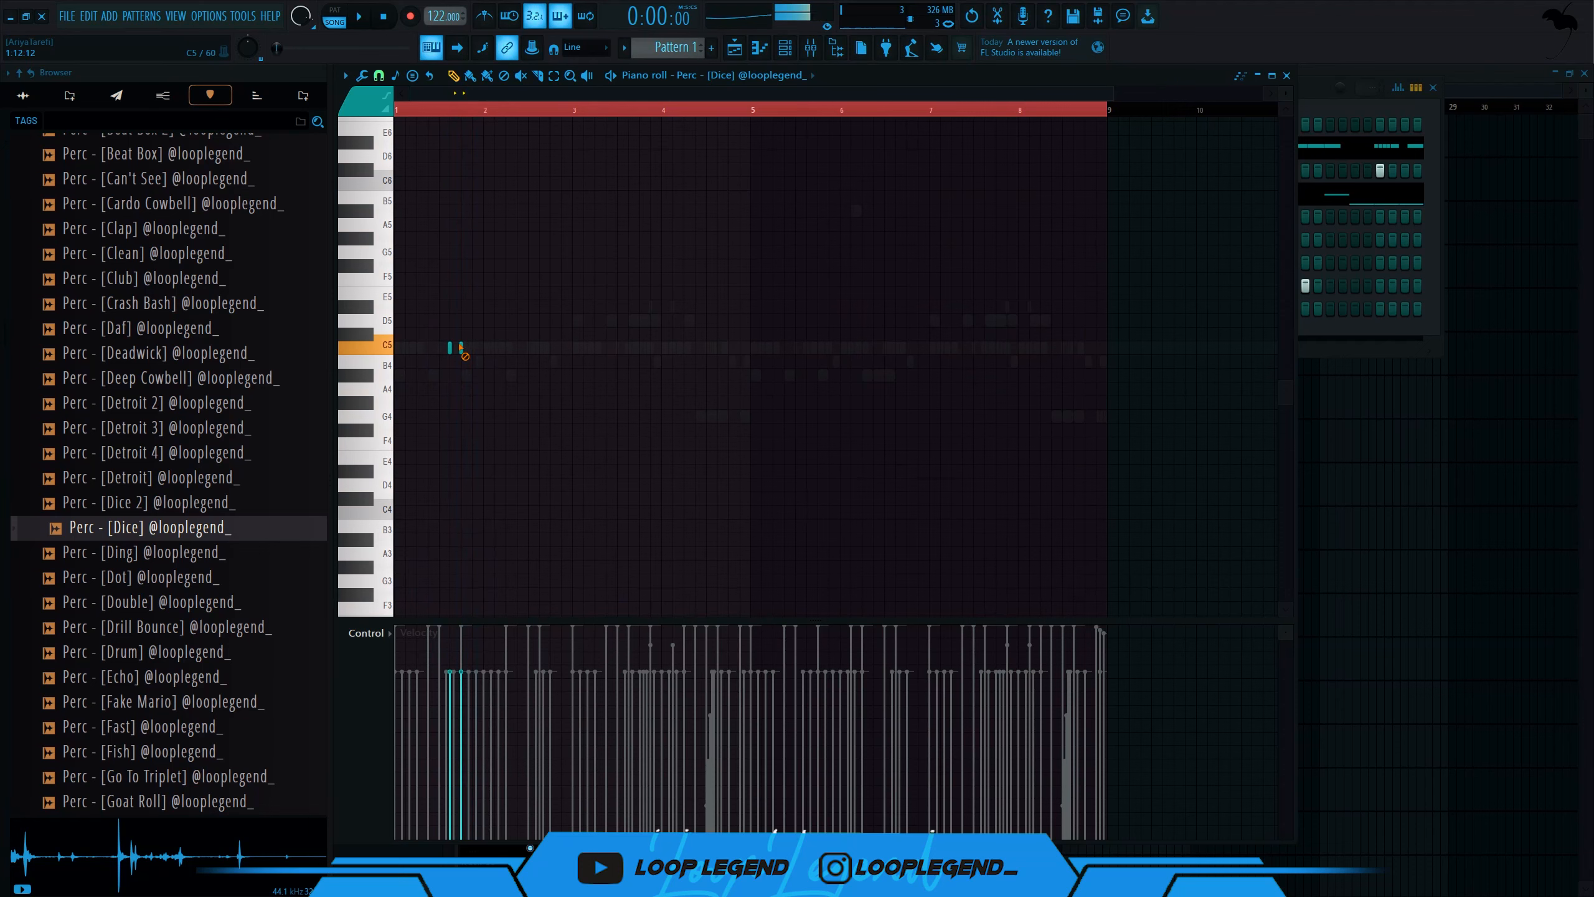
pyautogui.press('F7')
pyautogui.press('space')
pyautogui.press('F7')
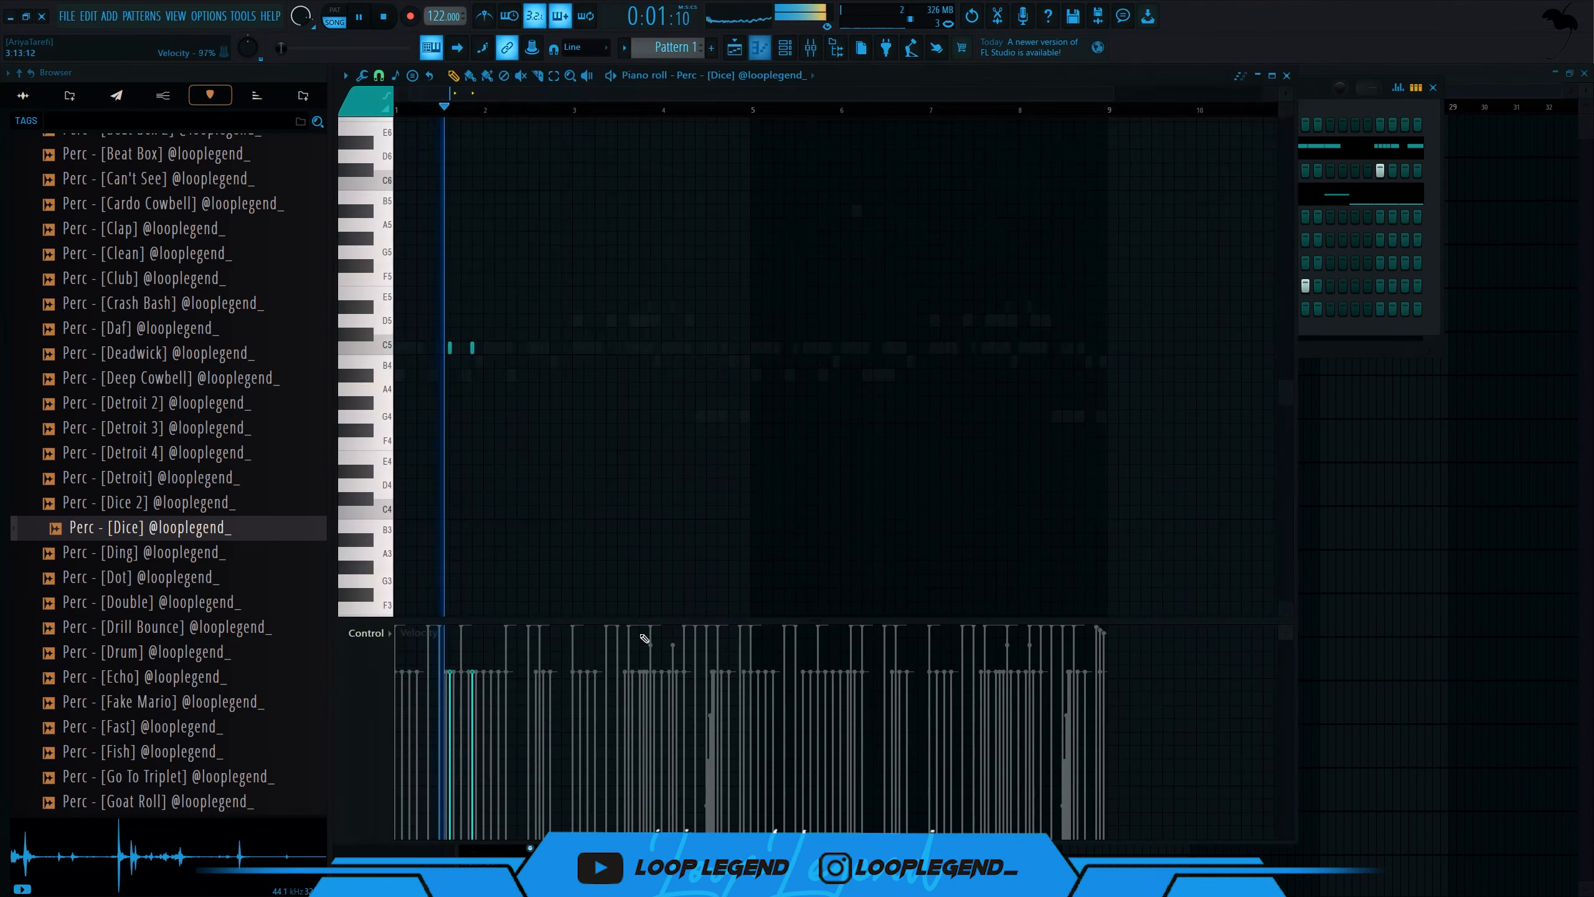
pyautogui.press('space')
pyautogui.press('F7')
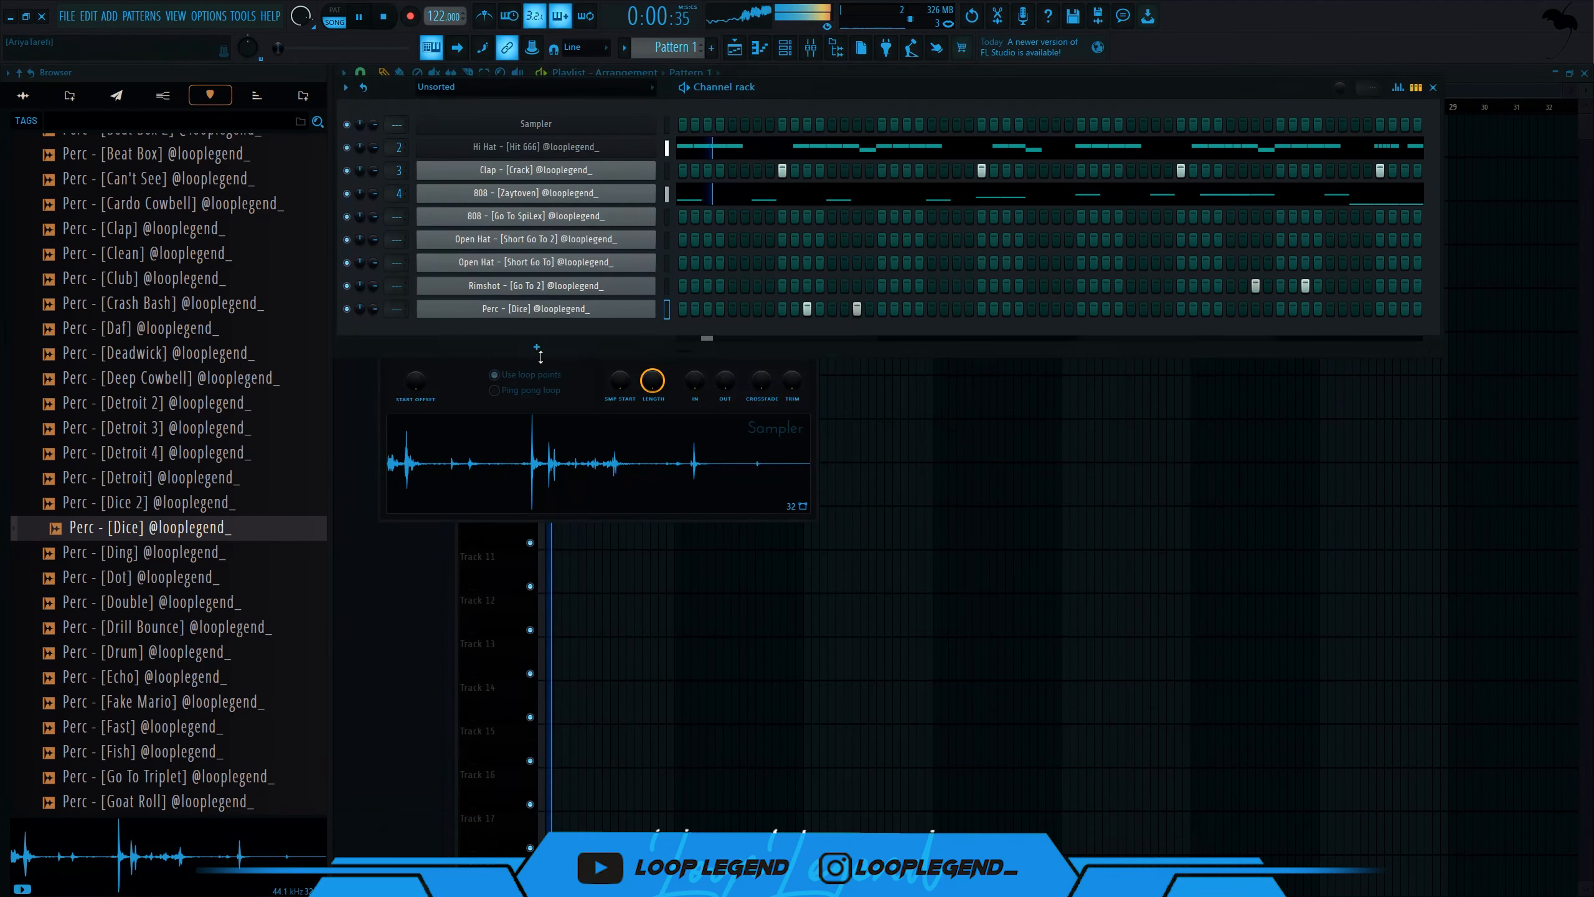
# - Move the second Perc - [Dice] hit to step 1 of bar 2 and repeat the two-bar phrase across the pattern
pyautogui.rightClick(551, 311)
pyautogui.click(688, 433)
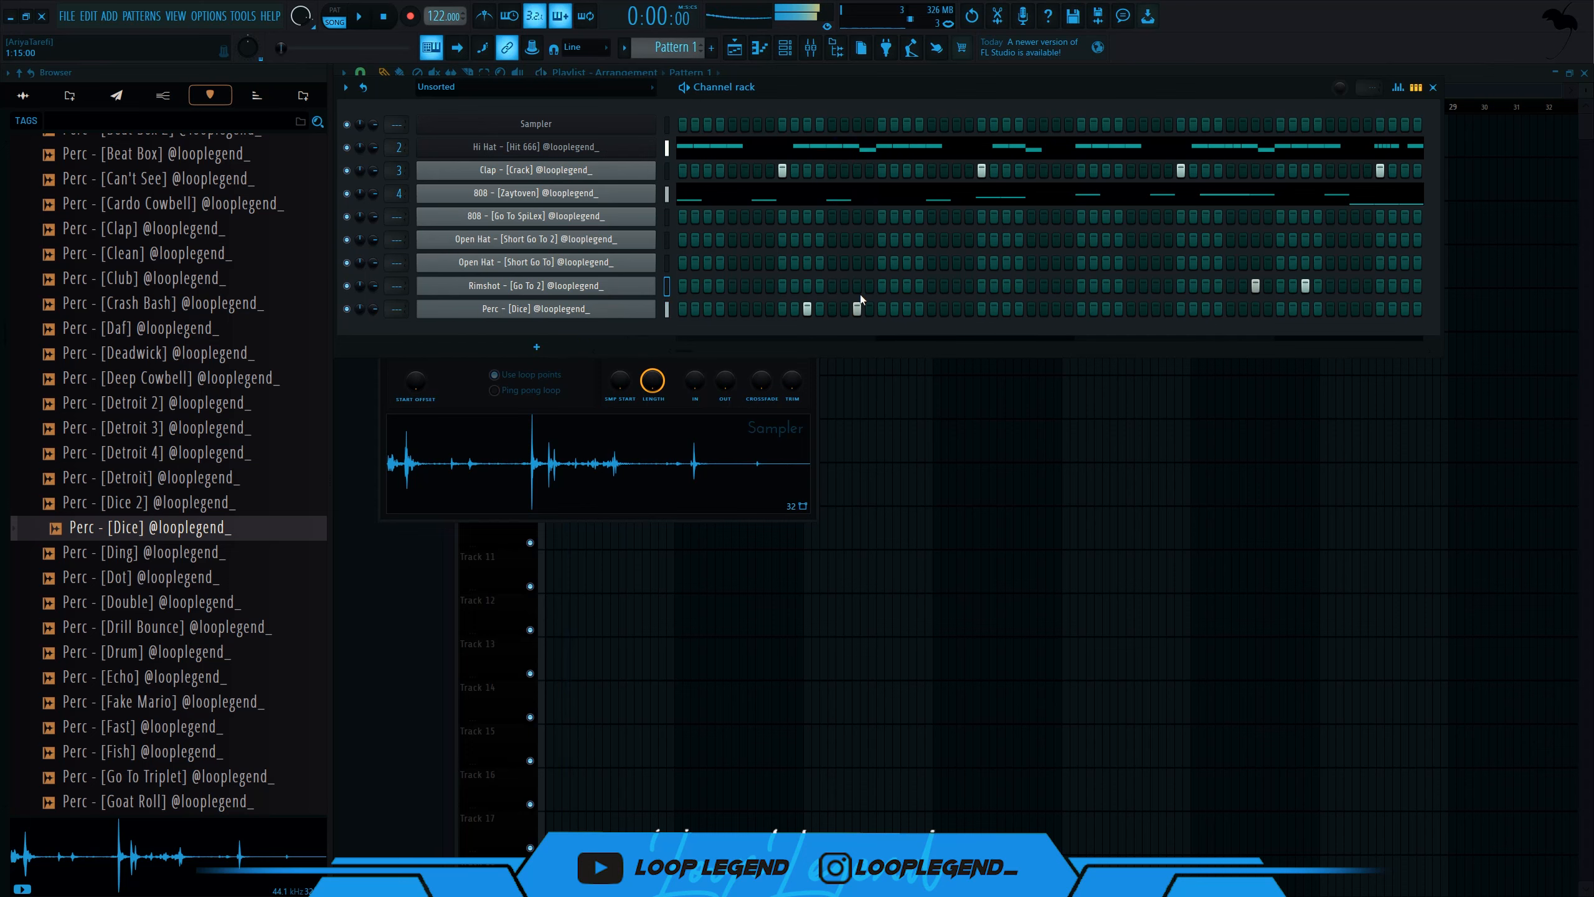
pyautogui.press('F7')
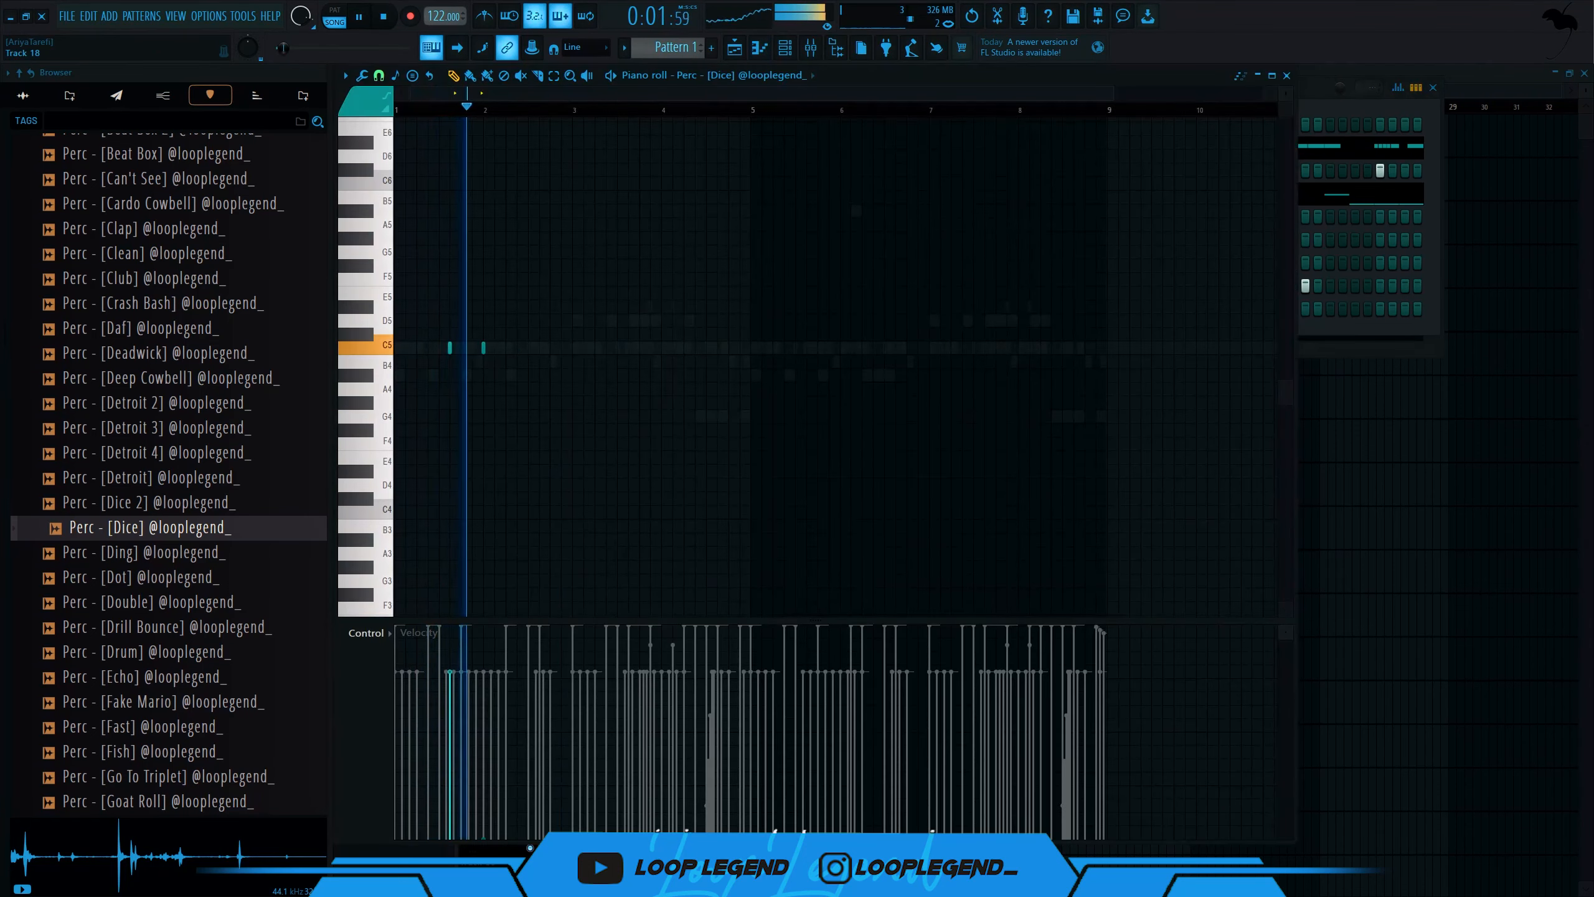
pyautogui.moveTo(576, 111); pyautogui.dragTo(21, 191)
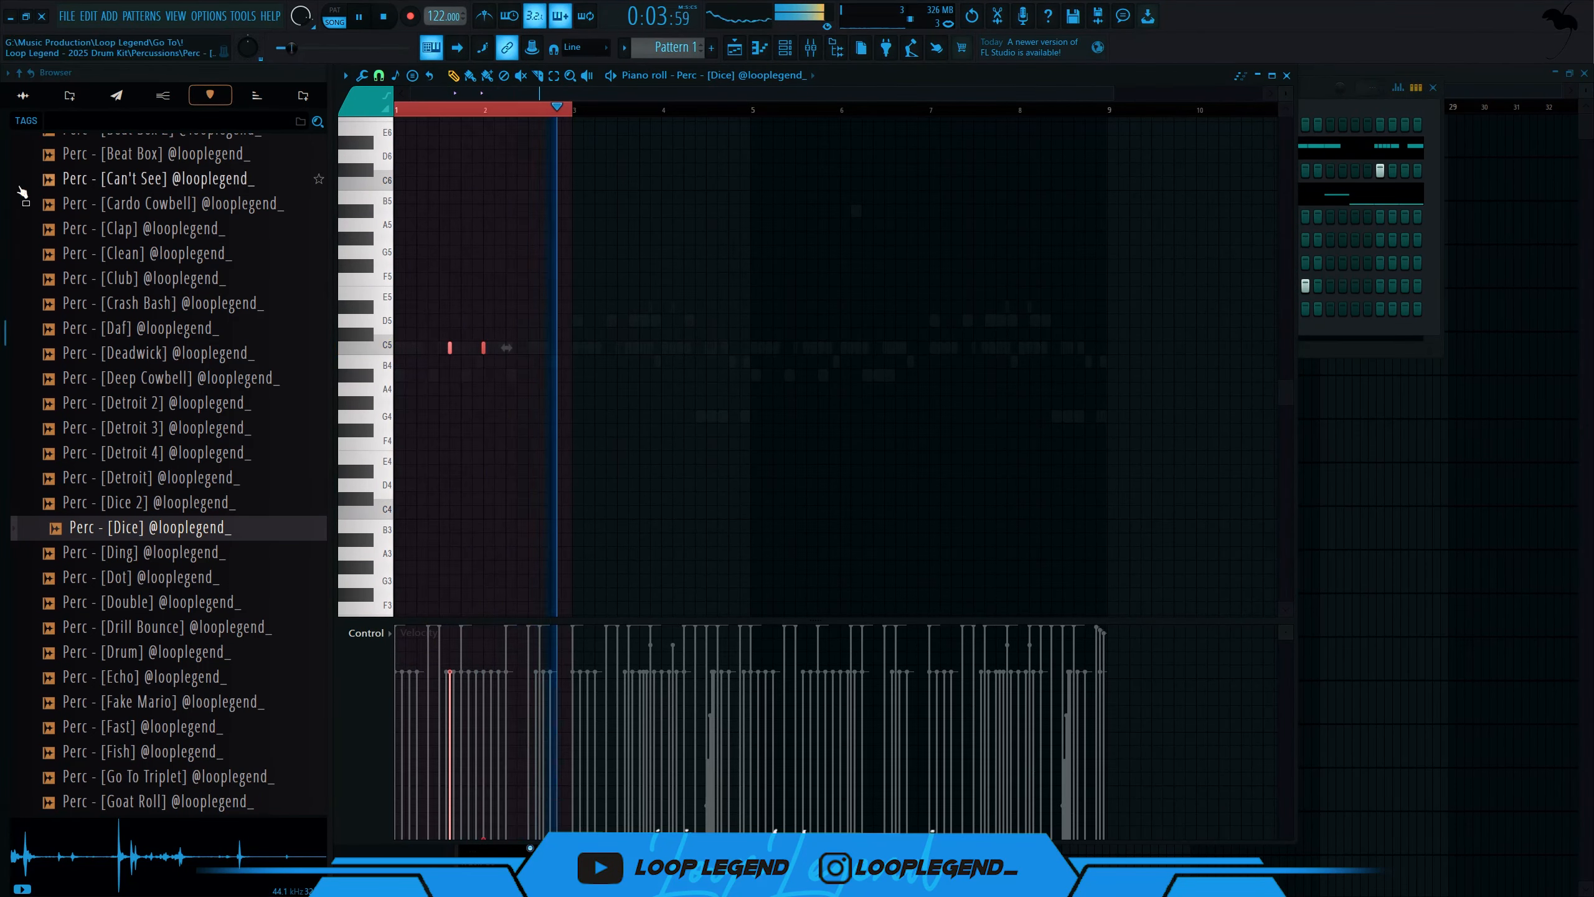
pyautogui.hotkey('ctrl', 'b')
pyautogui.hotkey('ctrl', 'b')
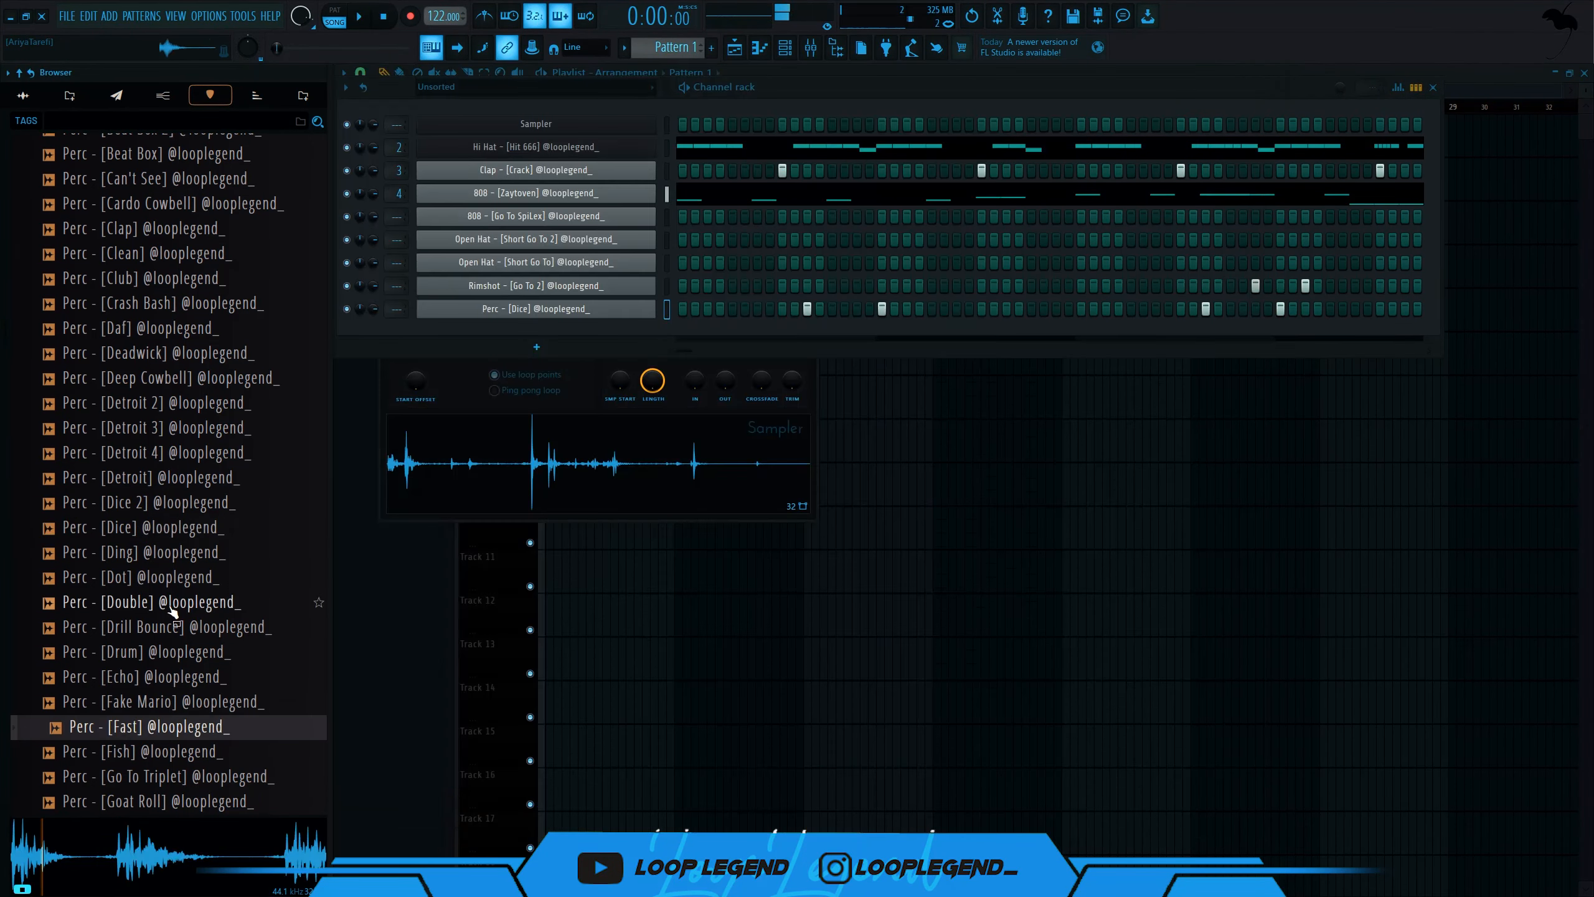
# - Add Perc - [Fast] as a channel in Pattern 1 with a hit on step 5 of bar 1
pyautogui.scroll(-3, 173, 612)
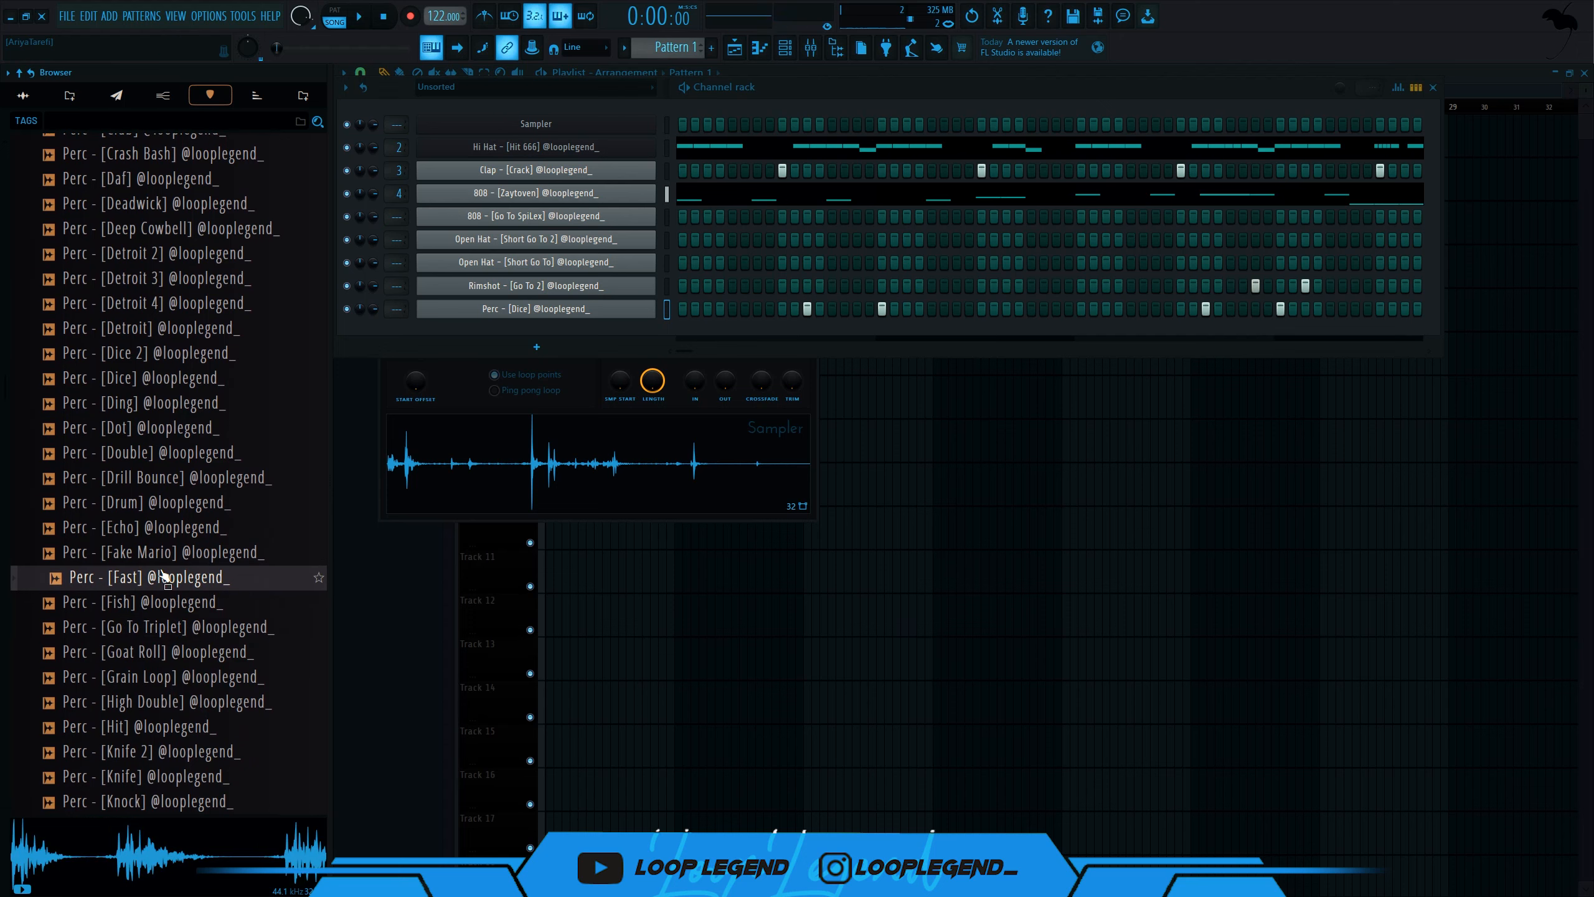
pyautogui.moveTo(593, 354); pyautogui.dragTo(710, 333)
pyautogui.press('space')
pyautogui.click(734, 333)
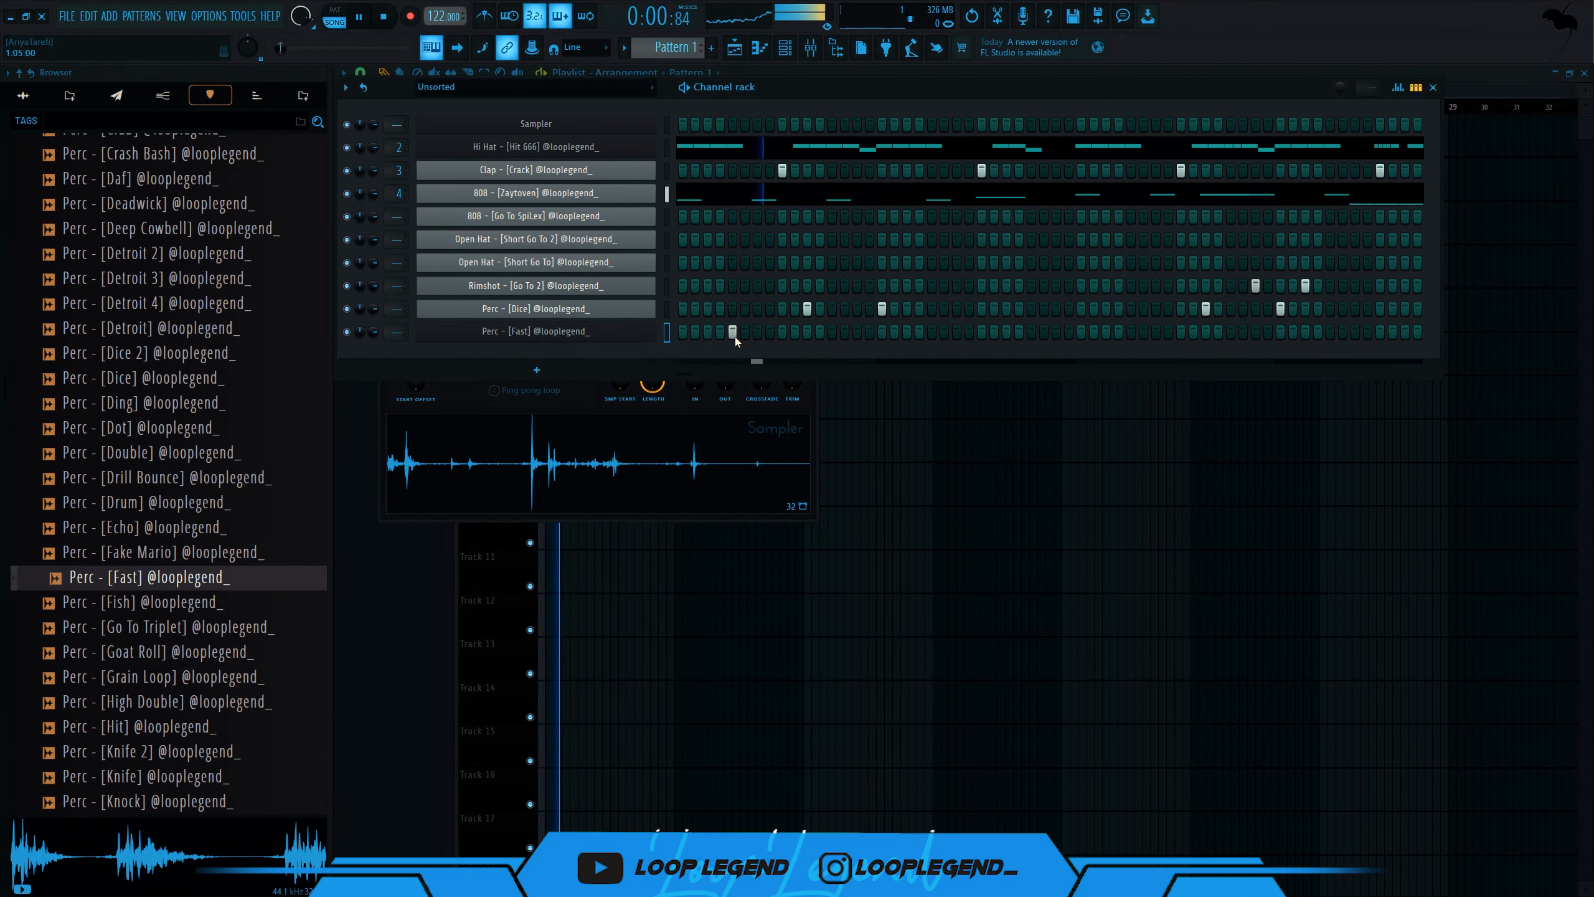
# - Move the Perc - [Fast] hit to step 7 of bar 1 and transpose it down three semitones to A4
pyautogui.press('F7')
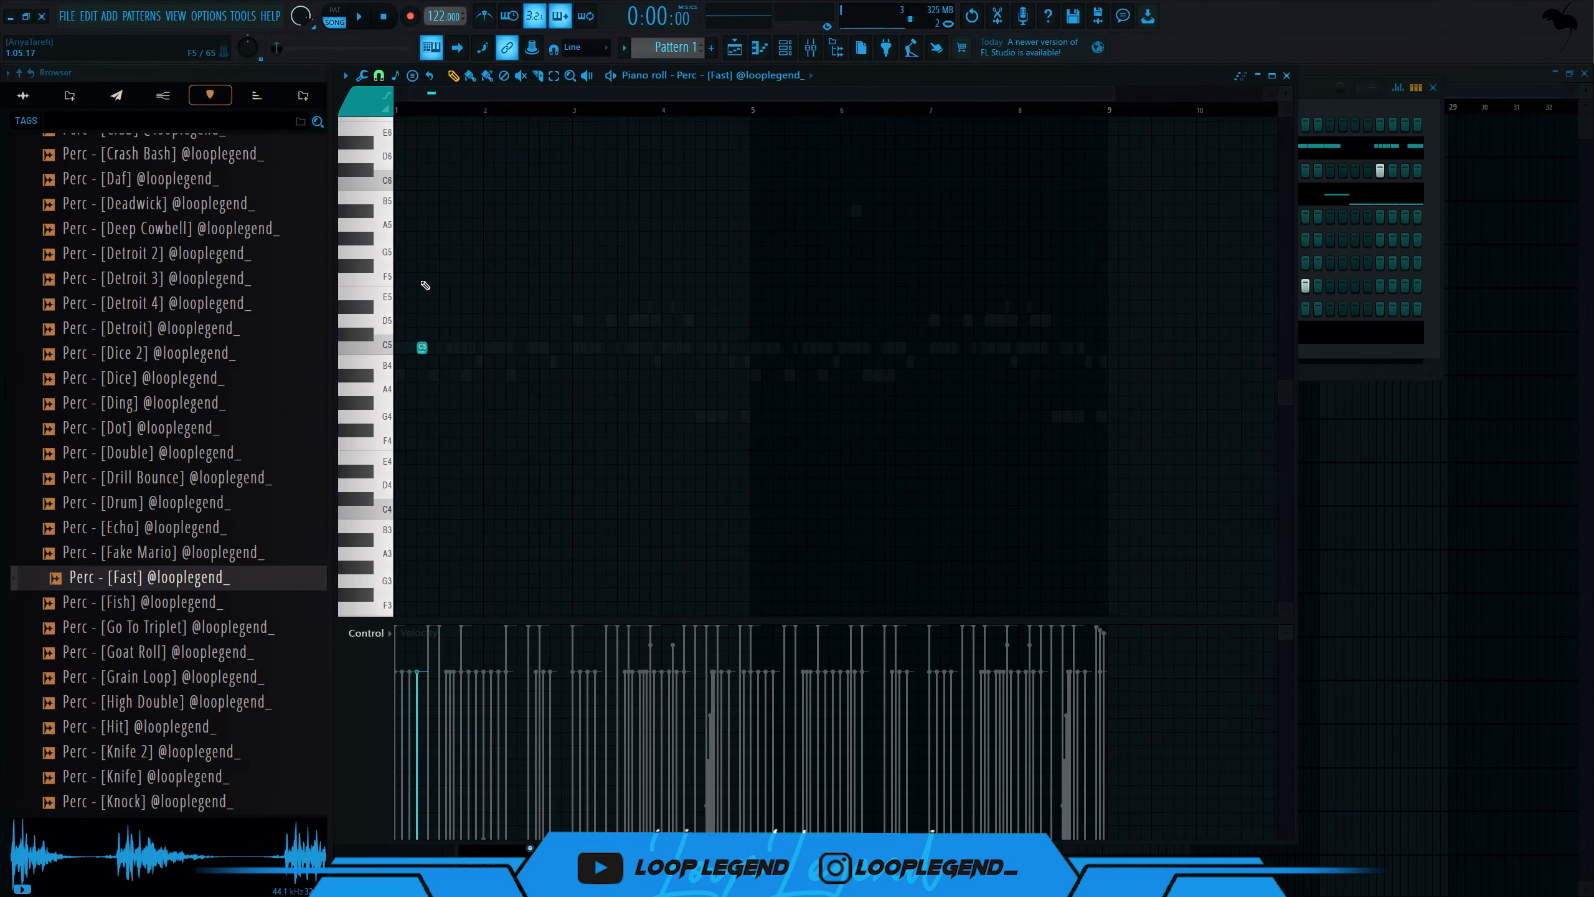
pyautogui.click(423, 349)
pyautogui.rightClick(419, 350)
pyautogui.press('space')
pyautogui.press('space')
pyautogui.scroll(4, 416, 360)
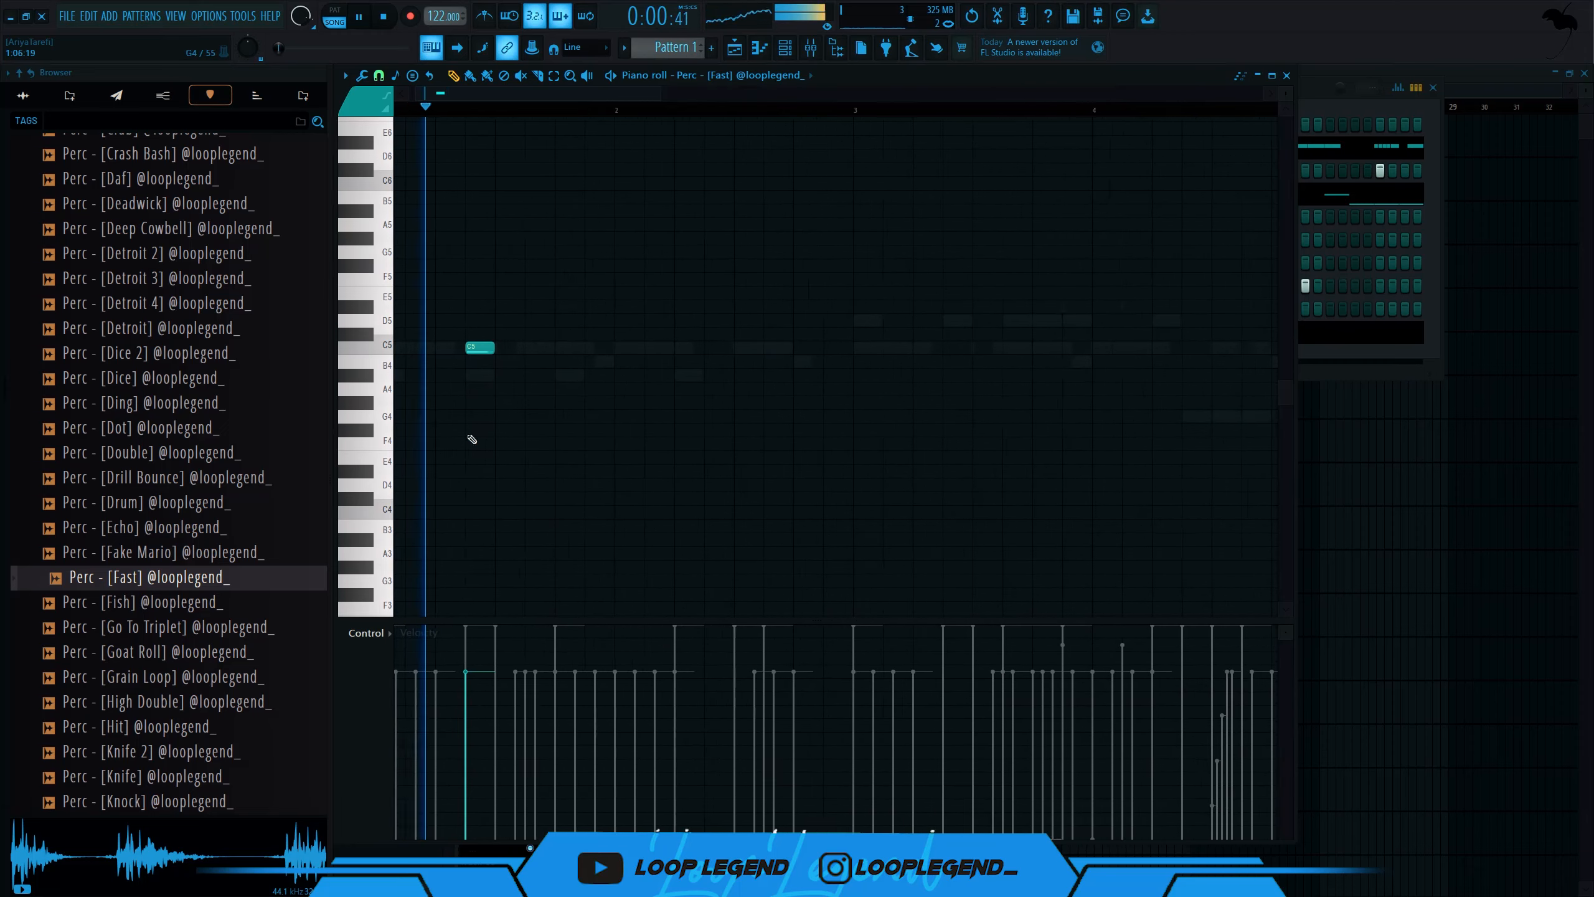
pyautogui.hotkey('shift', 'Down')
pyautogui.hotkey('shift', 'Down')
pyautogui.hotkey('shift', 'Down')
pyautogui.press('space')
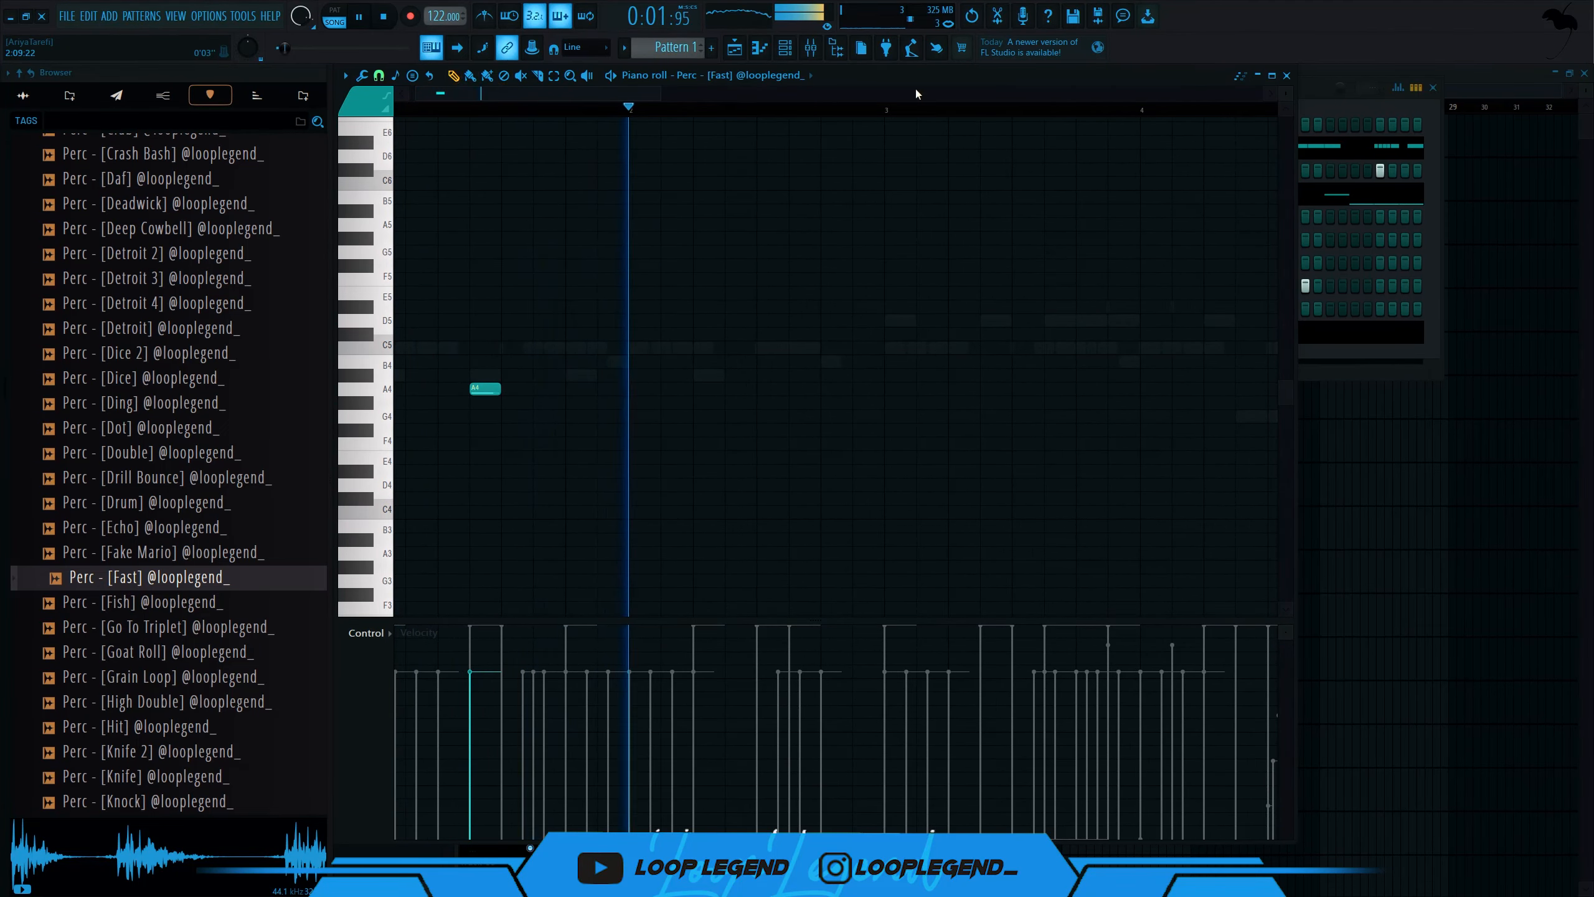
# - Repeat bars 1 and 2 of the Perc - [Fast] part through bar 8
pyautogui.moveTo(886, 112); pyautogui.dragTo(398, 112)
pyautogui.hotkey('ctrl', 'b')
pyautogui.hotkey('ctrl', 'b')
pyautogui.scroll(-4, 776, 418)
pyautogui.hotkey('ctrl', 'b')
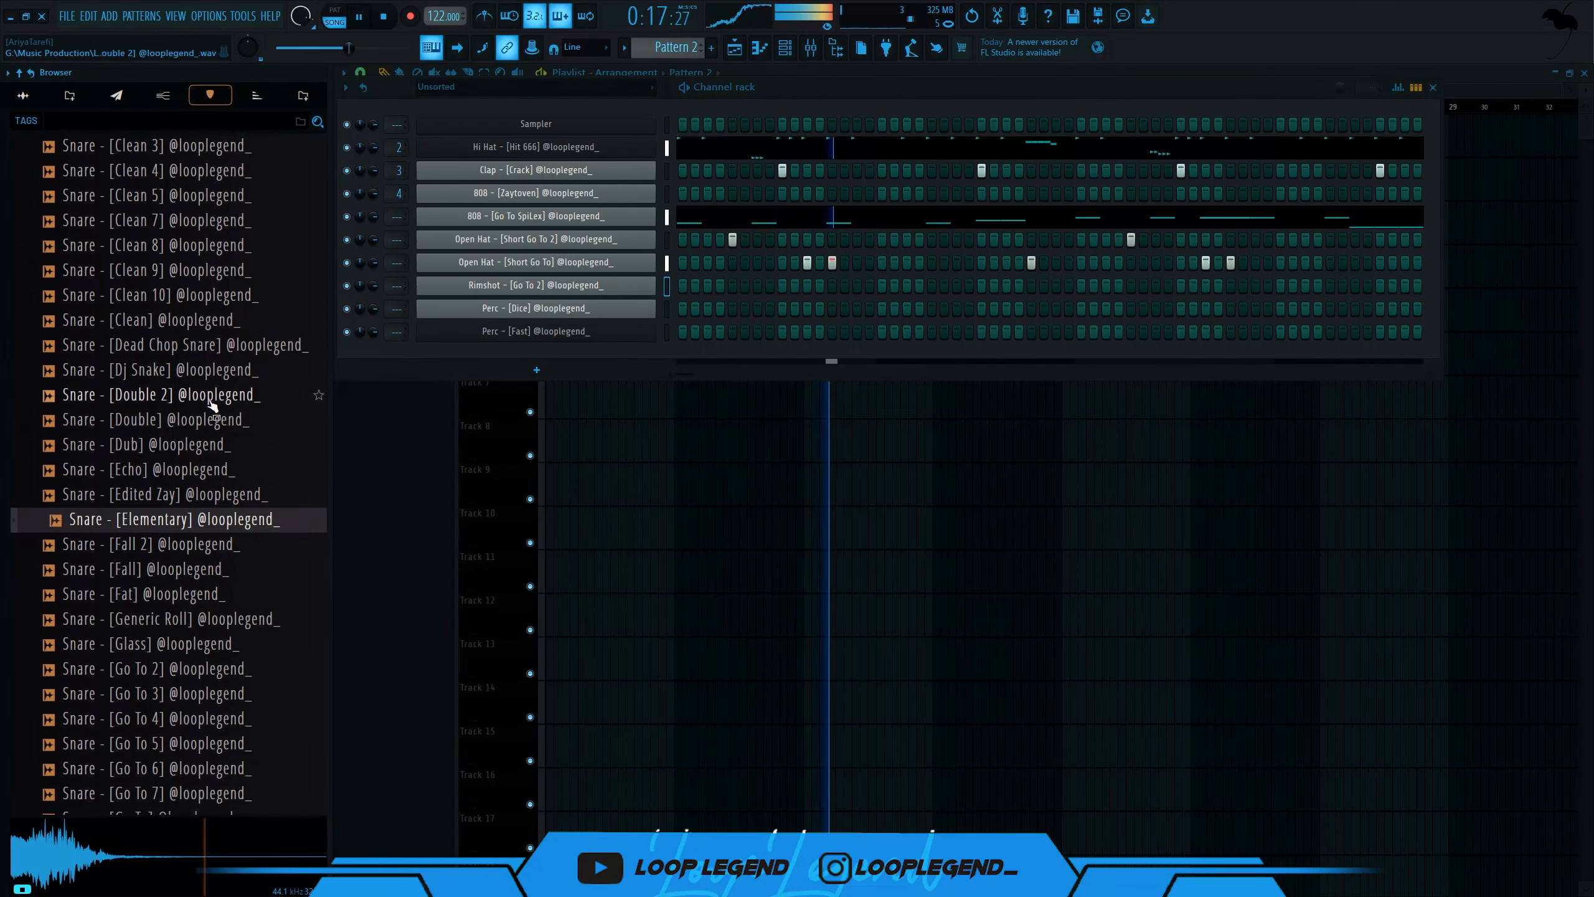
# - Audition snares from the 2025 Drum Kit over Pattern 2 and add Snare - [Generic Roll] as a channel
pyautogui.press('space')
pyautogui.click(204, 595)
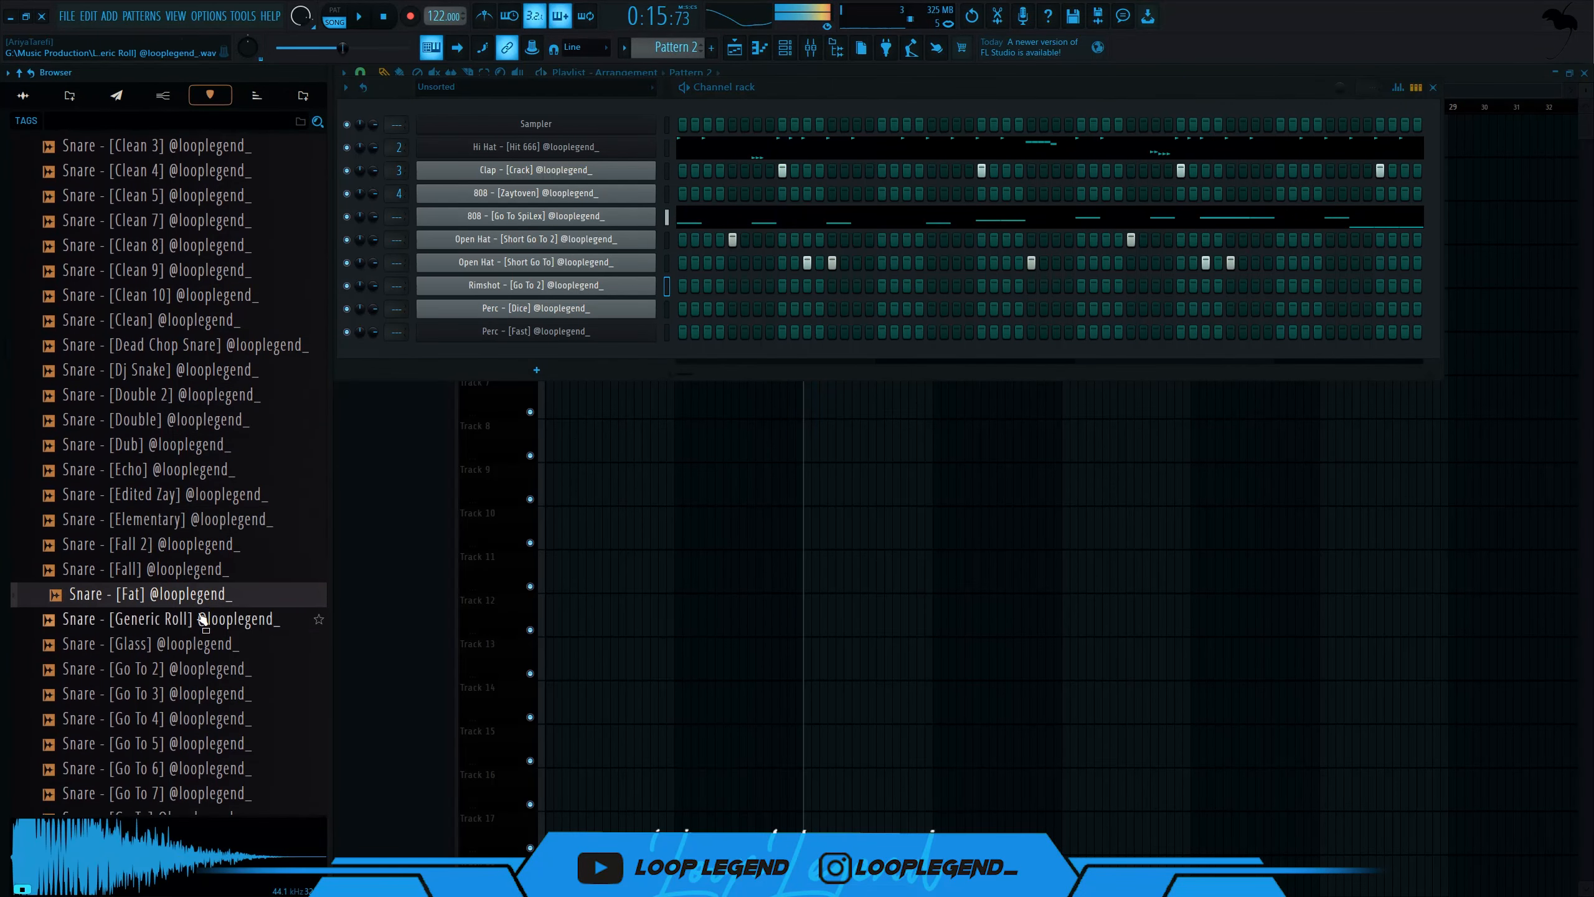
pyautogui.moveTo(203, 618); pyautogui.dragTo(537, 358)
# - Open the Snare folder under Drums Organized by Sound in the Sequence Code Midi Kit and widen the browser
pyautogui.click(294, 94)
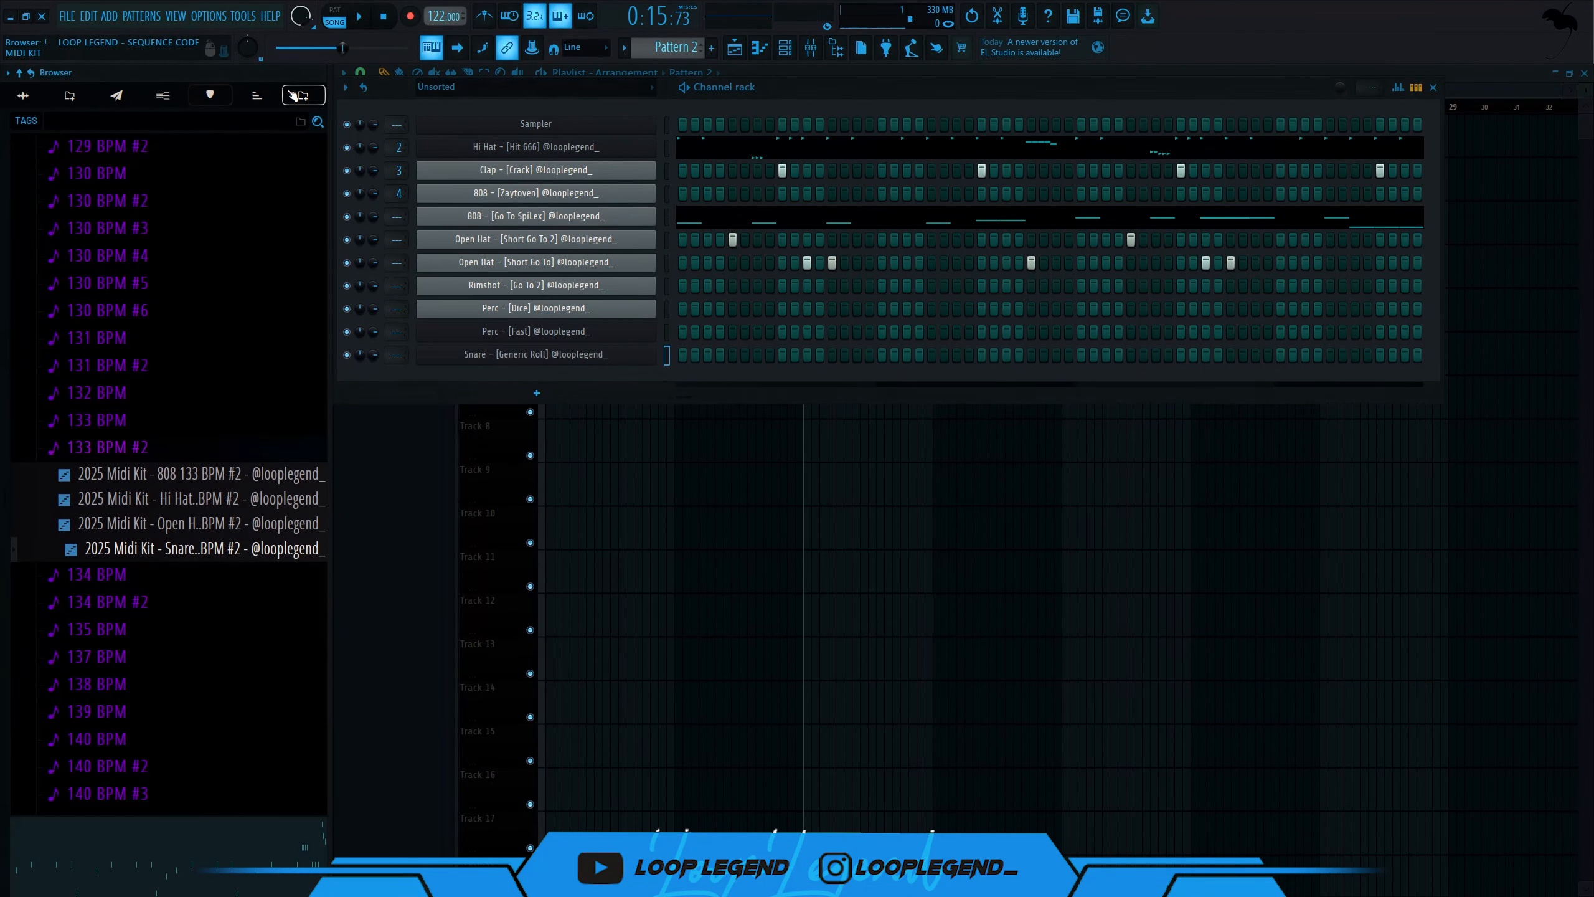
pyautogui.scroll(10, 150, 251)
pyautogui.click(179, 271)
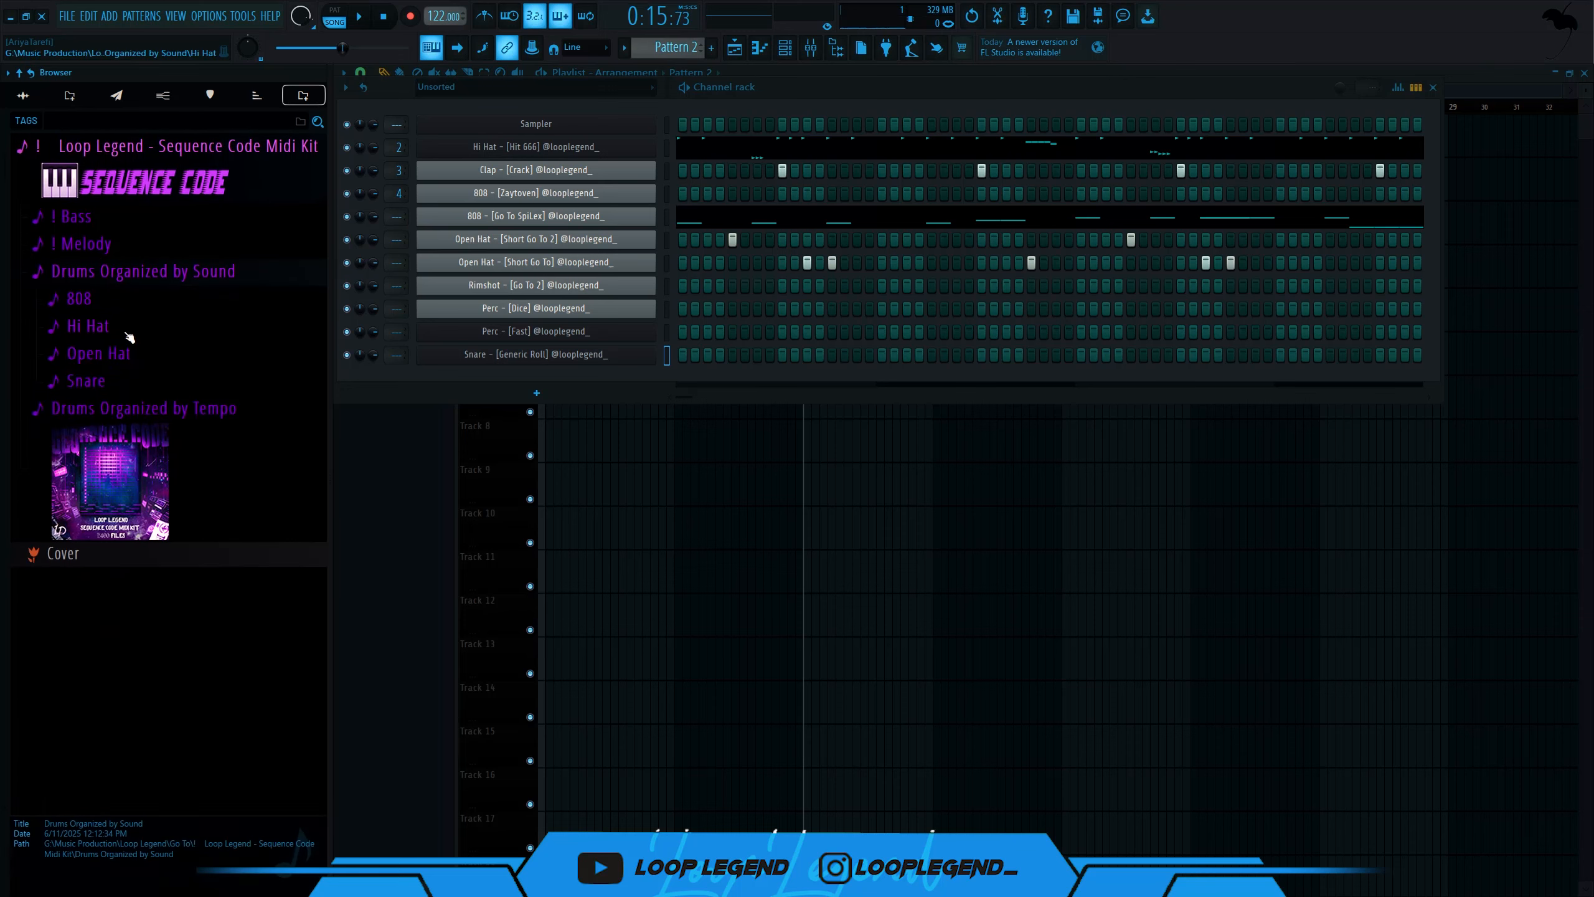
pyautogui.click(88, 380)
pyautogui.scroll(-3, 242, 614)
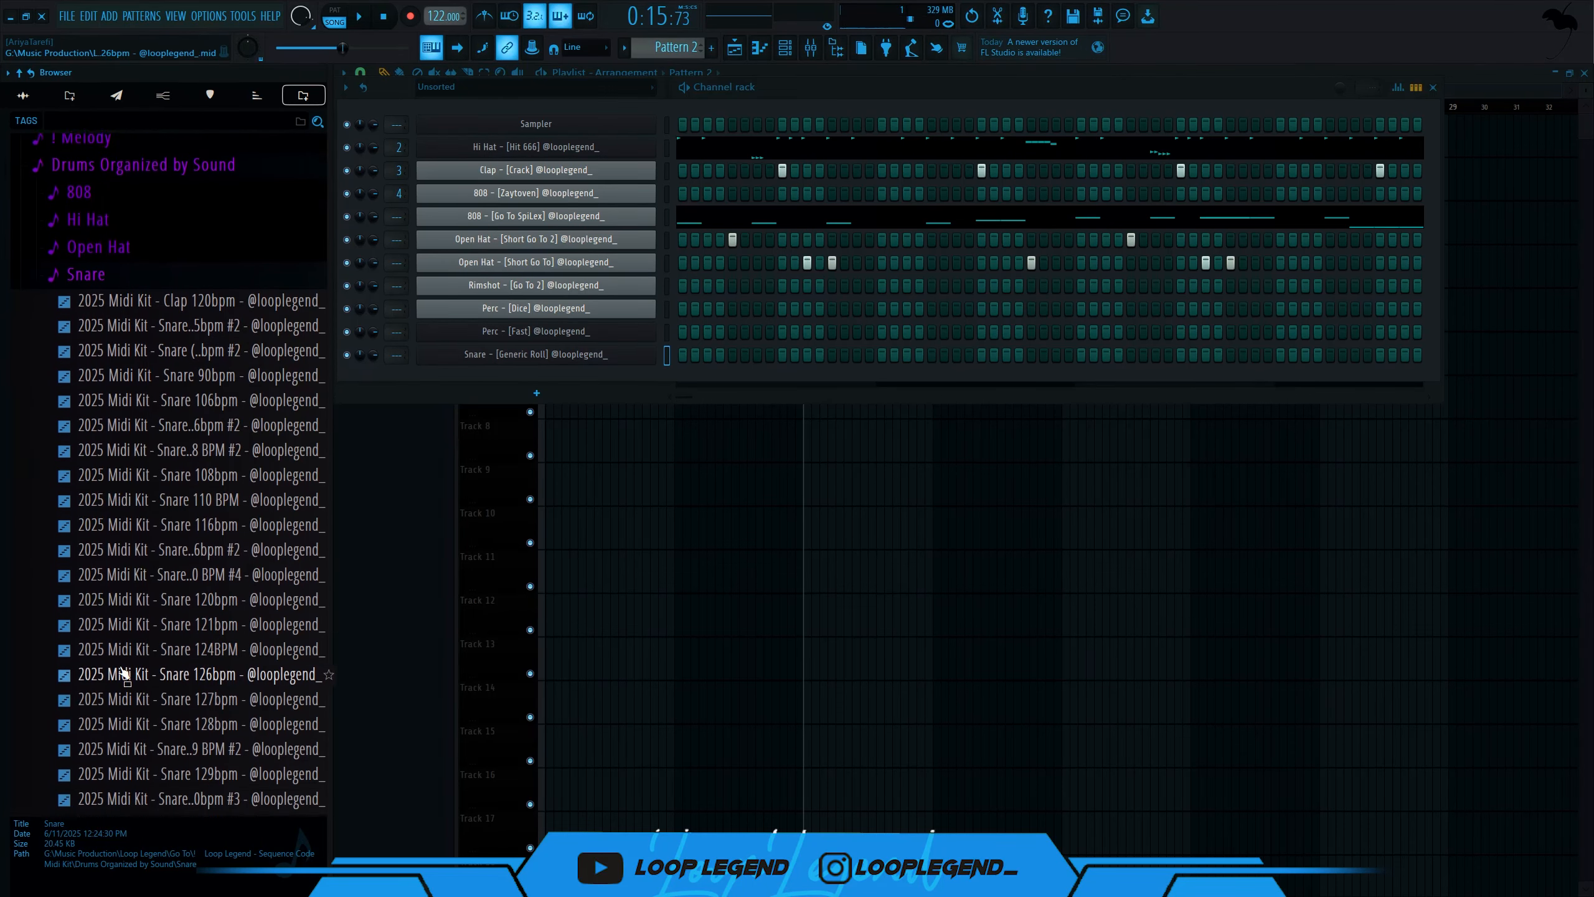
pyautogui.moveTo(330, 543); pyautogui.dragTo(397, 538)
# - Try the Snare 124BPM MIDI file on the Snare - [Generic Roll] channel and preview the Snare 121bpm file
pyautogui.rightClick(284, 613)
pyautogui.click(290, 621)
pyautogui.press('Return')
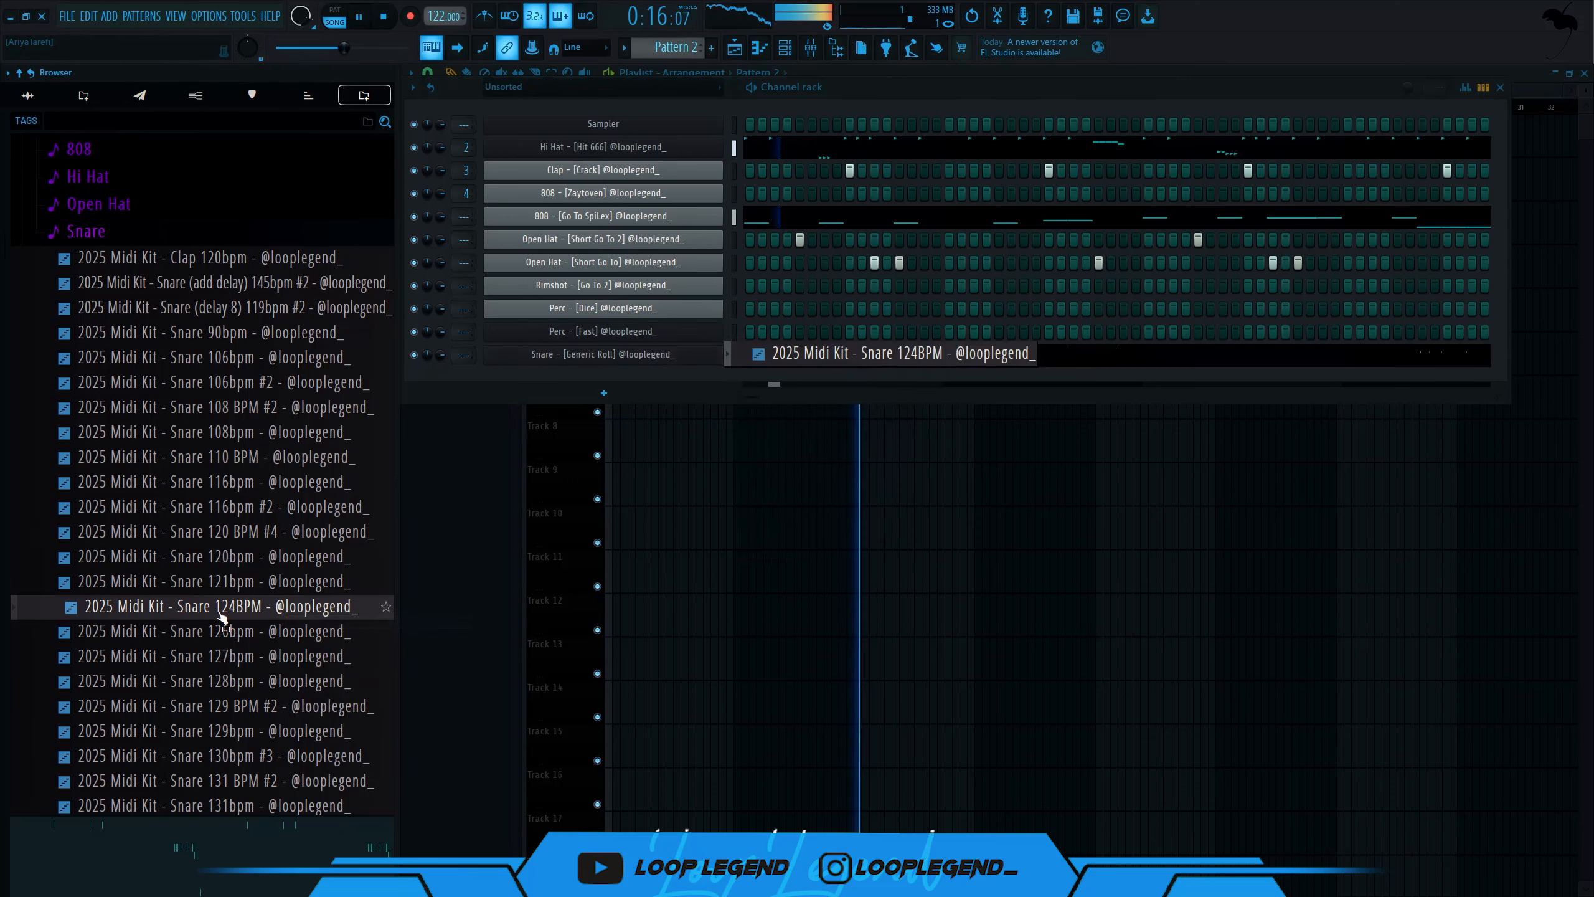
pyautogui.press('space')
pyautogui.click(247, 590)
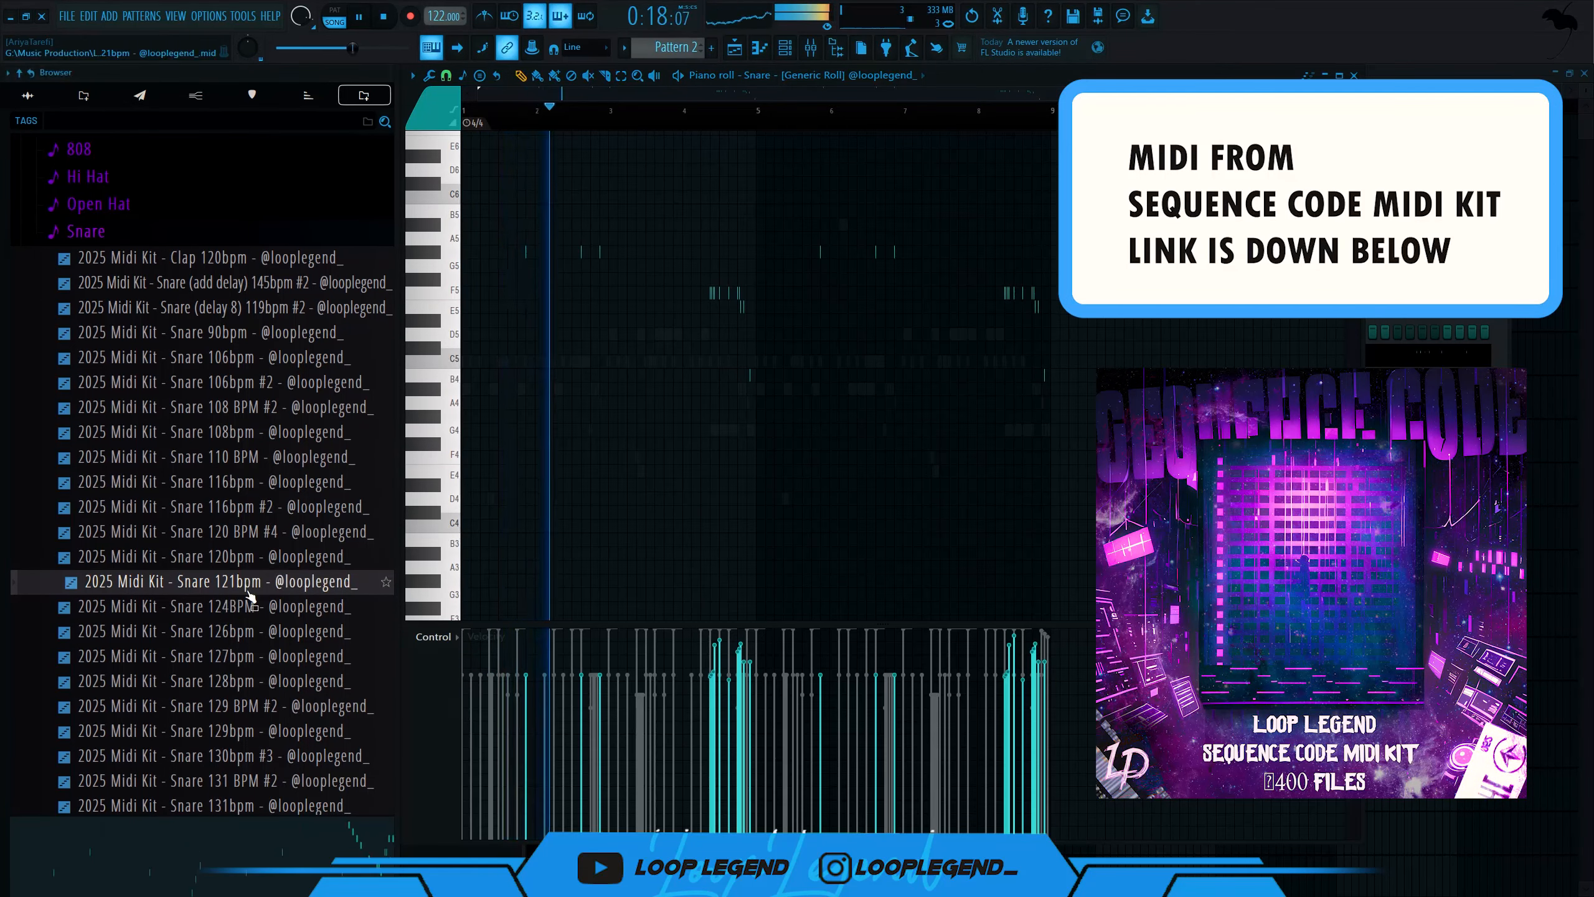
pyautogui.rightClick(246, 590)
pyautogui.click(583, 489)
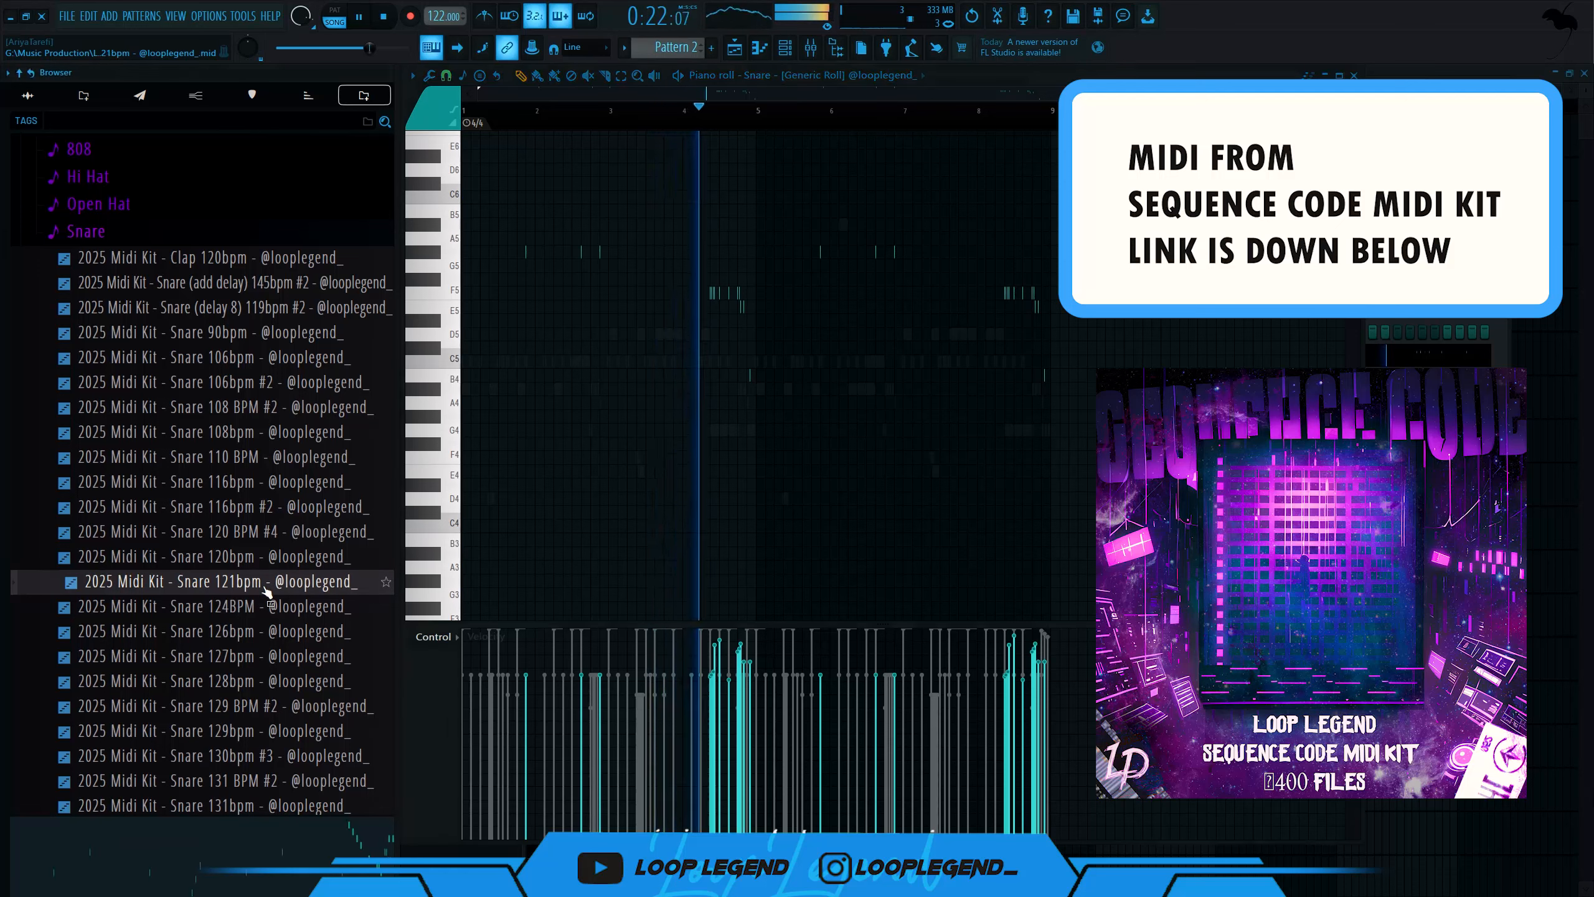
# - Import the Snare 120bpm MIDI file into the Snare - [Generic Roll] channel of Pattern 2
pyautogui.click(271, 556)
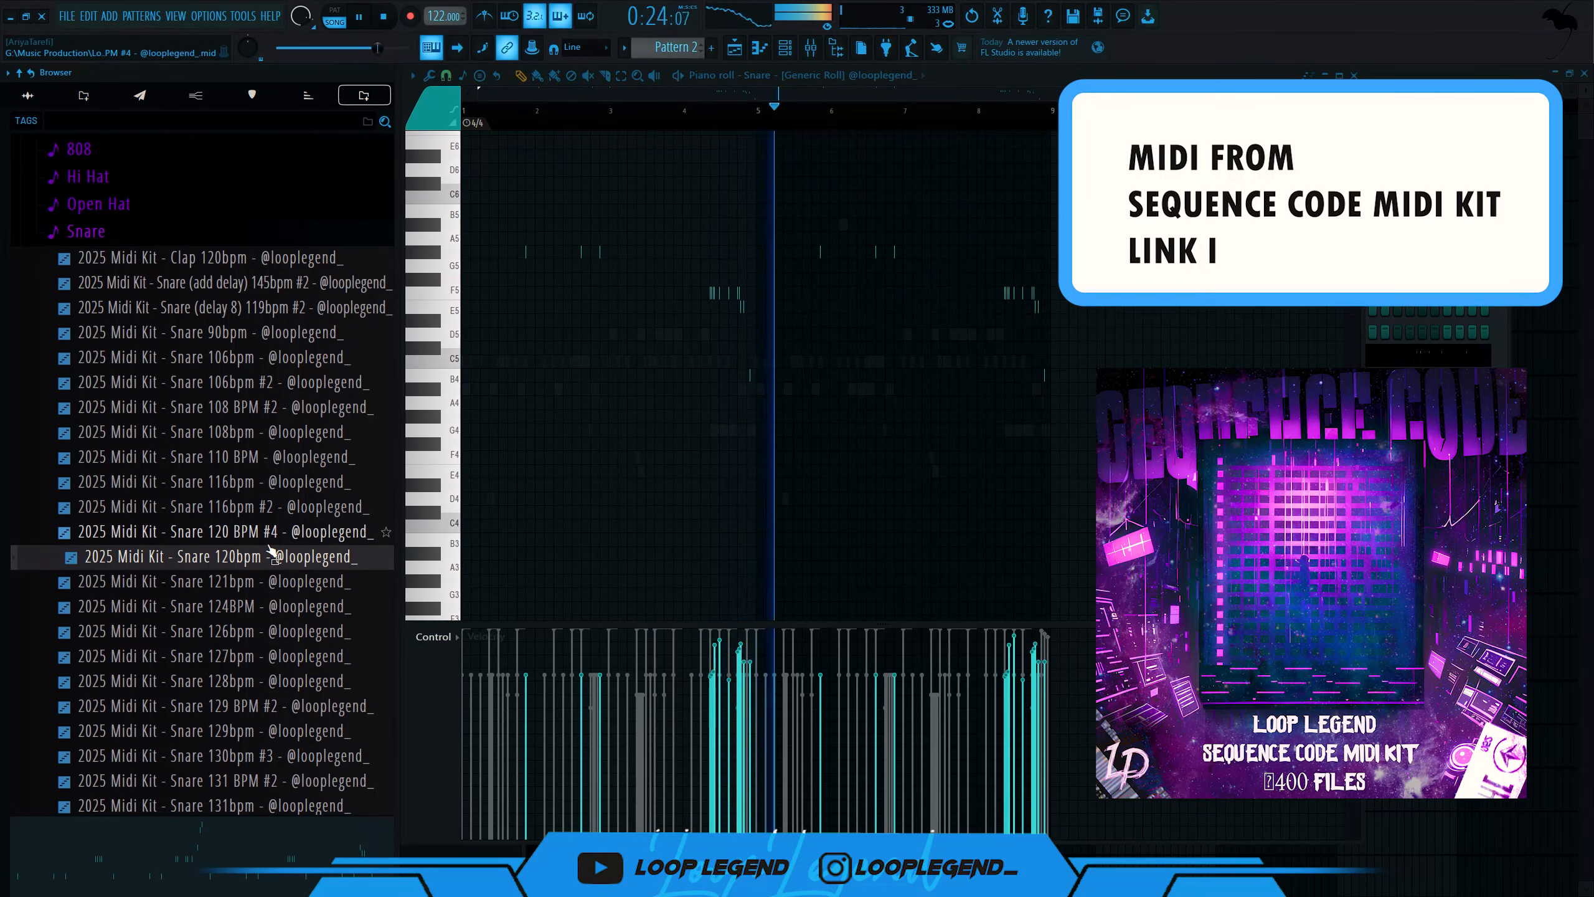
pyautogui.press('space')
pyautogui.moveTo(274, 531); pyautogui.dragTo(226, 561)
pyautogui.moveTo(230, 561); pyautogui.dragTo(715, 458)
pyautogui.press('Return')
# - Play Pattern 2 and transpose all the Snare - [Generic Roll] notes up two semitones
pyautogui.press('space')
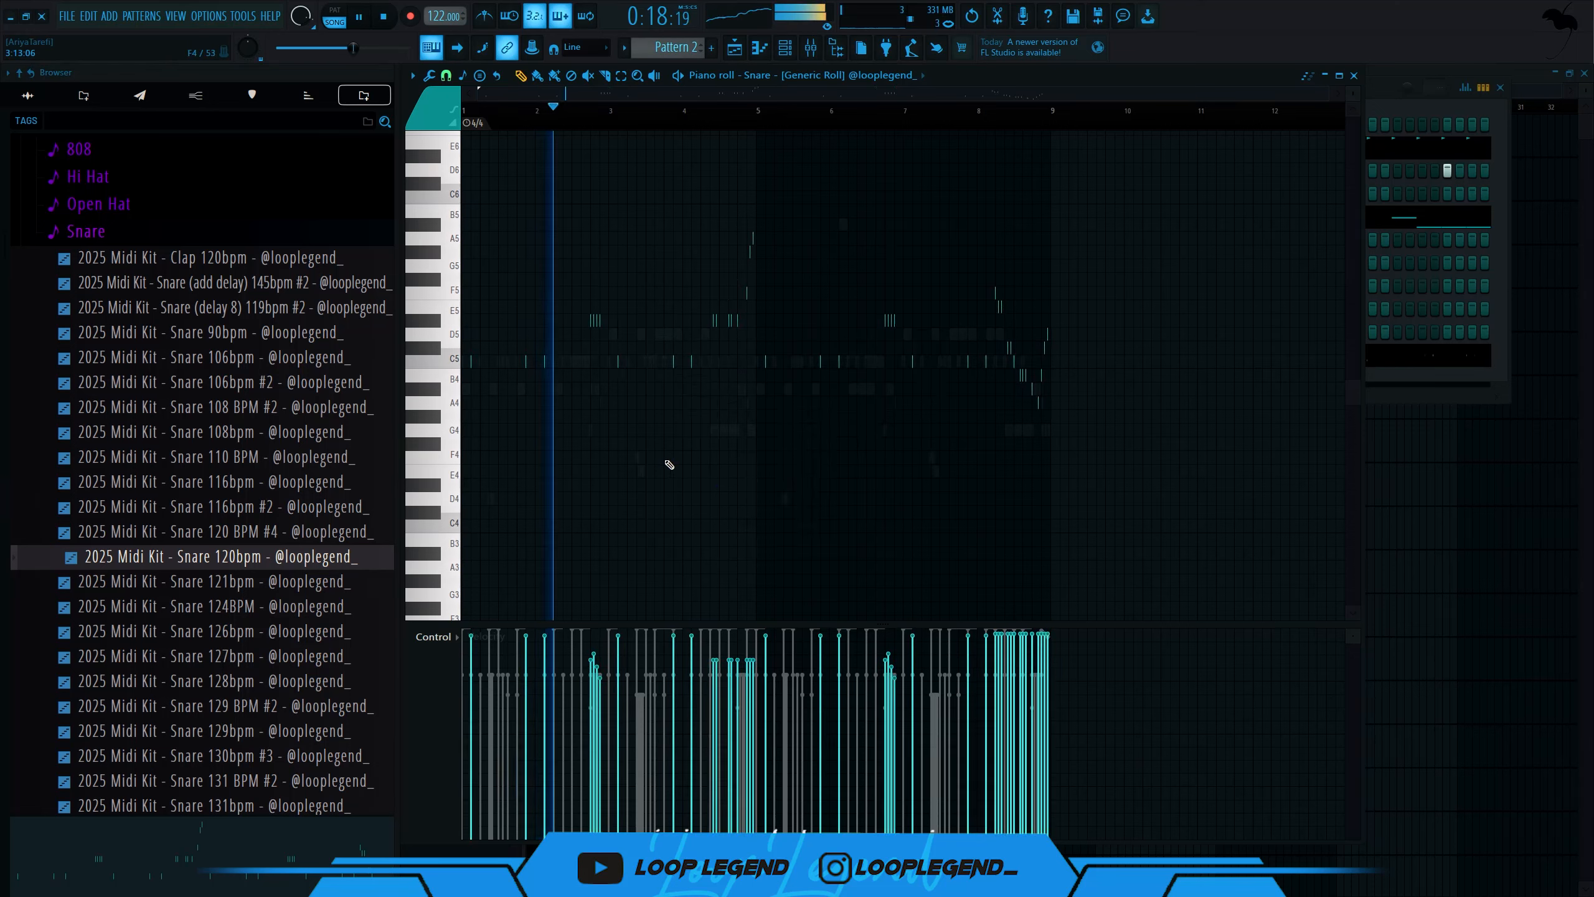
pyautogui.moveTo(502, 438)
pyautogui.mouseDown()
pyautogui.moveTo(568, 464)
pyautogui.moveTo(631, 419)
pyautogui.mouseUp()
pyautogui.hotkey('shift', 'Up')
pyautogui.hotkey('shift', 'Up')
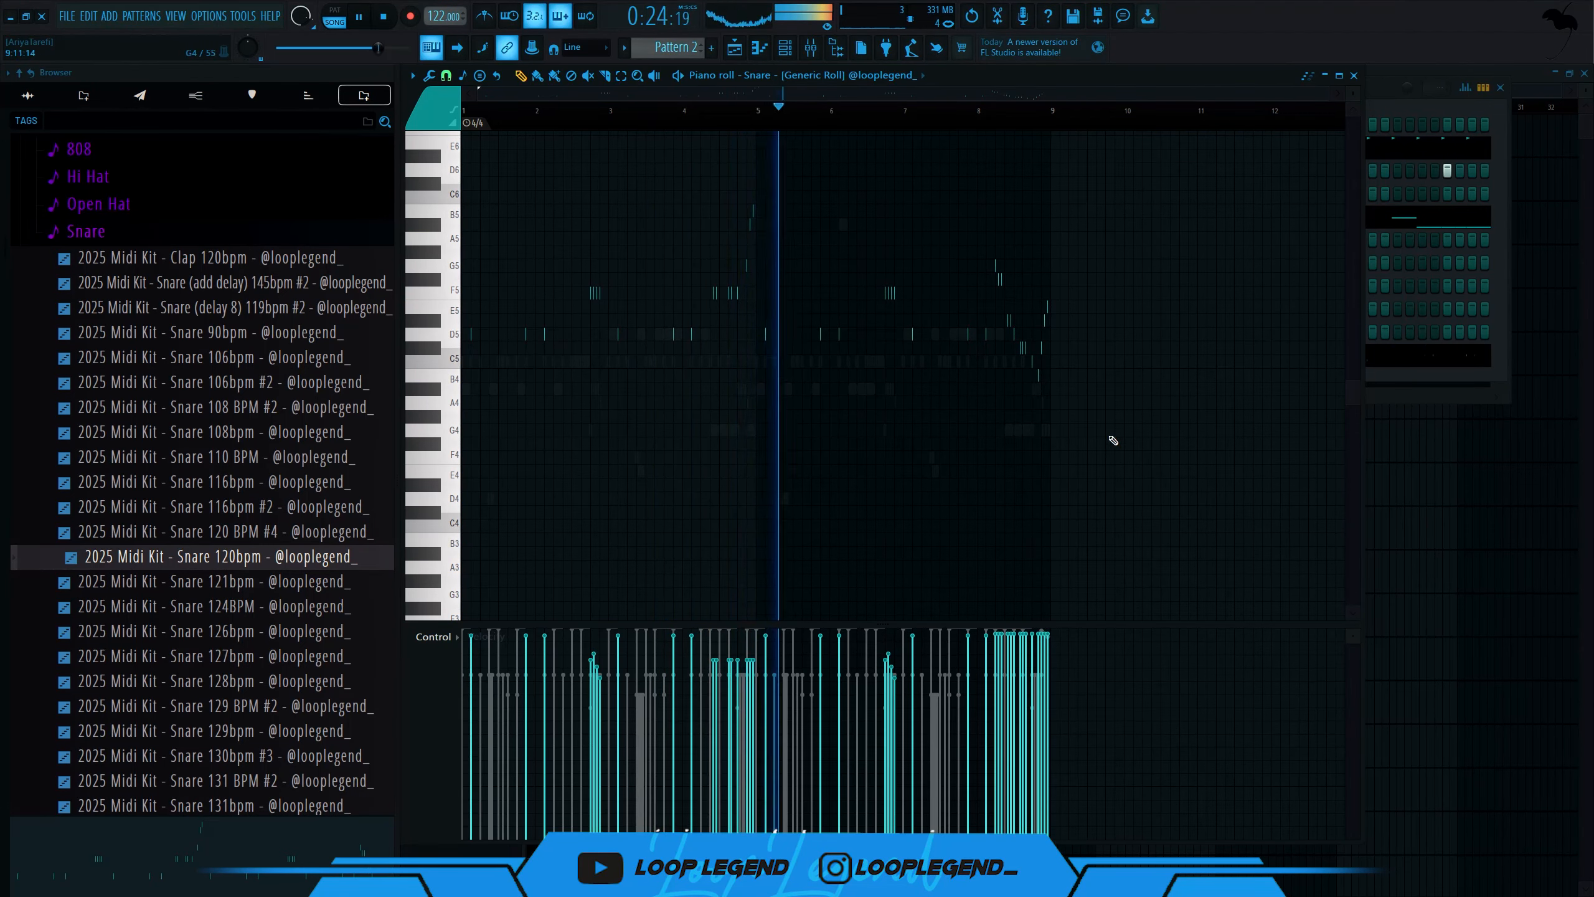
# - Copy the closing snare roll notes of Pattern 2 into the 808 - [Go To SpiLex] piano roll
pyautogui.scroll(4, 1114, 441)
pyautogui.moveTo(1003, 438); pyautogui.dragTo(477, 139)
pyautogui.scroll(4, 862, 288)
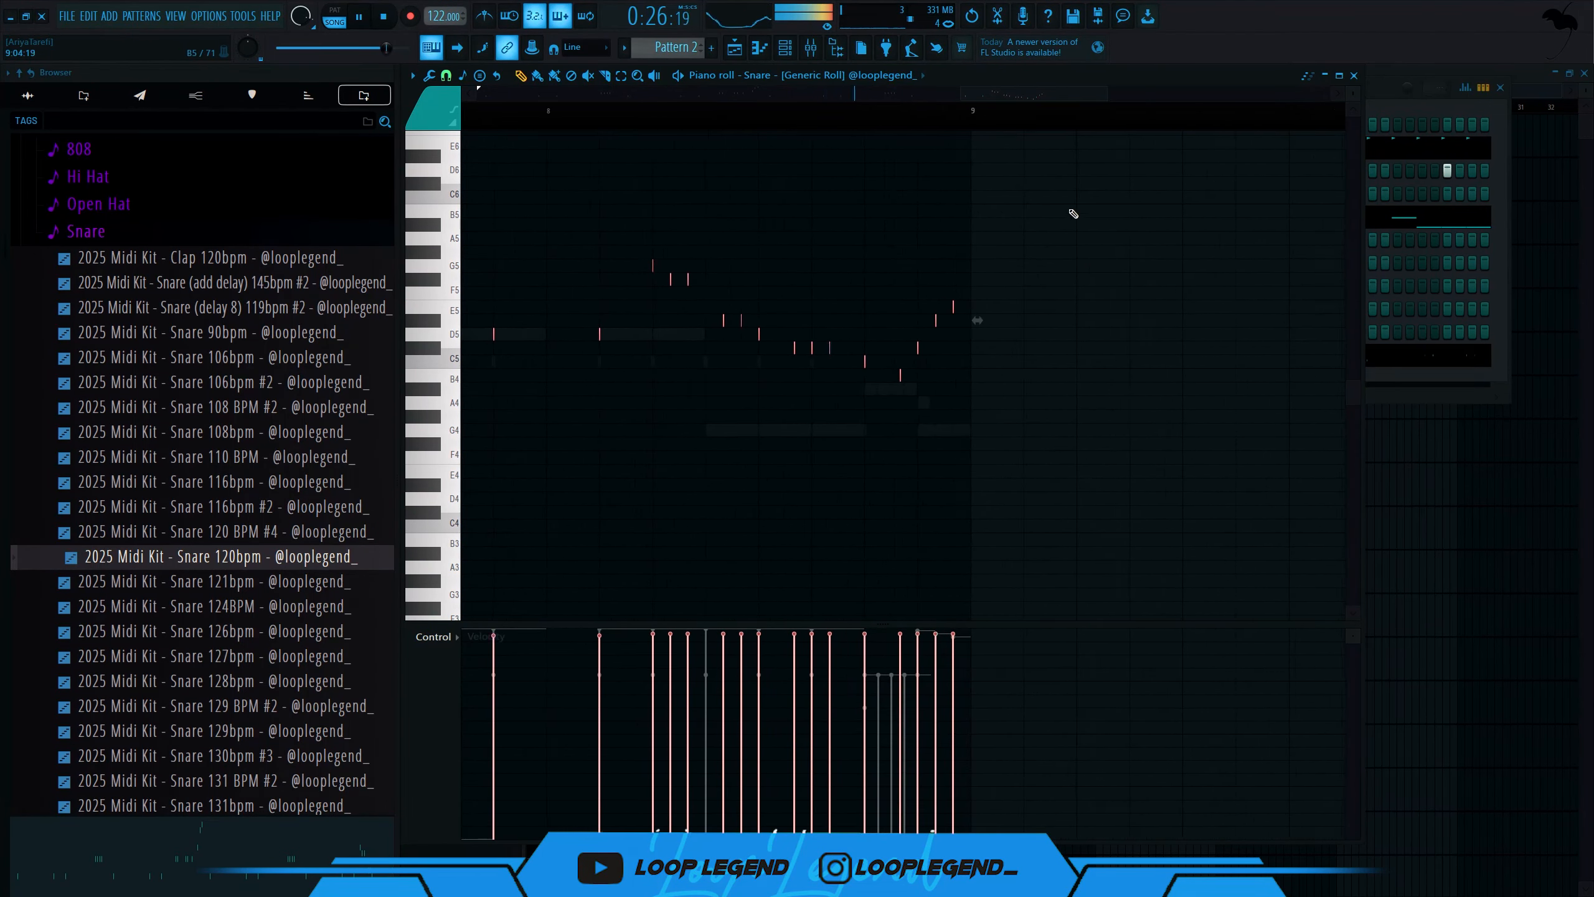
pyautogui.moveTo(1064, 205); pyautogui.dragTo(486, 468)
pyautogui.scroll(1, 767, 82)
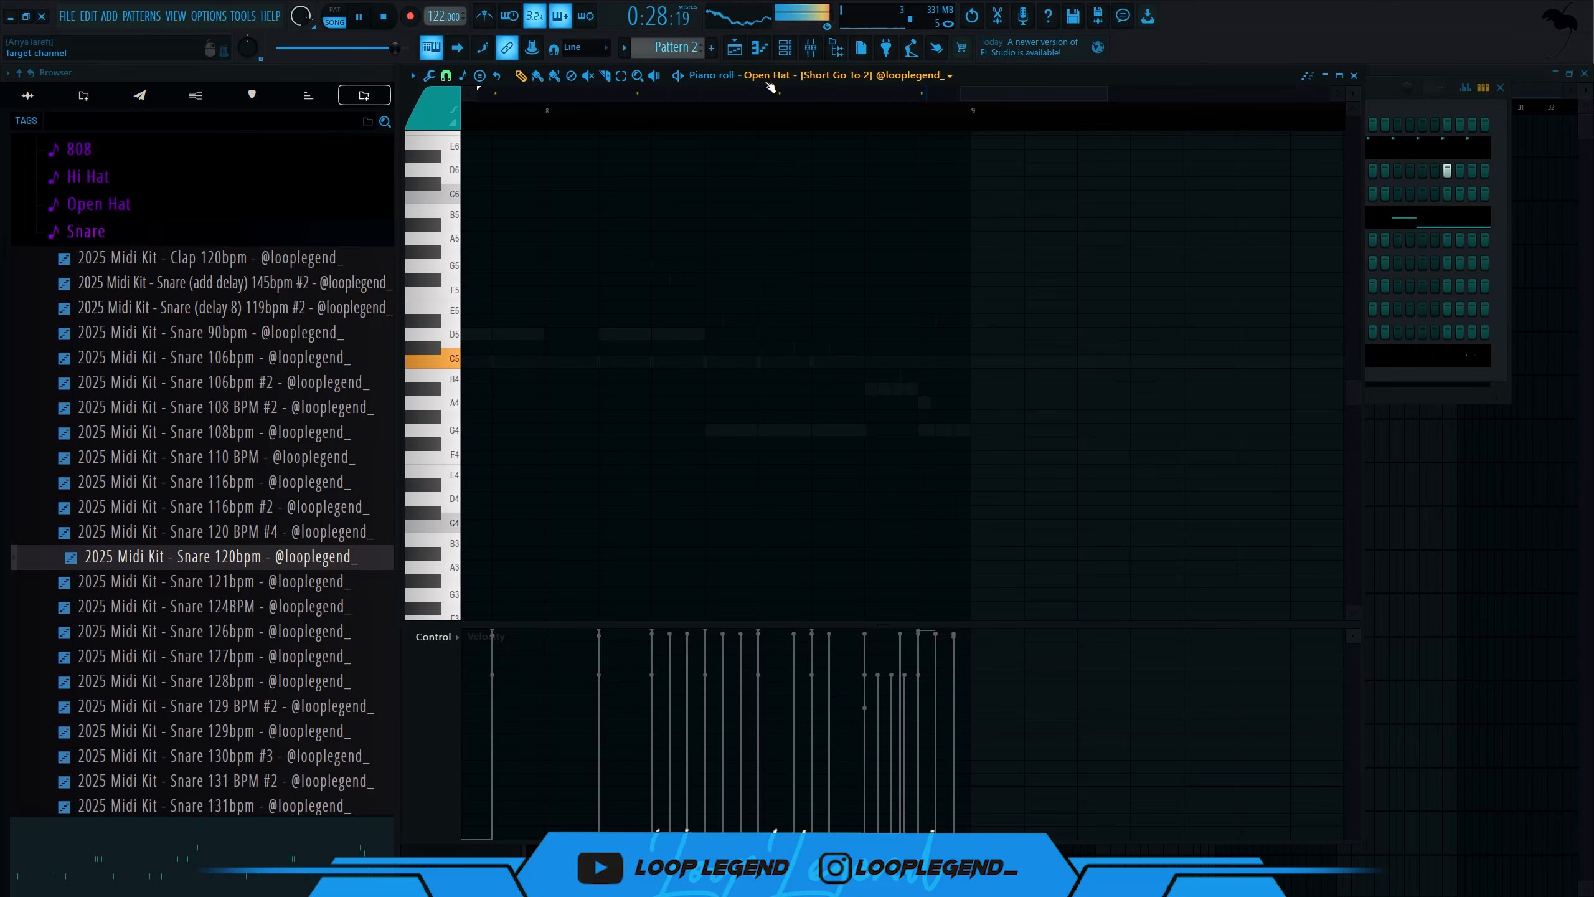
pyautogui.scroll(2, 771, 87)
pyautogui.scroll(-3, 998, 371)
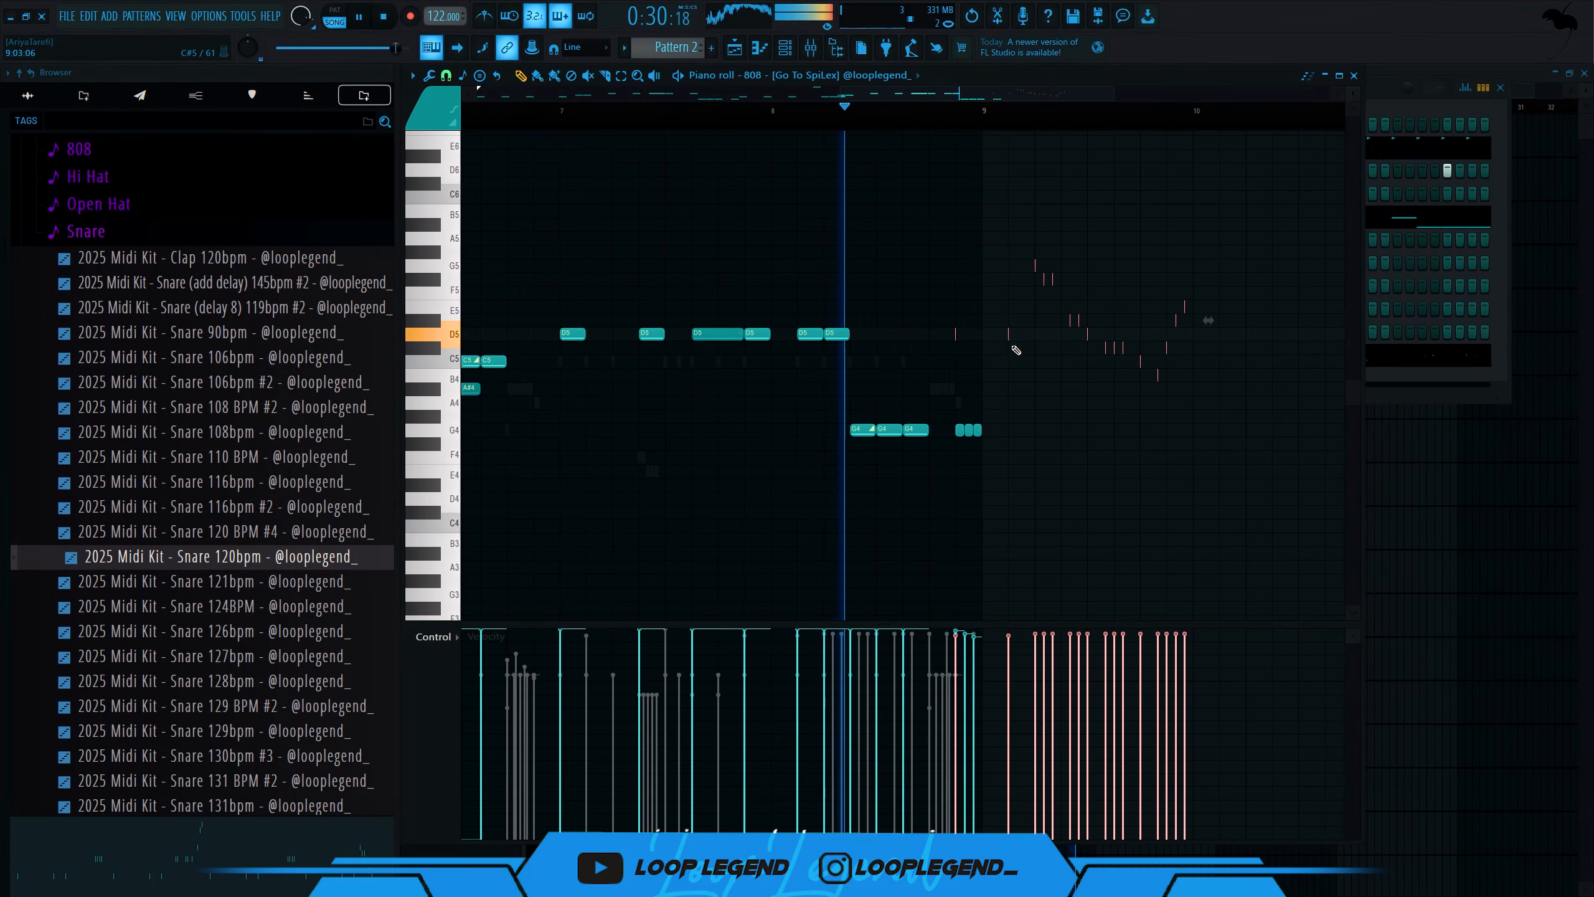
# - Shift the pasted roll to end with bar 8, and cut the original 808 notes from late bar 7 through bar 8
pyautogui.moveTo(1006, 338); pyautogui.dragTo(1056, 490)
pyautogui.hotkey('ctrl', 'x')
pyautogui.hotkey('ctrl', 'z')
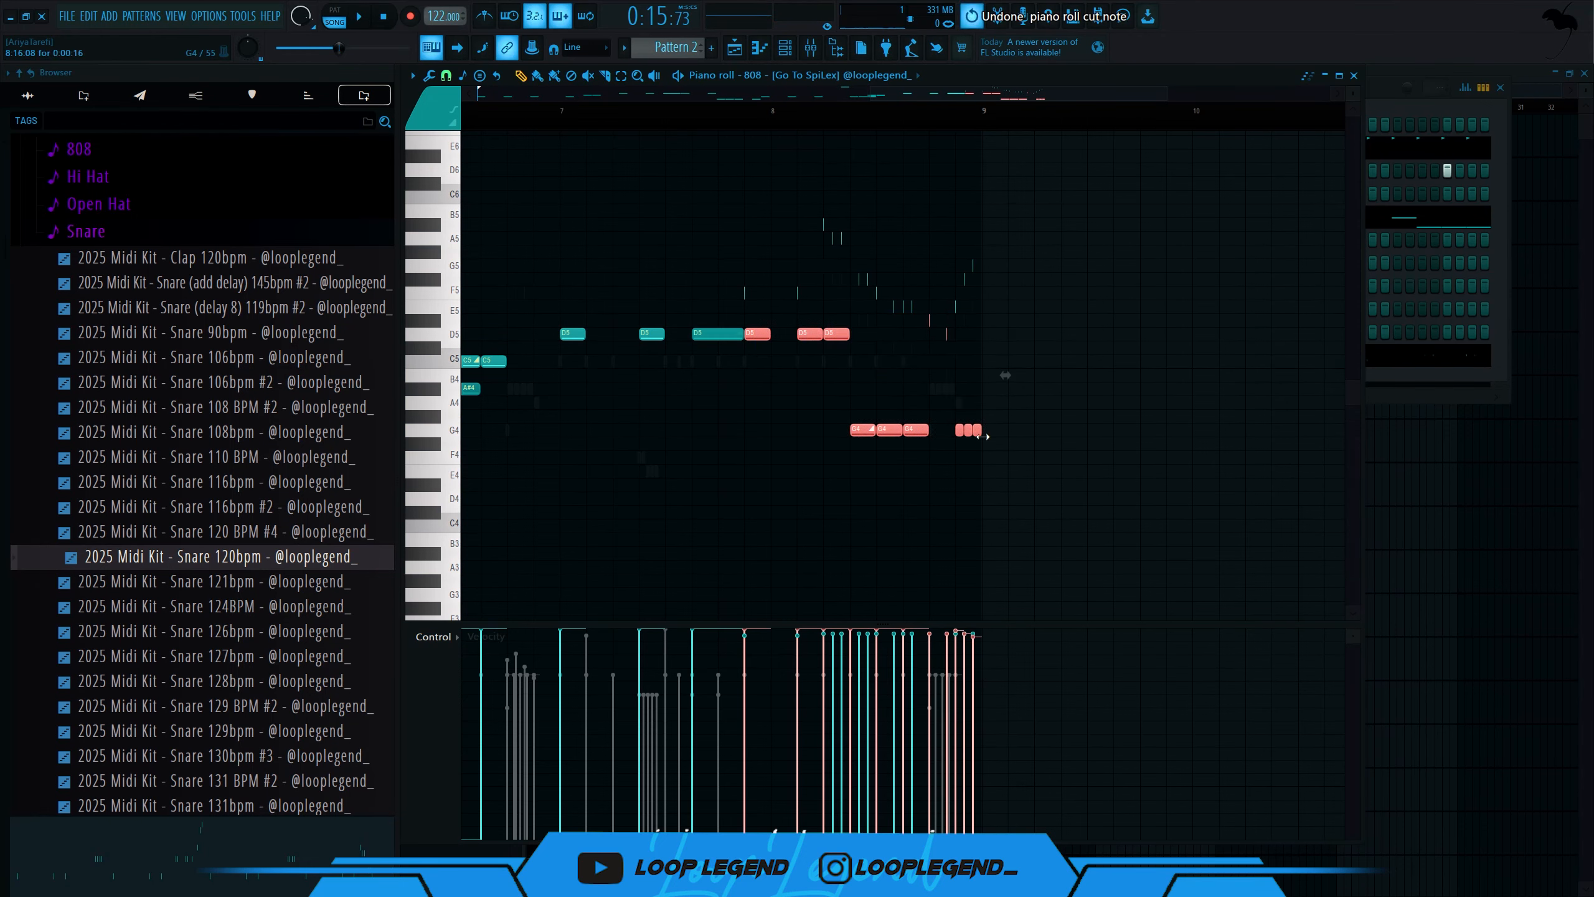
pyautogui.moveTo(996, 435); pyautogui.dragTo(754, 353)
pyautogui.hotkey('ctrl', 'x')
pyautogui.hotkey('ctrl', 'x')
# - Flatten the pasted 808 roll notes to a single D5 pitch, limiting their range and transposing them
pyautogui.moveTo(715, 245); pyautogui.dragTo(1108, 505)
pyautogui.hotkey('alt', 'k')
pyautogui.press('Return')
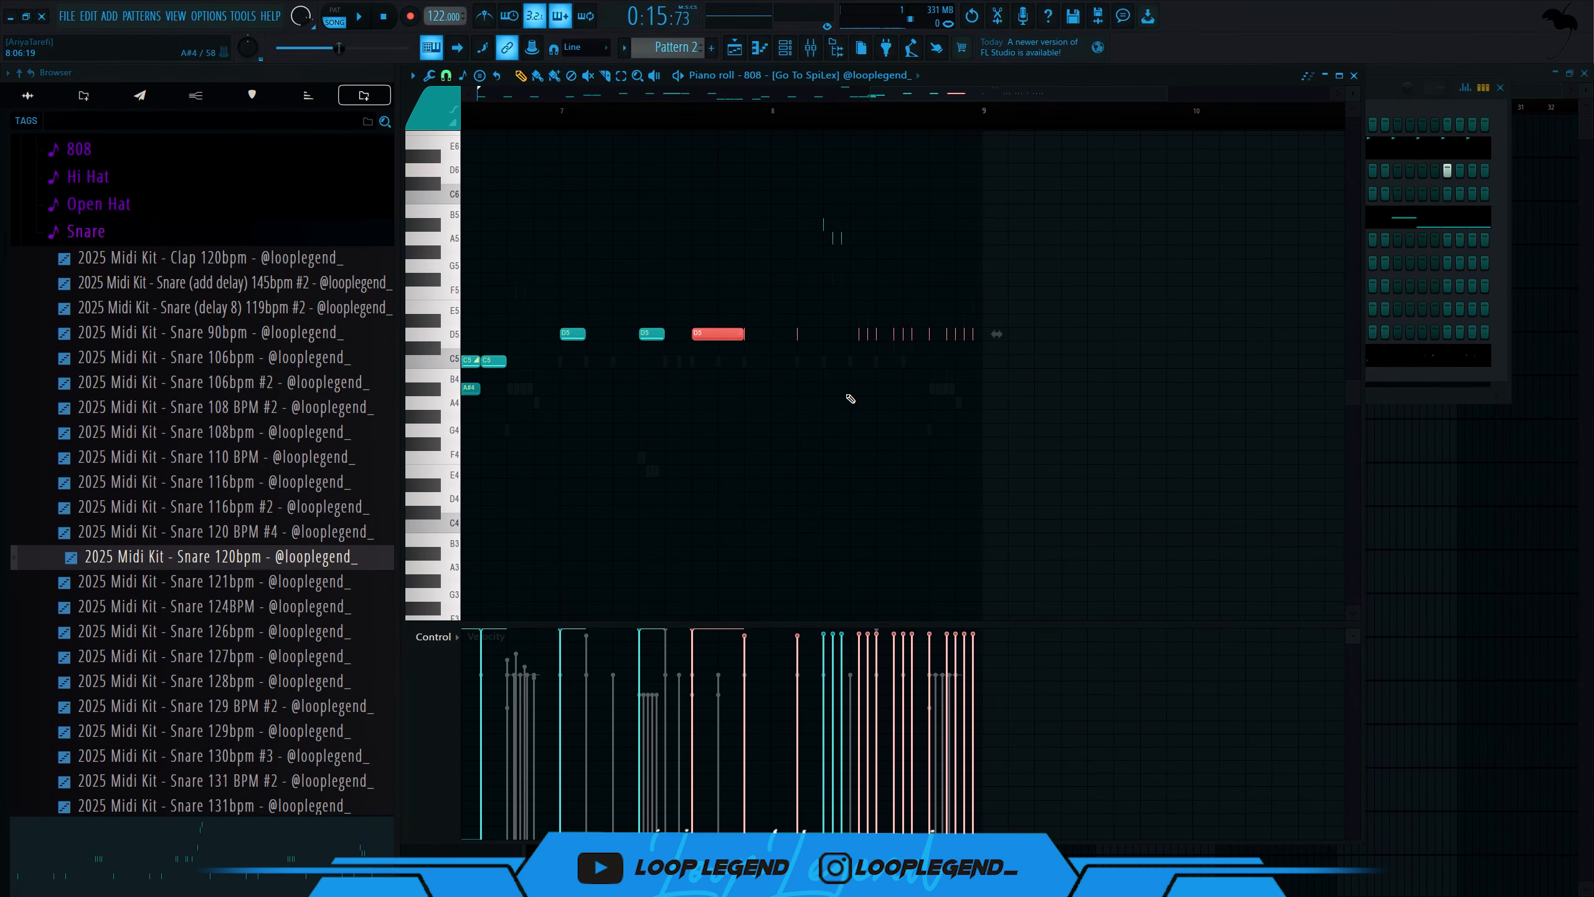
pyautogui.scroll(3, 769, 378)
pyautogui.keyDown('ctrl'); pyautogui.keyDown('shift'); pyautogui.click(685, 333); pyautogui.keyUp('shift'); pyautogui.keyUp('ctrl')
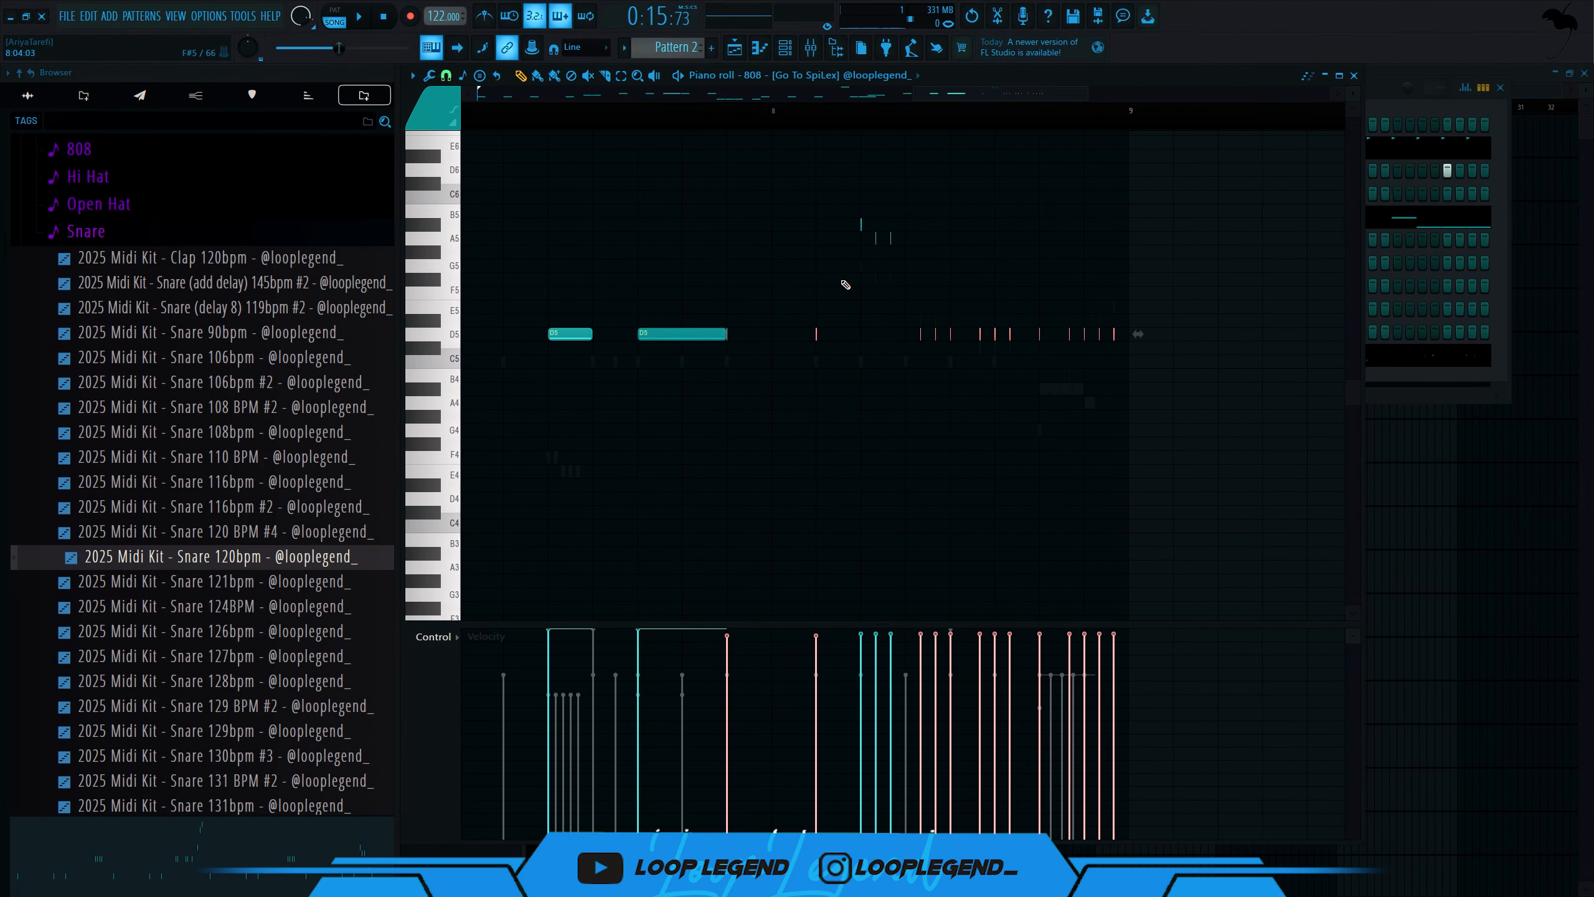
pyautogui.moveTo(651, 229); pyautogui.dragTo(674, 292)
pyautogui.hotkey('shift', 'Down')
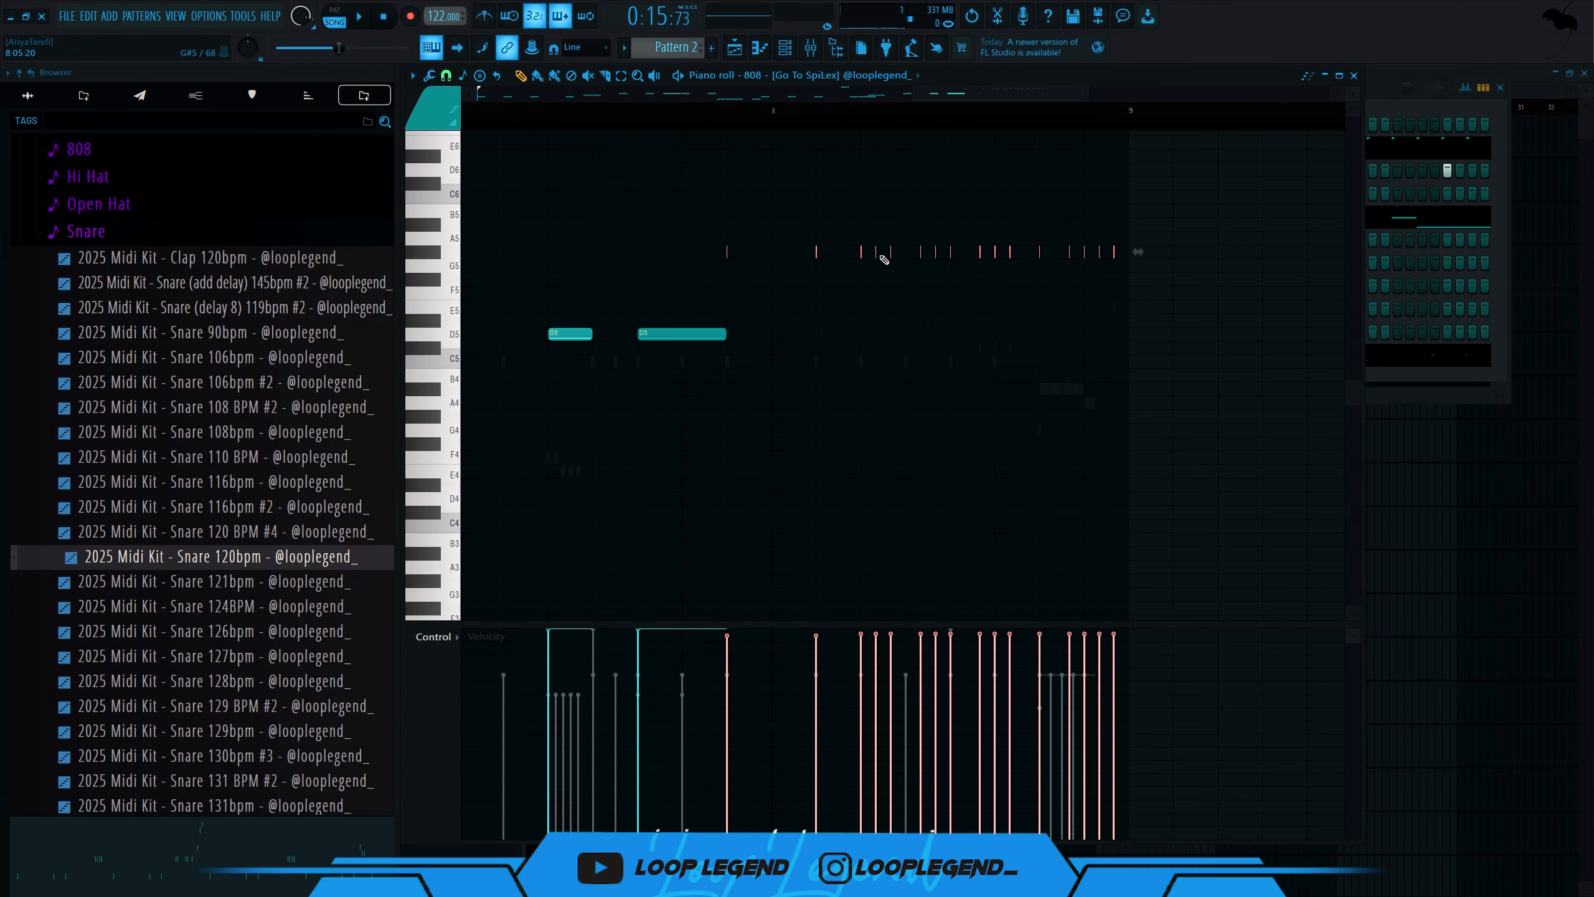
# - Transpose the 808 roll notes in the second half of bar 8 up two semitones to E5
pyautogui.moveTo(854, 249); pyautogui.dragTo(1146, 383)
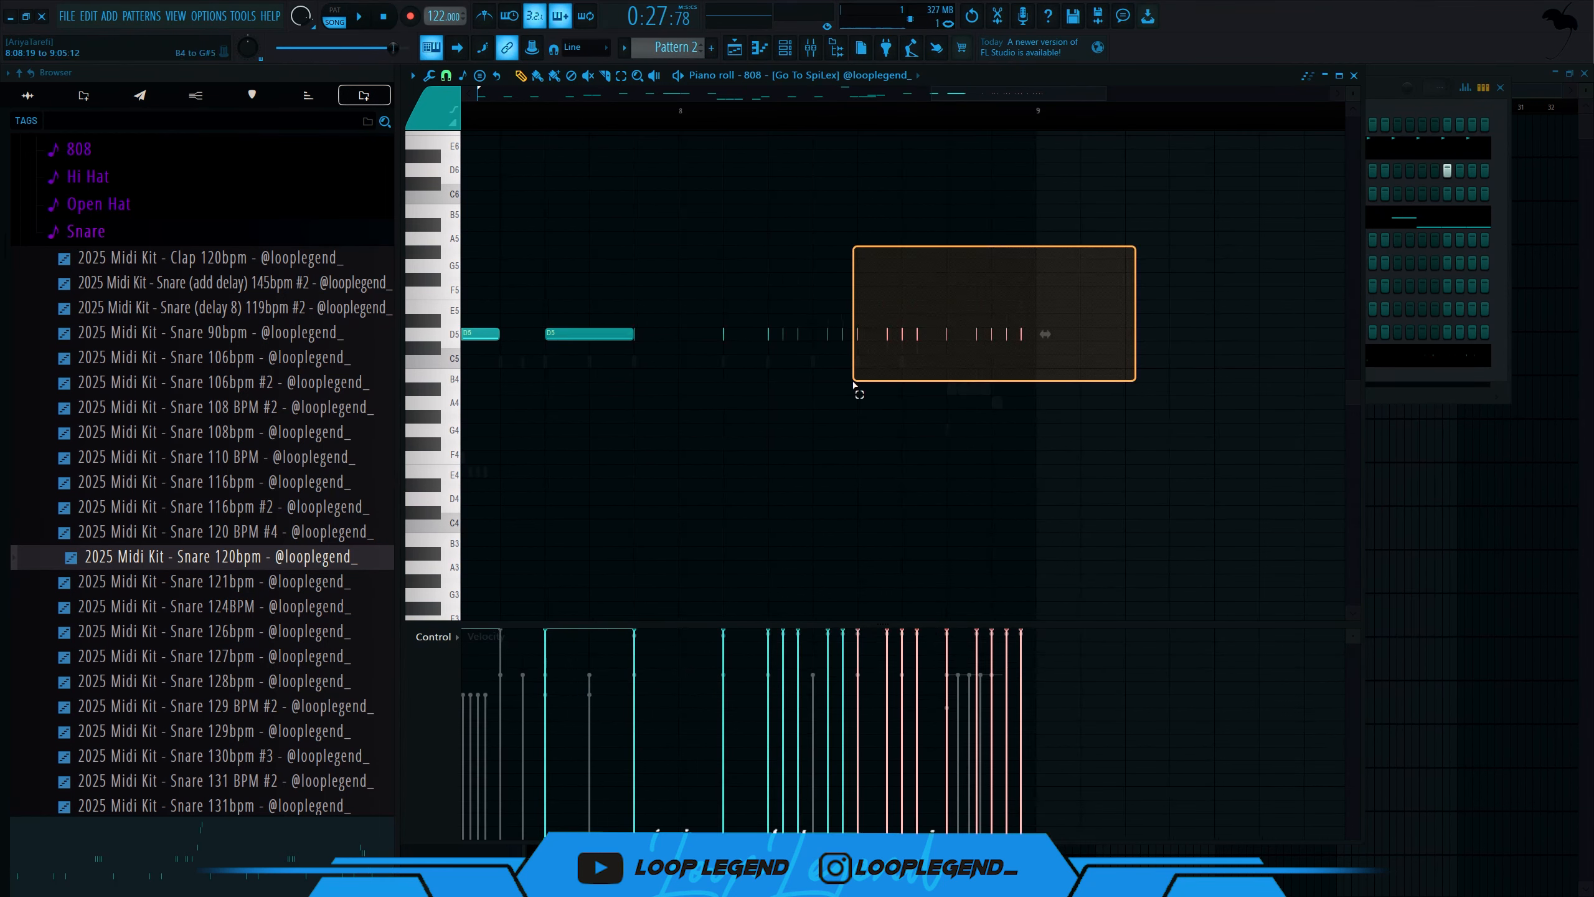
pyautogui.hotkey('shift', 'Up')
pyautogui.hotkey('shift', 'Up')
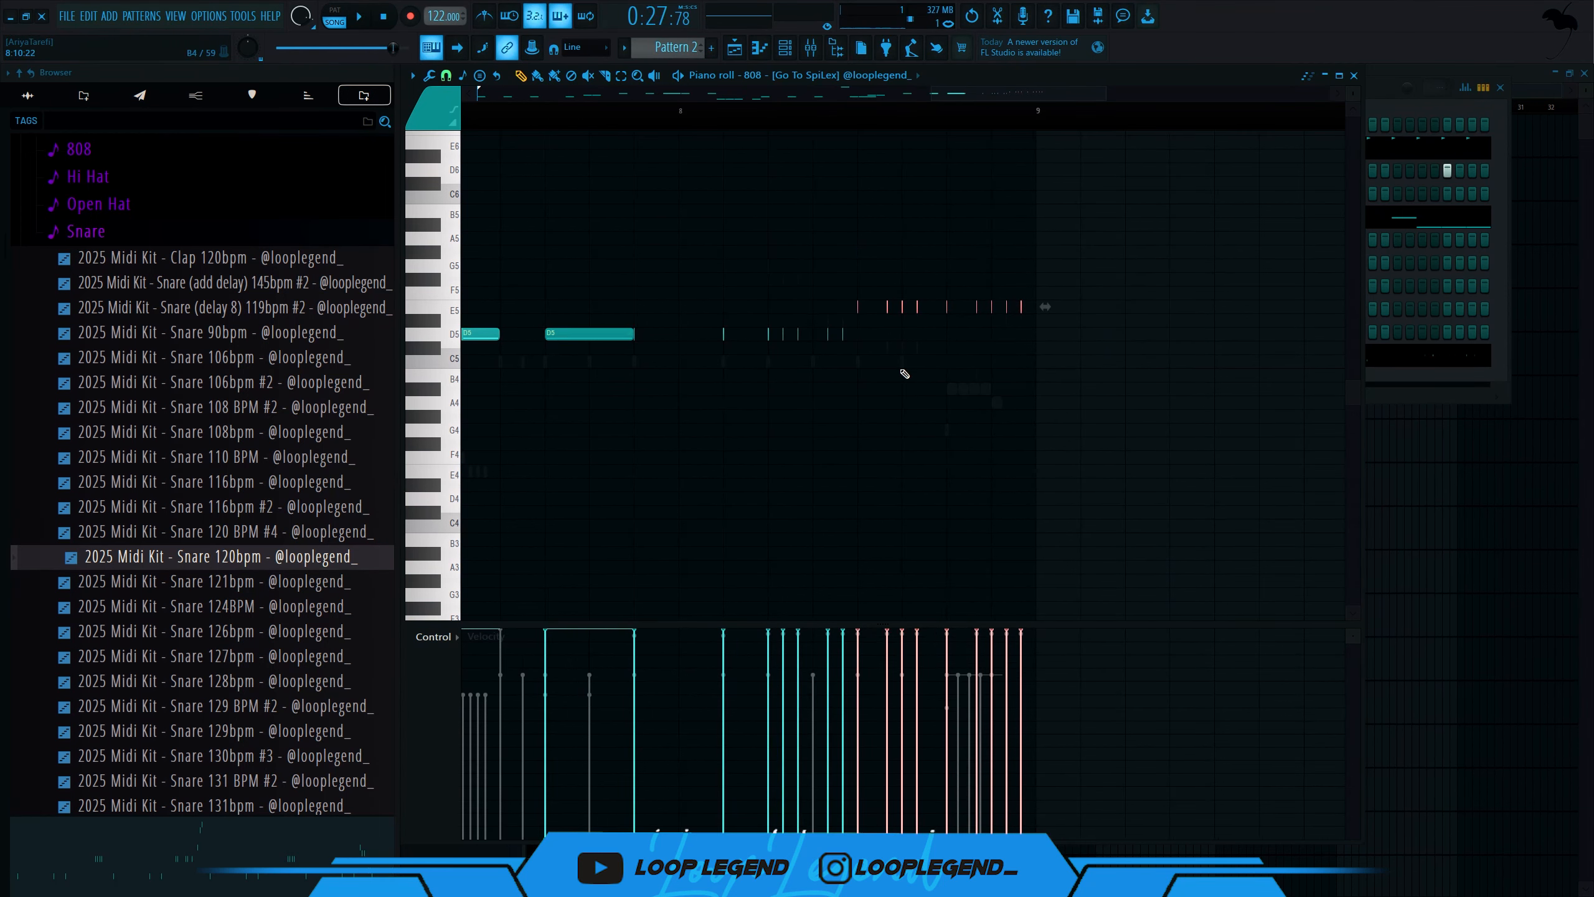
# - Move the 808 roll notes in the second half of bar 8 down to G4 and play the result
pyautogui.scroll(-4, 676, 156)
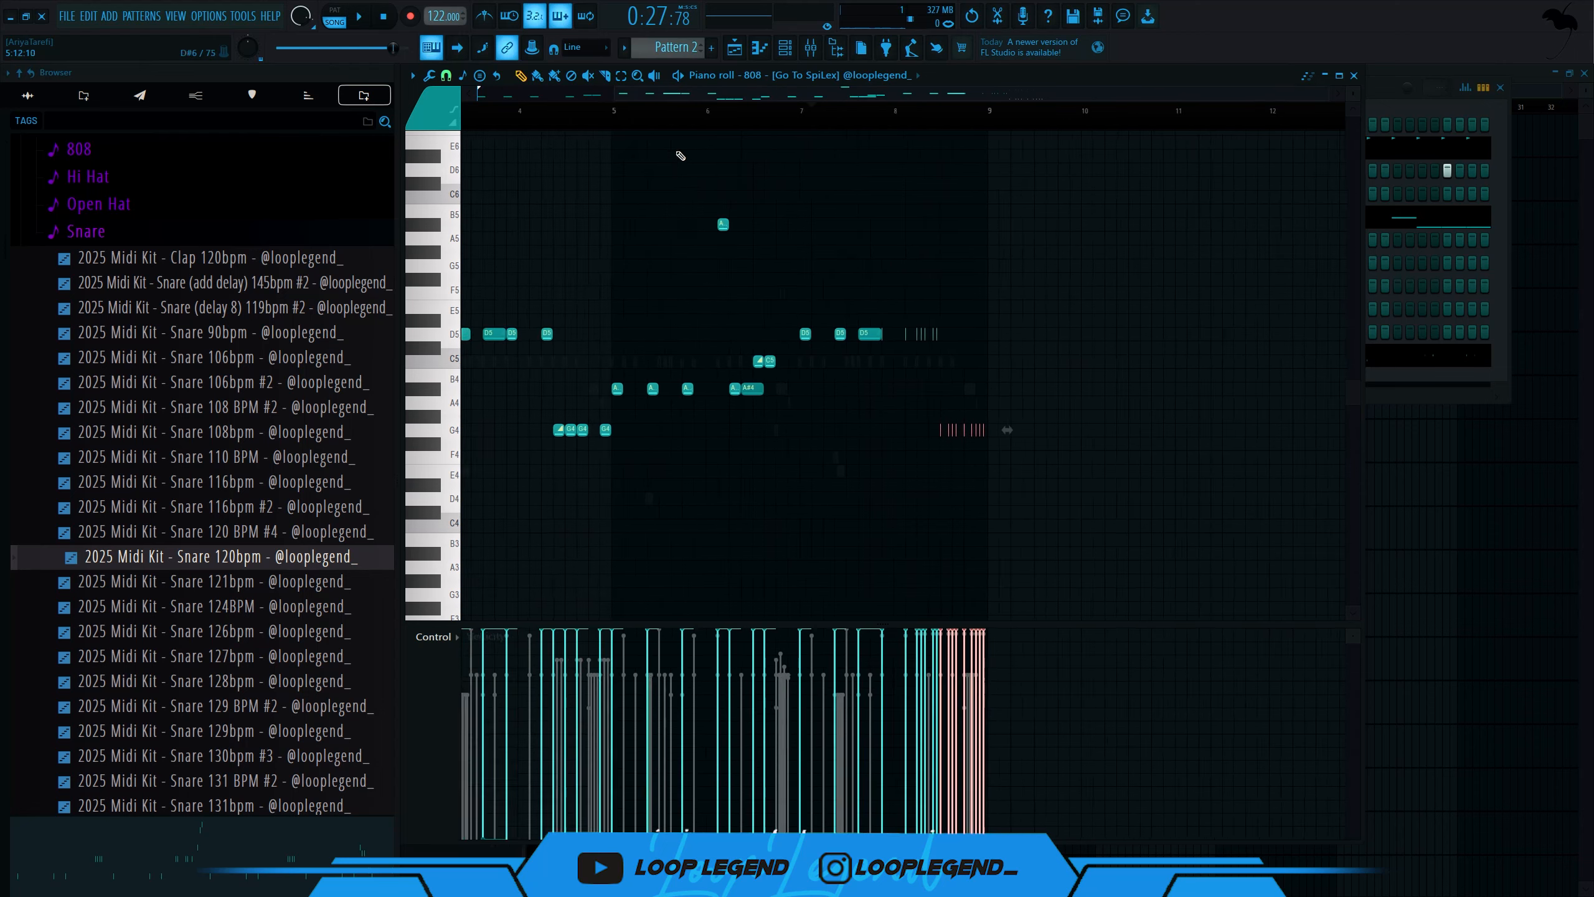
pyautogui.press('space')
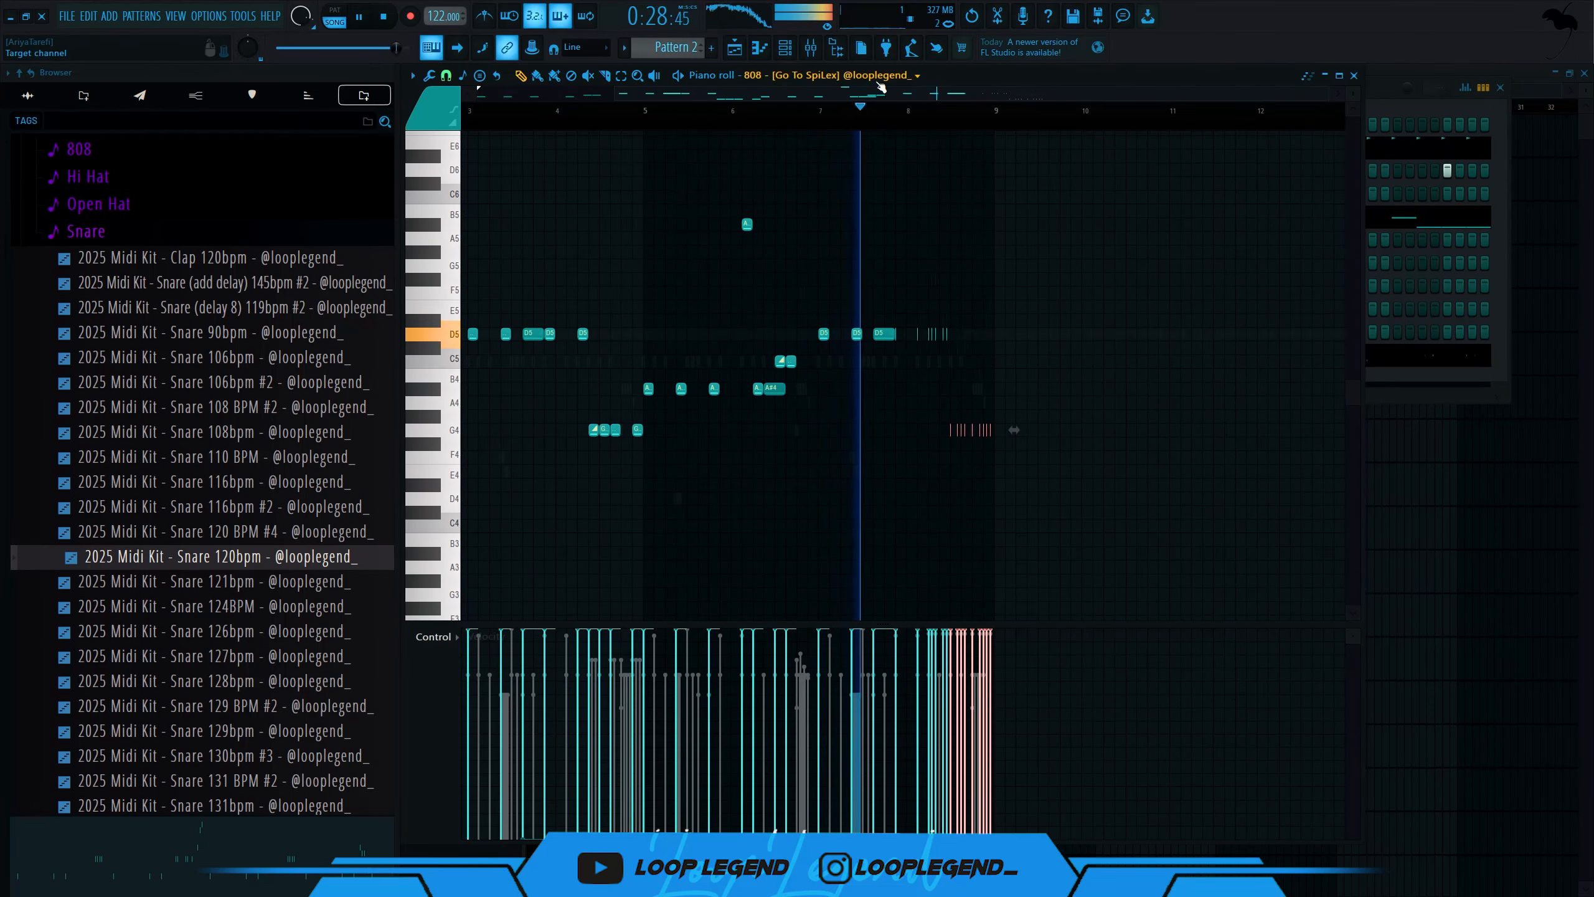
pyautogui.scroll(5, 1066, 320)
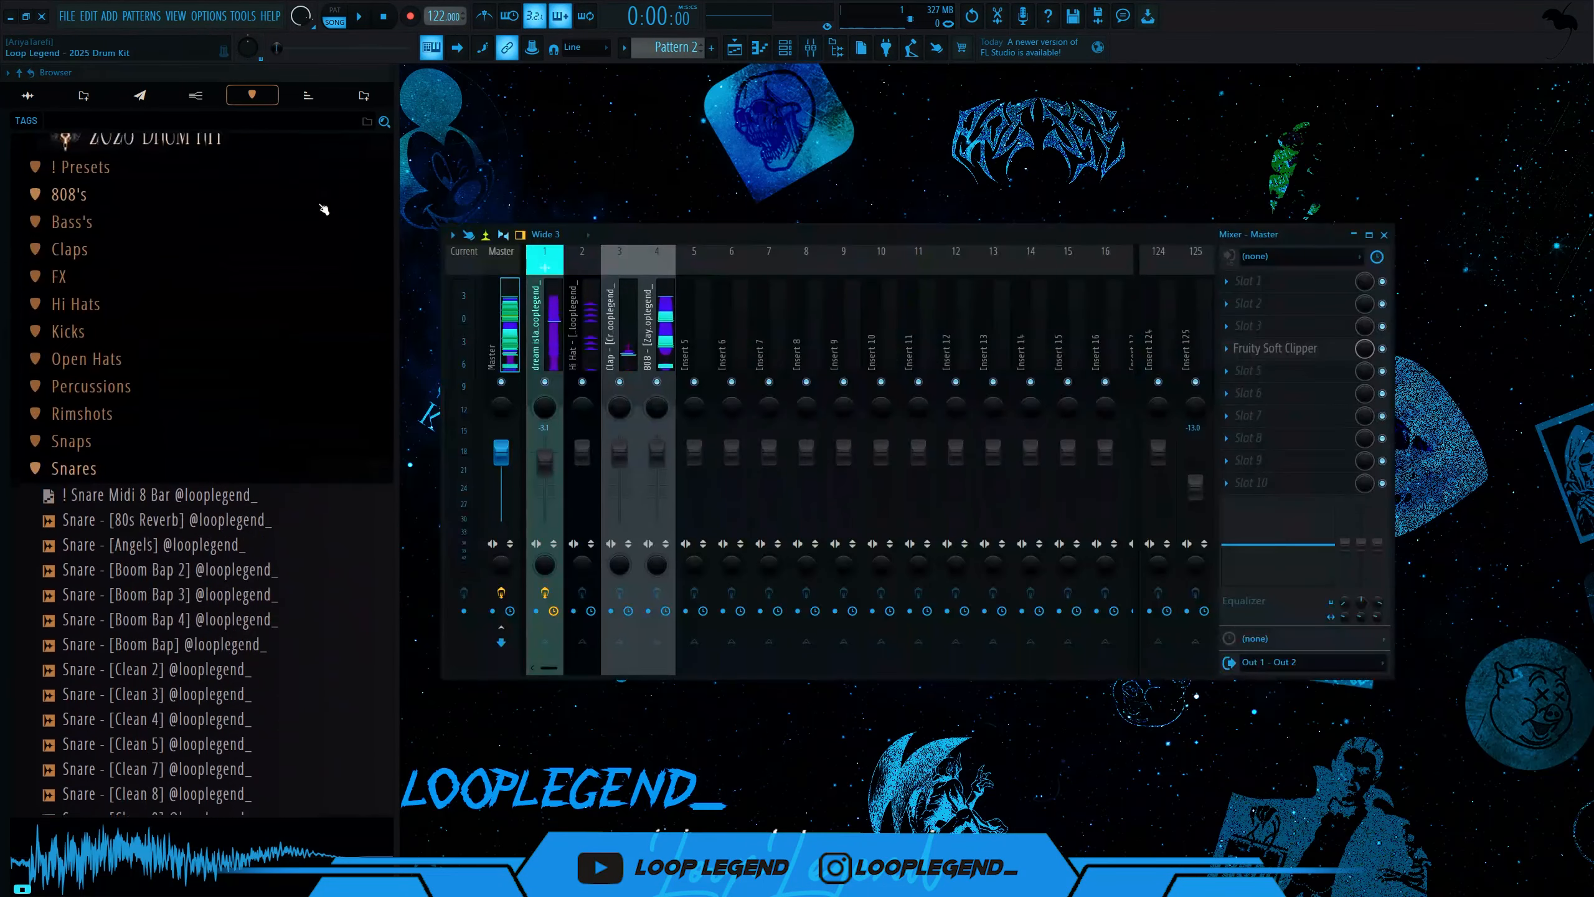
# - Load the Punchy Master 2025 preset from the 2025 Drum Kit presets onto the Master mixer track
pyautogui.scroll(2, 324, 209)
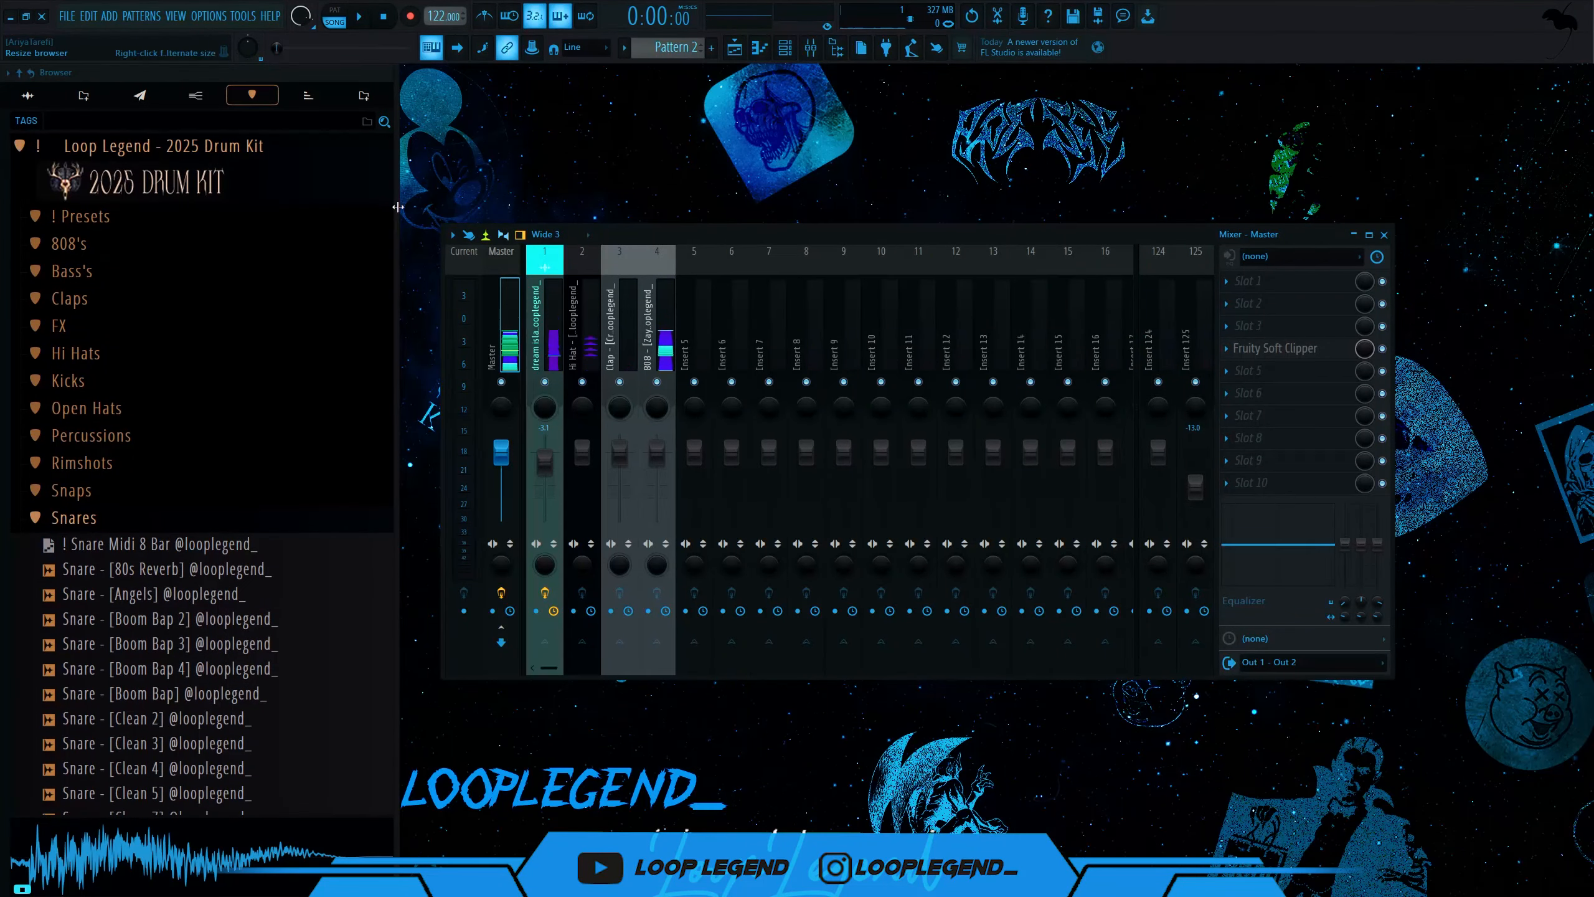
pyautogui.moveTo(398, 207); pyautogui.dragTo(299, 206)
pyautogui.click(80, 216)
pyautogui.moveTo(170, 268); pyautogui.dragTo(401, 324)
# - Route the channels from Clap - [Crack] through Snare - [Generic Roll] to their own mixer tracks 3 to 11
pyautogui.press('space')
pyautogui.press('F6')
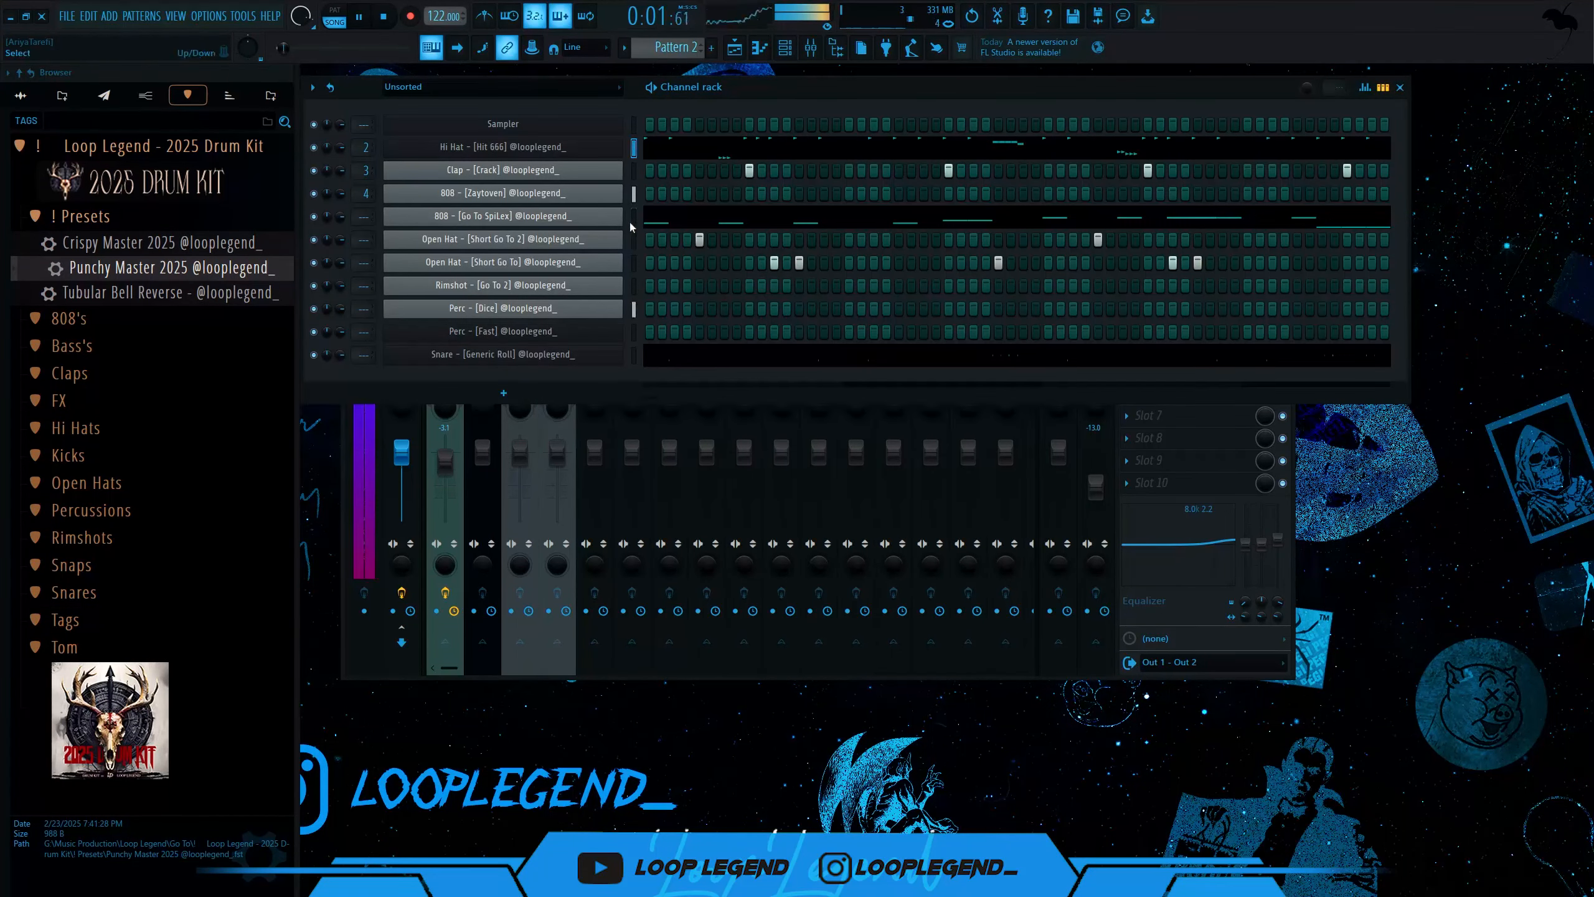
pyautogui.press('space')
pyautogui.press('F6')
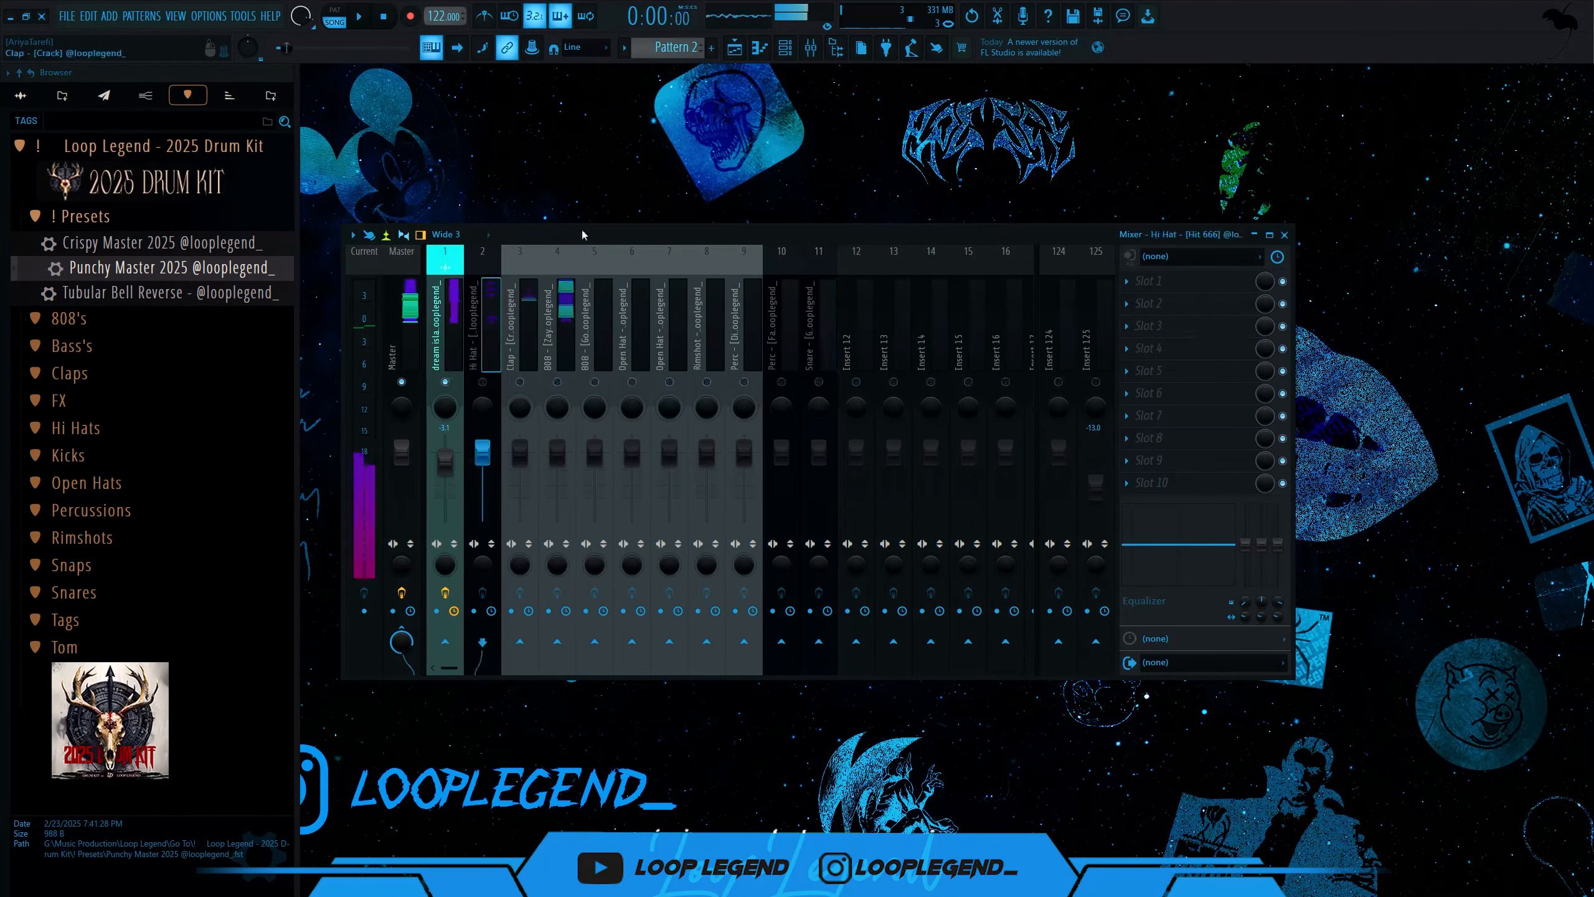
# - Balance the dream island loop track at about -2.4 dB with highs cut about 1.3 dB, keeping its Fruity Parametric EQ 2 enabled
pyautogui.press('Left')
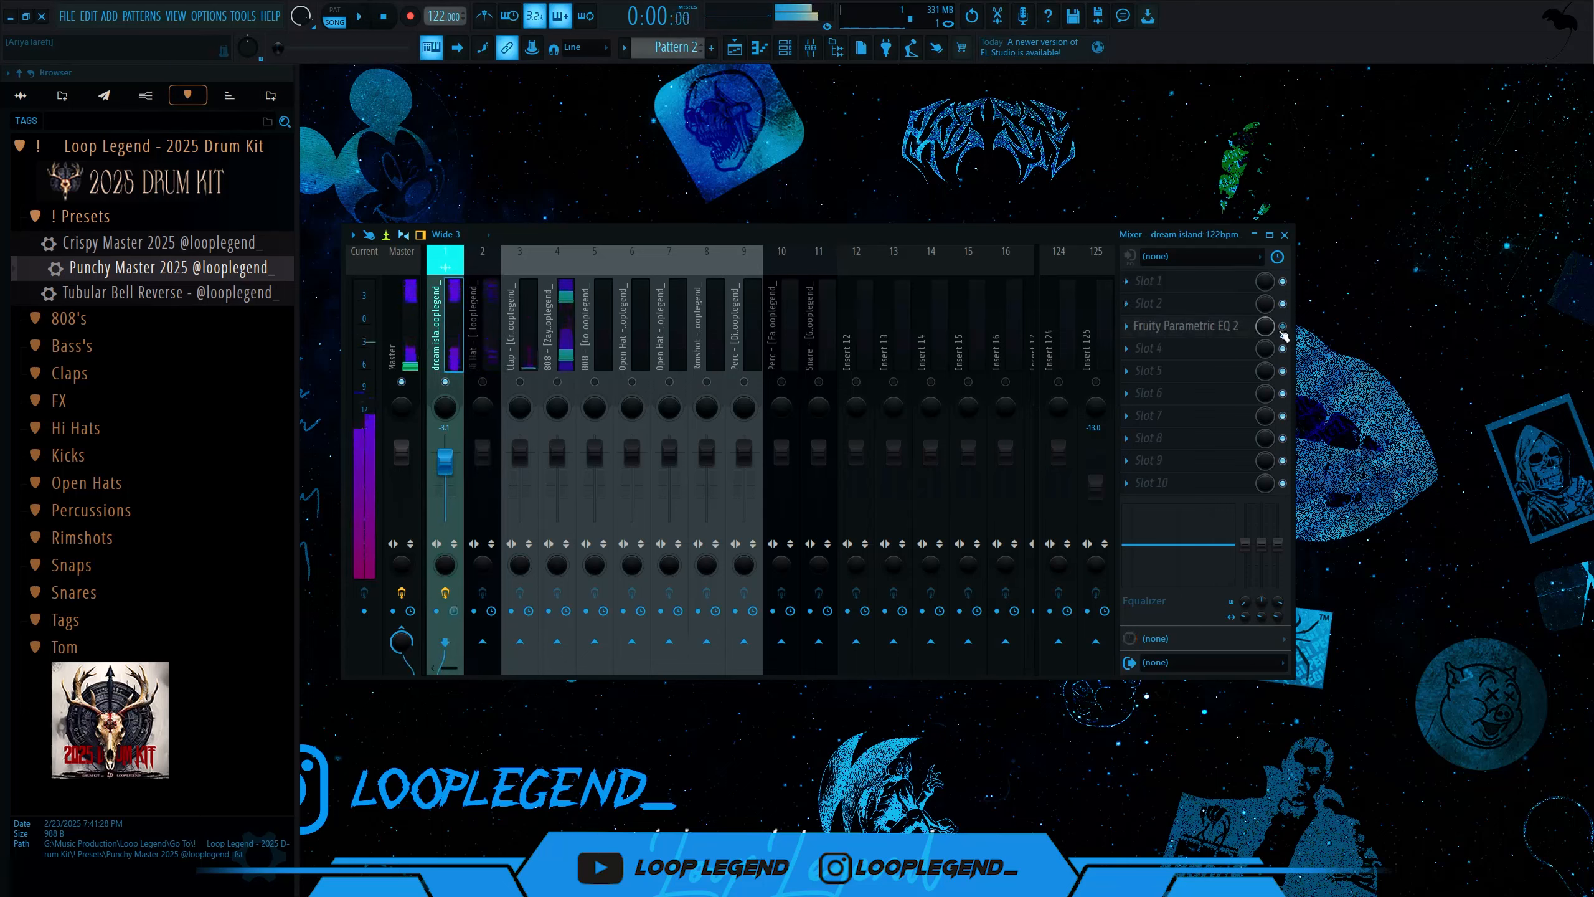
pyautogui.moveTo(444, 467); pyautogui.dragTo(452, 498)
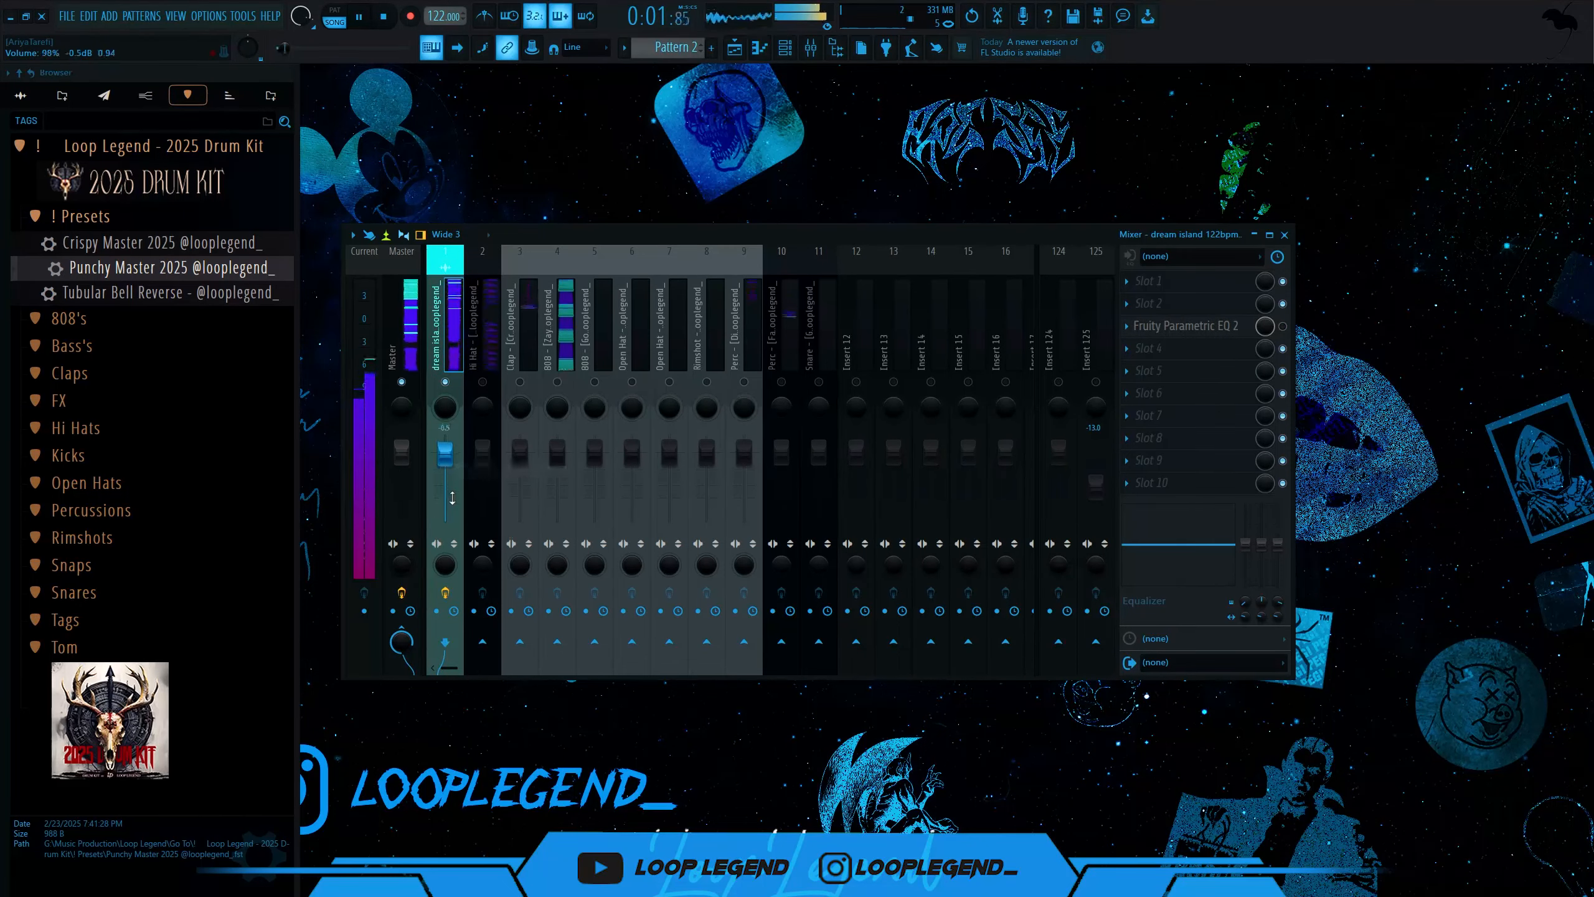
pyautogui.click(1284, 327)
pyautogui.click(1196, 327)
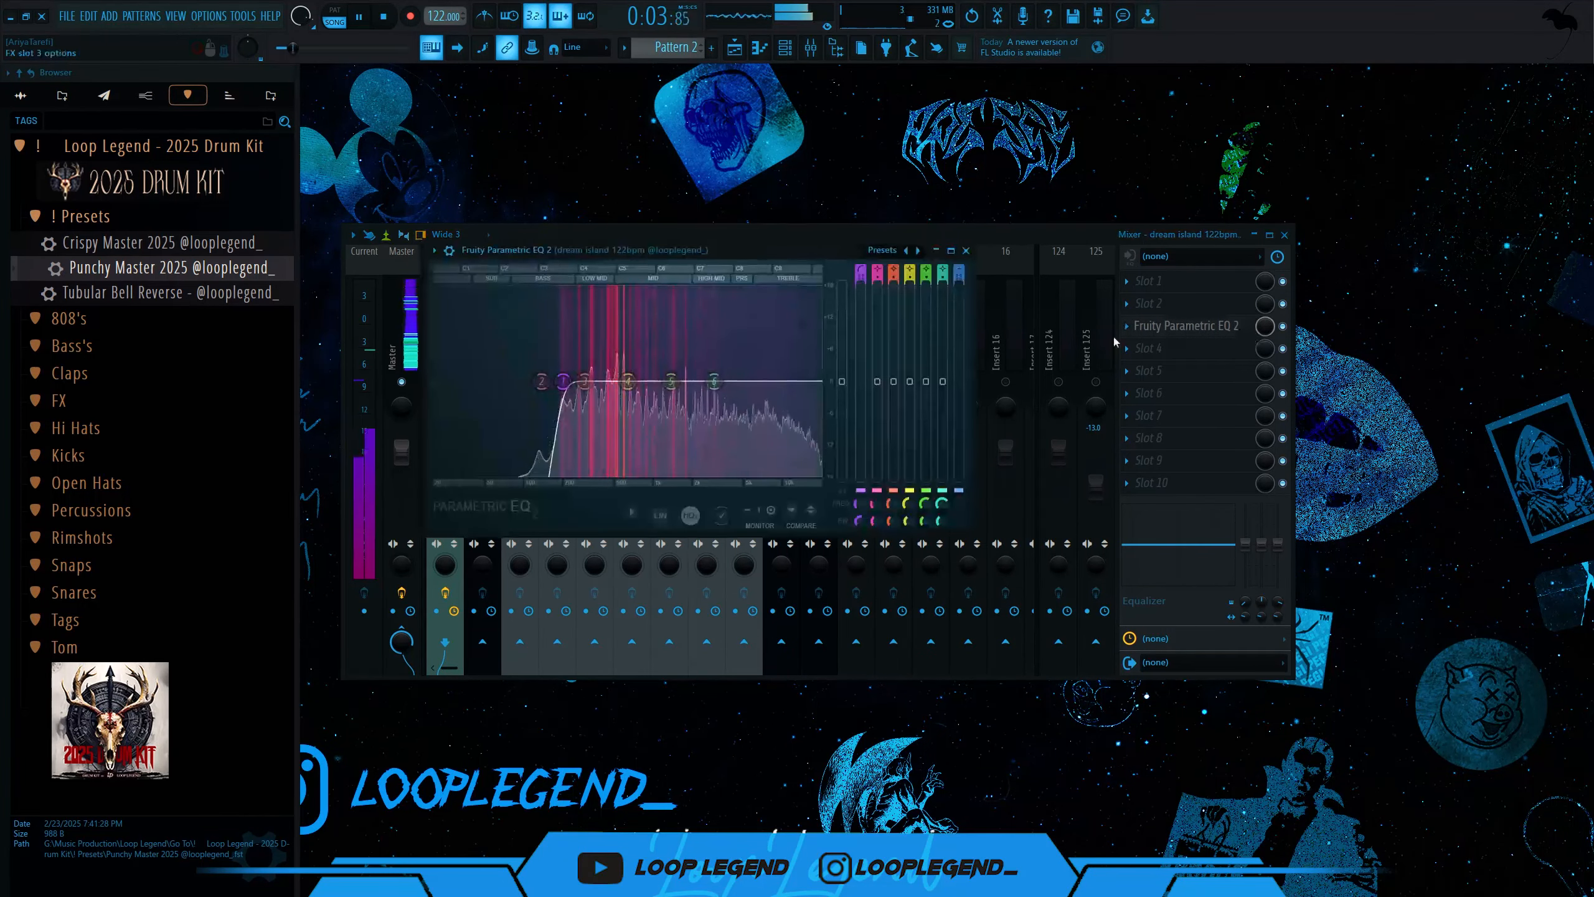
pyautogui.press('Escape')
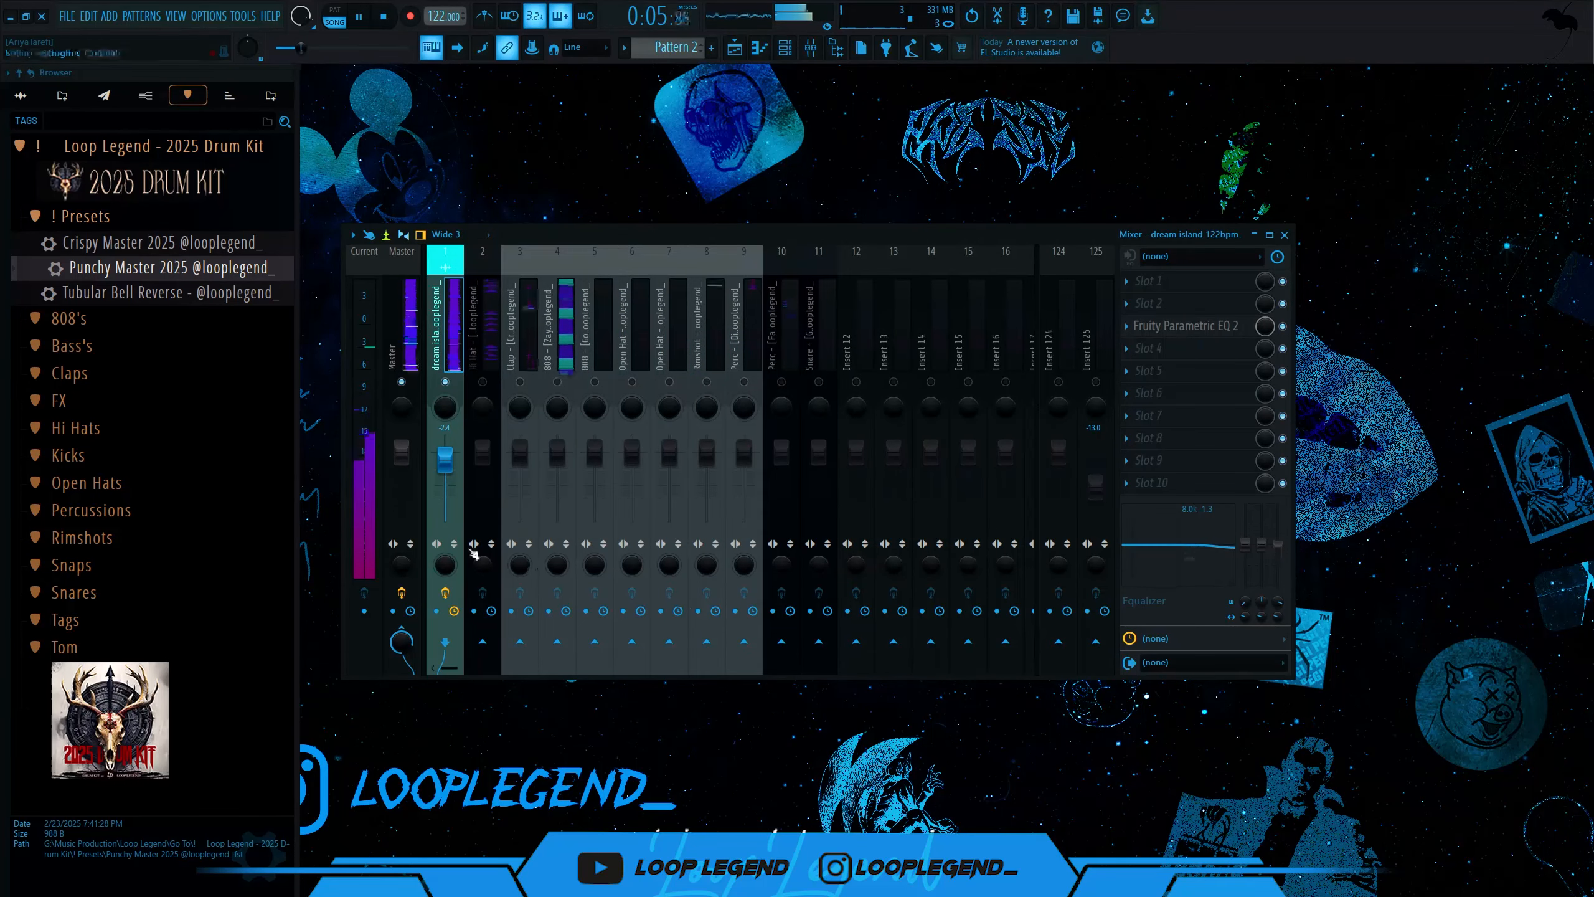
# - Unmute the hi-hat and clap mixer tracks, raising the hi-hat to about 3 dB and trimming the clap to about -0.4 dB
pyautogui.click(477, 369)
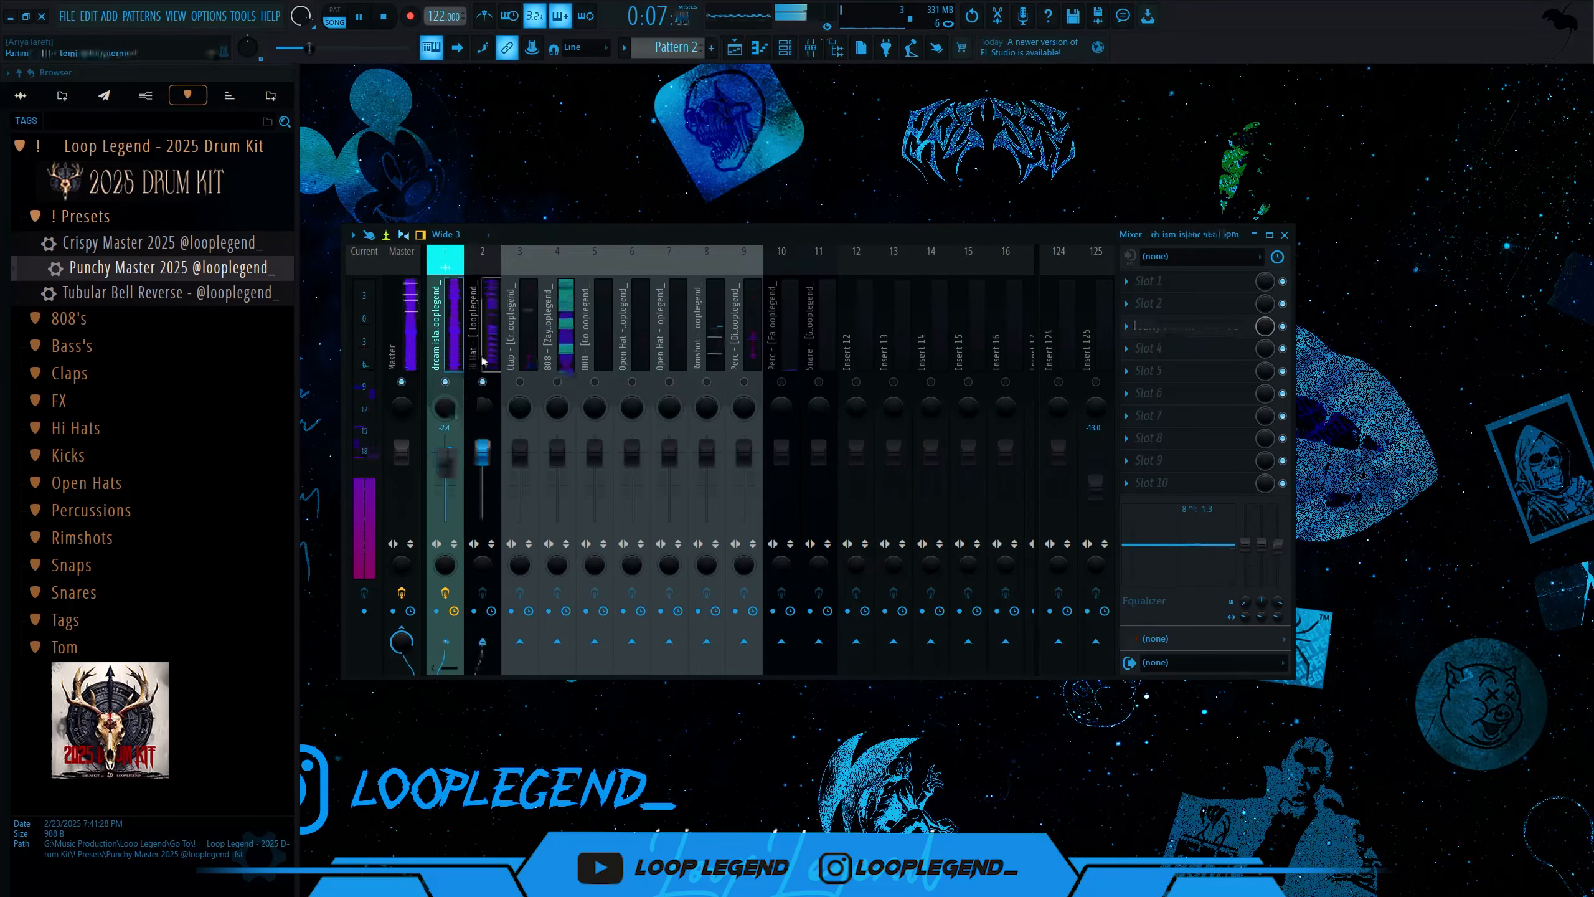
pyautogui.scroll(3, 494, 454)
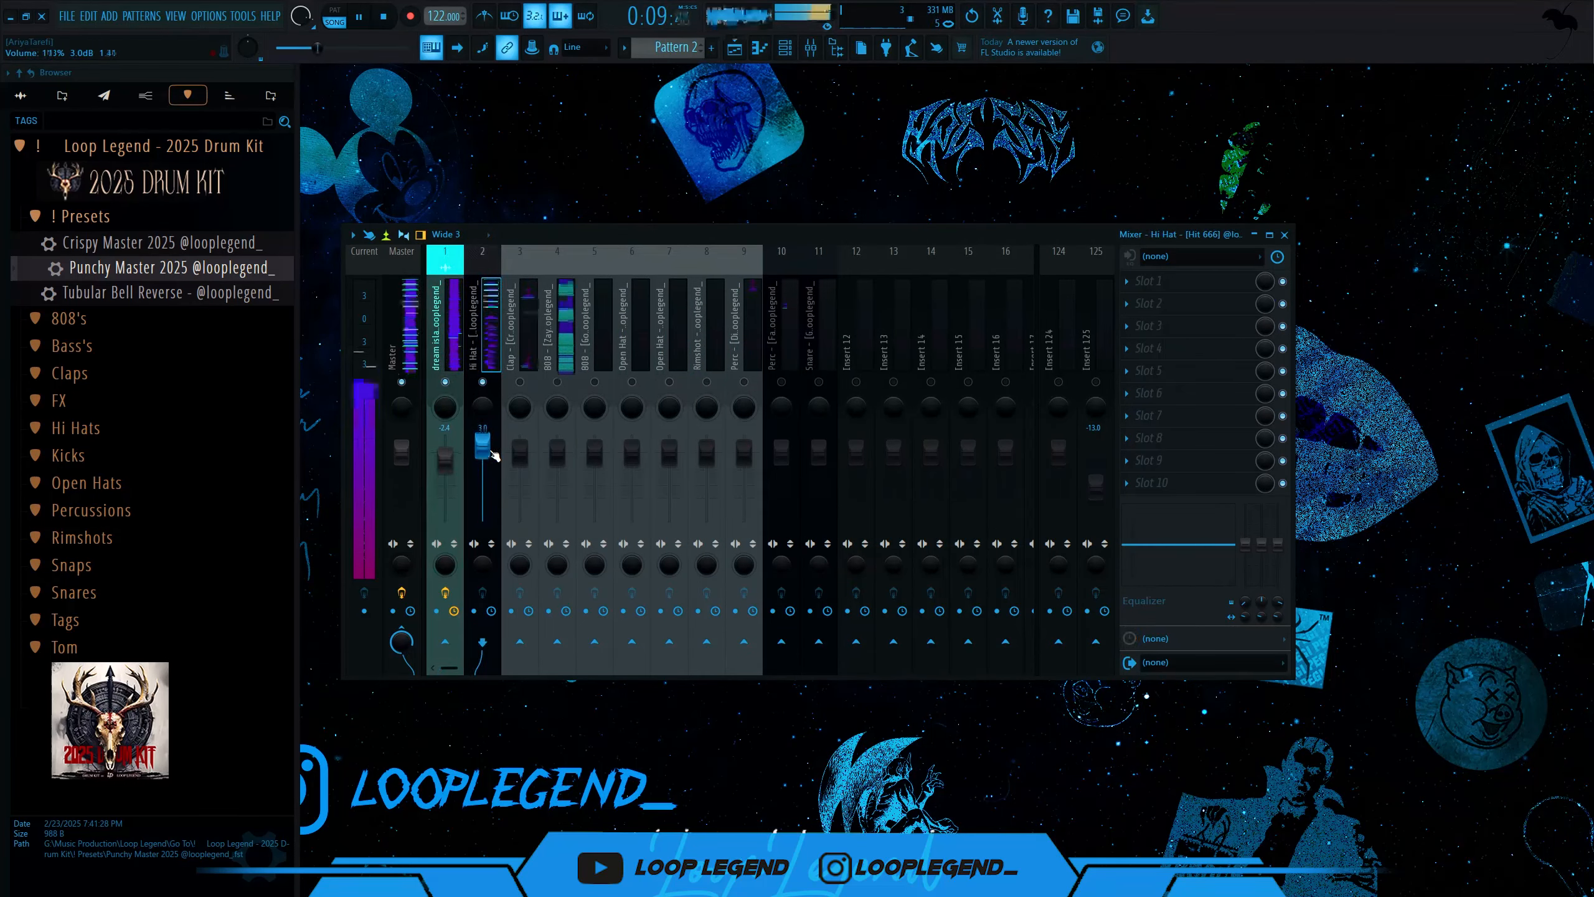
pyautogui.click(520, 382)
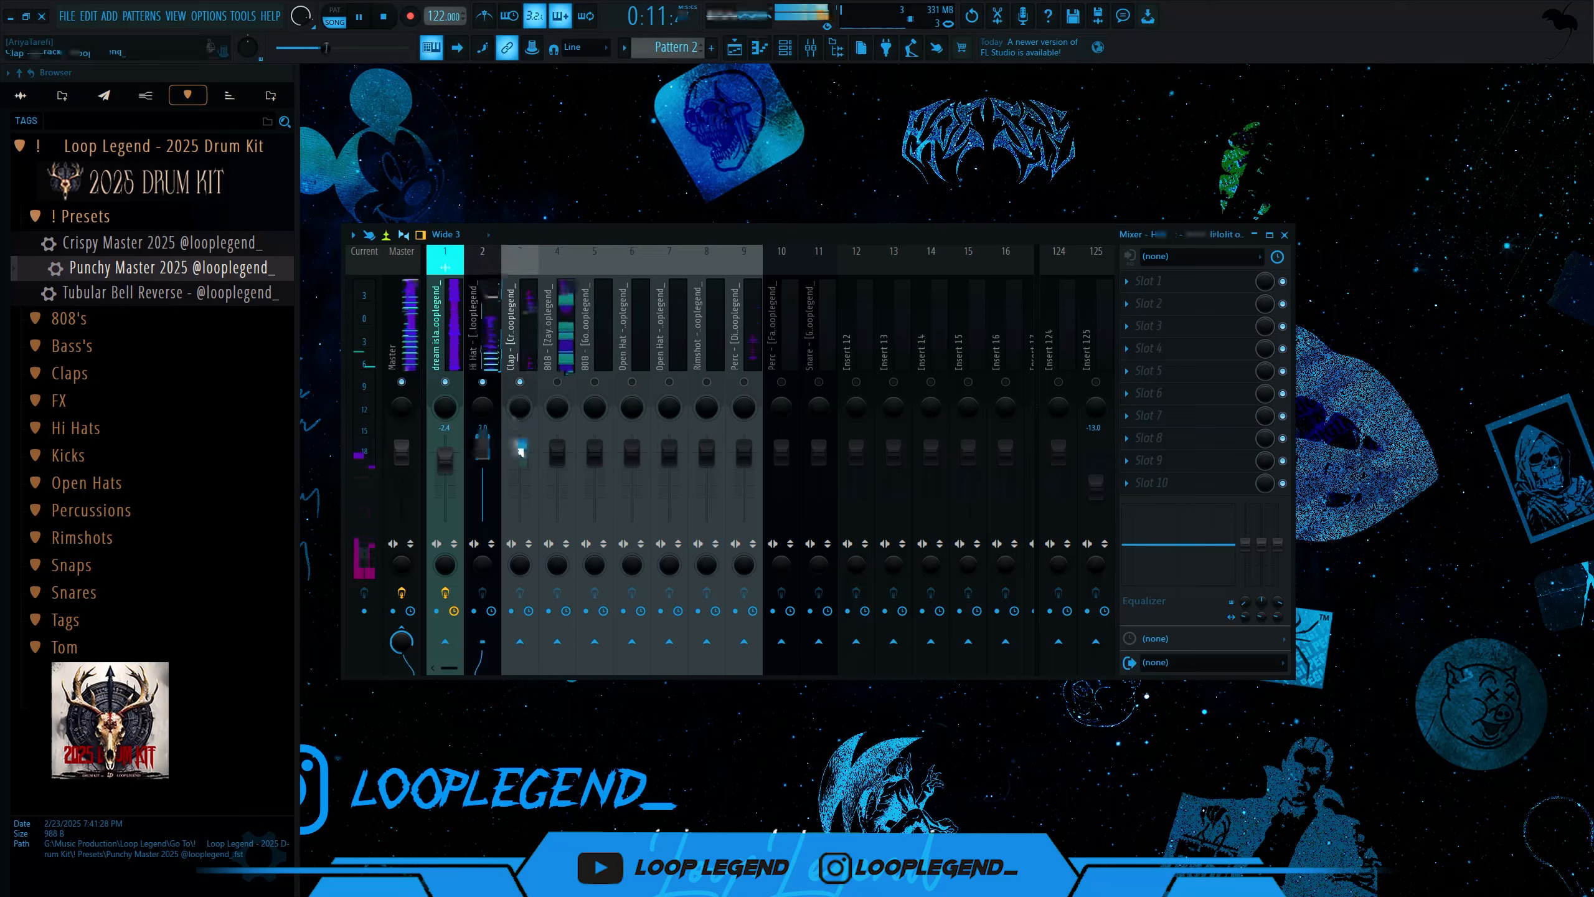
pyautogui.moveTo(527, 463); pyautogui.dragTo(520, 448)
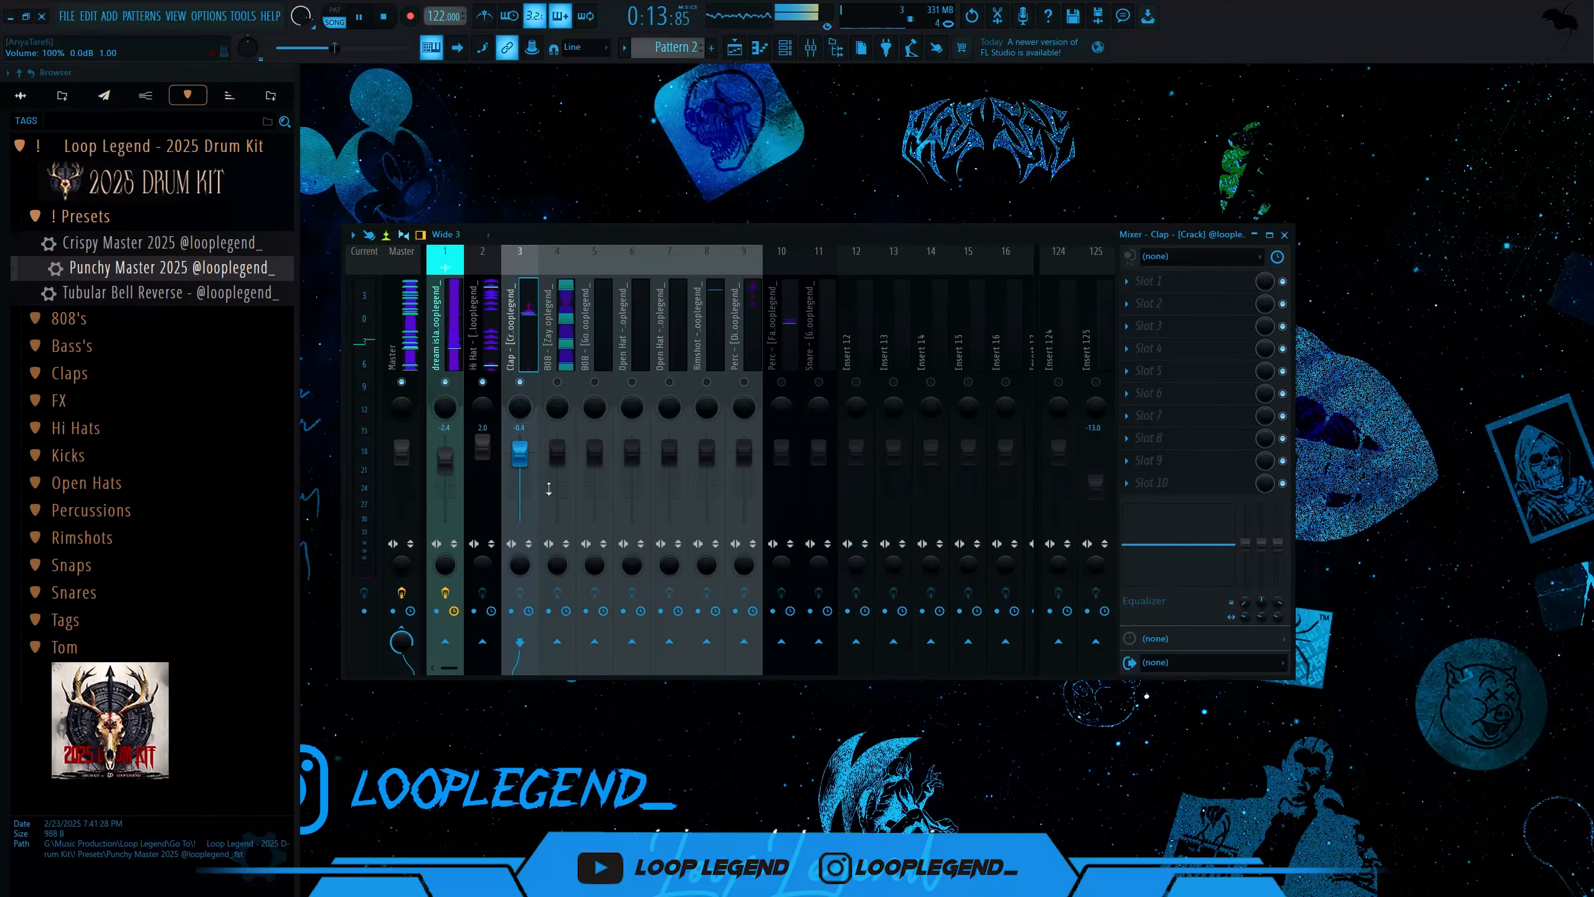
# - Add Fruity Parametric EQ 2 to the clap track with a 7.6 dB boost near 683 Hz and a low dip, and lower its volume to -2.8 dB
pyautogui.click(1127, 476)
pyautogui.click(658, 404)
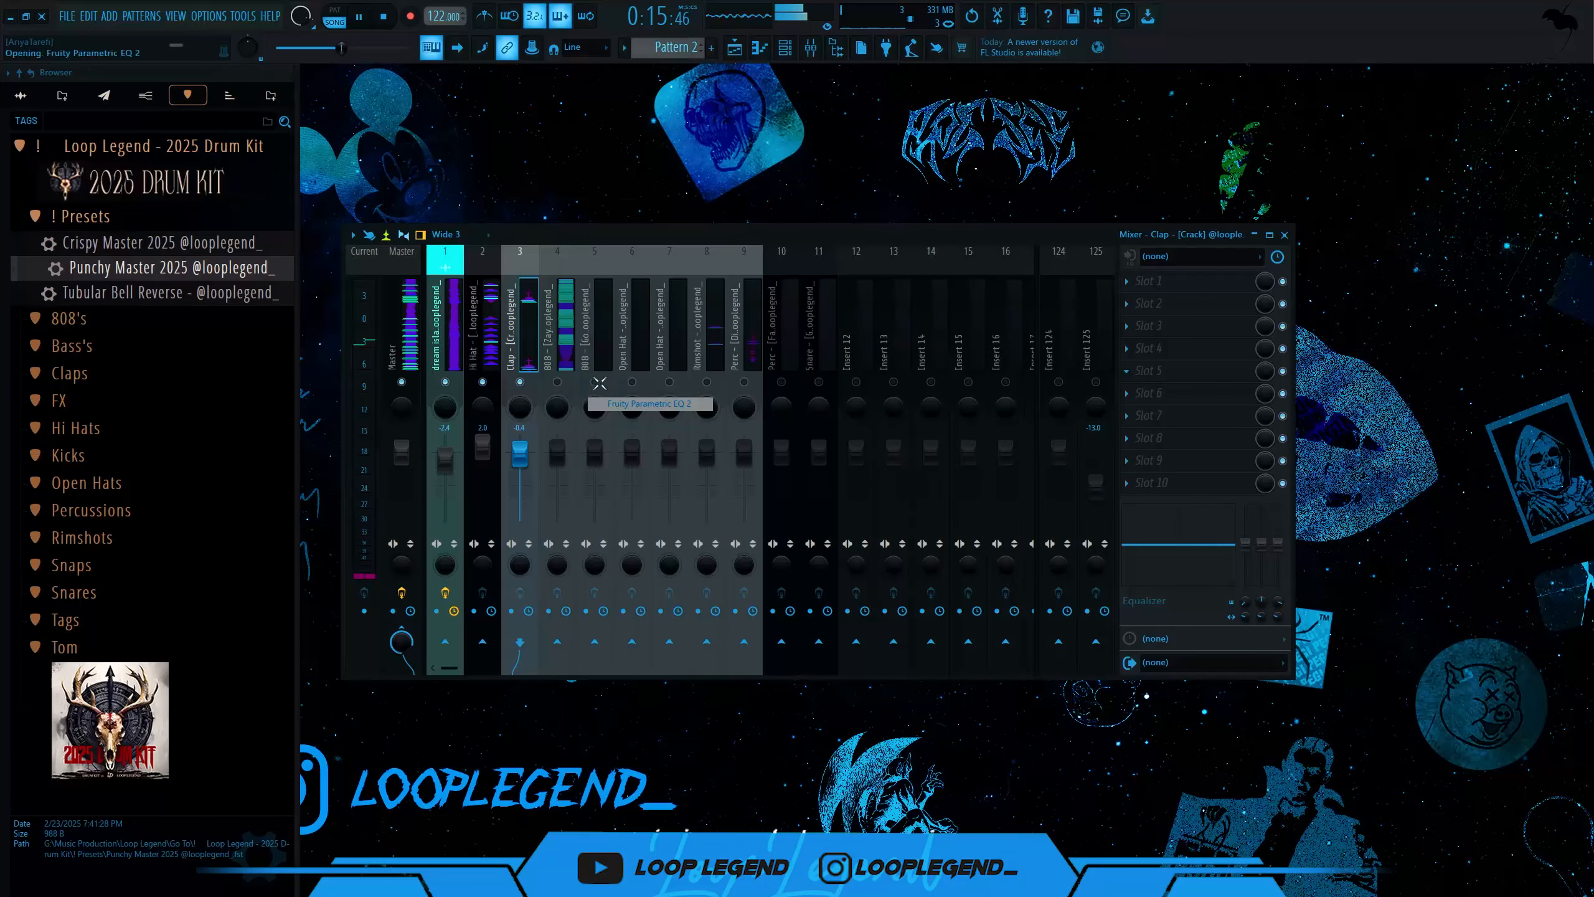
pyautogui.moveTo(637, 342); pyautogui.dragTo(560, 275)
pyautogui.moveTo(501, 342); pyautogui.dragTo(478, 370)
pyautogui.moveTo(561, 276); pyautogui.dragTo(592, 294)
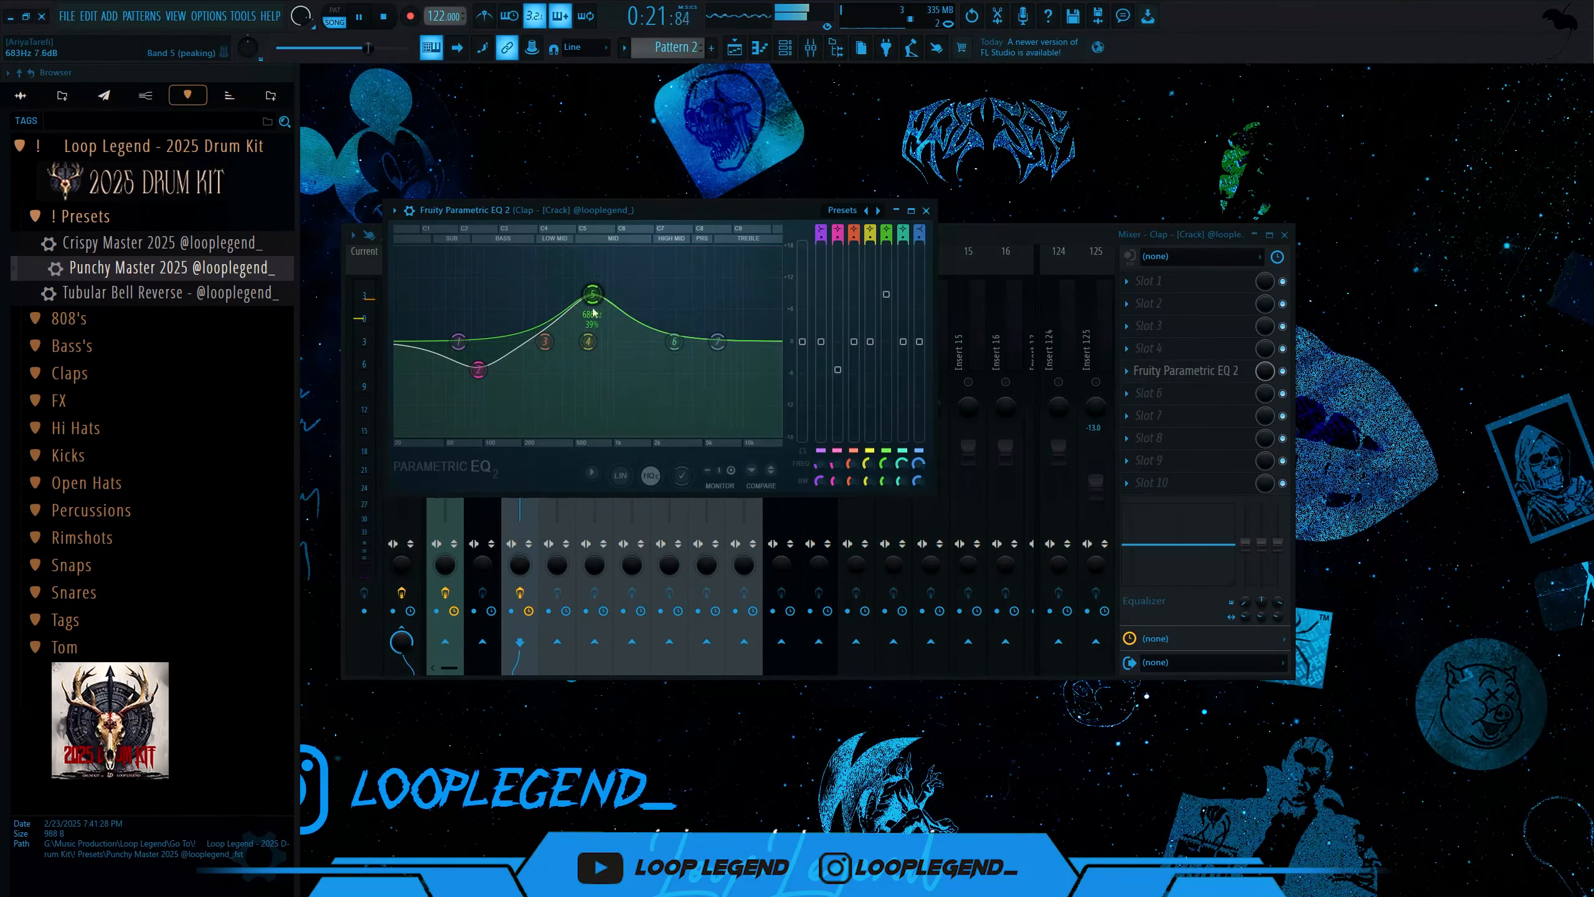
pyautogui.press('Escape')
pyautogui.moveTo(523, 480); pyautogui.dragTo(523, 482)
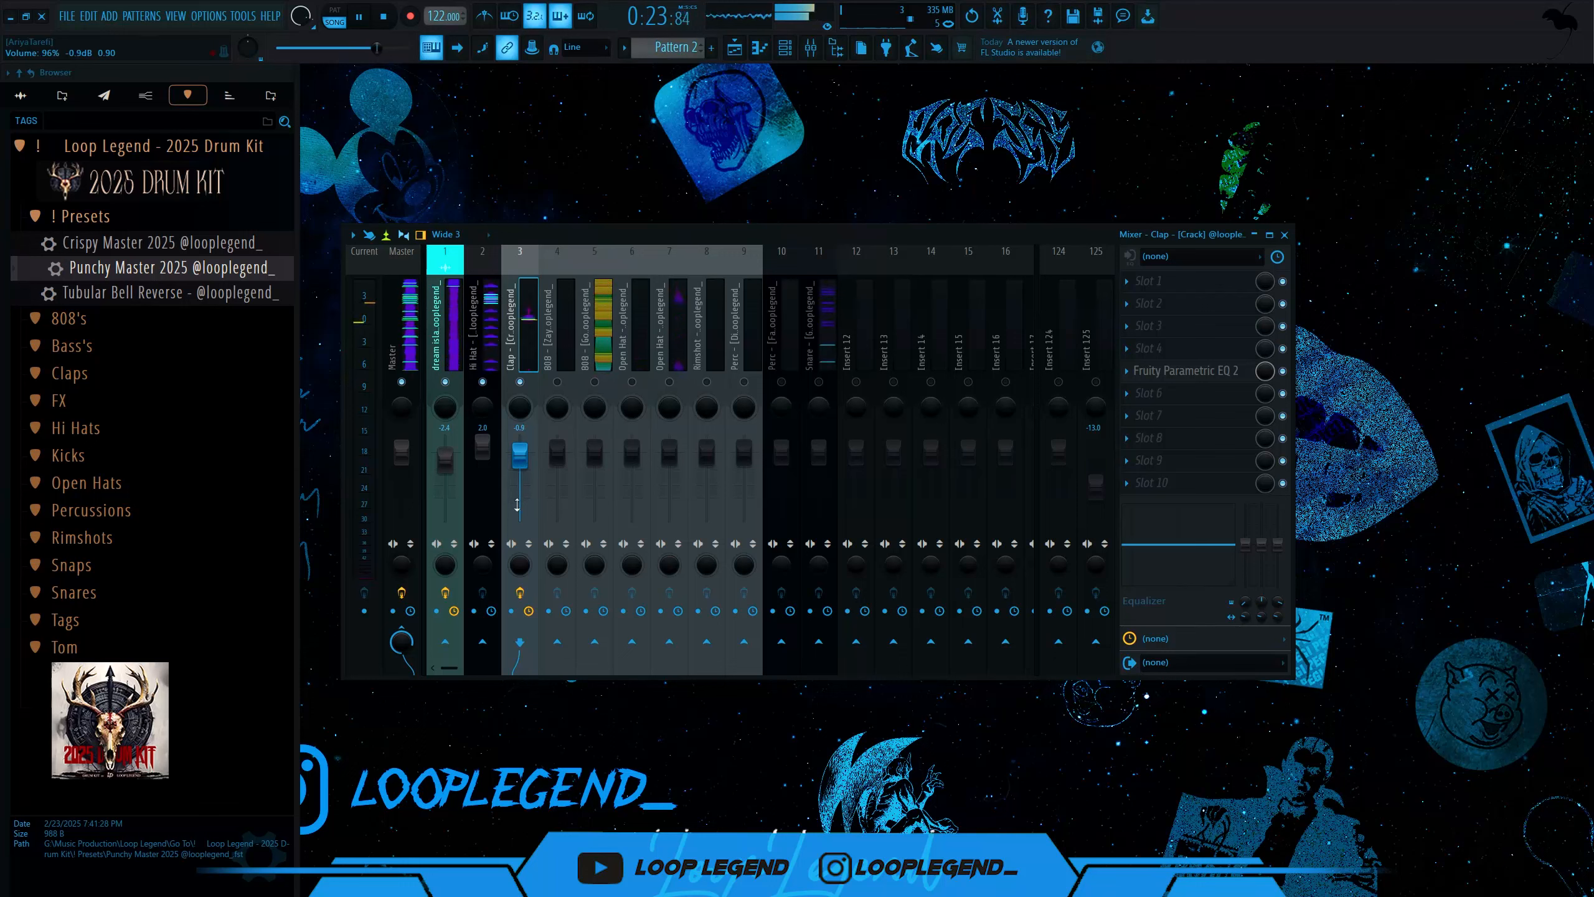
# - Bring in the first open hat, 808 - [Zaytoven] and rimshot tracks, raising the 808 to about 1.6 dB
pyautogui.click(638, 362)
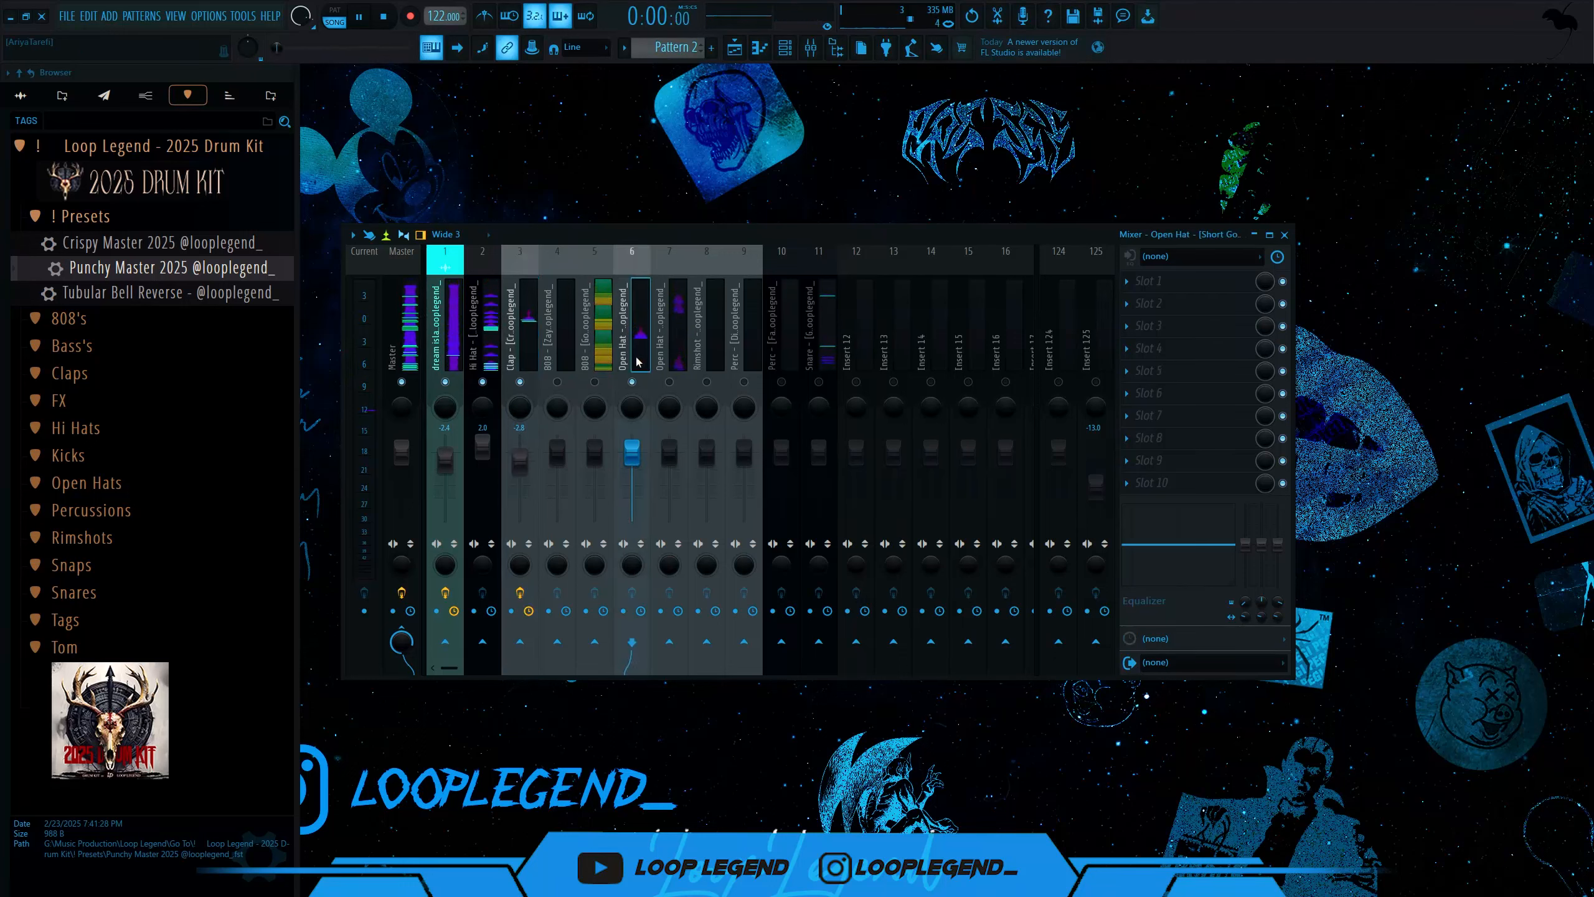
pyautogui.click(557, 320)
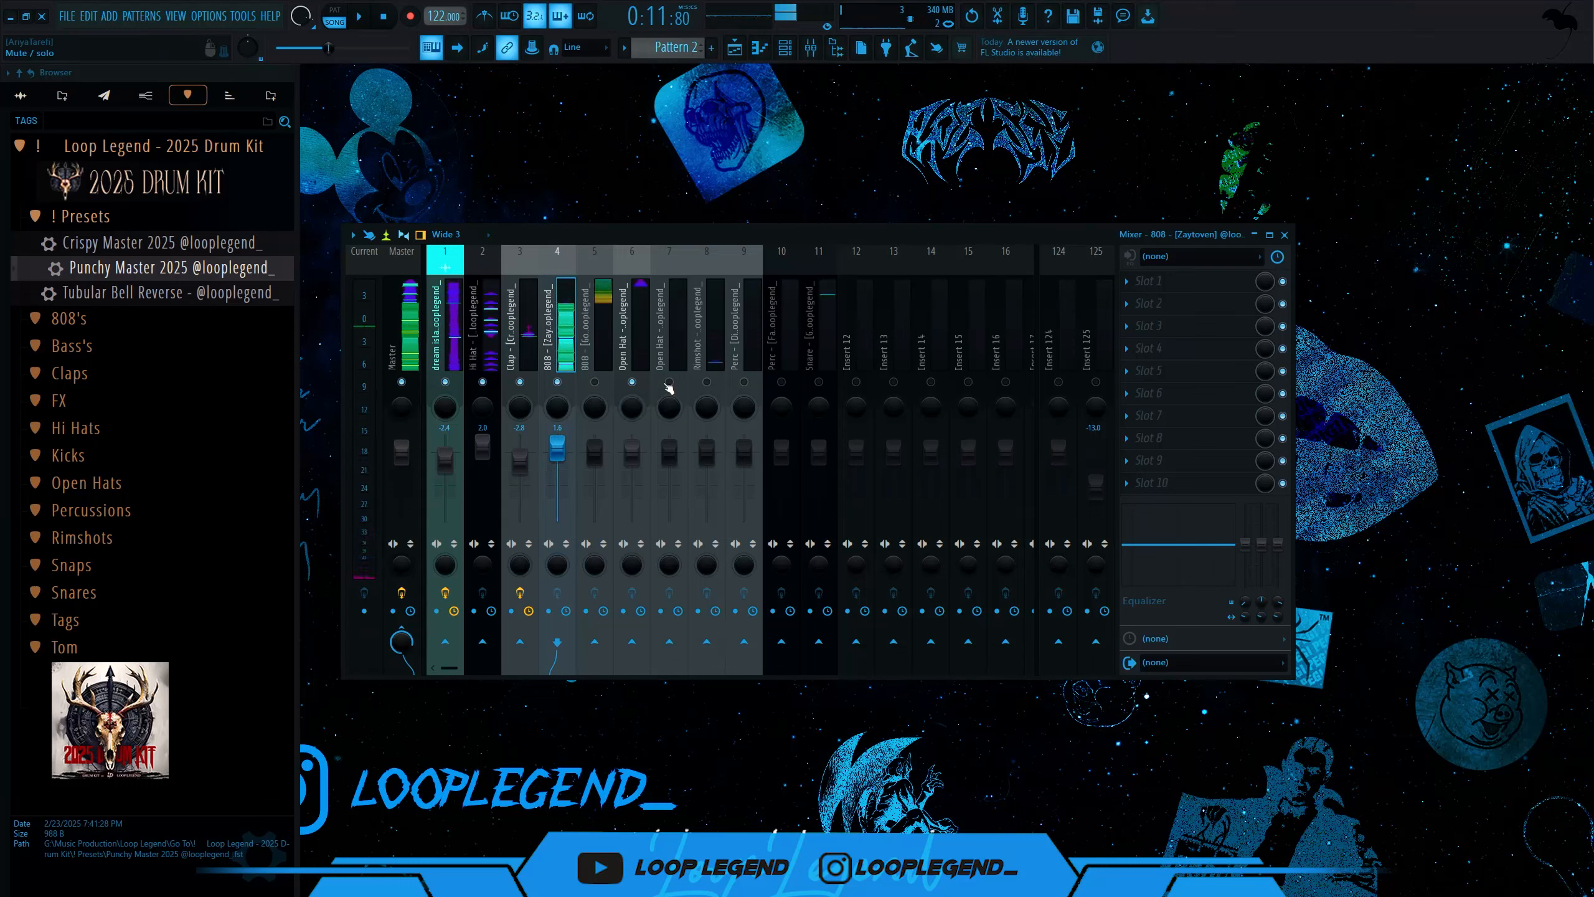
pyautogui.click(706, 358)
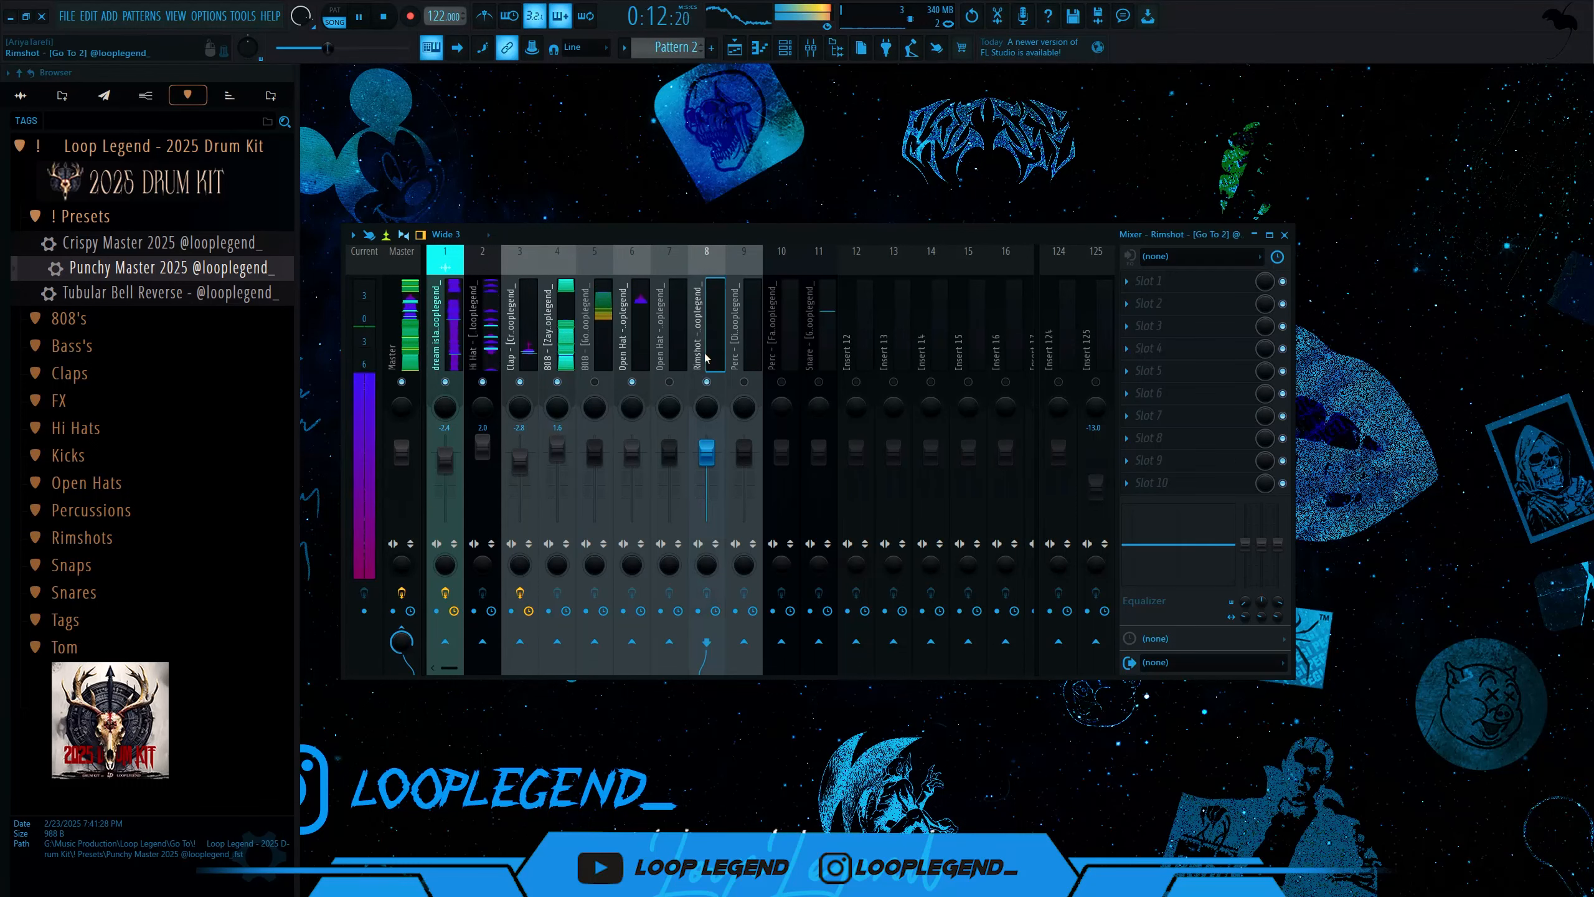
# - Unmute both percussion tracks and the snare, then raise Perc - [Dice] and cut its low EQ band by about 11.3 dB
pyautogui.click(748, 364)
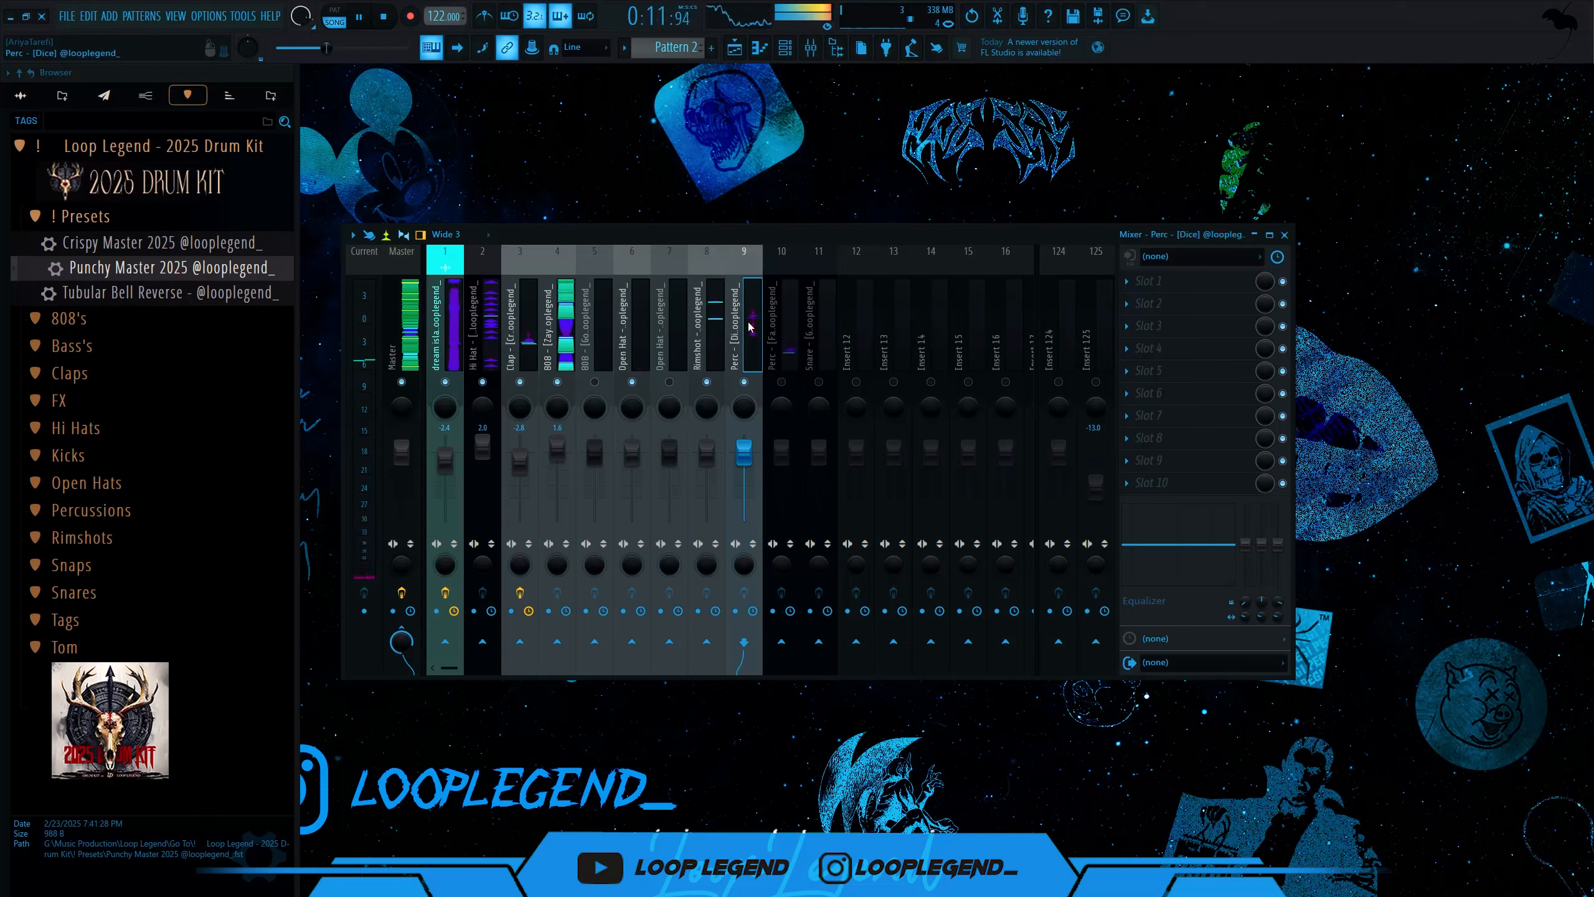
pyautogui.click(782, 377)
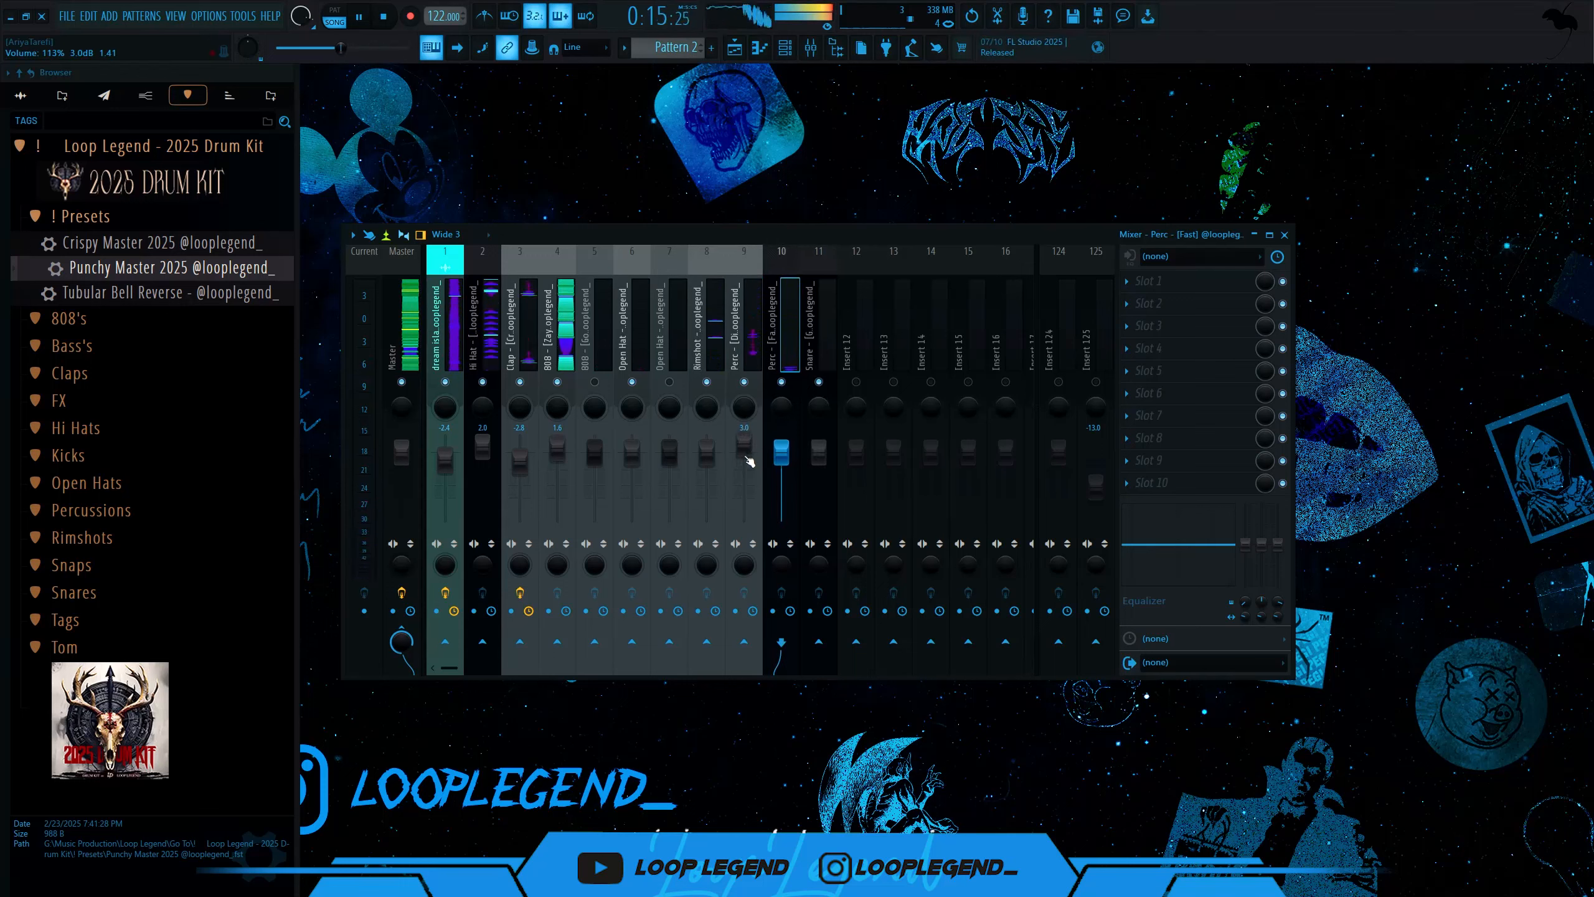
pyautogui.click(740, 322)
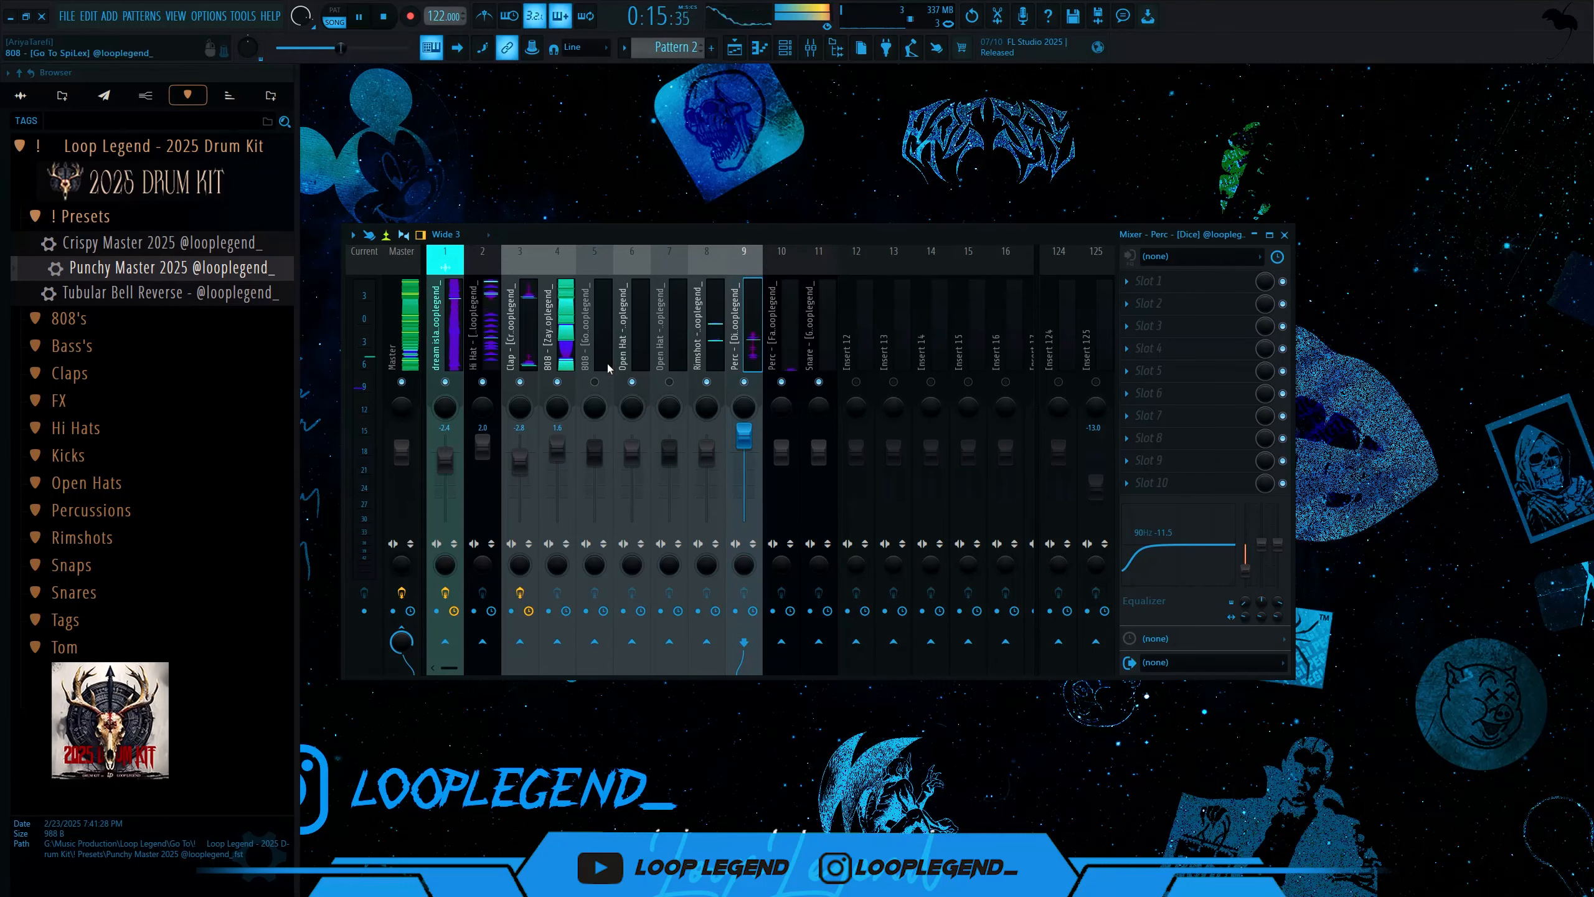
# - Unmute 808 - [Go To SpiLex] and lower it slightly, set the first open hat to about -3.1 dB, and select the snare track
pyautogui.click(595, 312)
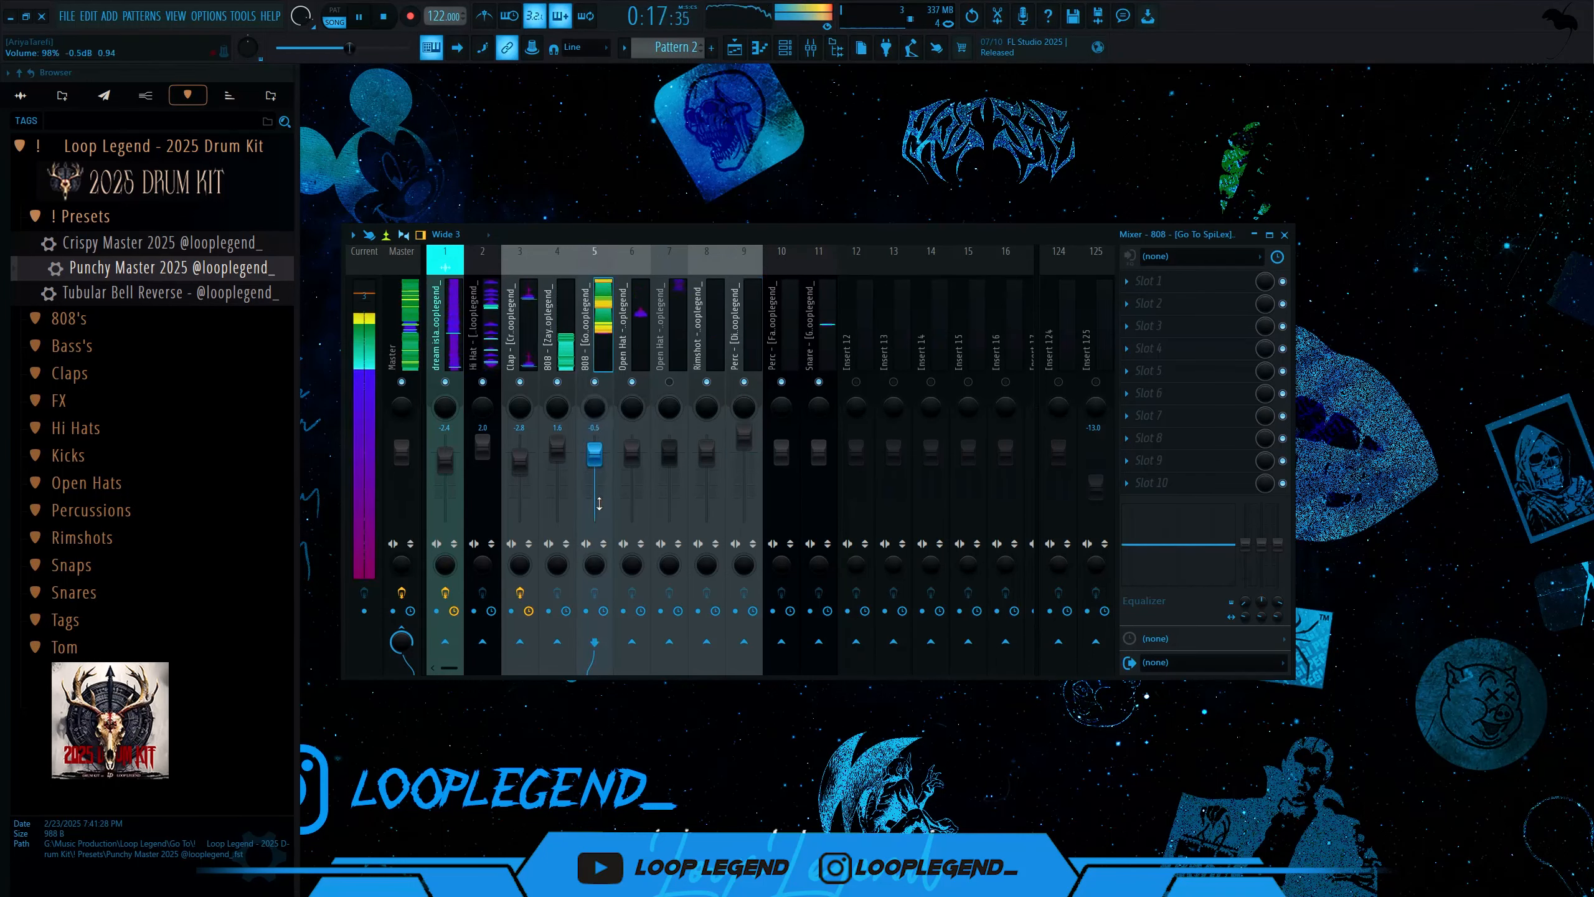
pyautogui.click(643, 352)
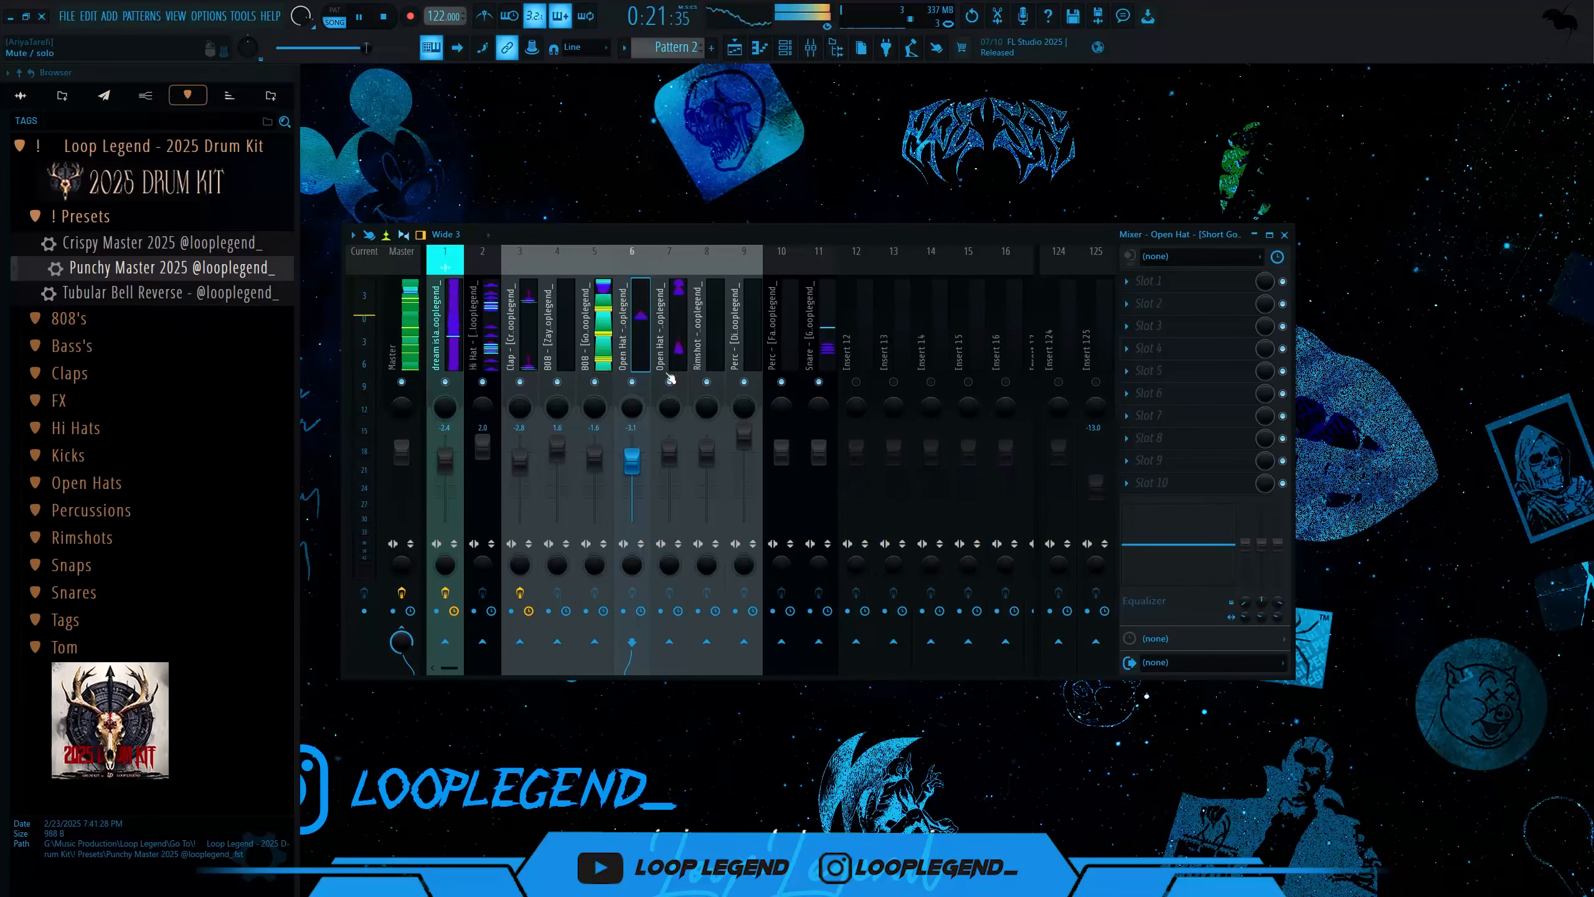
pyautogui.click(827, 442)
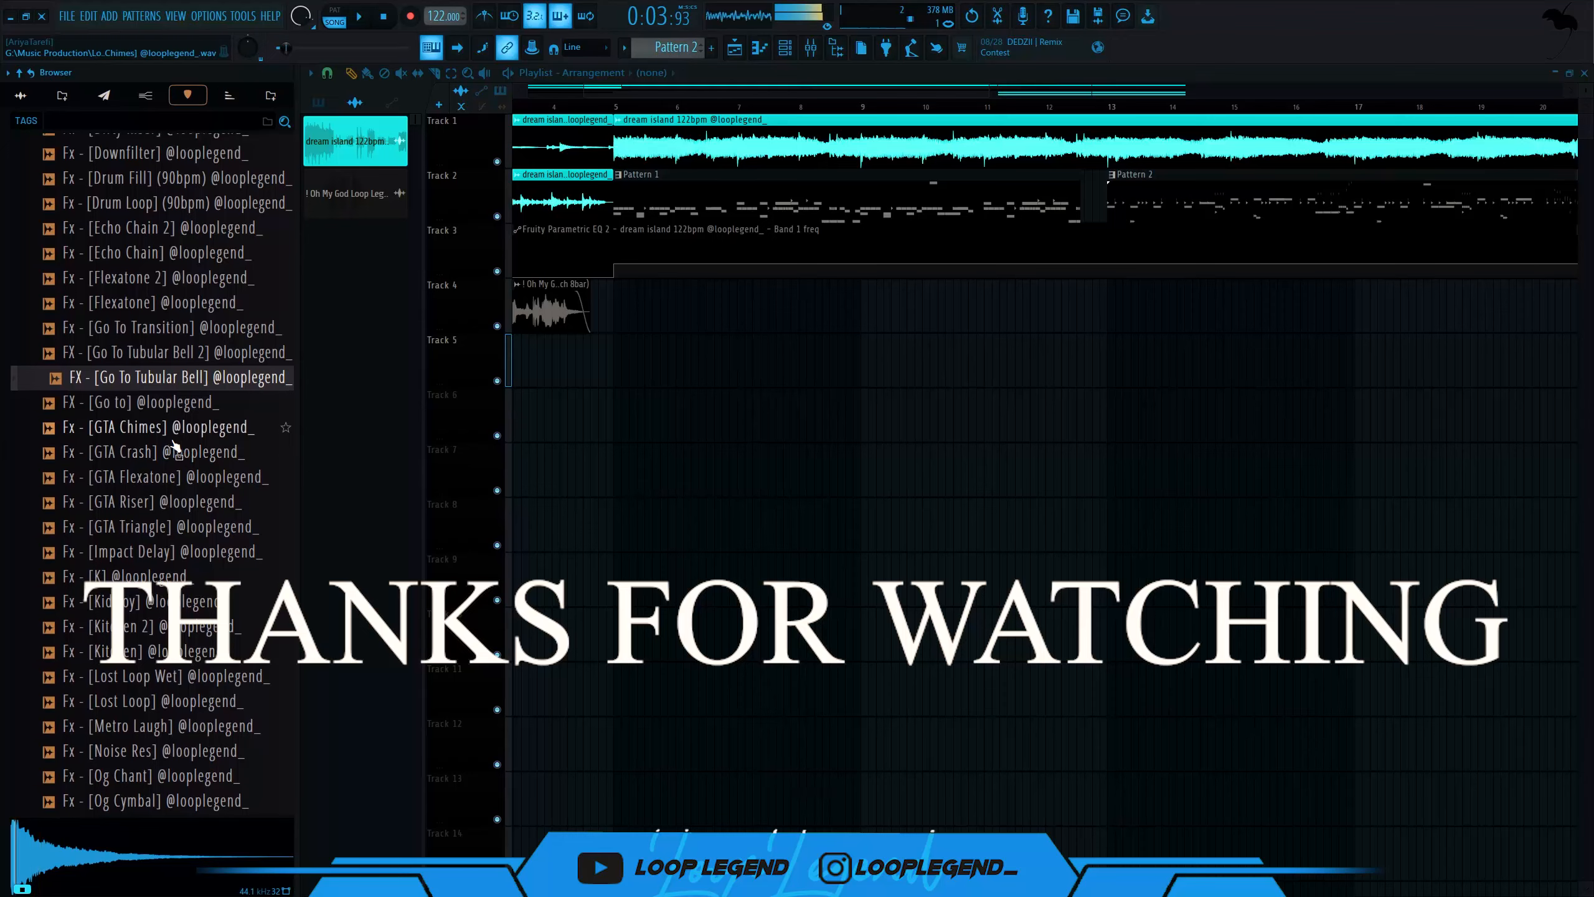
# - Place FX - [Go to] on Track 5 halfway through bar 4, pitch it down 100 cents and lower its channel volume to about 22%
pyautogui.moveTo(144, 402); pyautogui.dragTo(615, 371)
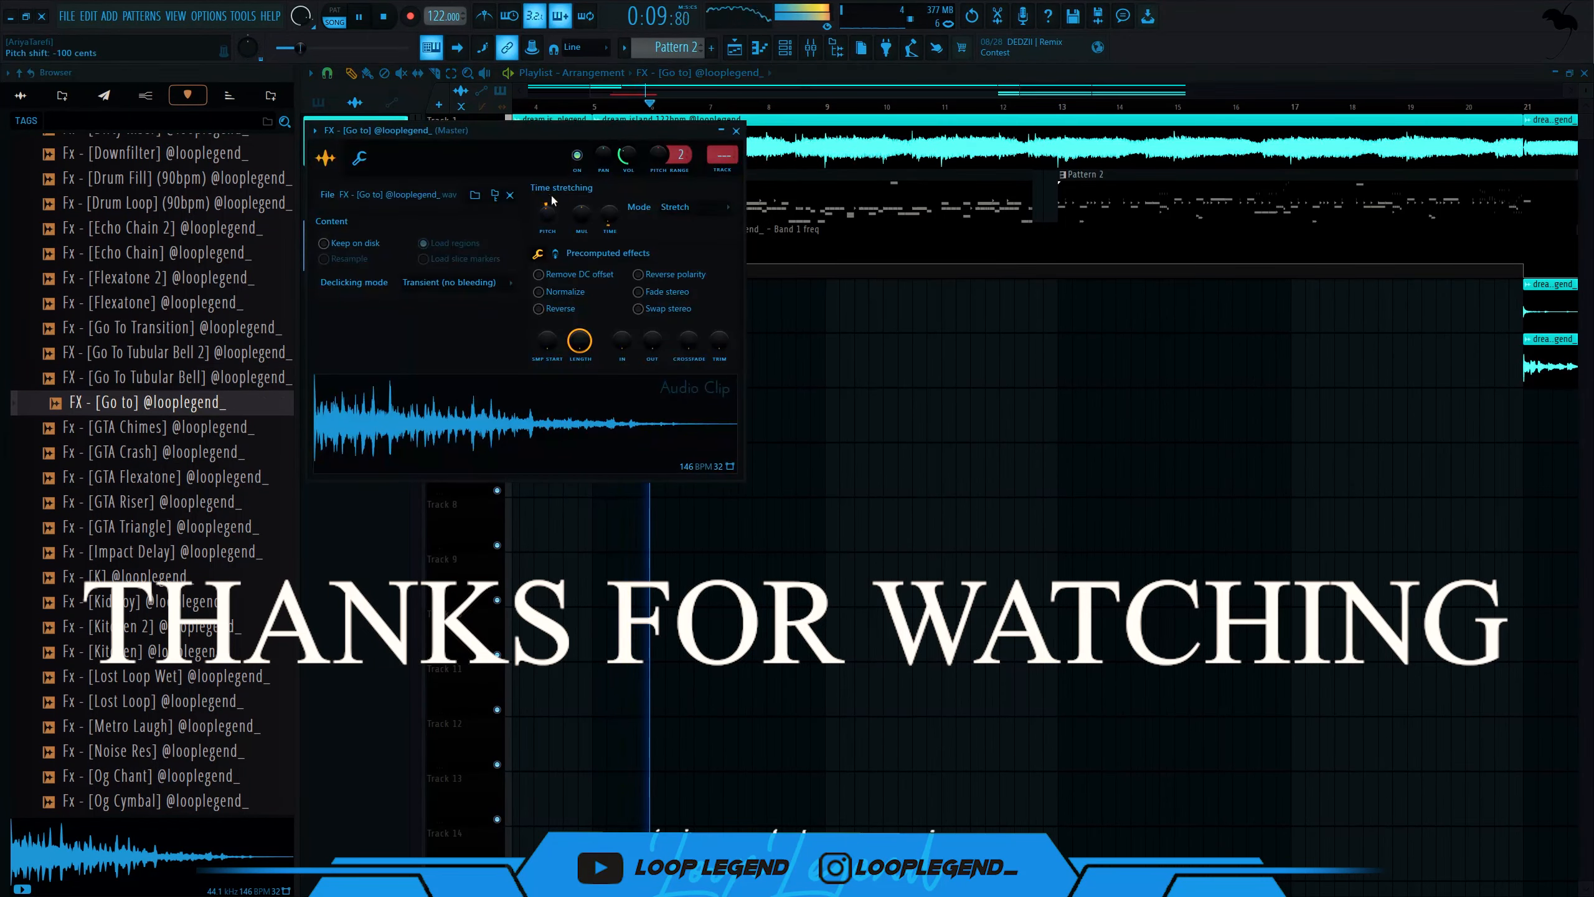
pyautogui.press('Escape')
pyautogui.click(563, 106)
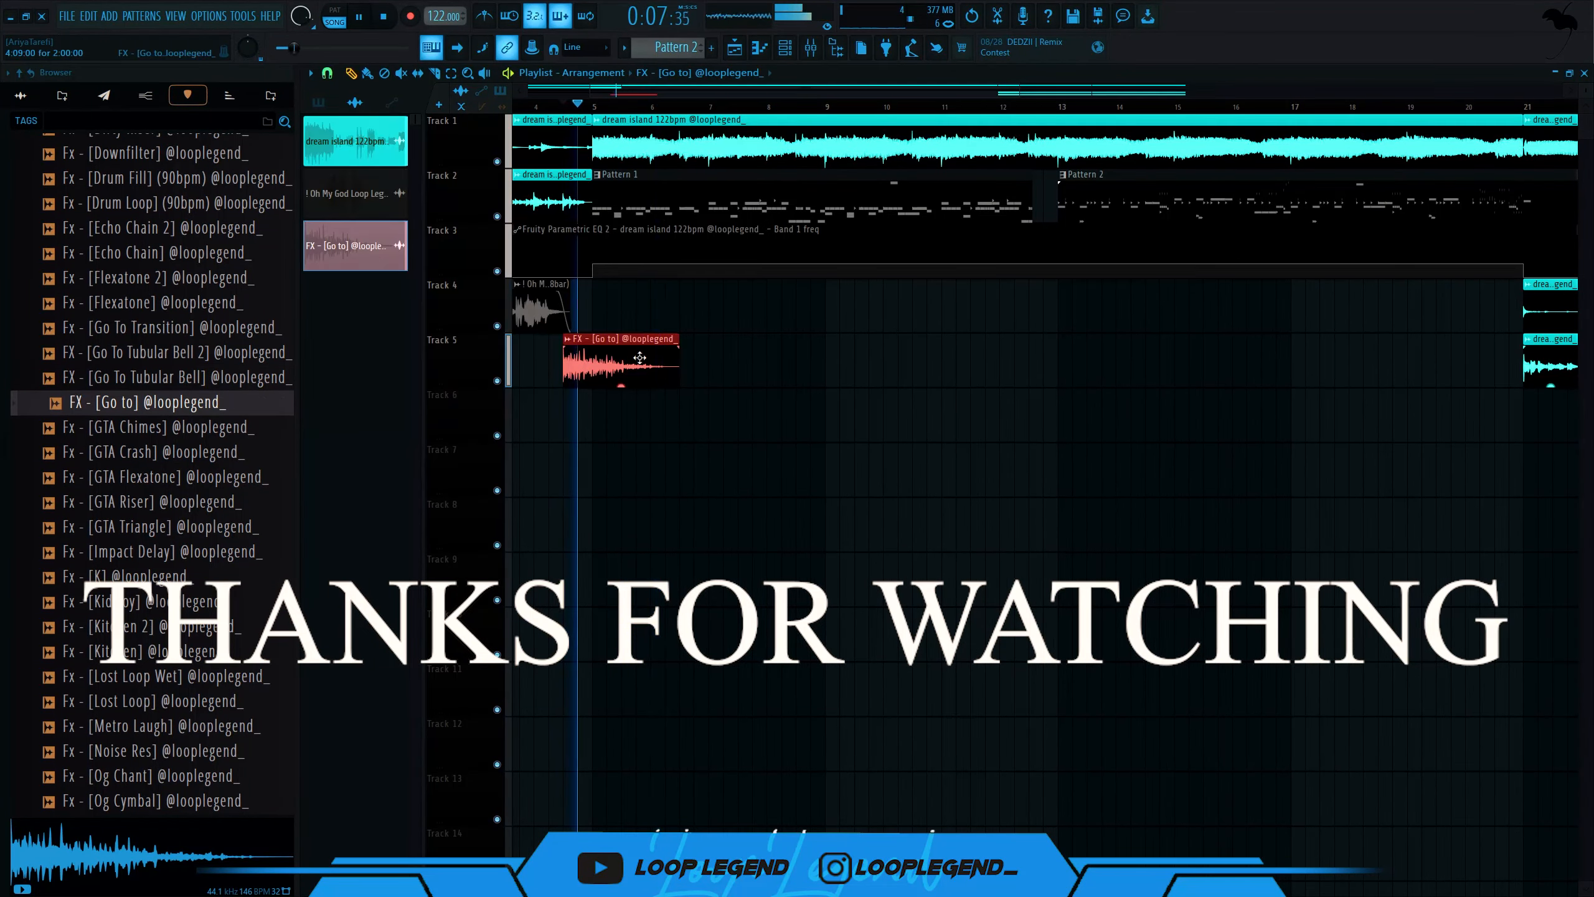
pyautogui.doubleClick(639, 357)
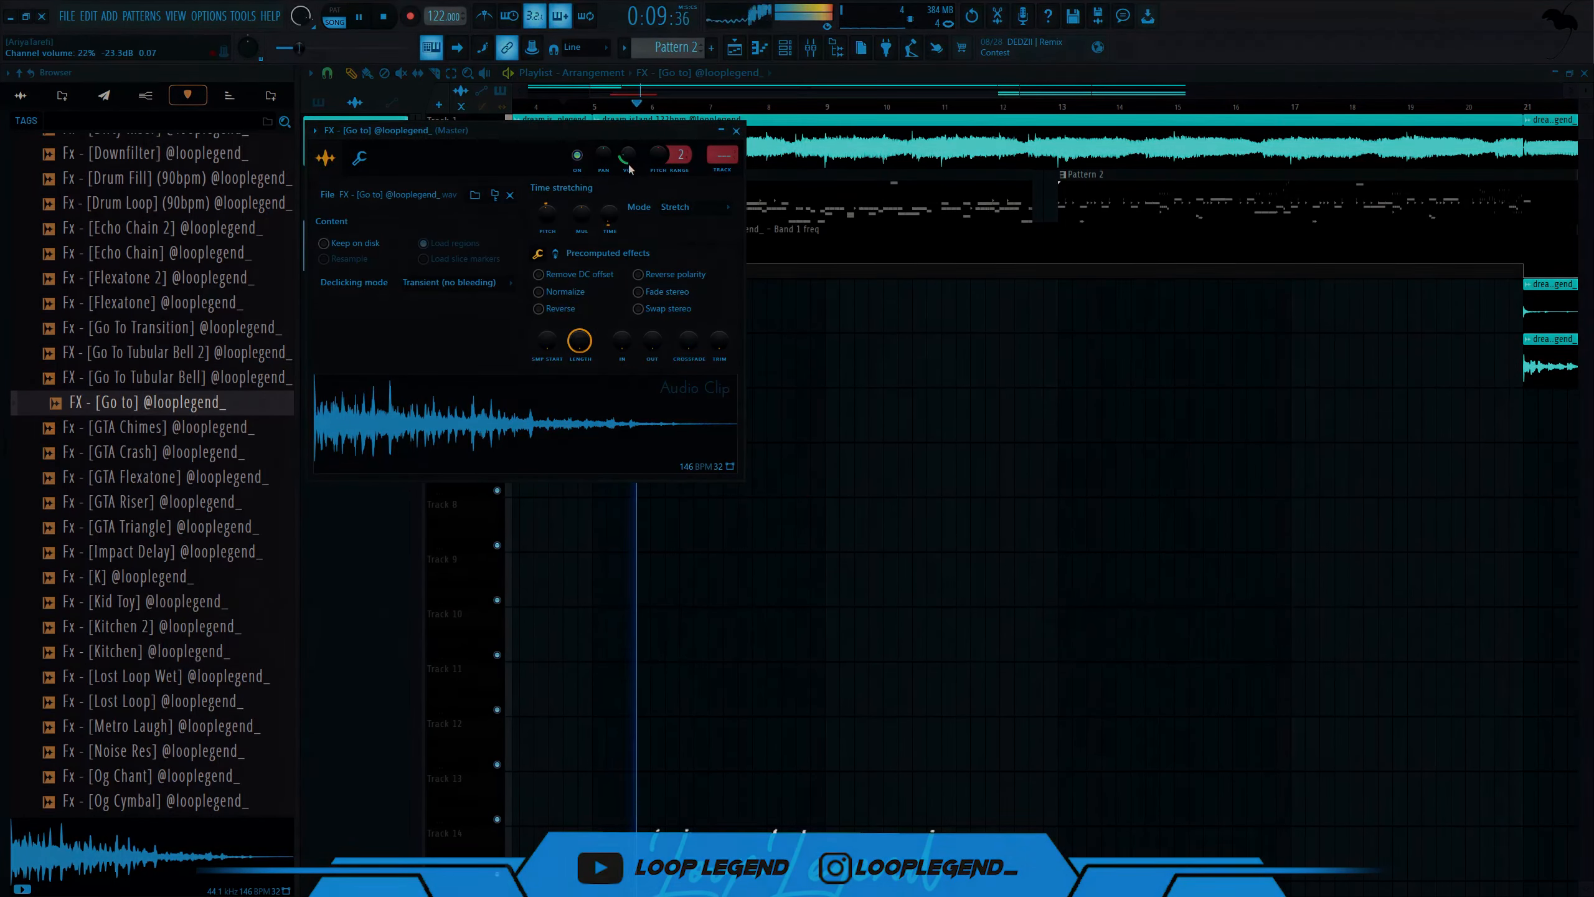